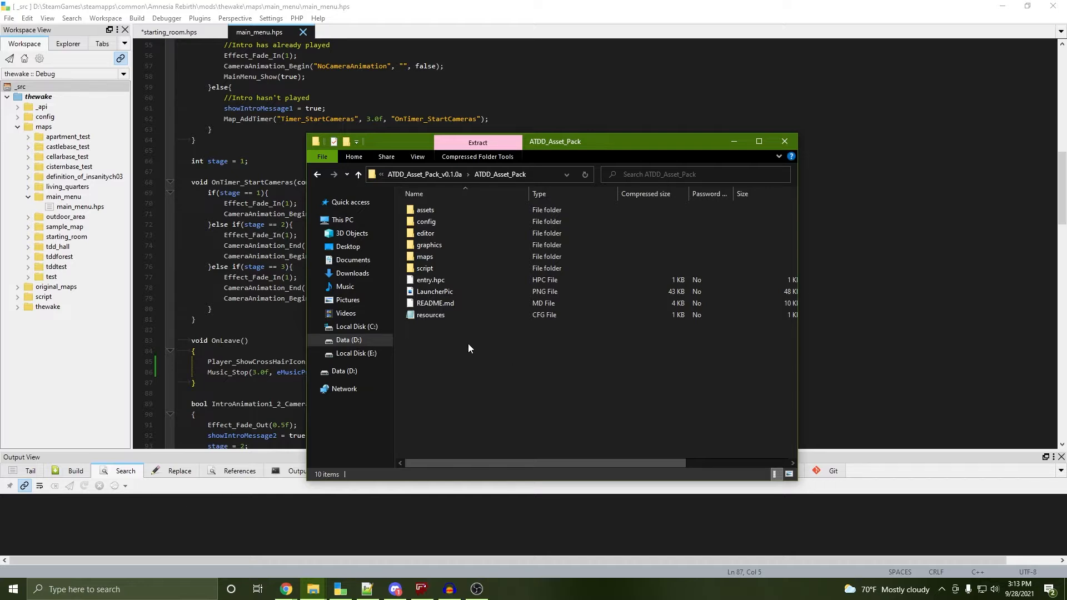
Look inside the pack's assets folder, and go back up to the ATDD_Asset_Pack_v0.1.0a archive root
{"action": "left_click_drag", "start_coordinate": [542, 362], "coordinate": [420, 183]}
{"action": "left_click_drag", "start_coordinate": [618, 355], "coordinate": [531, 423]}
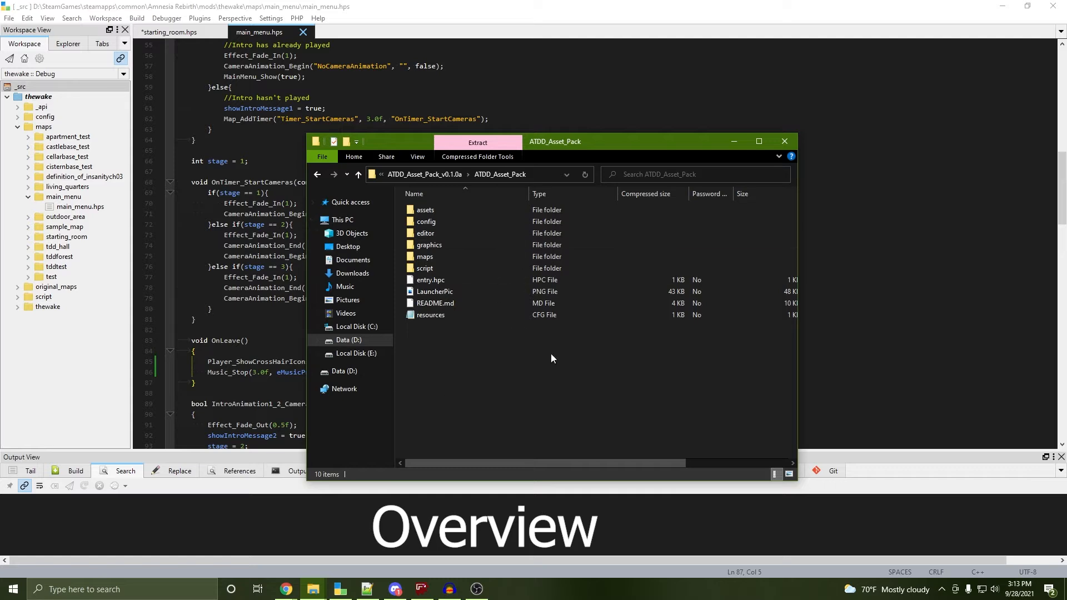
{"action": "double_click", "coordinate": [456, 212]}
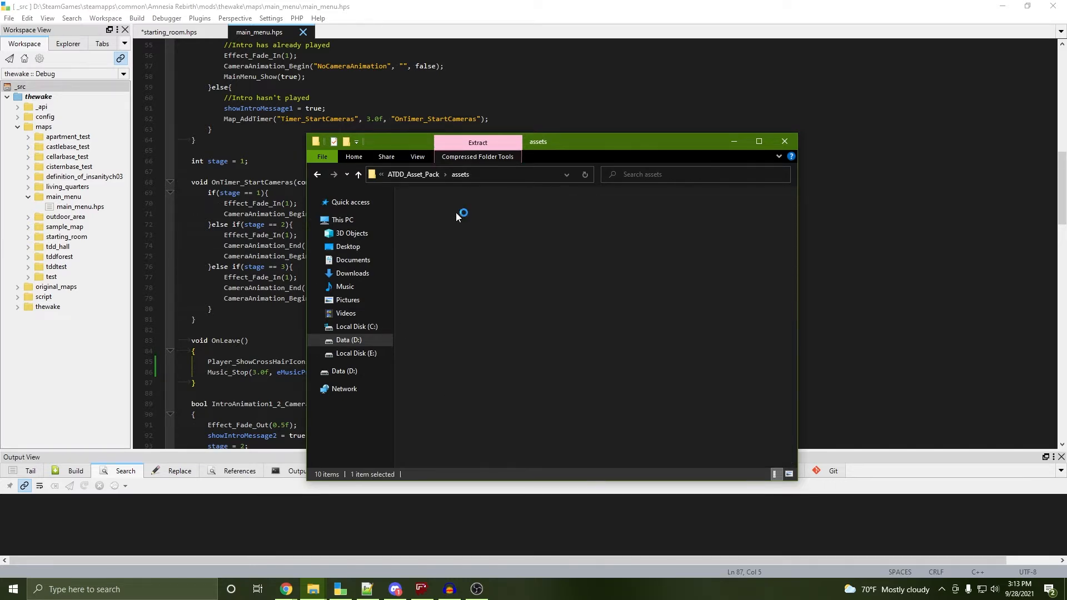
{"action": "left_click", "coordinate": [426, 177]}
{"action": "left_click", "coordinate": [458, 176]}
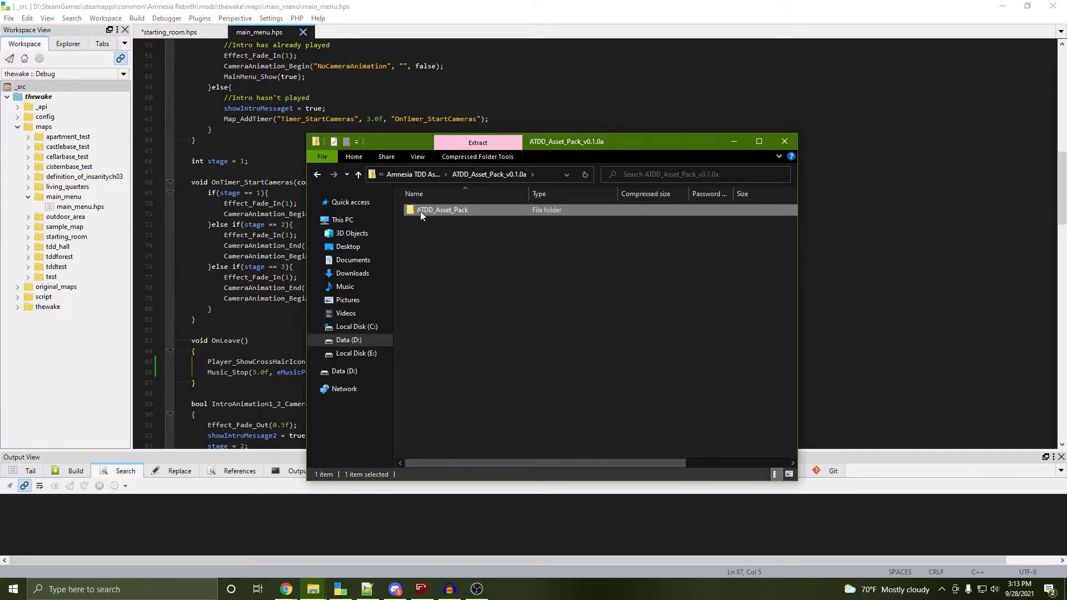
Open the ATDD_Asset_Pack folder and examine the subfolders inside its assets folder
{"action": "right_click", "coordinate": [461, 210]}
{"action": "left_click", "coordinate": [473, 301]}
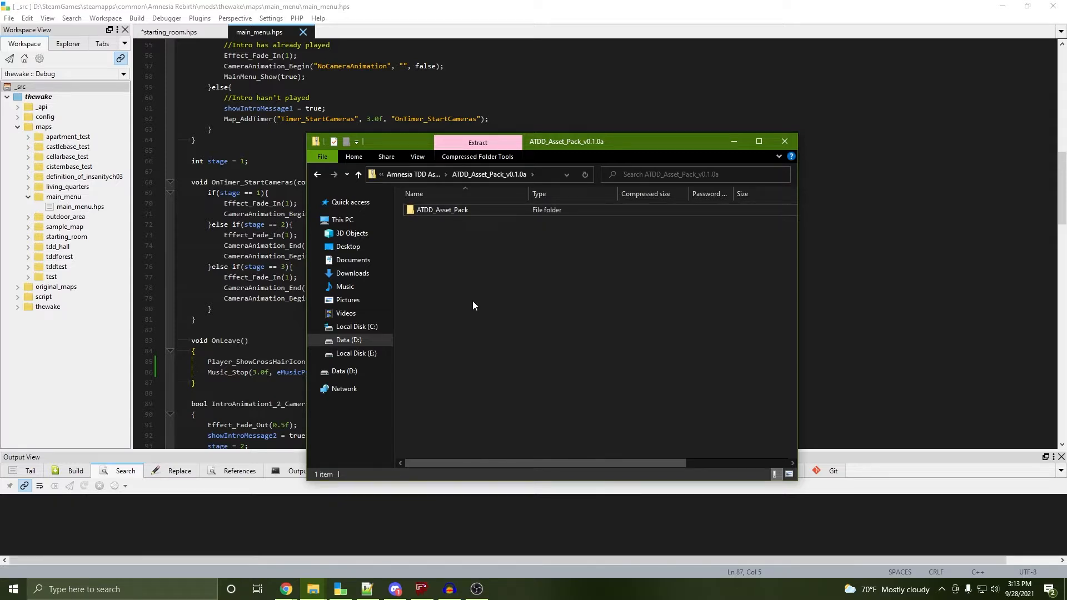
{"action": "left_click", "coordinate": [475, 210]}
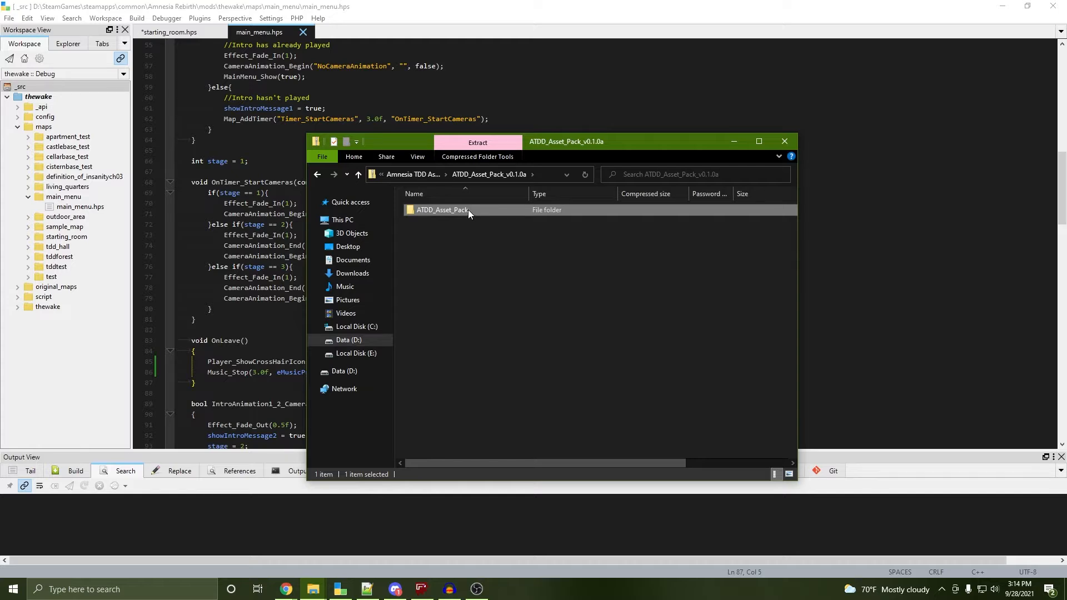
{"action": "double_click", "coordinate": [468, 209]}
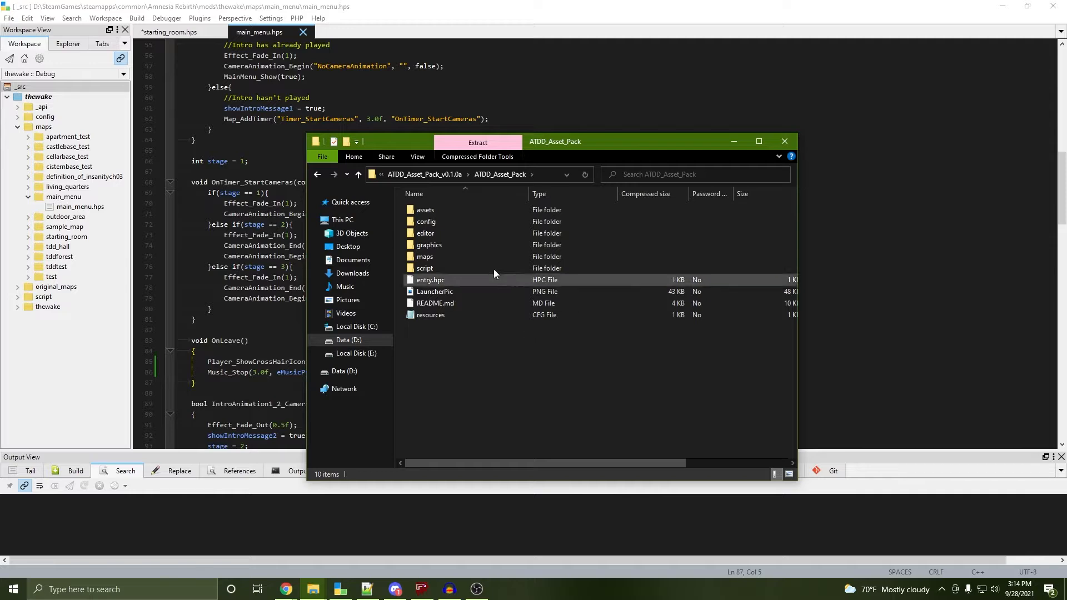
{"action": "double_click", "coordinate": [443, 218]}
{"action": "left_click_drag", "start_coordinate": [514, 391], "coordinate": [455, 204]}
{"action": "left_click", "coordinate": [490, 357]}
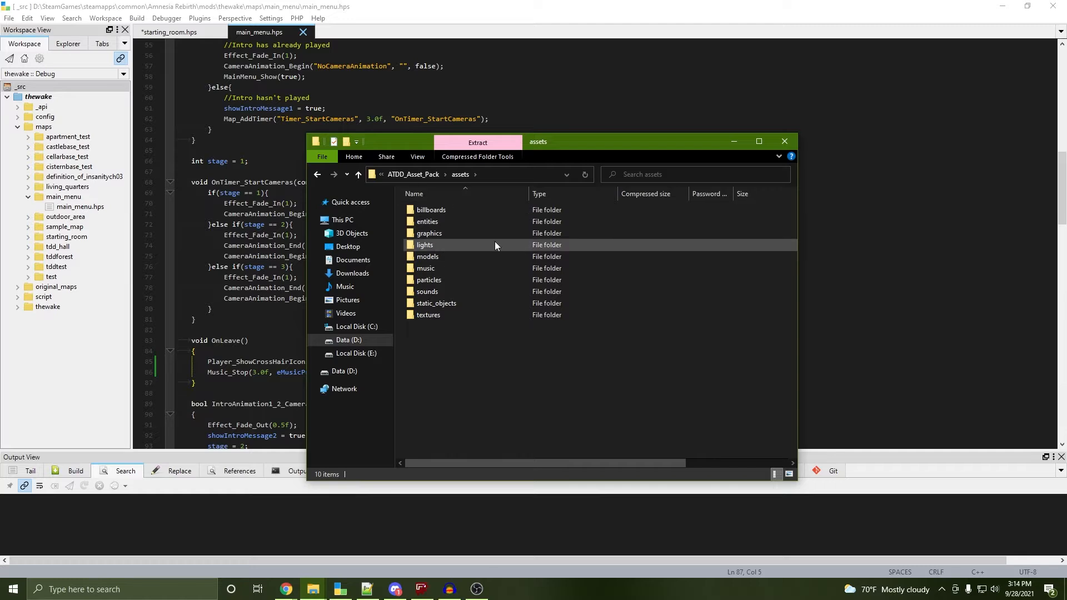
{"action": "left_click_drag", "start_coordinate": [535, 365], "coordinate": [449, 198]}
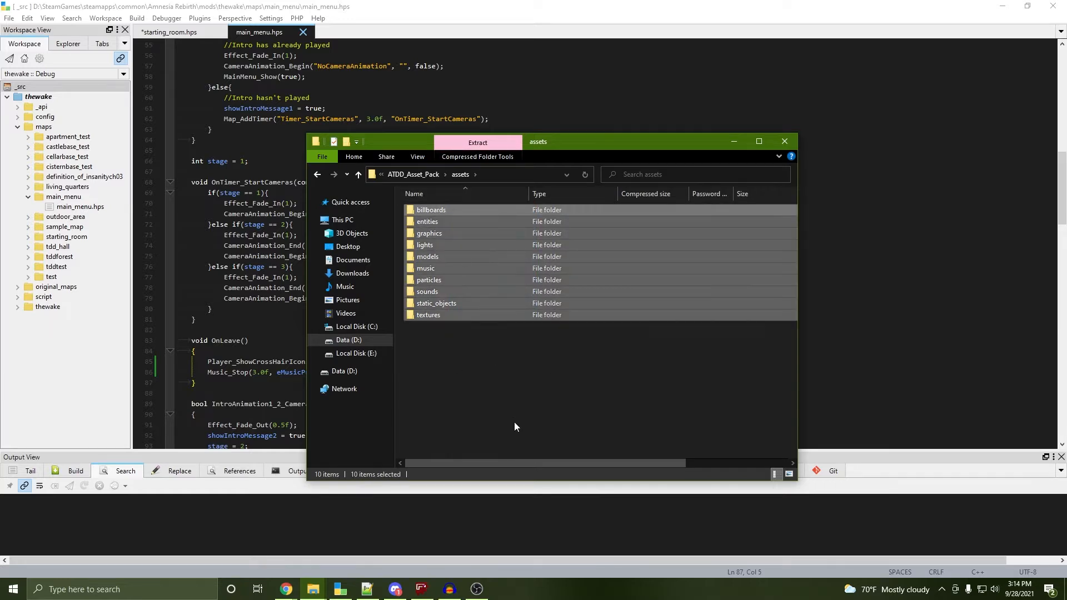
{"action": "left_click", "coordinate": [514, 418]}
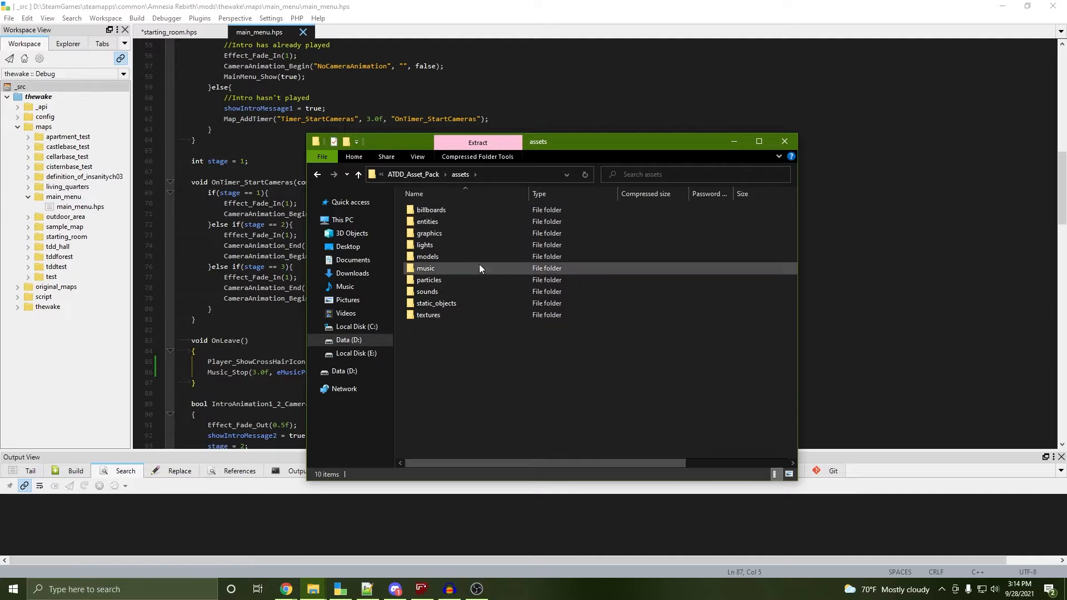
Go back to the ATDD_Asset_Pack folder and open the config folder's Inventory file in a maximized window
{"action": "left_click", "coordinate": [420, 175]}
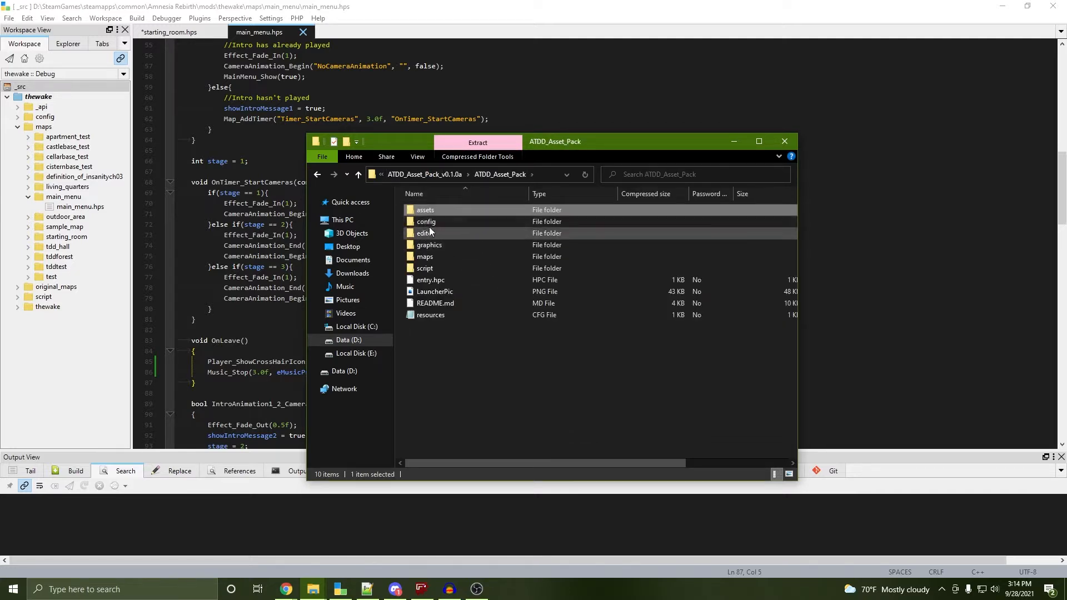
{"action": "left_click", "coordinate": [434, 222]}
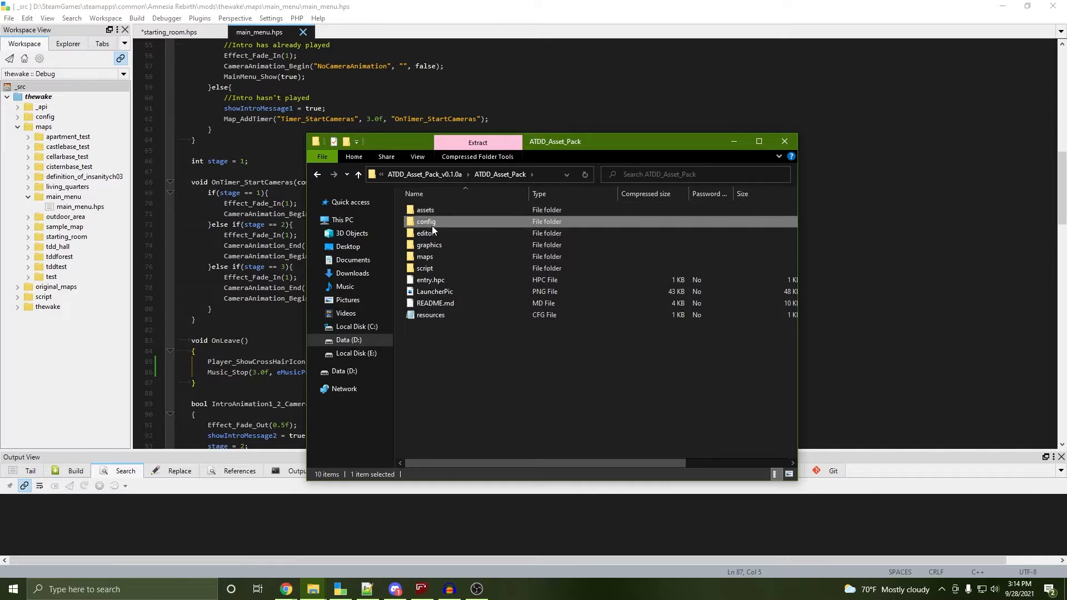
{"action": "double_click", "coordinate": [433, 222]}
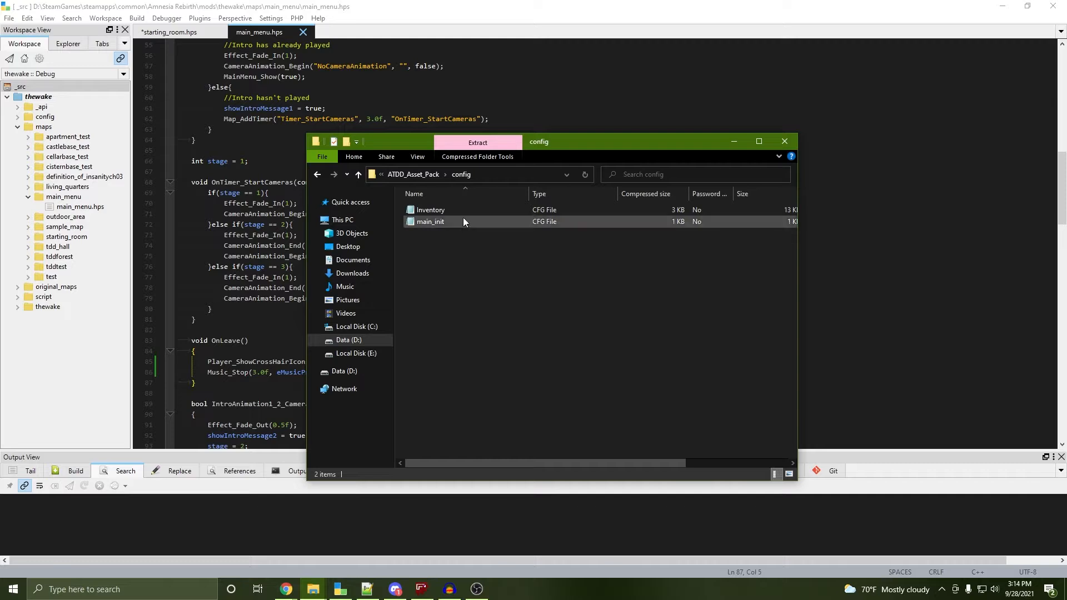
{"action": "double_click", "coordinate": [434, 211]}
{"action": "left_click_drag", "start_coordinate": [741, 170], "coordinate": [586, 1]}
Find the Lantern item type in the Inventory file and examine its inventory icon file name
{"action": "scroll", "coordinate": [432, 239], "scroll_direction": "down", "scroll_amount": 9}
{"action": "scroll", "coordinate": [432, 239], "scroll_direction": "up", "scroll_amount": 5}
{"action": "scroll", "coordinate": [432, 239], "scroll_direction": "down", "scroll_amount": 4}
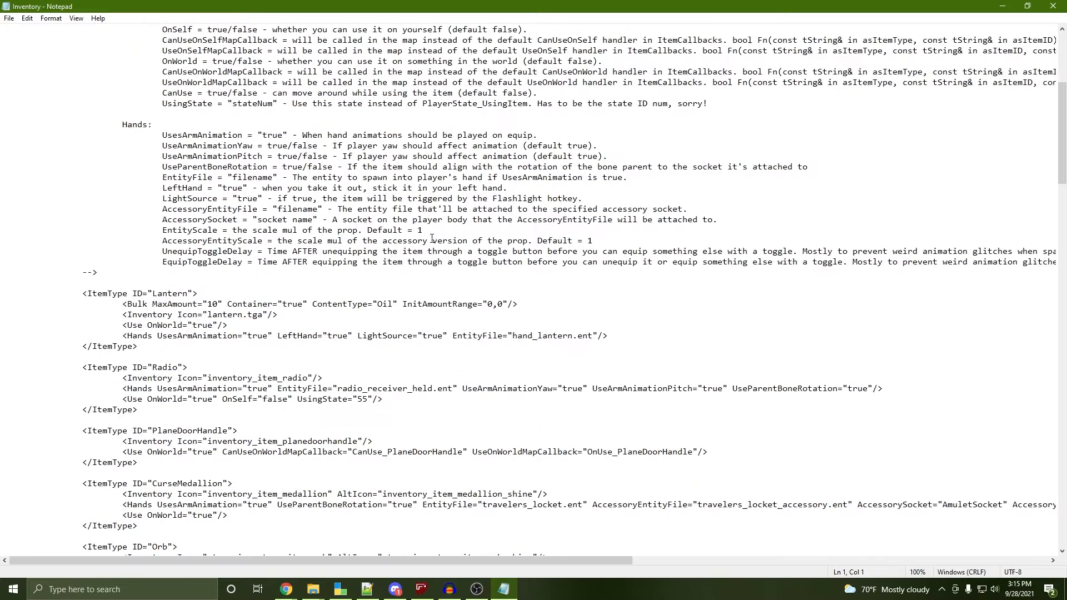
{"action": "left_click_drag", "start_coordinate": [137, 346], "coordinate": [81, 297]}
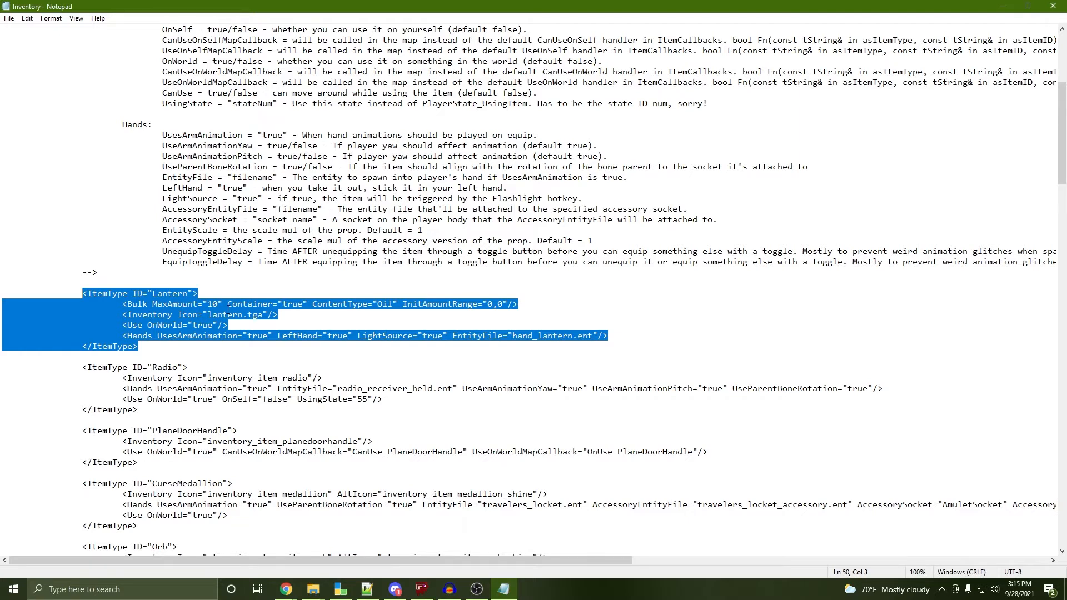
{"action": "left_click", "coordinate": [264, 314]}
{"action": "left_click_drag", "start_coordinate": [263, 314], "coordinate": [210, 315]}
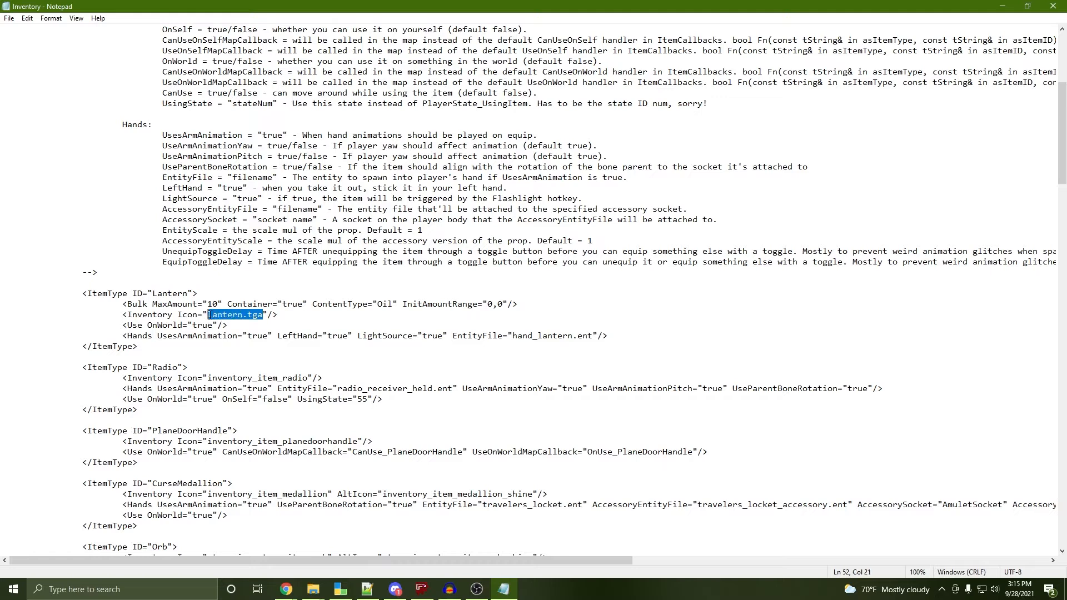
{"action": "left_click", "coordinate": [224, 315]}
Examine the Lantern entry's hand entity file reference and its full block alongside the item types that follow
{"action": "left_click_drag", "start_coordinate": [594, 336], "coordinate": [512, 339]}
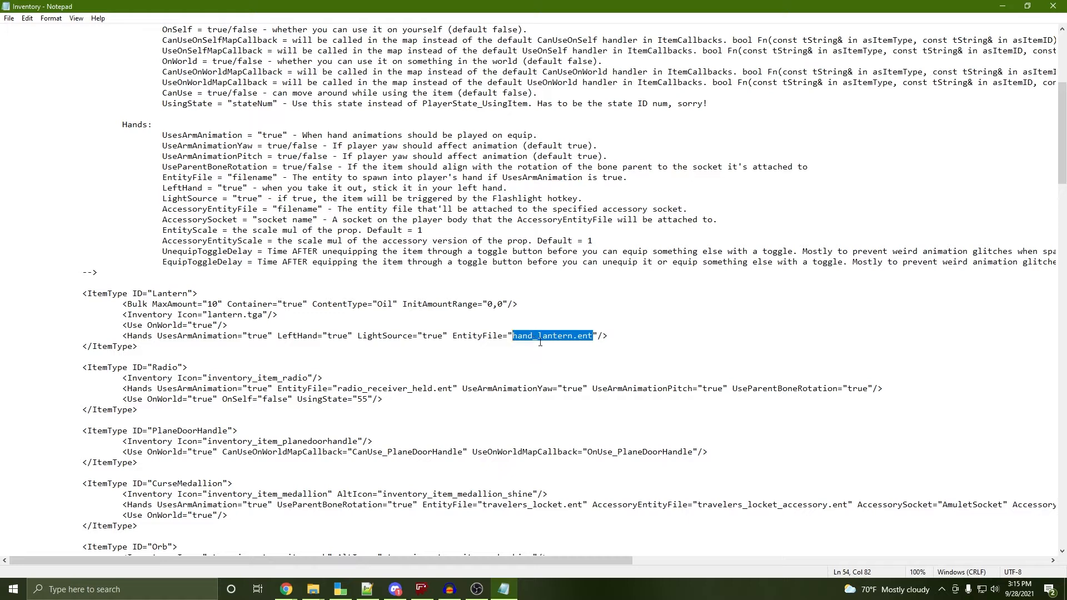
{"action": "left_click", "coordinate": [585, 341]}
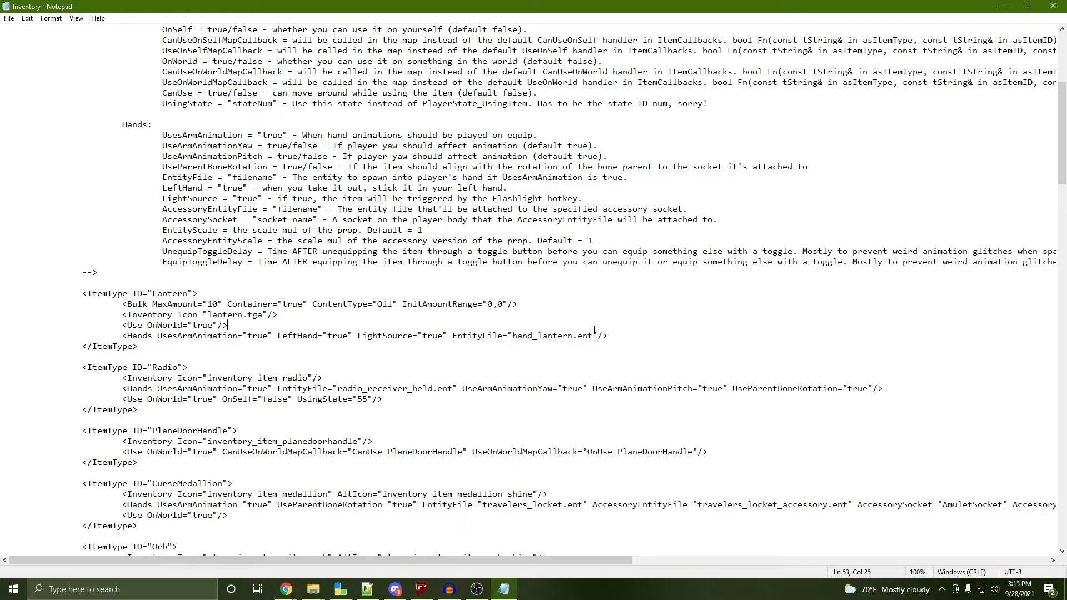
{"action": "left_click_drag", "start_coordinate": [594, 336], "coordinate": [514, 336]}
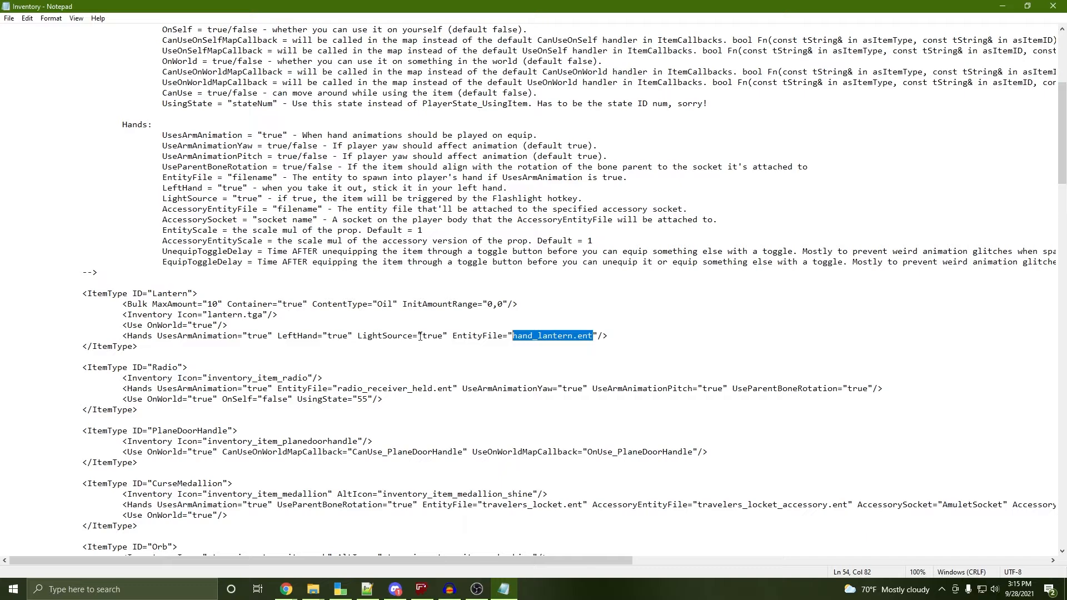
{"action": "left_click_drag", "start_coordinate": [139, 346], "coordinate": [82, 294]}
{"action": "scroll", "coordinate": [346, 399], "scroll_direction": "down", "scroll_amount": 5}
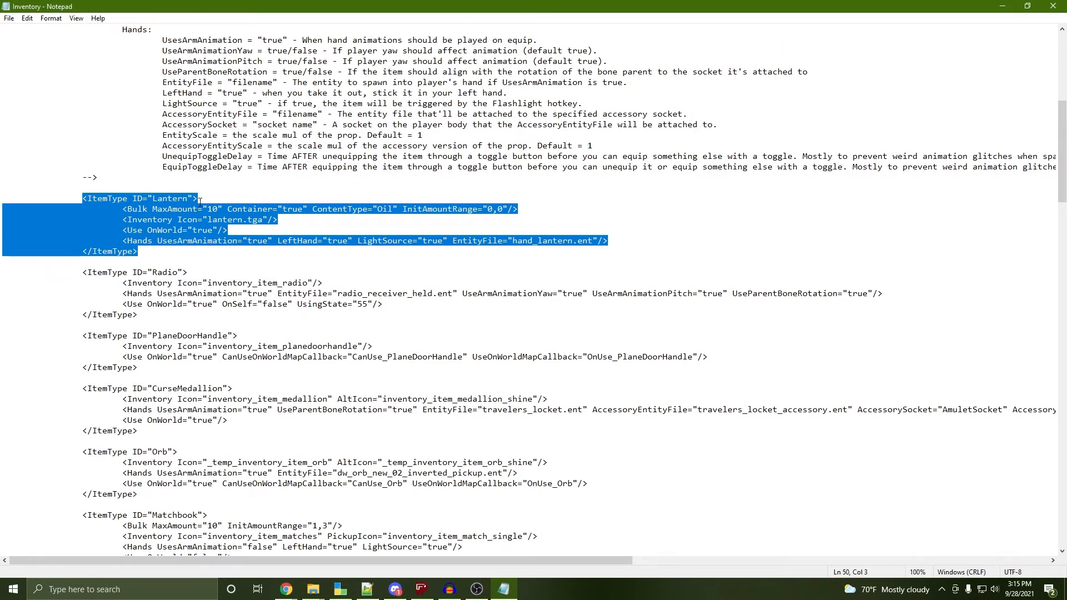
{"action": "scroll", "coordinate": [322, 250], "scroll_direction": "up", "scroll_amount": 1}
{"action": "scroll", "coordinate": [317, 217], "scroll_direction": "down", "scroll_amount": 4}
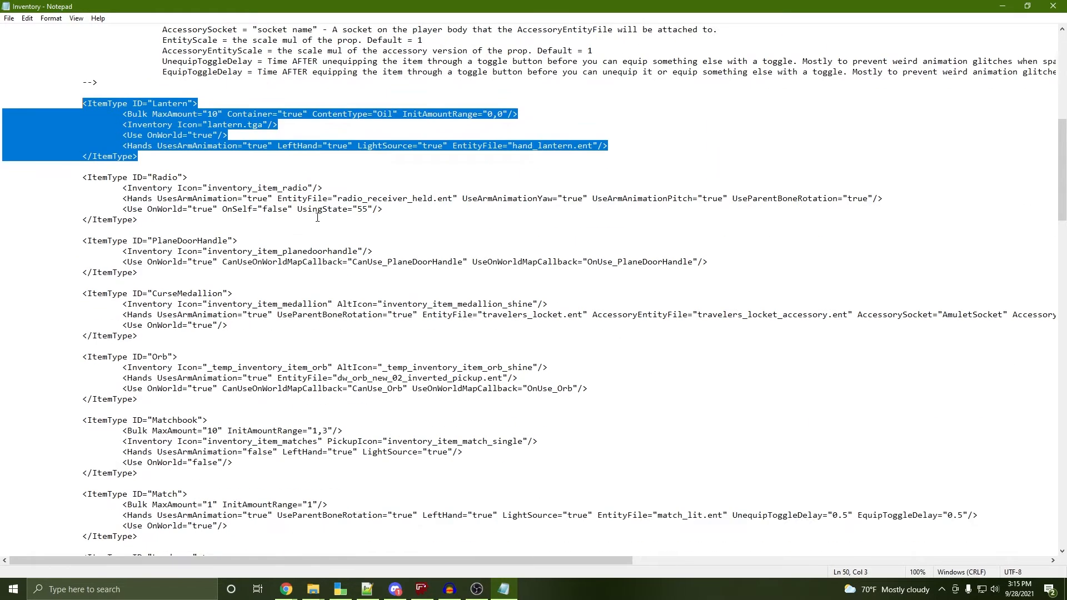
{"action": "left_click", "coordinate": [304, 146]}
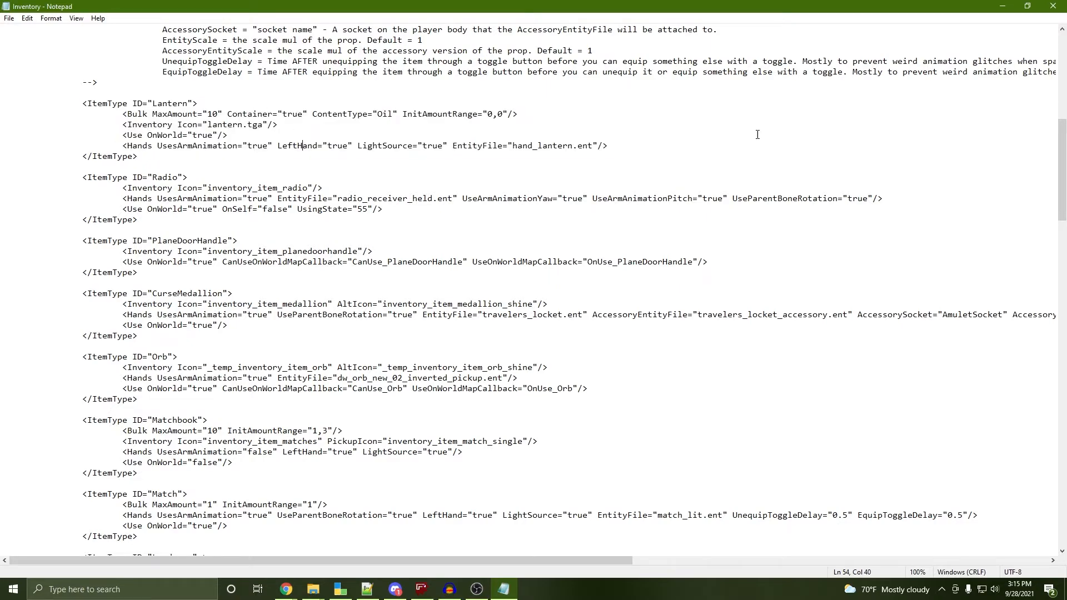
Find the CUSTOM ENTRIES section near the end of the file and examine the DungeonKey entry's icon reference
{"action": "scroll", "coordinate": [1022, 169], "scroll_direction": "down", "scroll_amount": 3}
{"action": "left_click_drag", "start_coordinate": [1058, 190], "coordinate": [1064, 495]}
{"action": "left_click", "coordinate": [213, 262]}
{"action": "left_click_drag", "start_coordinate": [115, 278], "coordinate": [43, 251]}
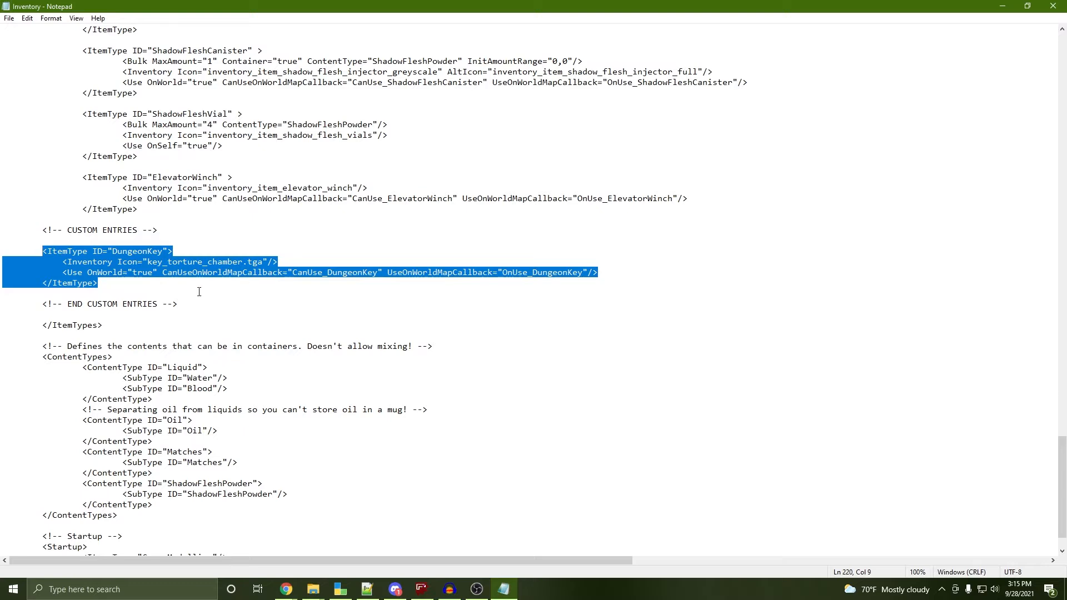
{"action": "left_click", "coordinate": [204, 271]}
{"action": "left_click_drag", "start_coordinate": [267, 262], "coordinate": [148, 261]}
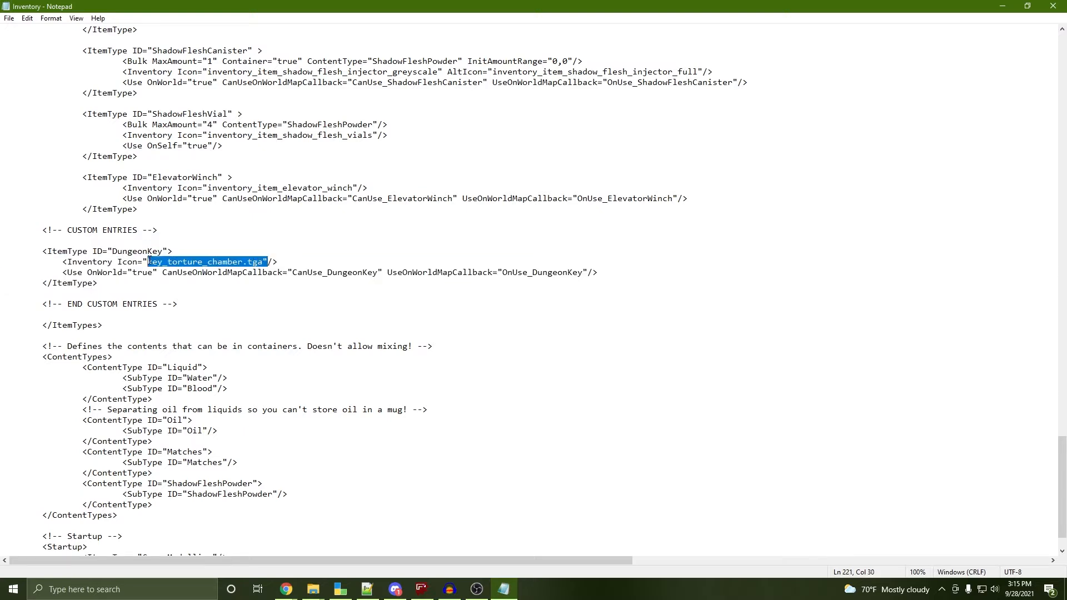
{"action": "left_click", "coordinate": [235, 272]}
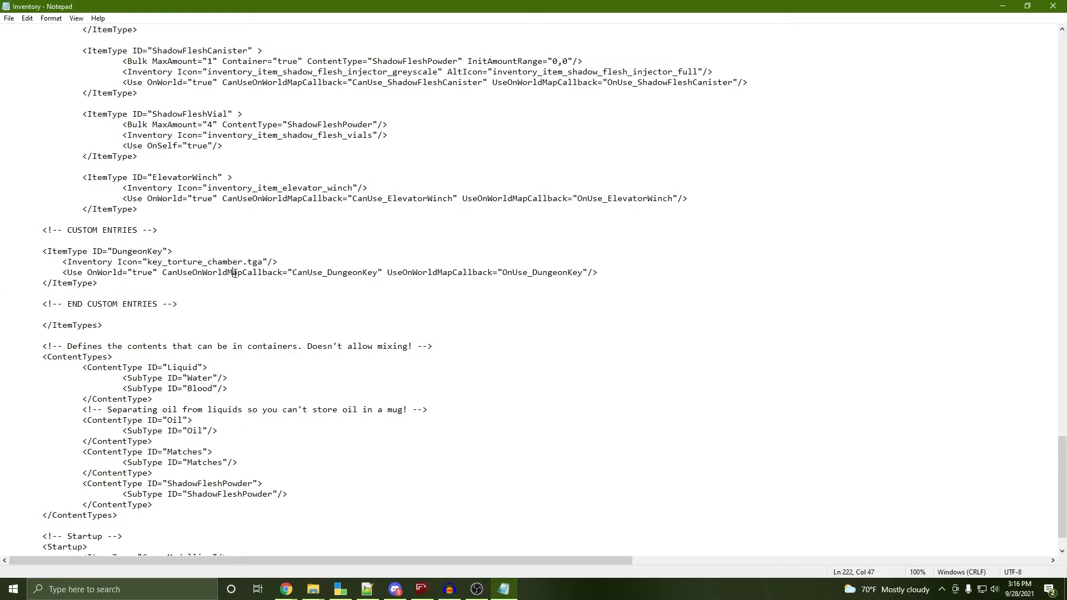
Review the whole DungeonKey block between the custom entries comments, and close the Inventory file
{"action": "left_click_drag", "start_coordinate": [589, 274], "coordinate": [39, 251]}
{"action": "left_click", "coordinate": [96, 275]}
{"action": "left_click", "coordinate": [272, 291]}
{"action": "scroll", "coordinate": [340, 224], "scroll_direction": "up", "scroll_amount": 4}
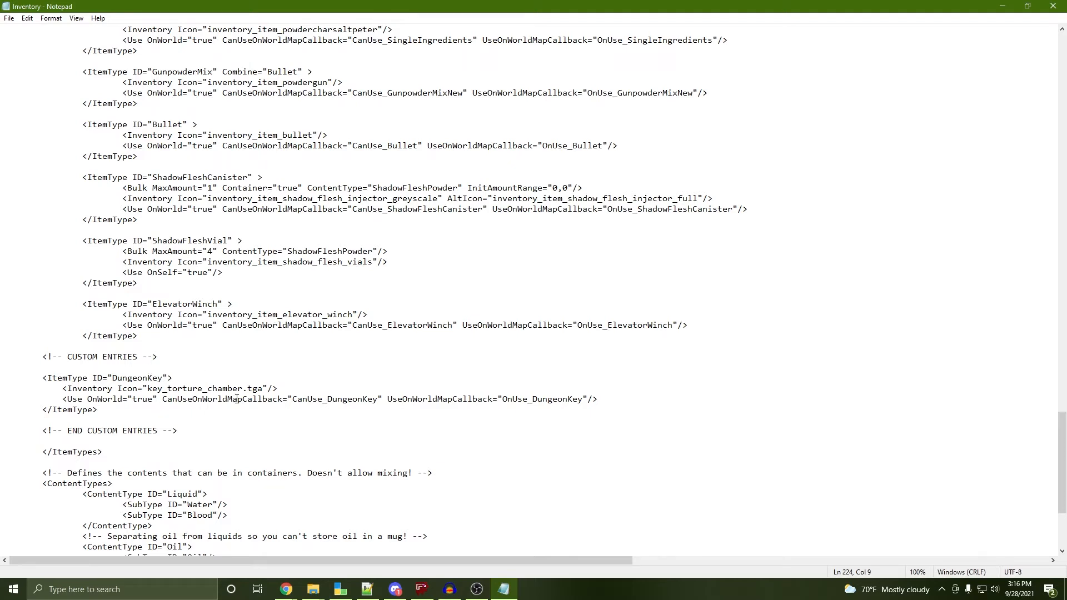
{"action": "left_click_drag", "start_coordinate": [302, 424], "coordinate": [5, 378]}
{"action": "left_click", "coordinate": [231, 414]}
{"action": "left_click_drag", "start_coordinate": [159, 418], "coordinate": [4, 356]}
{"action": "left_click", "coordinate": [207, 430]}
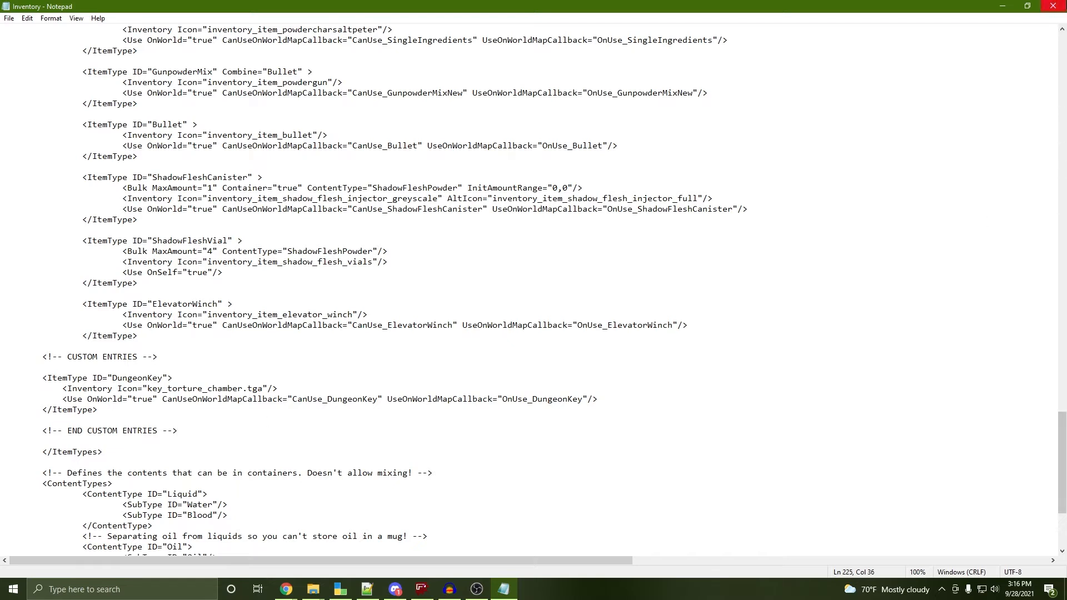
{"action": "left_click", "coordinate": [1053, 6]}
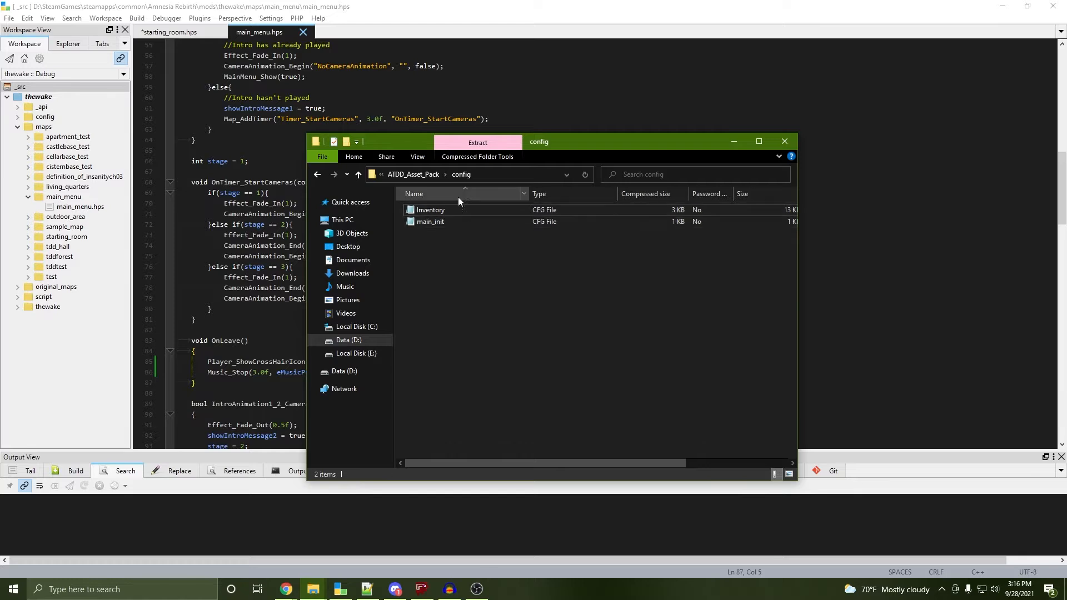
Open the main_init file from the config folder, move its window over the code editor, and review its full contents
{"action": "left_click", "coordinate": [465, 225]}
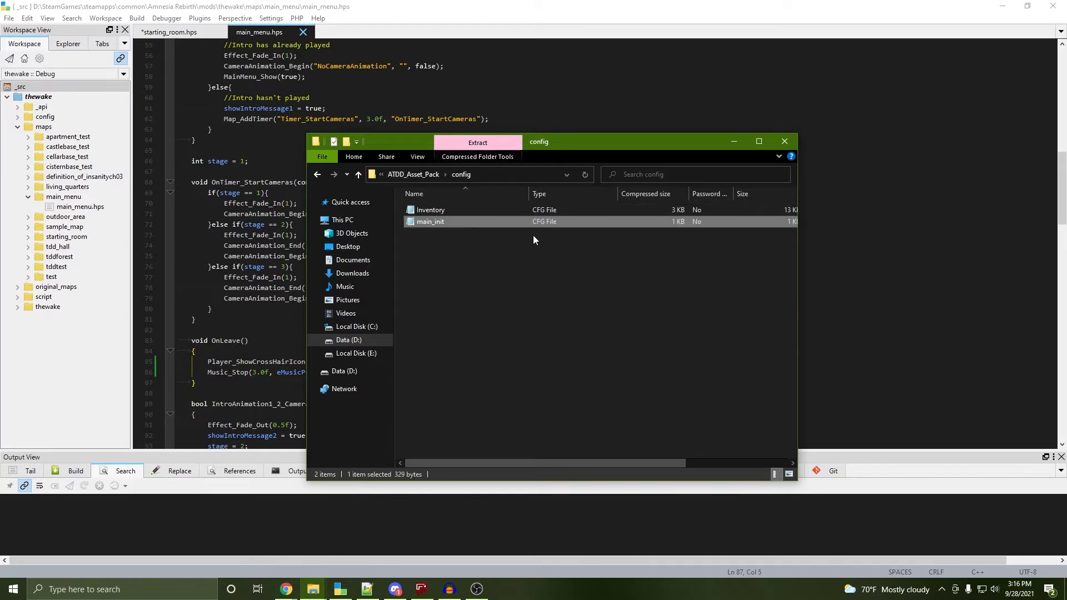
{"action": "double_click", "coordinate": [439, 221]}
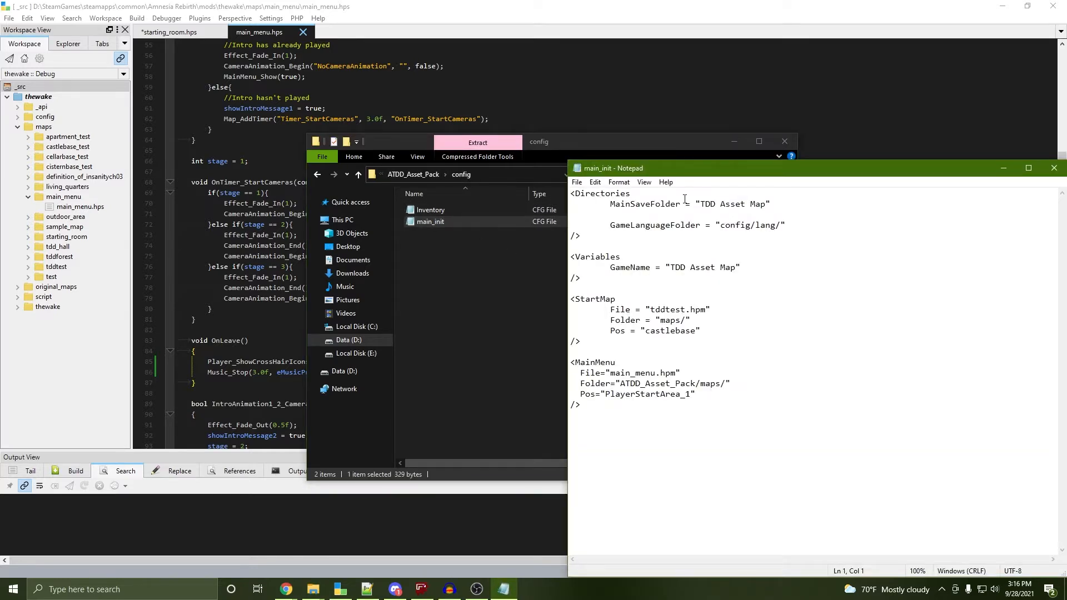
{"action": "left_click_drag", "start_coordinate": [728, 164], "coordinate": [479, 112]}
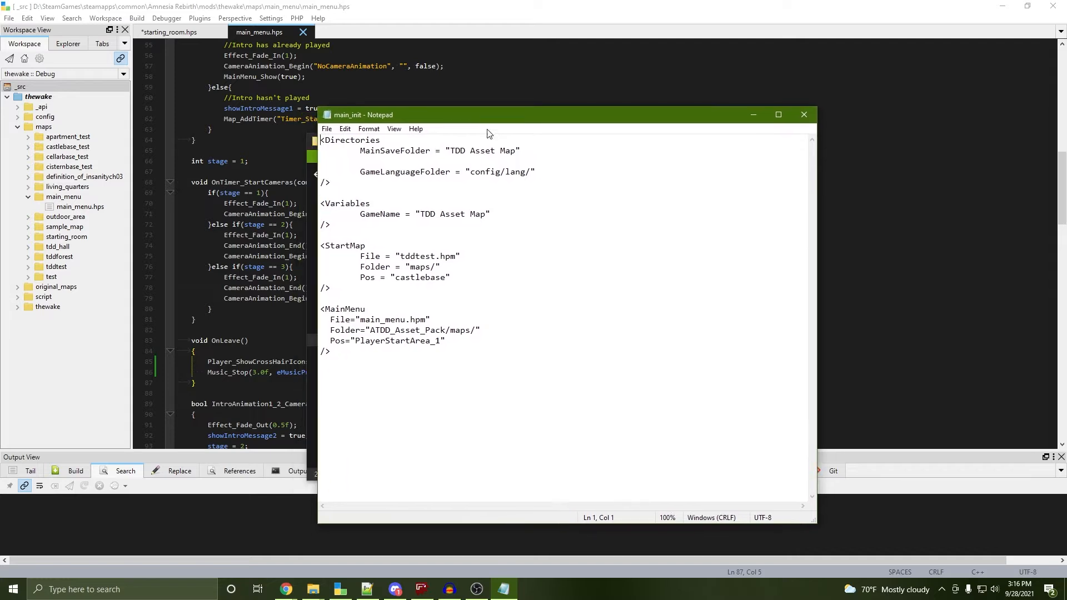
{"action": "key", "text": "ctrl+a"}
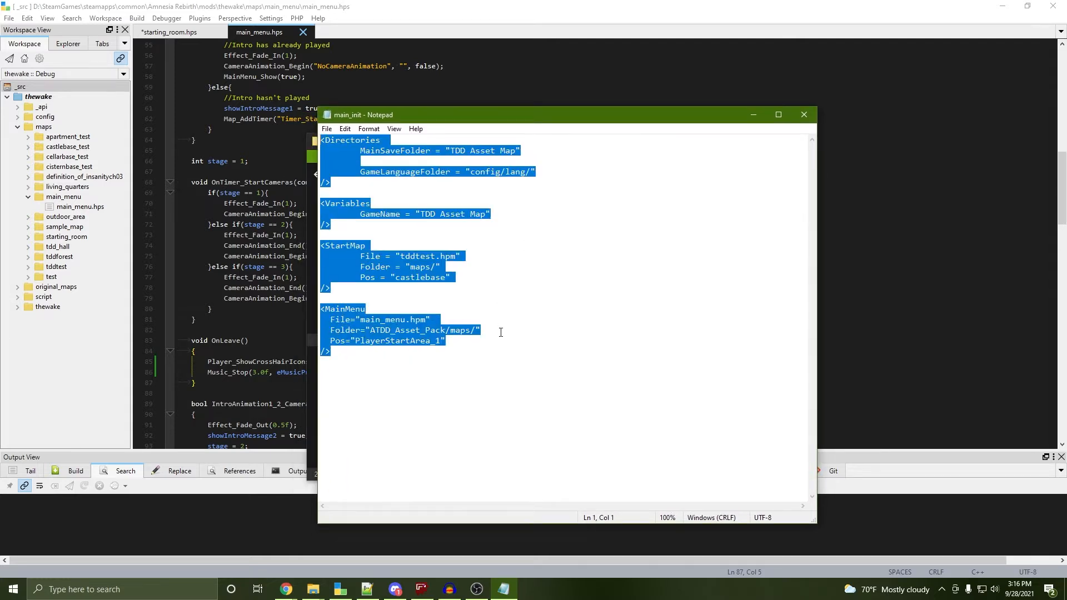
{"action": "key", "text": "Right"}
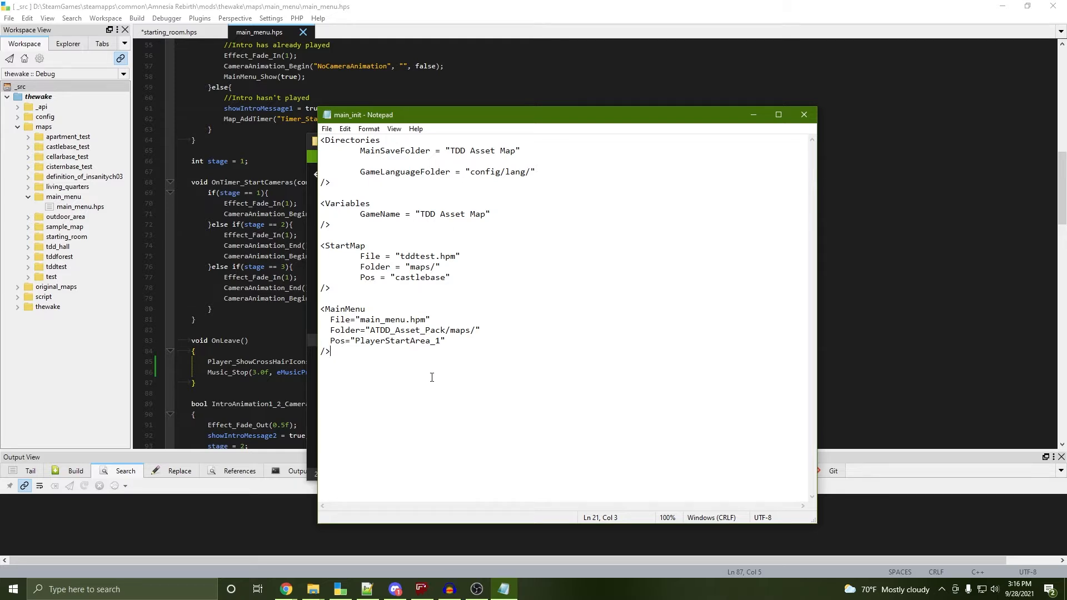
Examine the MainMenu and StartMap blocks in main_init, including the start map's file name
{"action": "left_click_drag", "start_coordinate": [413, 358], "coordinate": [321, 309]}
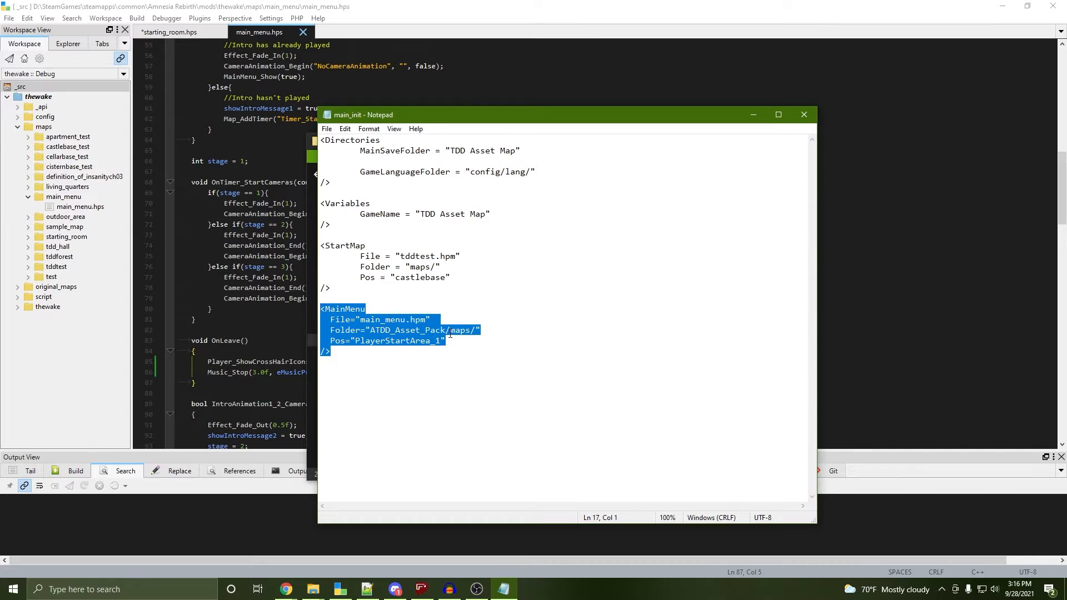
{"action": "left_click", "coordinate": [436, 352]}
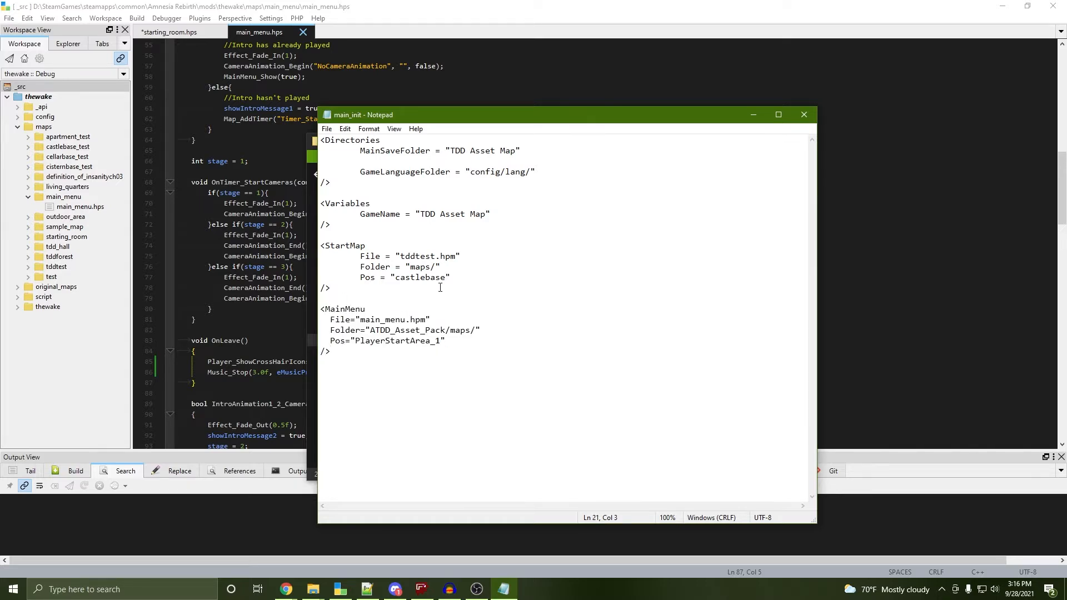
{"action": "left_click_drag", "start_coordinate": [440, 288], "coordinate": [321, 245]}
{"action": "left_click", "coordinate": [431, 266]}
{"action": "left_click_drag", "start_coordinate": [456, 255], "coordinate": [401, 256]}
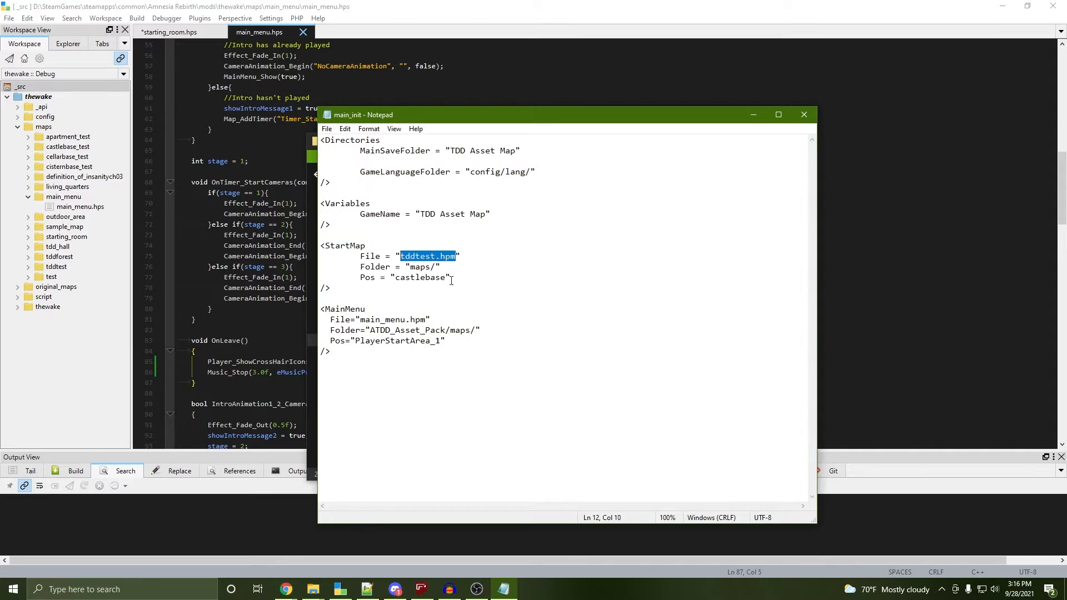
Examine the start position and the maps folder path in the StartMap block of main_init
{"action": "double_click", "coordinate": [425, 276]}
{"action": "left_click", "coordinate": [442, 277]}
{"action": "double_click", "coordinate": [423, 266]}
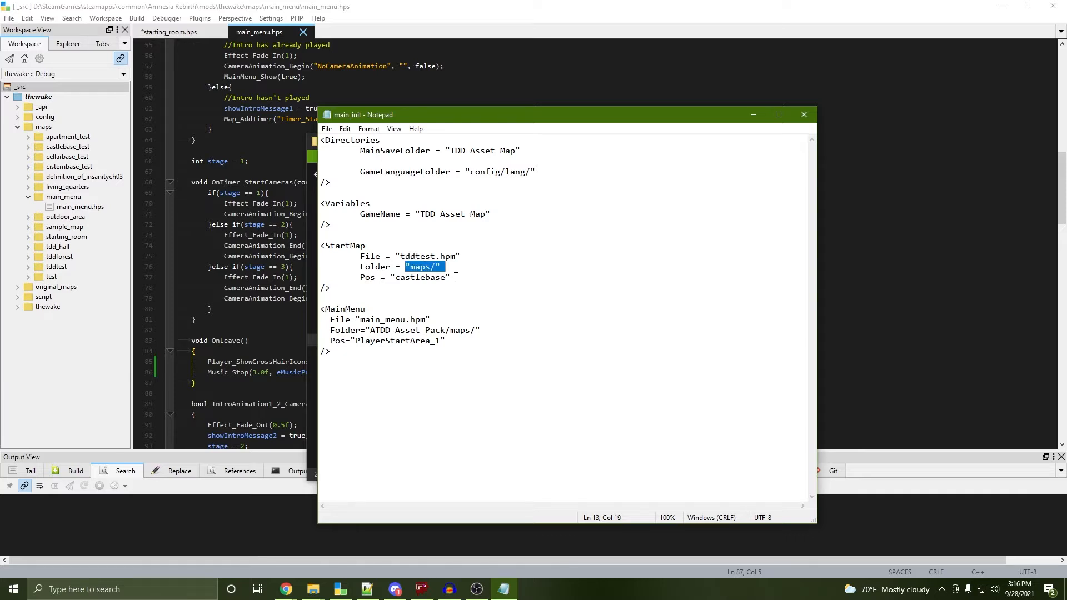
{"action": "left_click", "coordinate": [431, 267]}
Examine the GameName and MainSaveFolder entries in main_init, and close the file
{"action": "left_click_drag", "start_coordinate": [502, 213], "coordinate": [359, 217]}
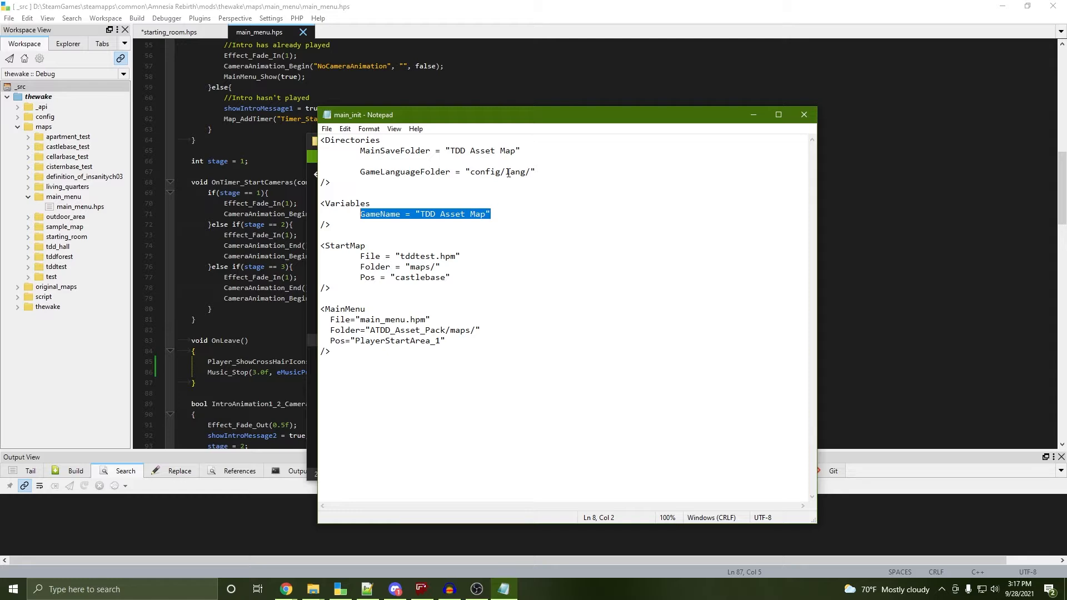
{"action": "left_click_drag", "start_coordinate": [533, 147], "coordinate": [453, 151]}
{"action": "left_click", "coordinate": [570, 168]}
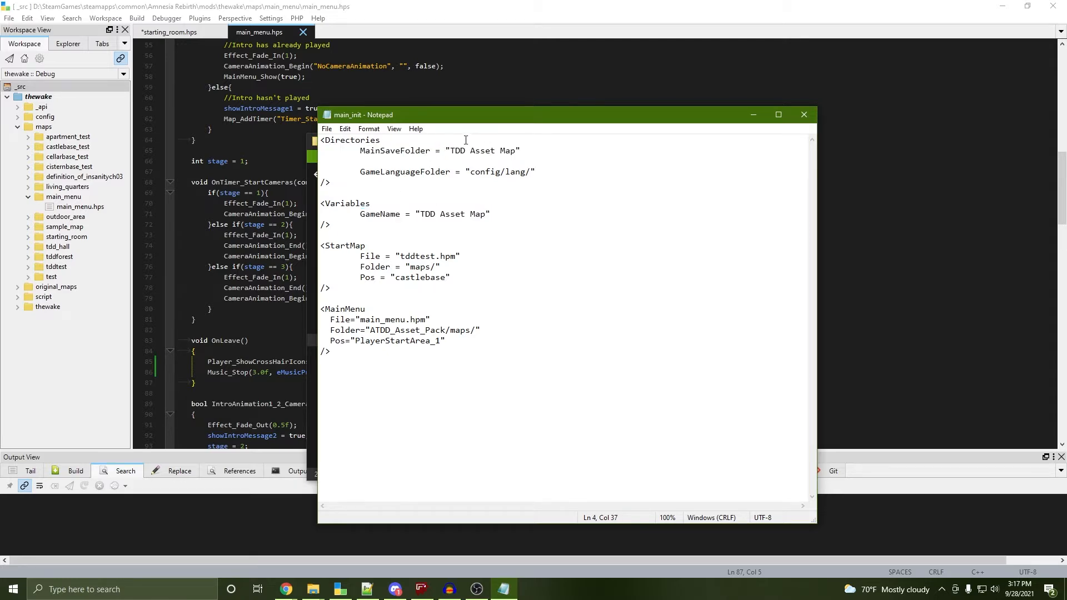
{"action": "left_click_drag", "start_coordinate": [470, 115], "coordinate": [577, 137]}
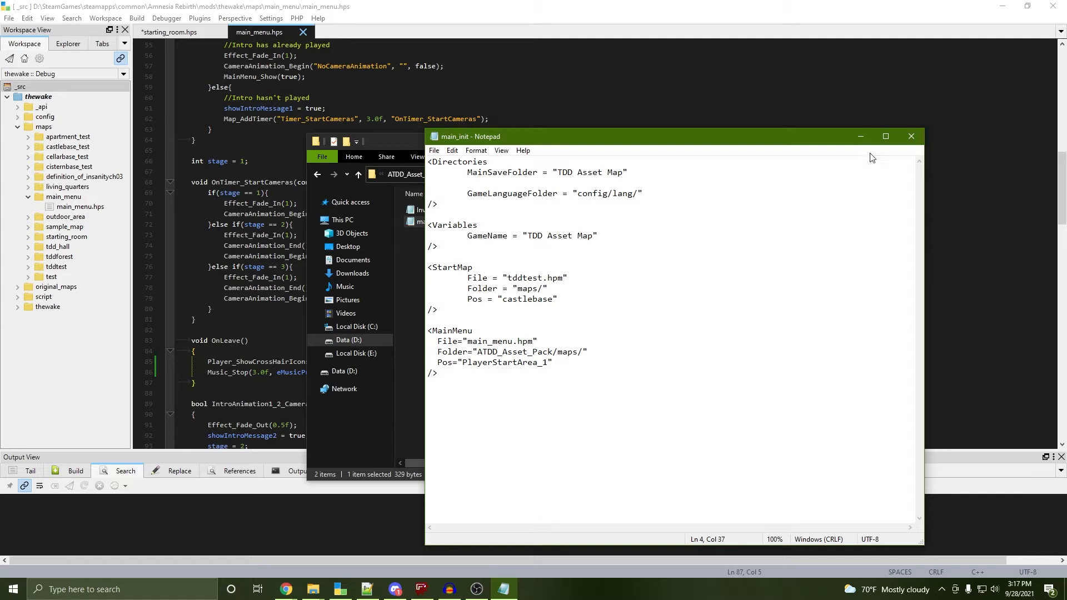
{"action": "left_click", "coordinate": [911, 136]}
Open the lookupdirs file from the pack's editor folder, move its window aside, and examine the asset directory entries
{"action": "left_click", "coordinate": [411, 174]}
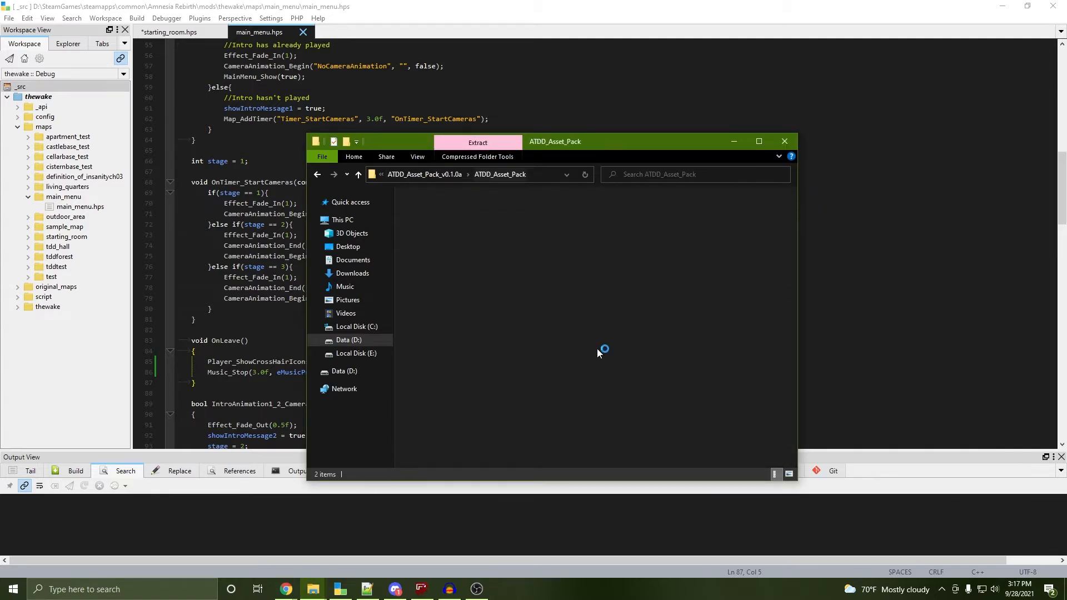
{"action": "double_click", "coordinate": [468, 237]}
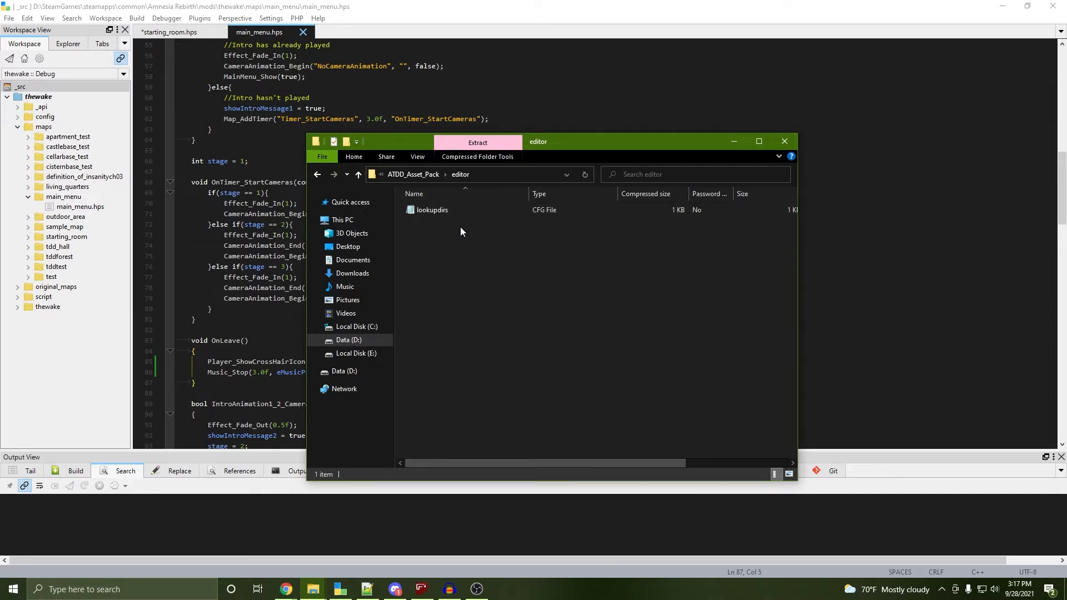
{"action": "double_click", "coordinate": [491, 215]}
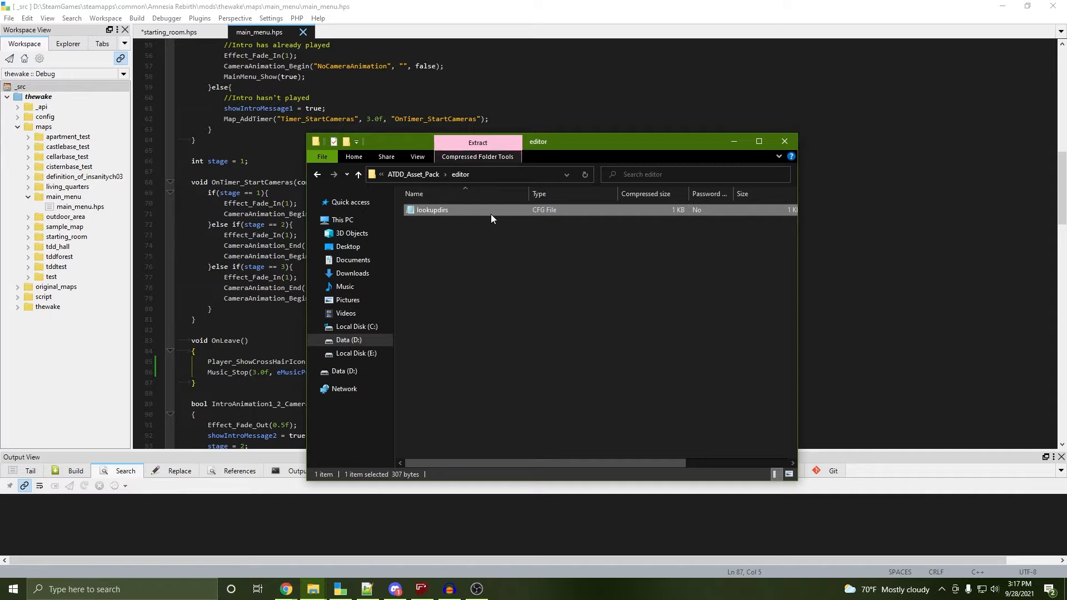
{"action": "left_click_drag", "start_coordinate": [668, 178], "coordinate": [626, 119]}
{"action": "left_click_drag", "start_coordinate": [795, 189], "coordinate": [496, 153]}
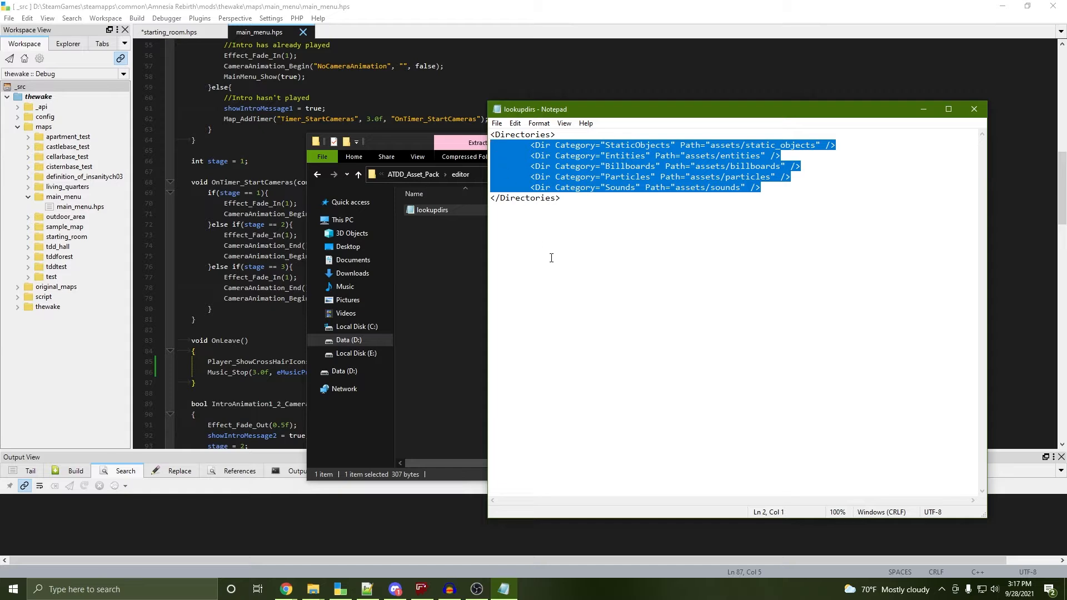
{"action": "left_click", "coordinate": [752, 236]}
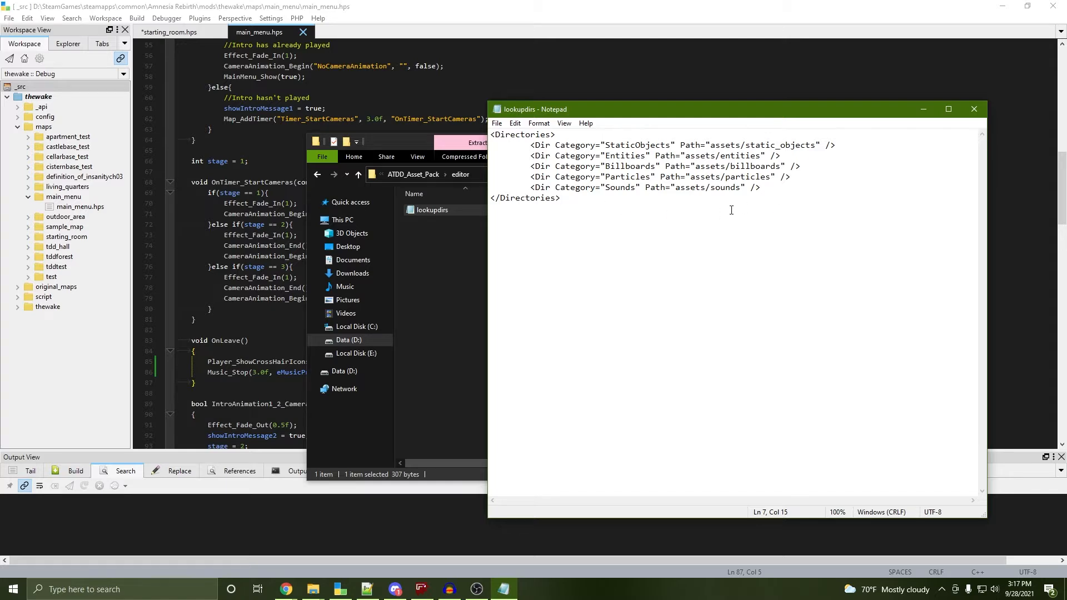
Review the entire contents of lookupdirs, from the opening to the closing Directories tag, and close the file
{"action": "key", "text": "ctrl+a"}
{"action": "left_click", "coordinate": [714, 215]}
{"action": "left_click_drag", "start_coordinate": [805, 108], "coordinate": [609, 140]}
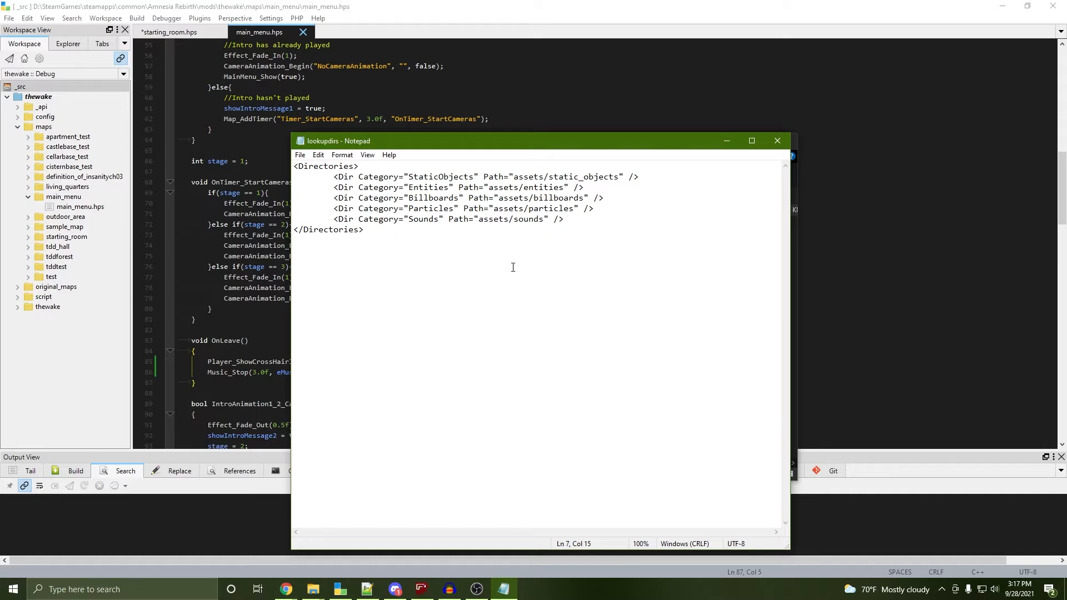
{"action": "key", "text": "ctrl+a"}
{"action": "left_click", "coordinate": [604, 293]}
{"action": "left_click_drag", "start_coordinate": [650, 147], "coordinate": [468, 141]}
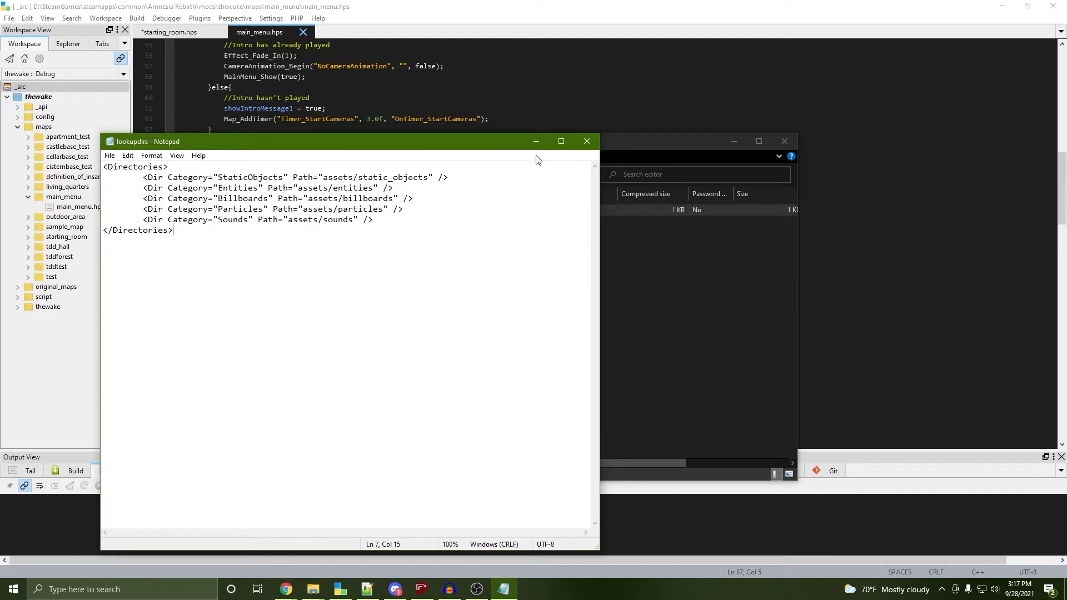
{"action": "left_click", "coordinate": [594, 132]}
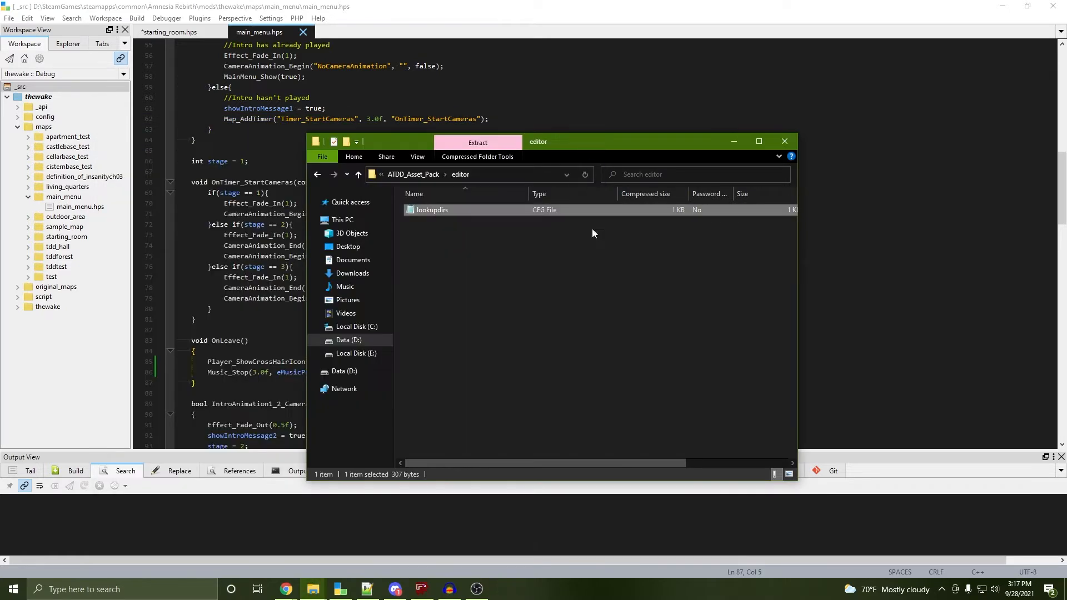
Look inside the startmenu folder of the pack's graphics folder, and return to the ATDD_Asset_Pack root
{"action": "left_click", "coordinate": [431, 174]}
{"action": "left_click", "coordinate": [465, 245]}
{"action": "double_click", "coordinate": [465, 245]}
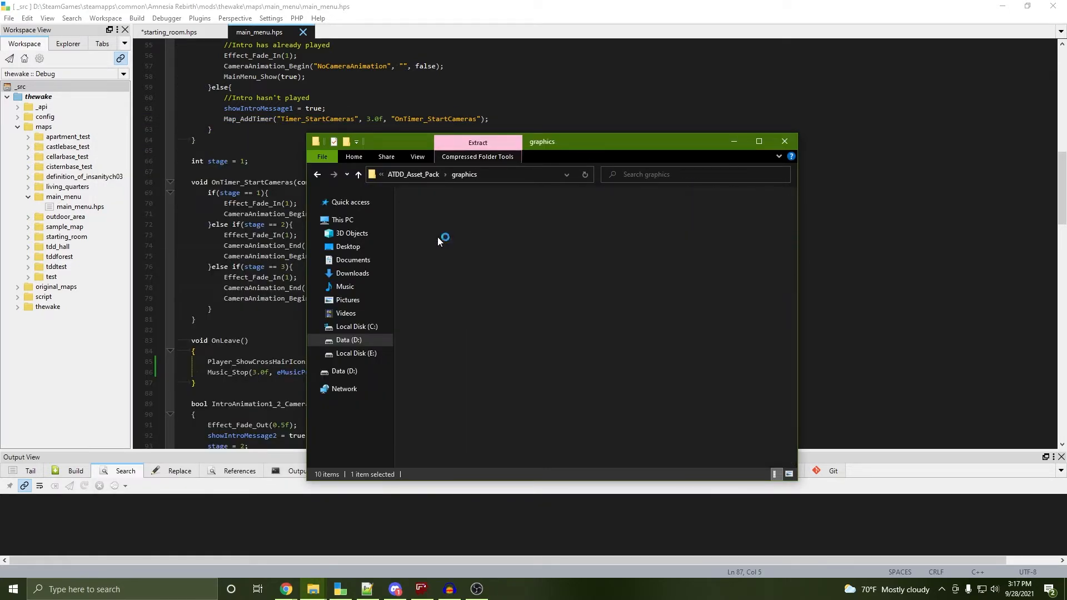
{"action": "double_click", "coordinate": [471, 211]}
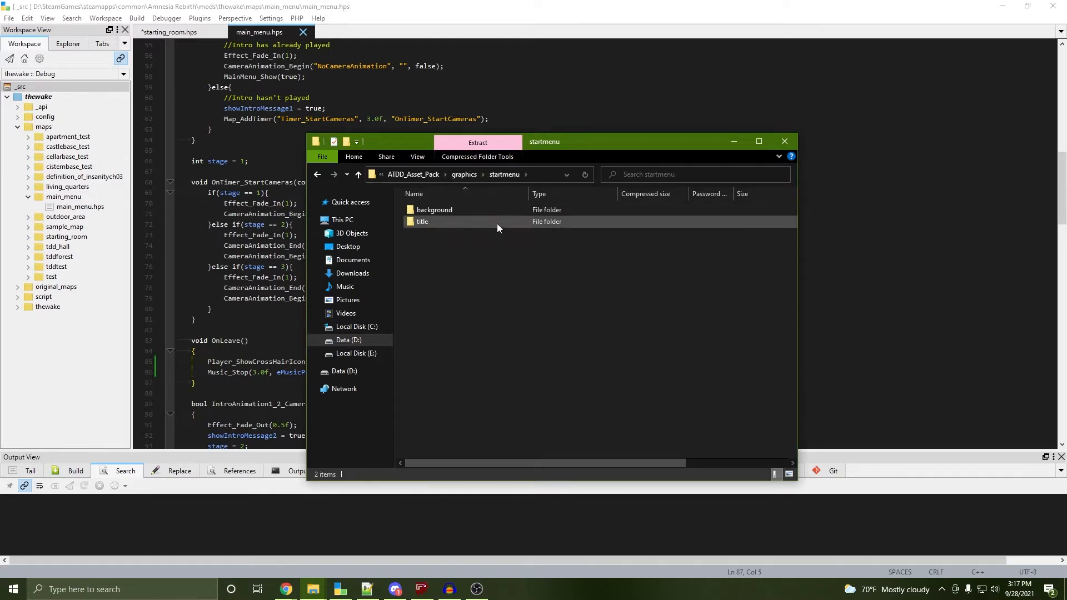
{"action": "left_click", "coordinate": [423, 174]}
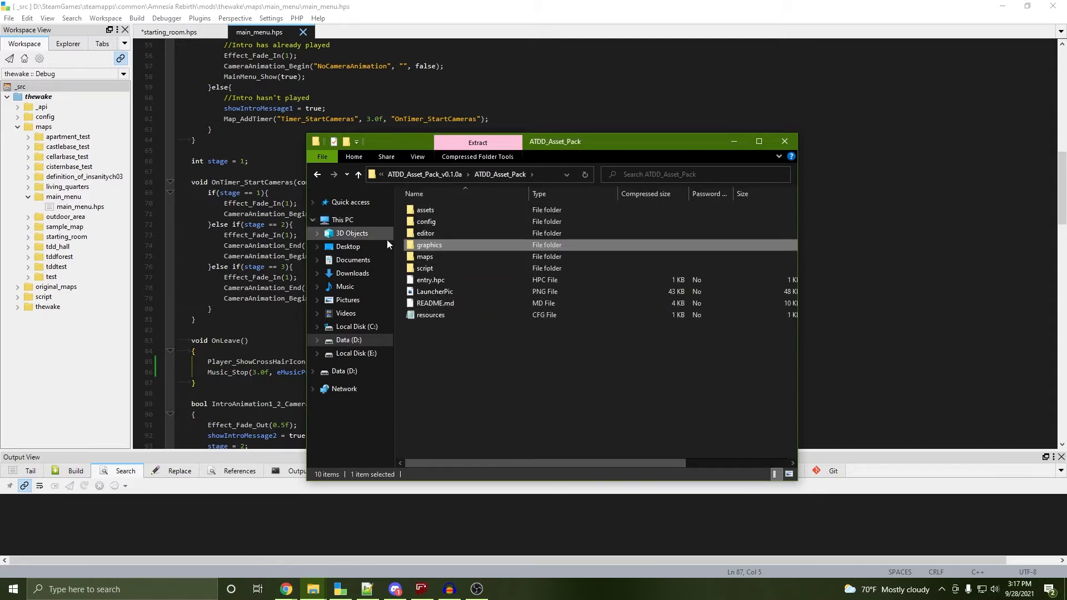
Examine the main_menu, tddforest and tddtest folders and the global_voice files in maps, and return to the pack root
{"action": "double_click", "coordinate": [436, 255]}
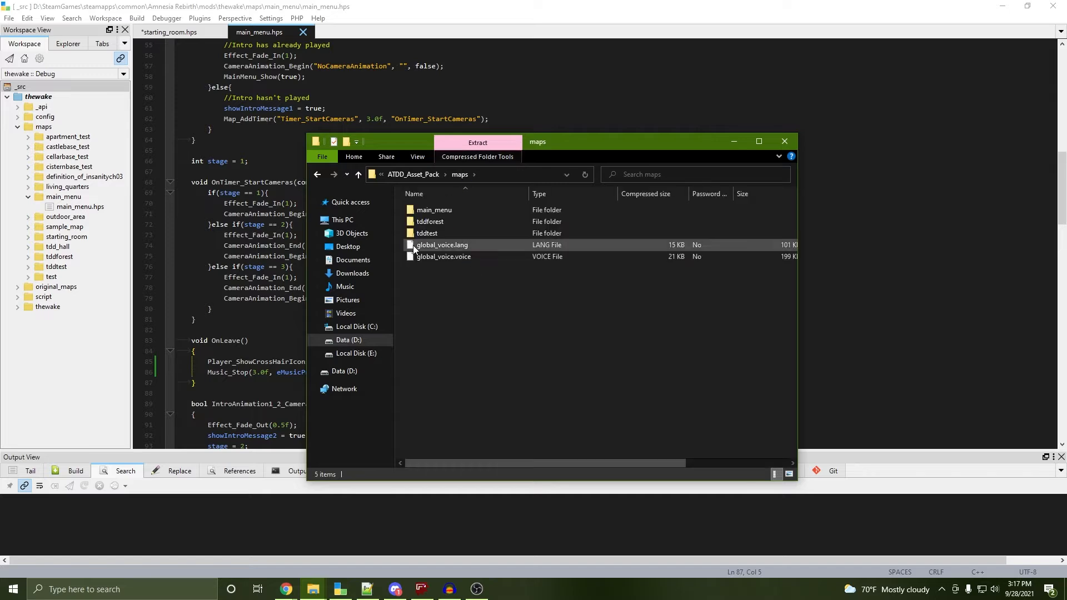
{"action": "left_click", "coordinate": [450, 211]}
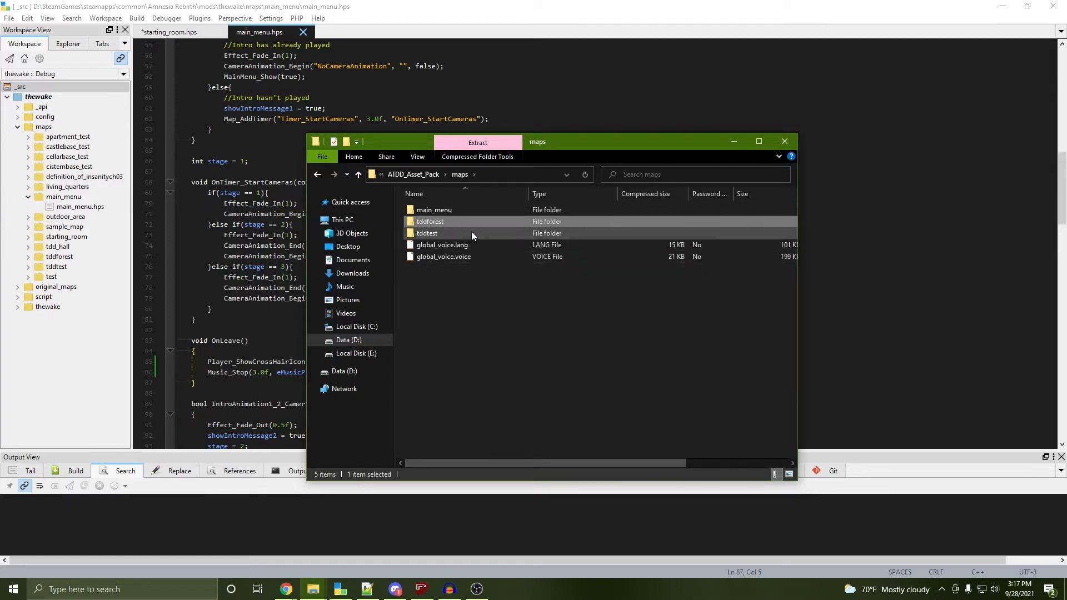
{"action": "left_click", "coordinate": [467, 224]}
{"action": "left_click", "coordinate": [457, 233]}
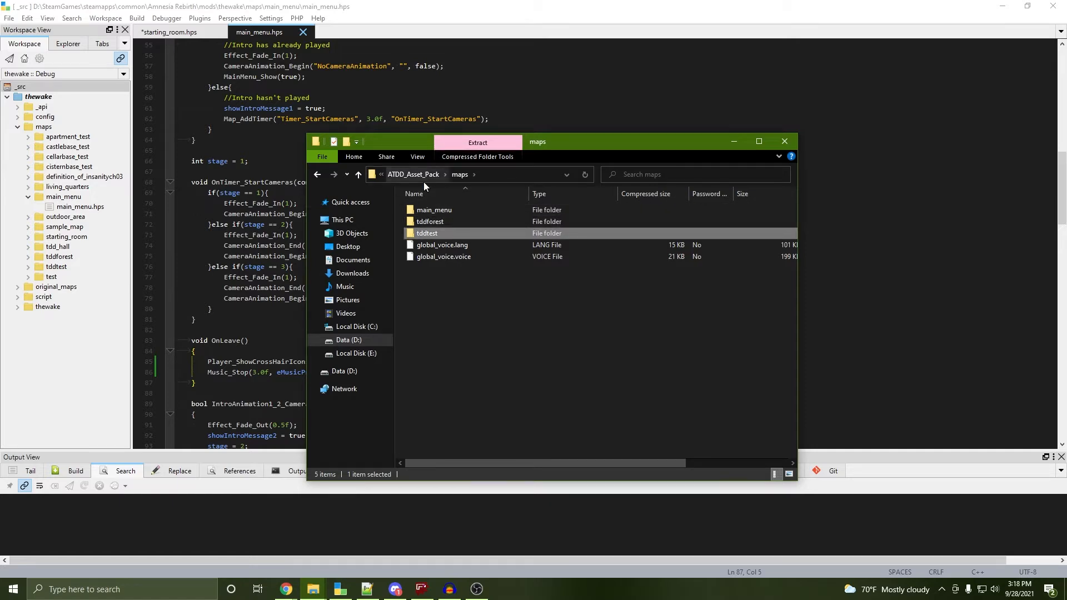
{"action": "left_click_drag", "start_coordinate": [524, 283], "coordinate": [473, 248]}
{"action": "left_click", "coordinate": [468, 283]}
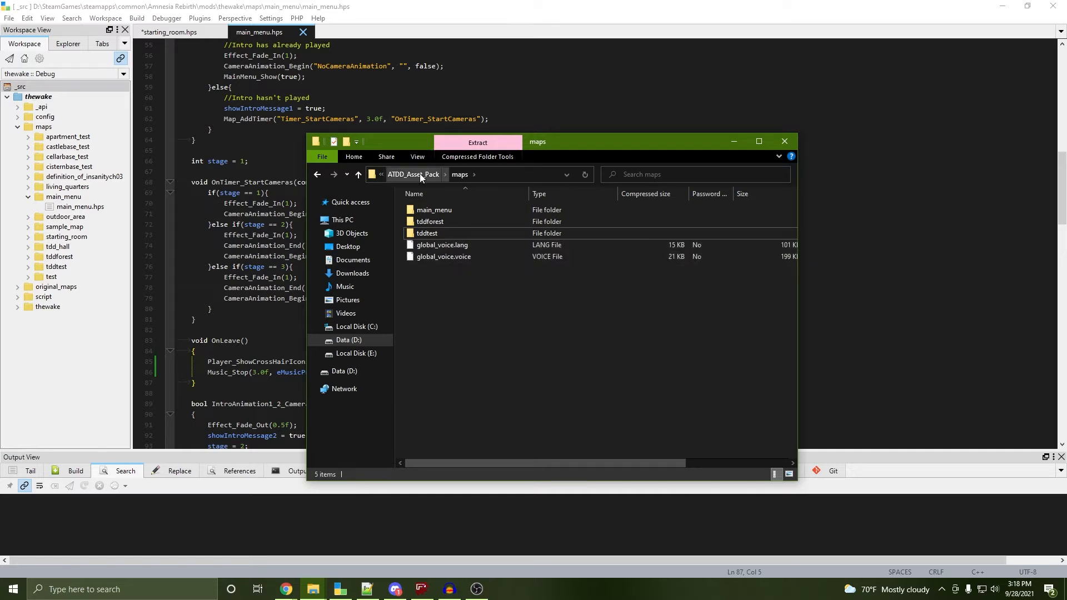
{"action": "left_click", "coordinate": [419, 173]}
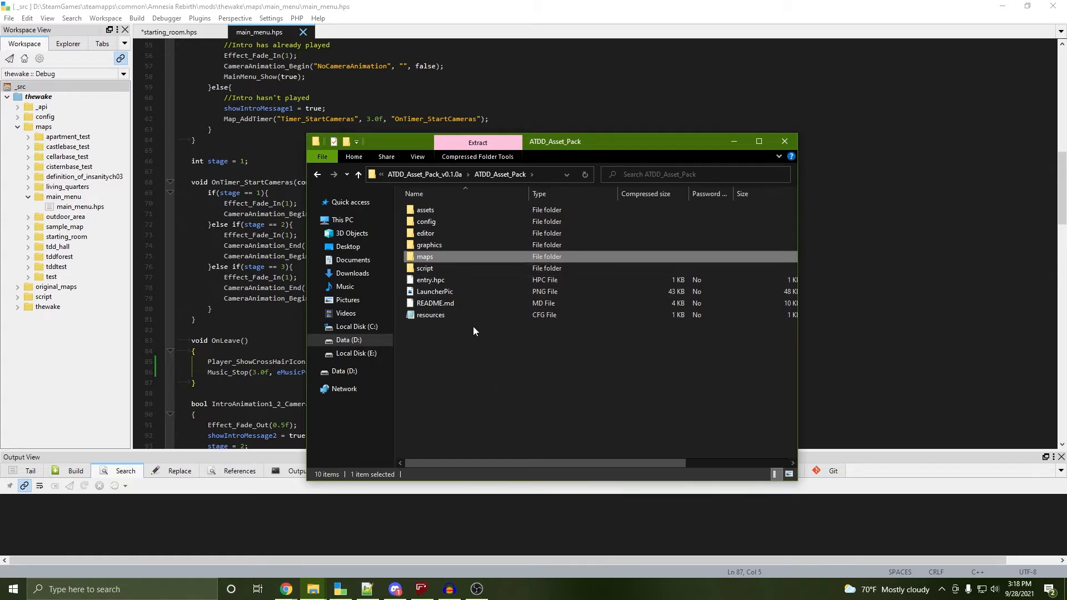
Open the agents folder inside script/custom and go through the brute, grunt, suitor and water lurker scripts
{"action": "double_click", "coordinate": [468, 269]}
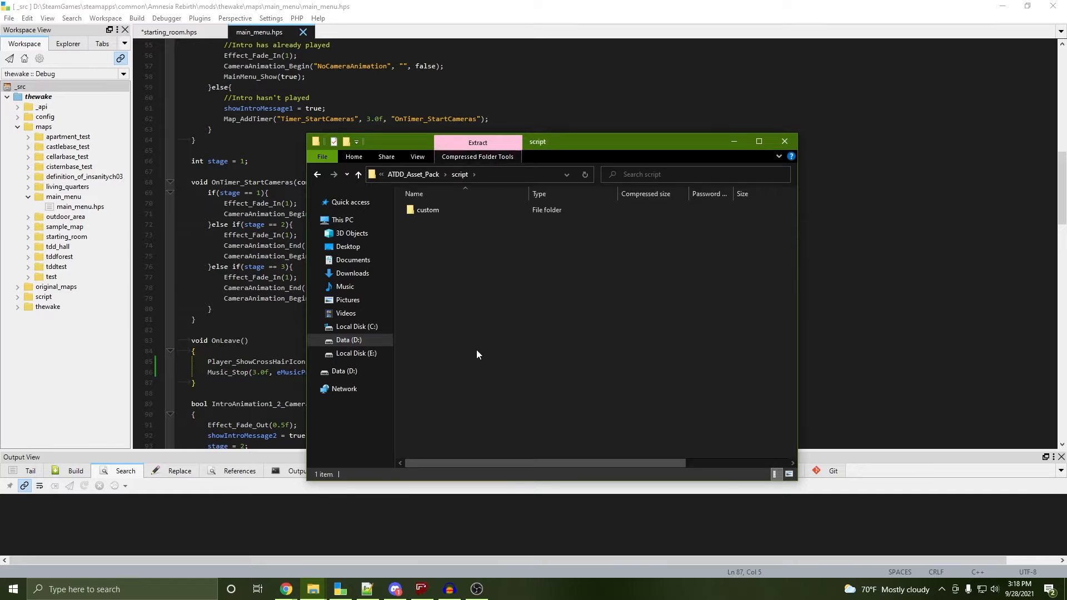
{"action": "double_click", "coordinate": [446, 211]}
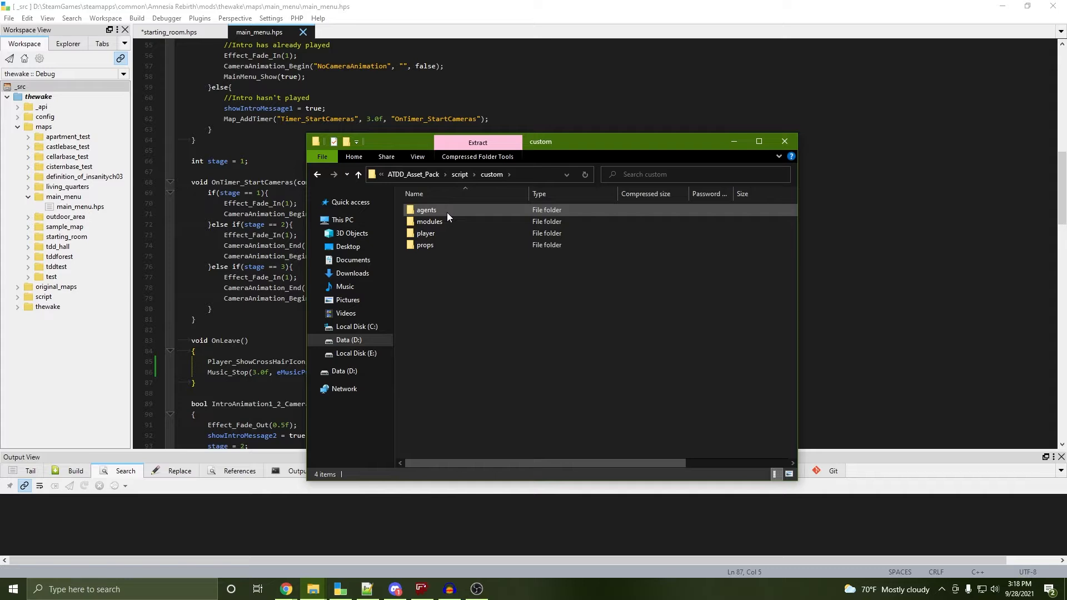
{"action": "double_click", "coordinate": [447, 211]}
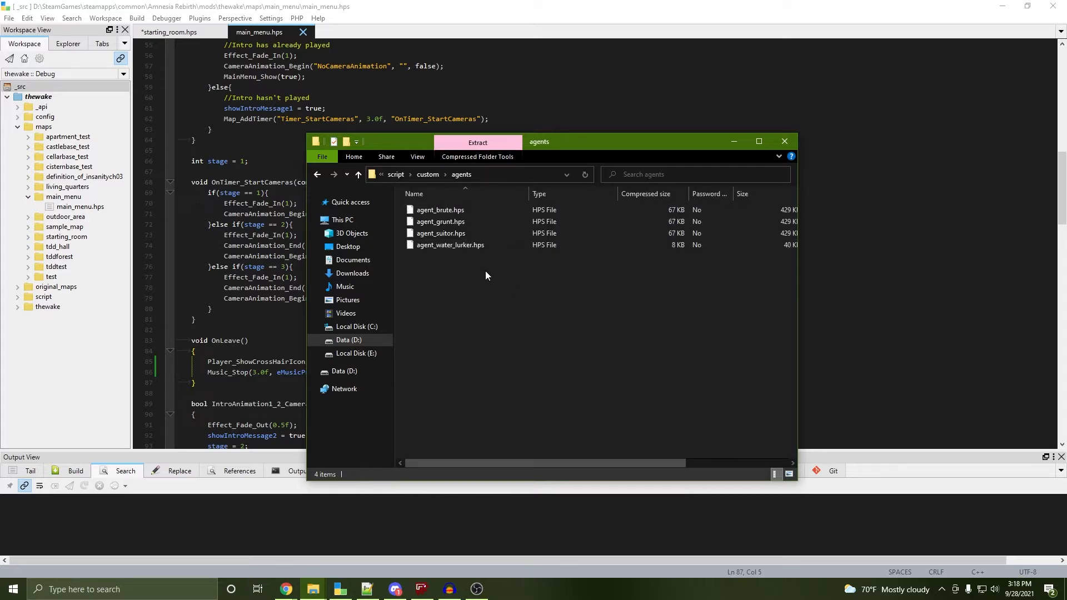
{"action": "left_click", "coordinate": [456, 212]}
{"action": "left_click", "coordinate": [453, 224]}
{"action": "left_click", "coordinate": [452, 233]}
{"action": "left_click", "coordinate": [459, 249]}
{"action": "left_click_drag", "start_coordinate": [492, 321], "coordinate": [431, 214]}
{"action": "left_click", "coordinate": [476, 313]}
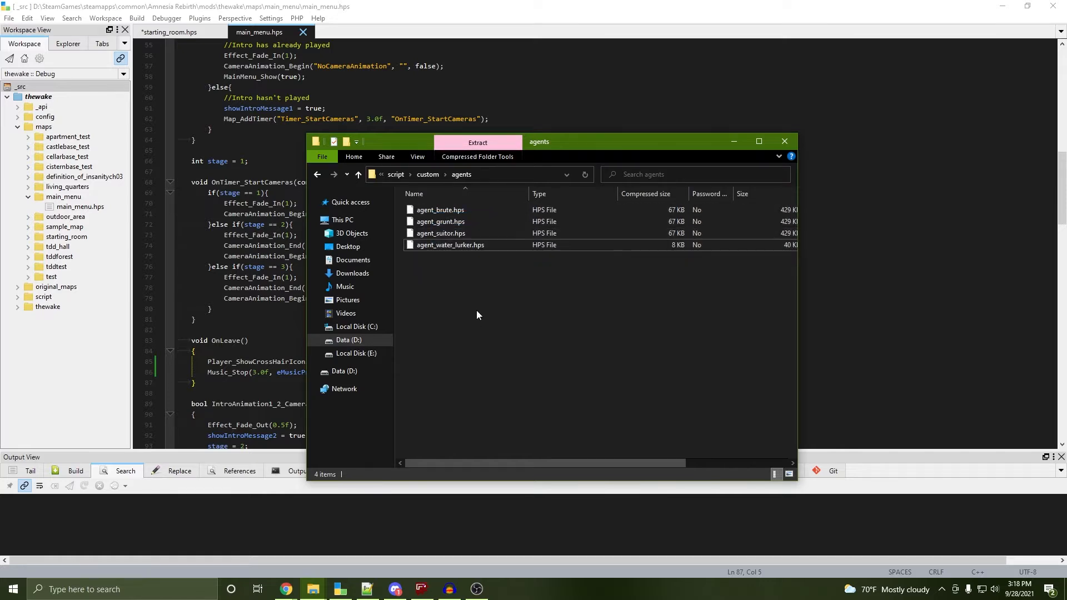
Review all the agent scripts in the folder together as one group
{"action": "left_click_drag", "start_coordinate": [506, 302], "coordinate": [460, 212]}
{"action": "left_click", "coordinate": [501, 300]}
{"action": "left_click_drag", "start_coordinate": [488, 297], "coordinate": [435, 193]}
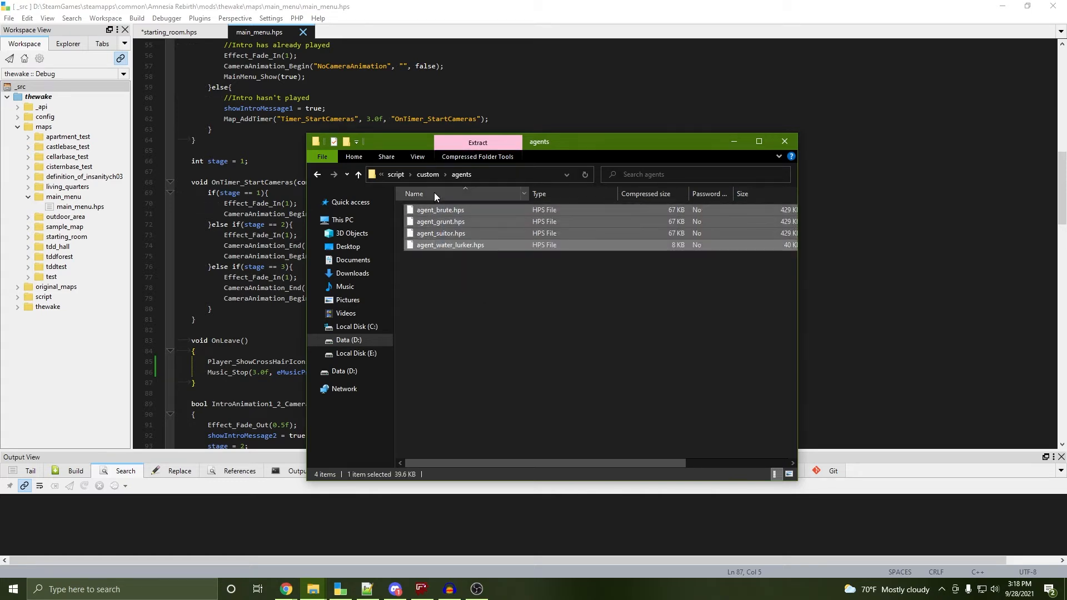
{"action": "left_click", "coordinate": [475, 285]}
{"action": "left_click_drag", "start_coordinate": [508, 272], "coordinate": [422, 230]}
{"action": "left_click", "coordinate": [528, 319]}
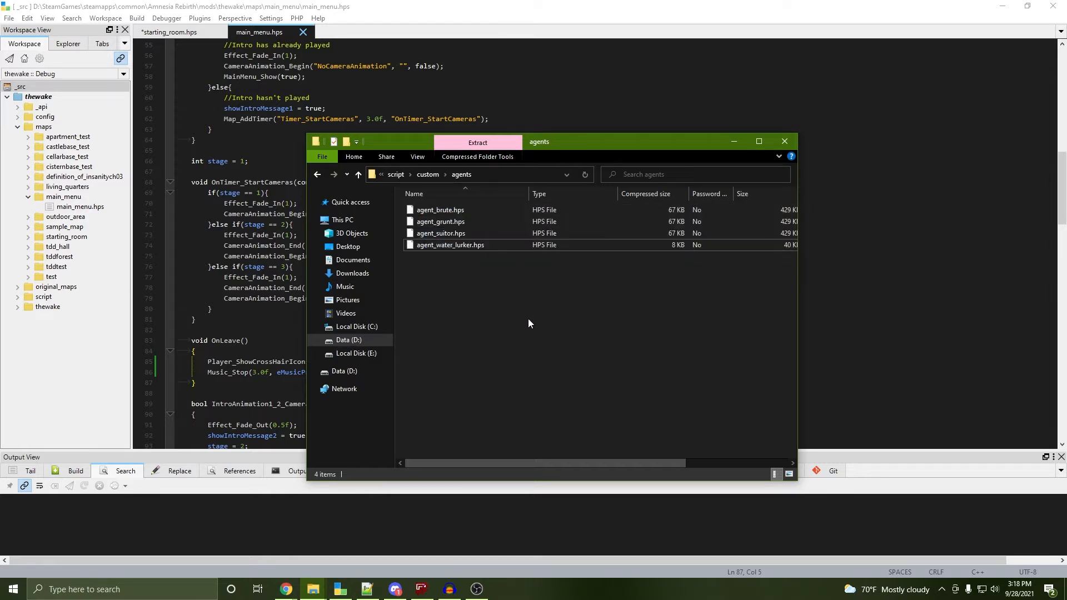
{"action": "left_click_drag", "start_coordinate": [503, 305], "coordinate": [375, 181]}
{"action": "left_click", "coordinate": [480, 277]}
{"action": "mouse_move", "coordinate": [478, 276]}
{"action": "left_mouse_down"}
{"action": "mouse_move", "coordinate": [447, 246]}
{"action": "mouse_move", "coordinate": [477, 263]}
{"action": "left_mouse_up"}
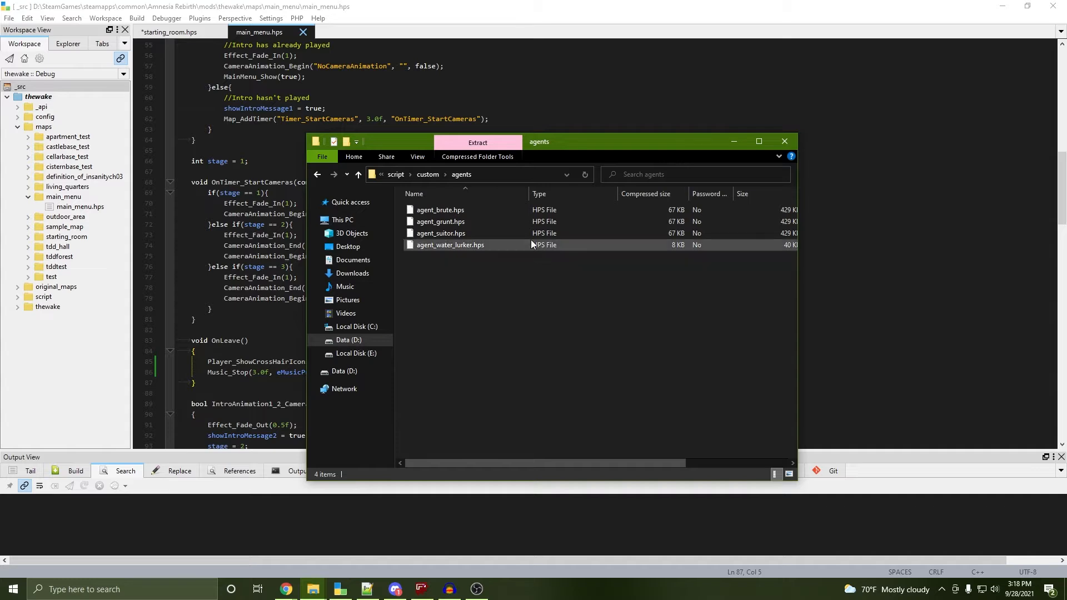
Point out agent_brute.hps and agent_grunt.hps, revisit the agents folder for agent_water_lurker.hps, and return to the custom folder
{"action": "left_click", "coordinate": [474, 209]}
{"action": "left_click", "coordinate": [471, 221]}
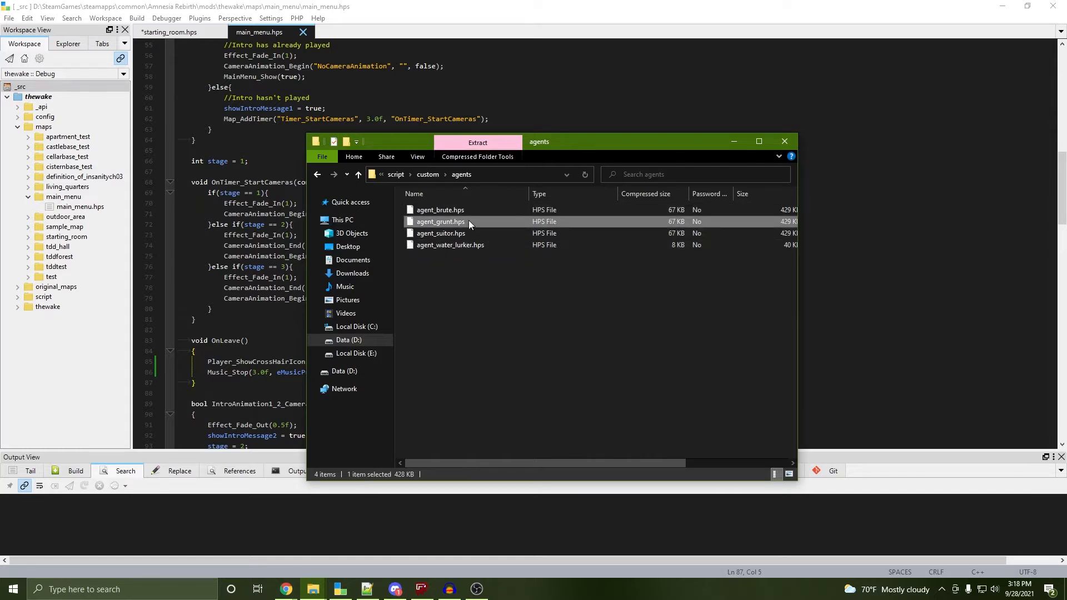
{"action": "left_click", "coordinate": [427, 174]}
{"action": "double_click", "coordinate": [456, 212]}
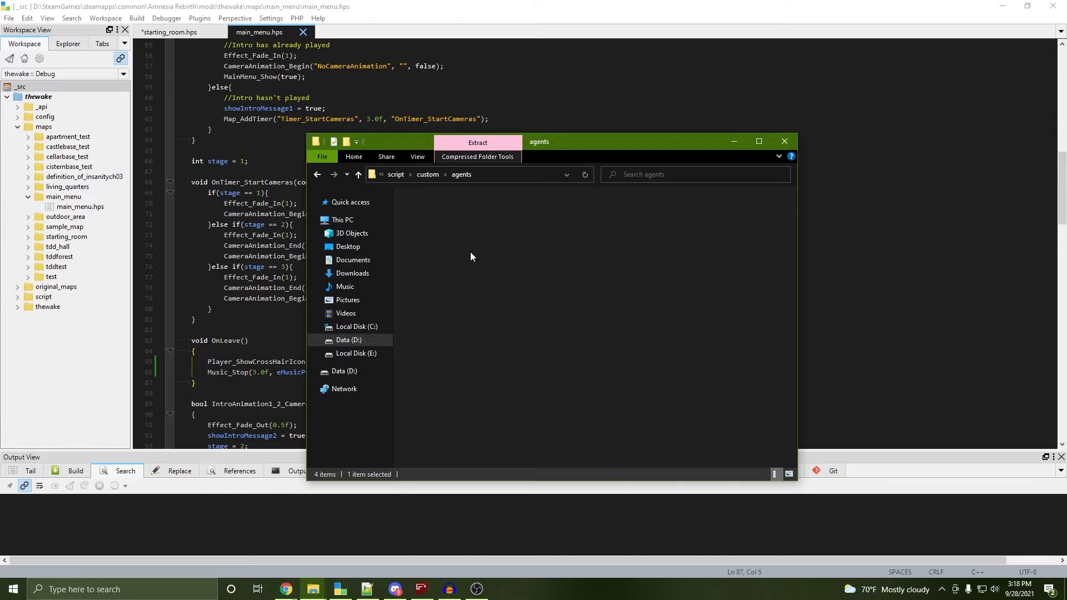
{"action": "left_click", "coordinate": [445, 245]}
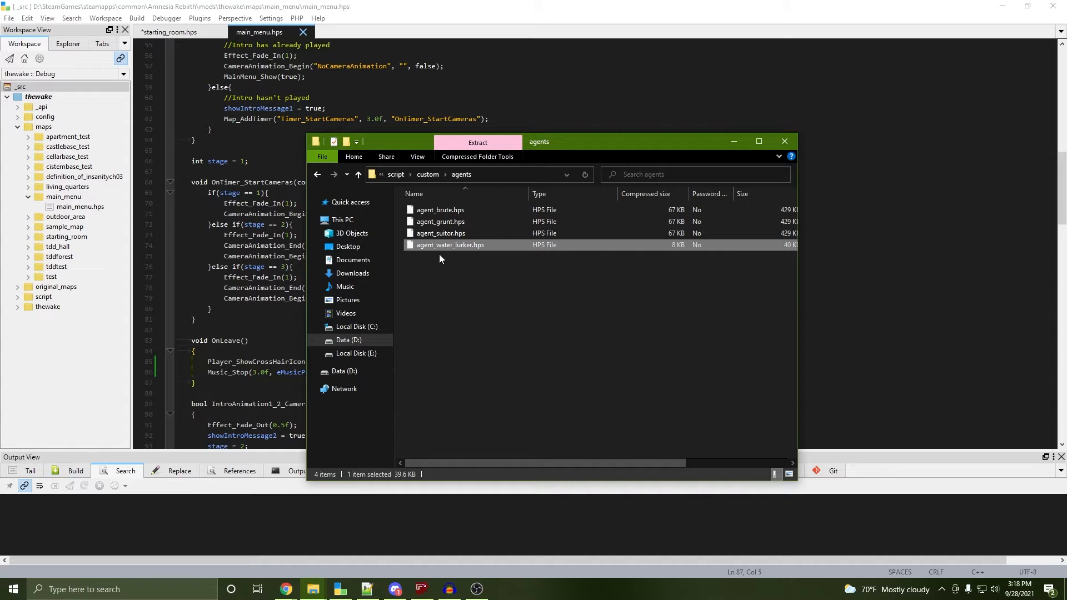
{"action": "left_click", "coordinate": [427, 174]}
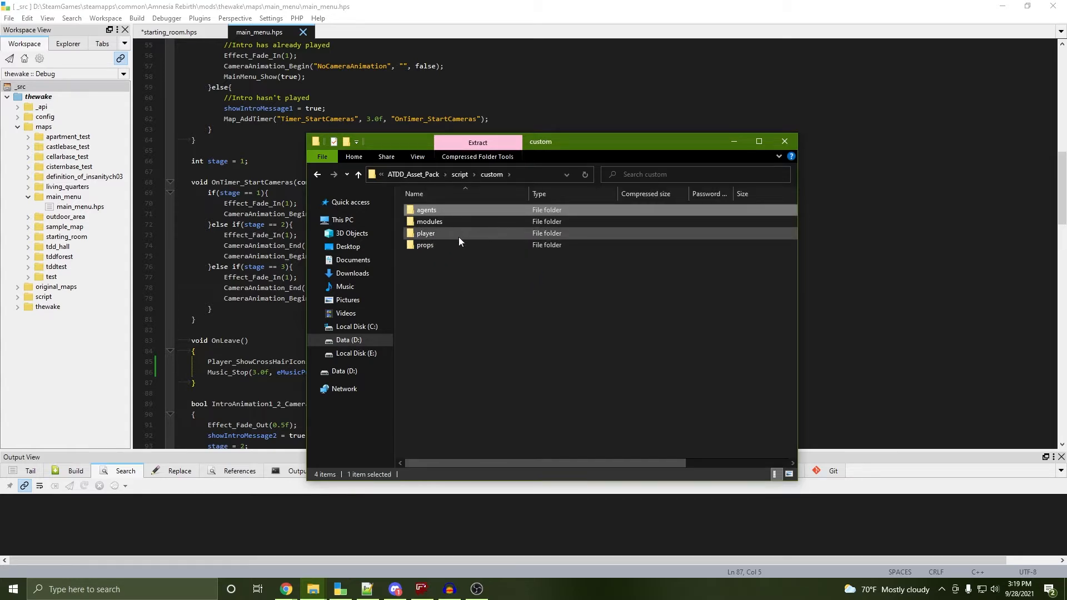
Look inside the custom player and props folders, examining the ItemCallbacks.hps and Prop_ATDDLantern.hps scripts
{"action": "double_click", "coordinate": [461, 234]}
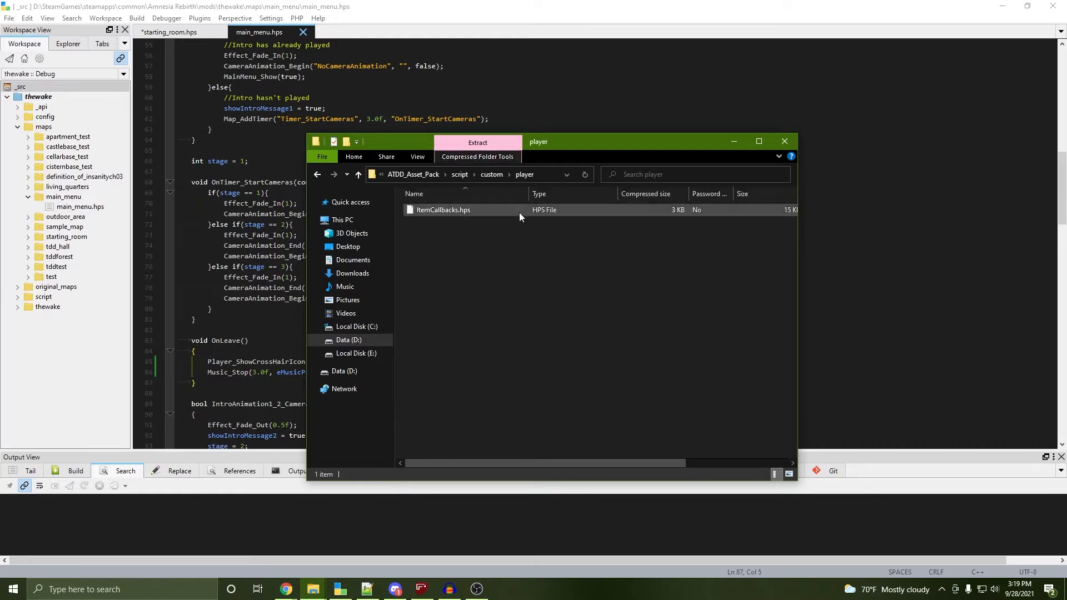
{"action": "left_click", "coordinate": [501, 177]}
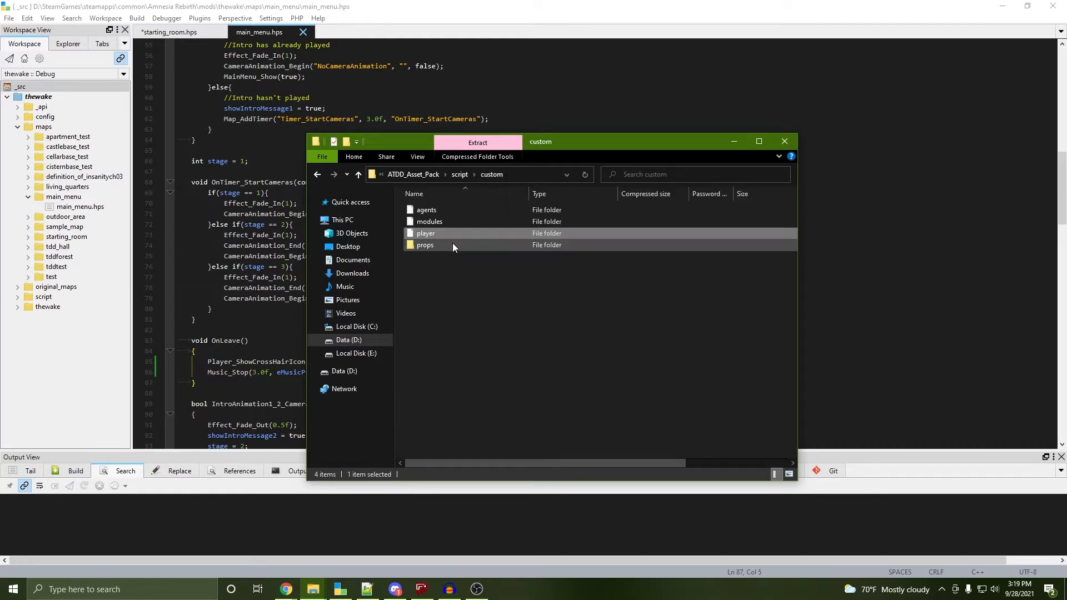
{"action": "left_click", "coordinate": [454, 246]}
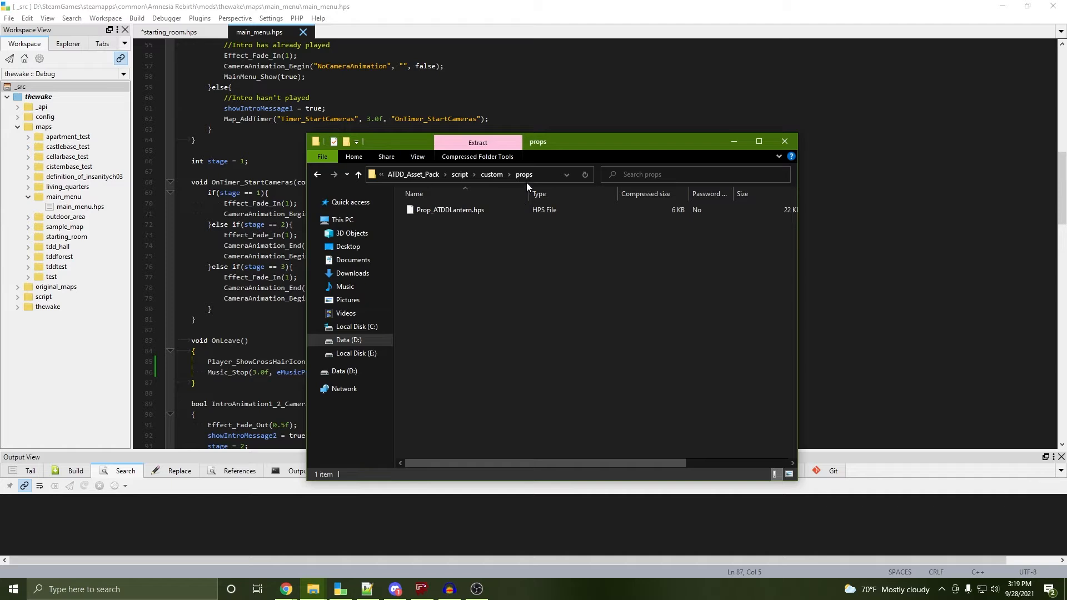
{"action": "left_click", "coordinate": [482, 210]}
{"action": "left_click", "coordinate": [484, 258]}
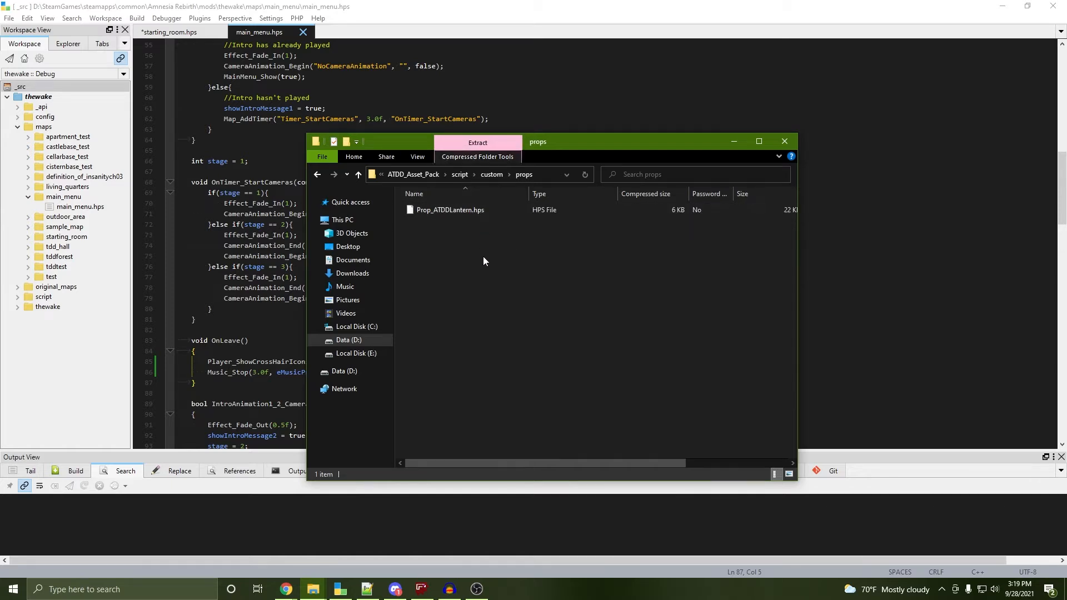
Recheck the custom props folder, and return through custom and script to the ATDD_Asset_Pack root folder
{"action": "left_click", "coordinate": [490, 175]}
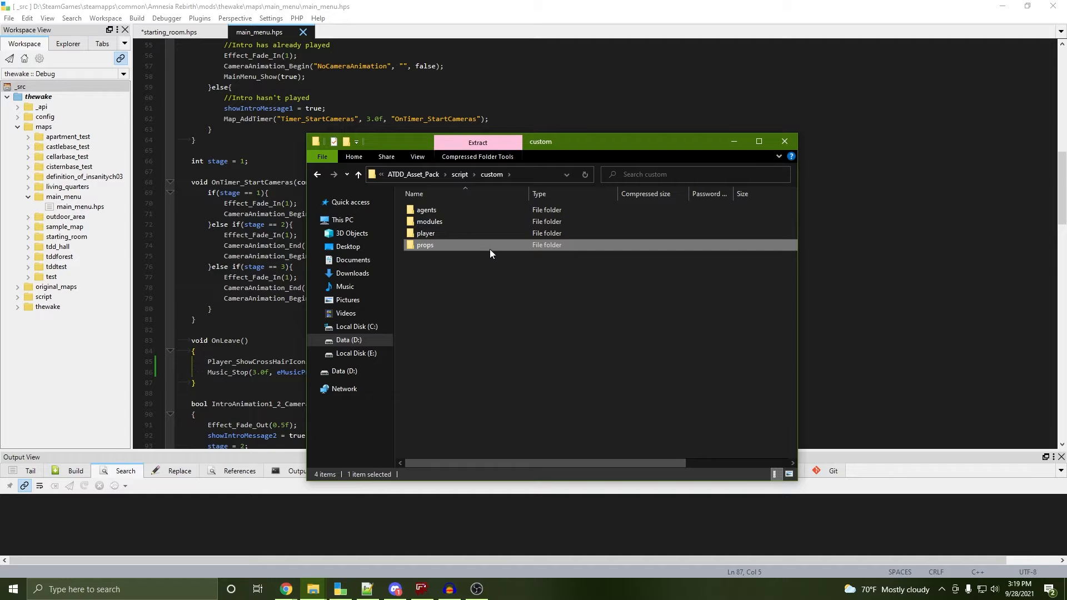
{"action": "double_click", "coordinate": [489, 247]}
{"action": "left_click", "coordinate": [488, 175]}
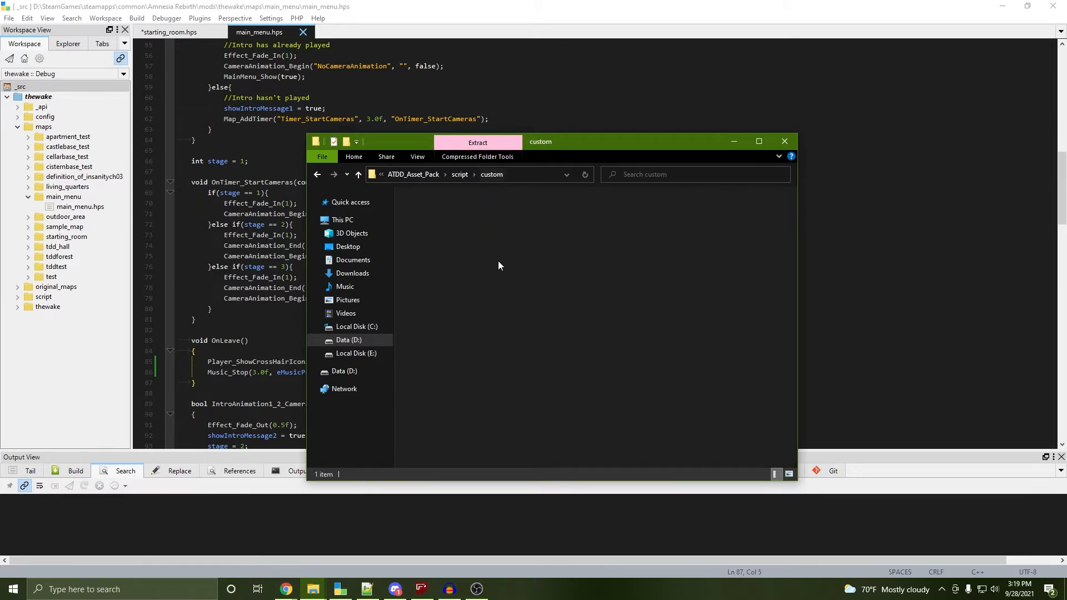
{"action": "left_click", "coordinate": [459, 176]}
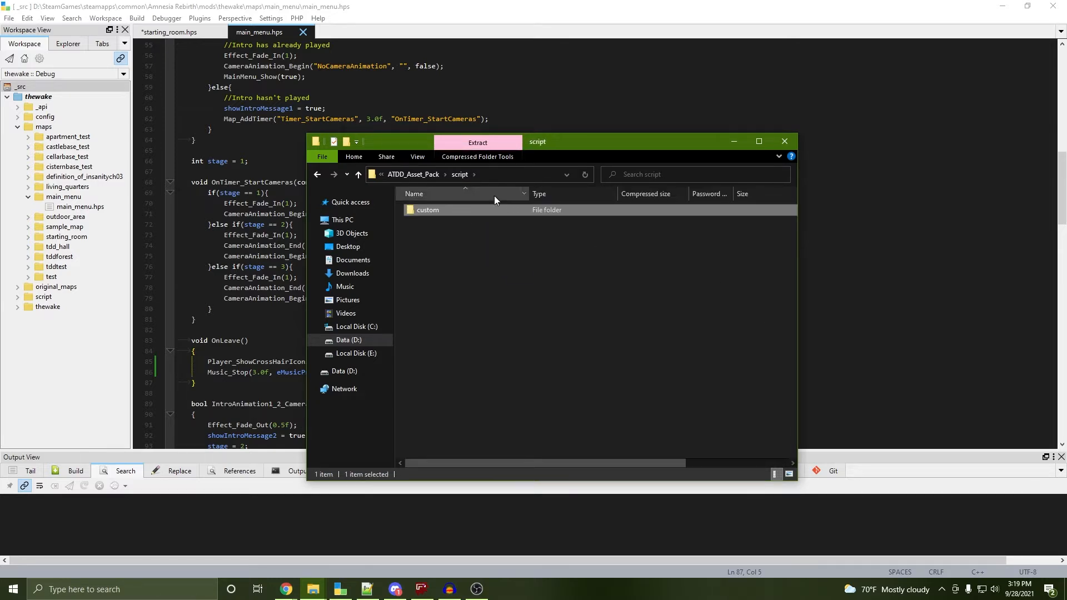
{"action": "left_click", "coordinate": [423, 175]}
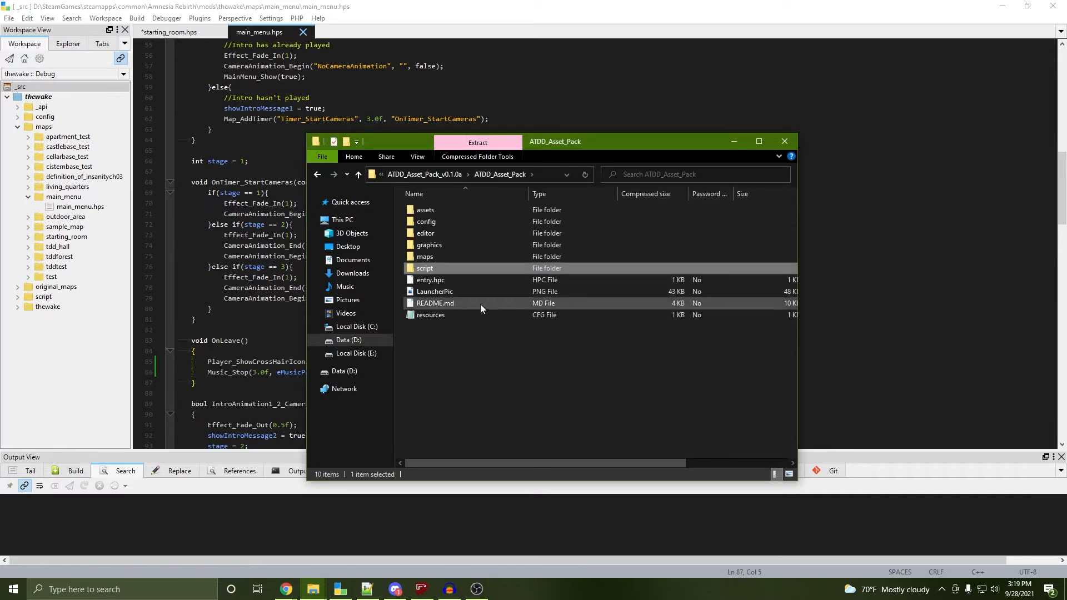
Point out the loose files in the pack's root folder, including entry.hpc and the LauncherPic image
{"action": "left_click_drag", "start_coordinate": [480, 350], "coordinate": [448, 280]}
{"action": "left_click", "coordinate": [514, 371]}
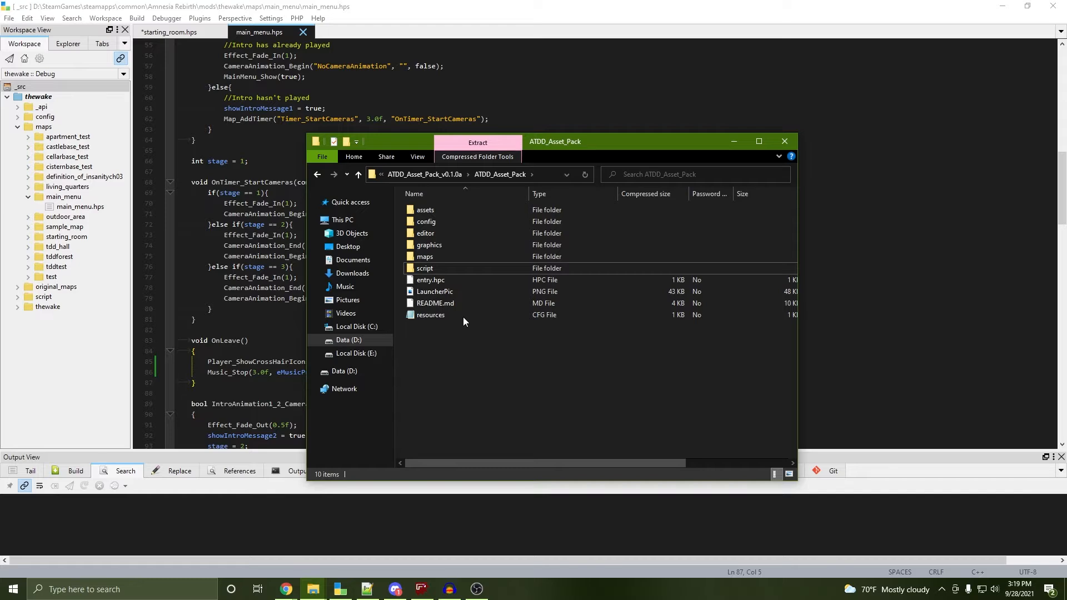
{"action": "left_click", "coordinate": [464, 279]}
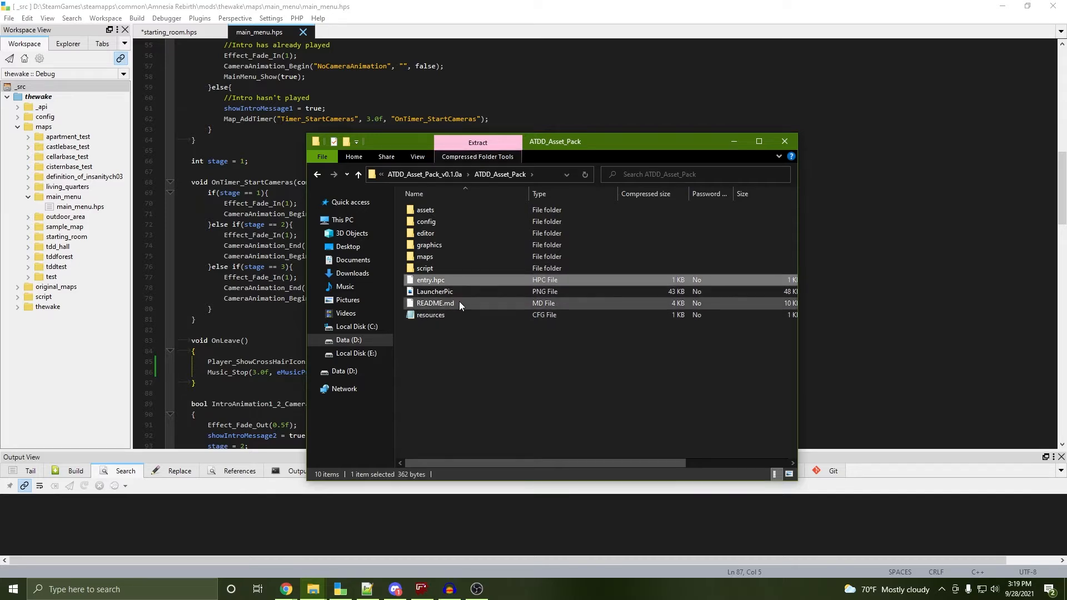
{"action": "left_click", "coordinate": [465, 291]}
{"action": "left_click", "coordinate": [479, 335]}
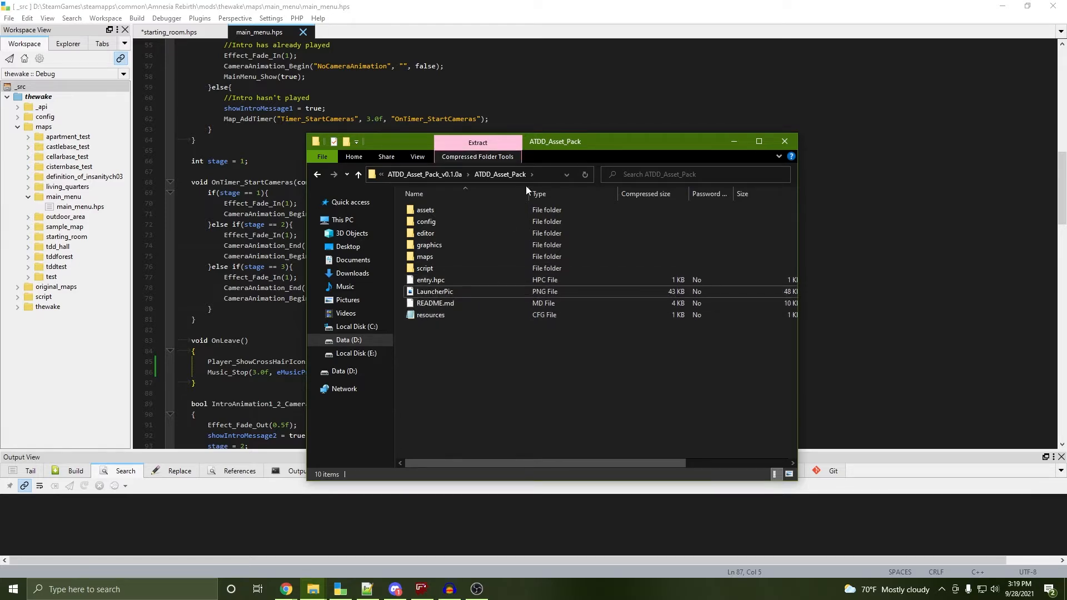
Move the ATDD_Asset_Pack window aside and open the thewake mod folder from the mods window alongside it
{"action": "left_click_drag", "start_coordinate": [559, 146], "coordinate": [410, 147]}
{"action": "left_click_drag", "start_coordinate": [382, 362], "coordinate": [275, 210]}
{"action": "left_click", "coordinate": [328, 359]}
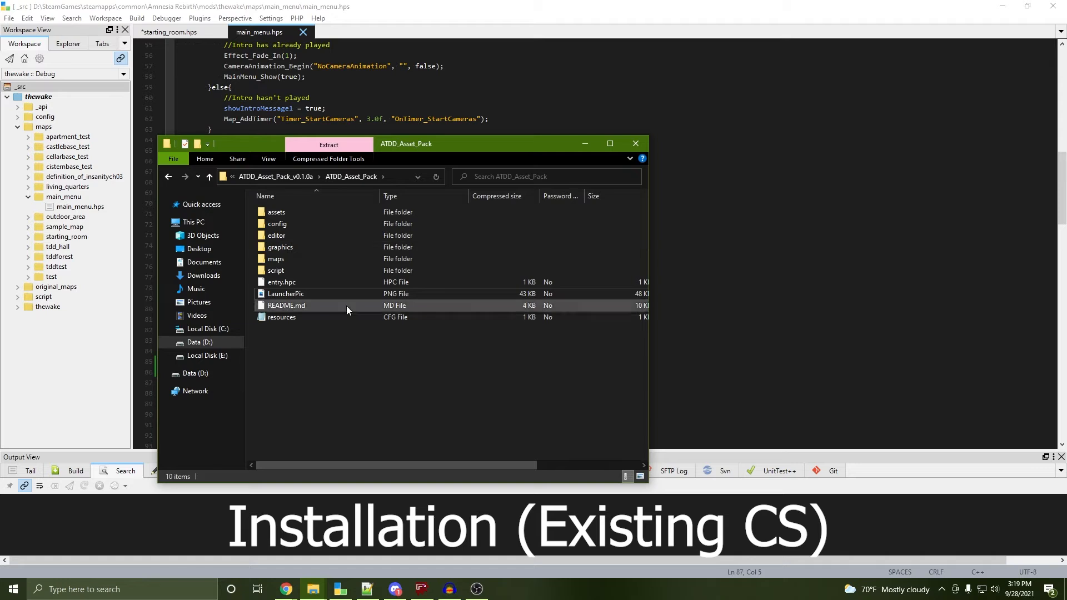
{"action": "left_click_drag", "start_coordinate": [420, 149], "coordinate": [390, 131]}
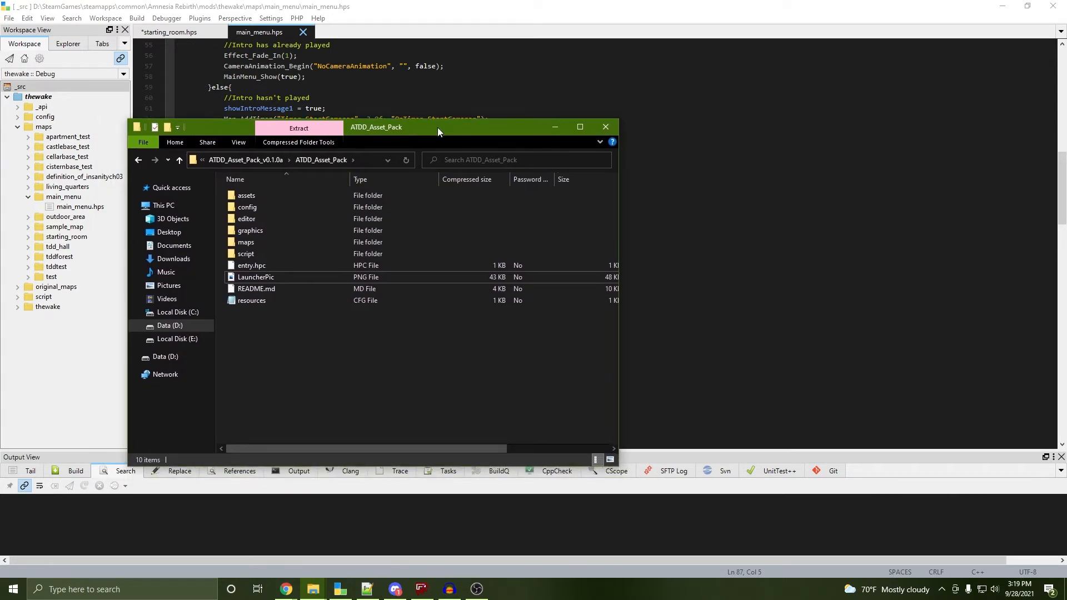
{"action": "mouse_move", "coordinate": [312, 588]}
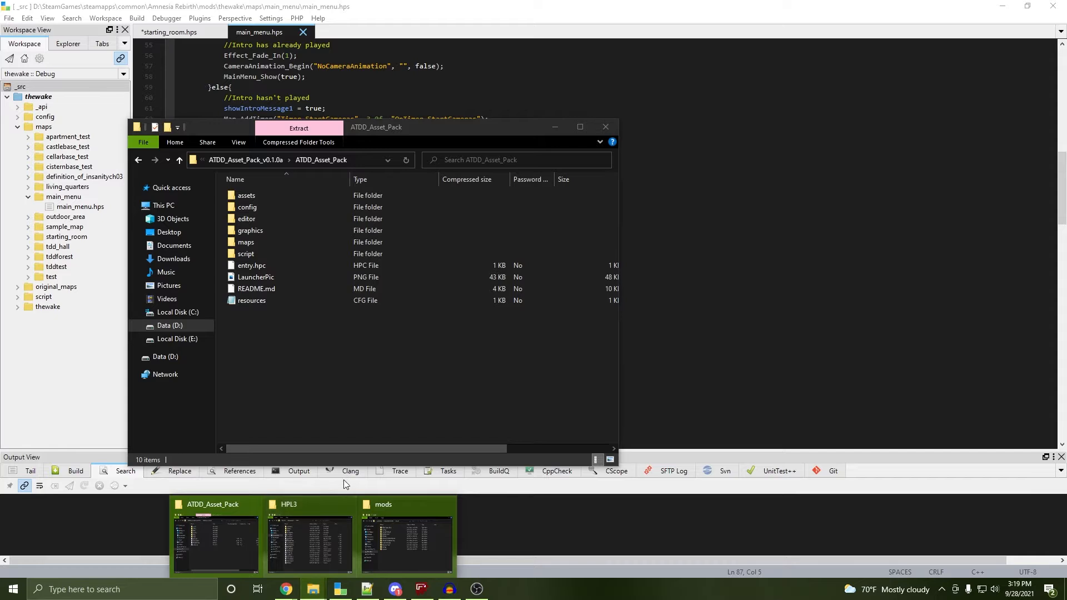
{"action": "left_click", "coordinate": [416, 539]}
{"action": "double_click", "coordinate": [559, 304]}
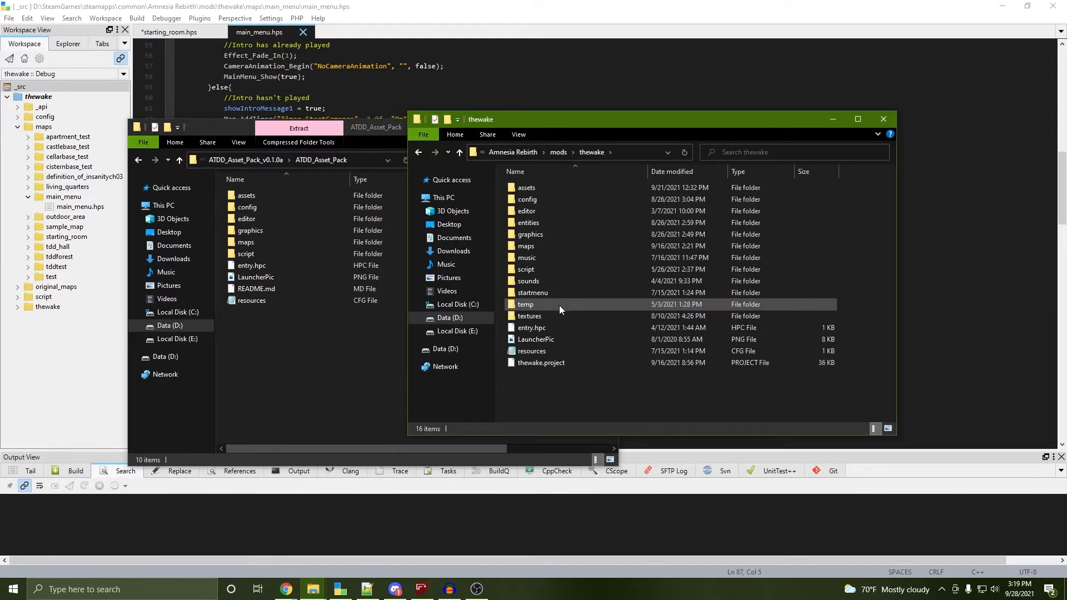
{"action": "left_click_drag", "start_coordinate": [644, 119], "coordinate": [679, 102]}
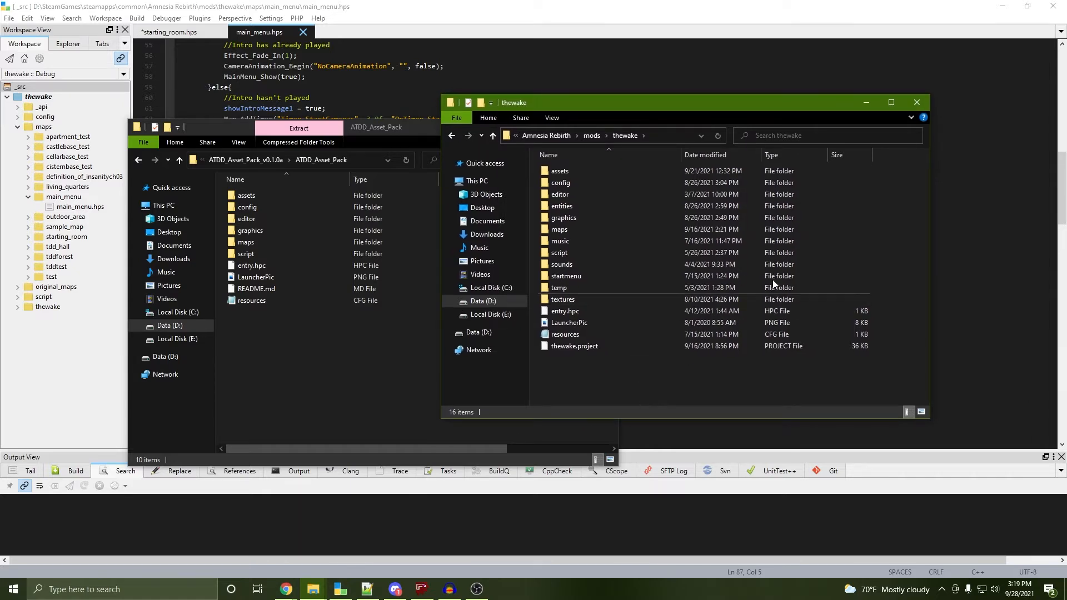
Review the contents of the thewake mod folder, singling out its assets folder
{"action": "left_click_drag", "start_coordinate": [632, 369], "coordinate": [589, 167]}
{"action": "left_click", "coordinate": [661, 377]}
{"action": "left_click", "coordinate": [591, 171]}
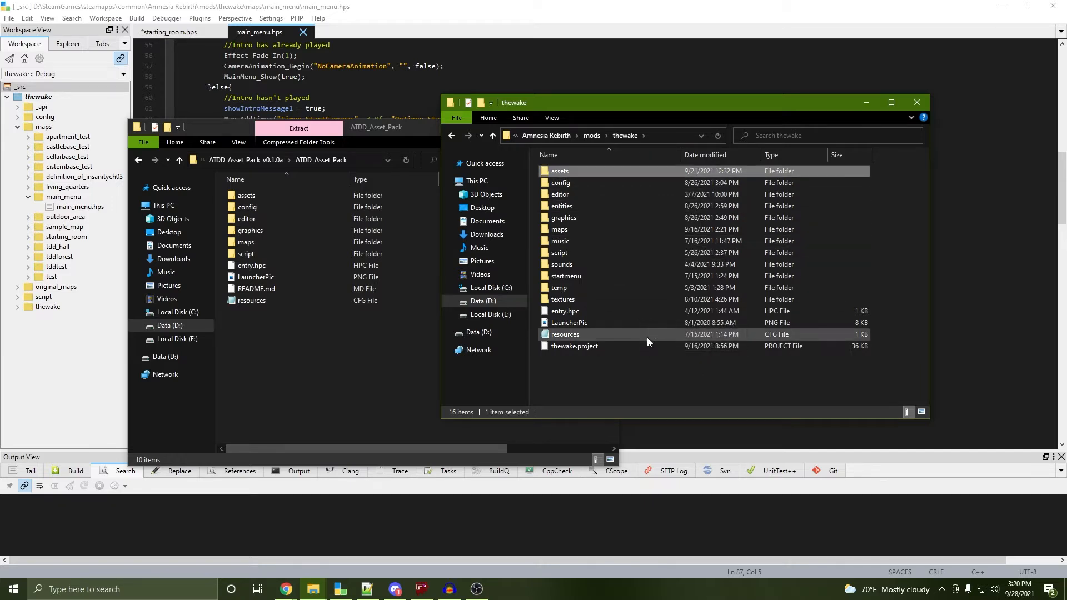
{"action": "left_click", "coordinate": [645, 386]}
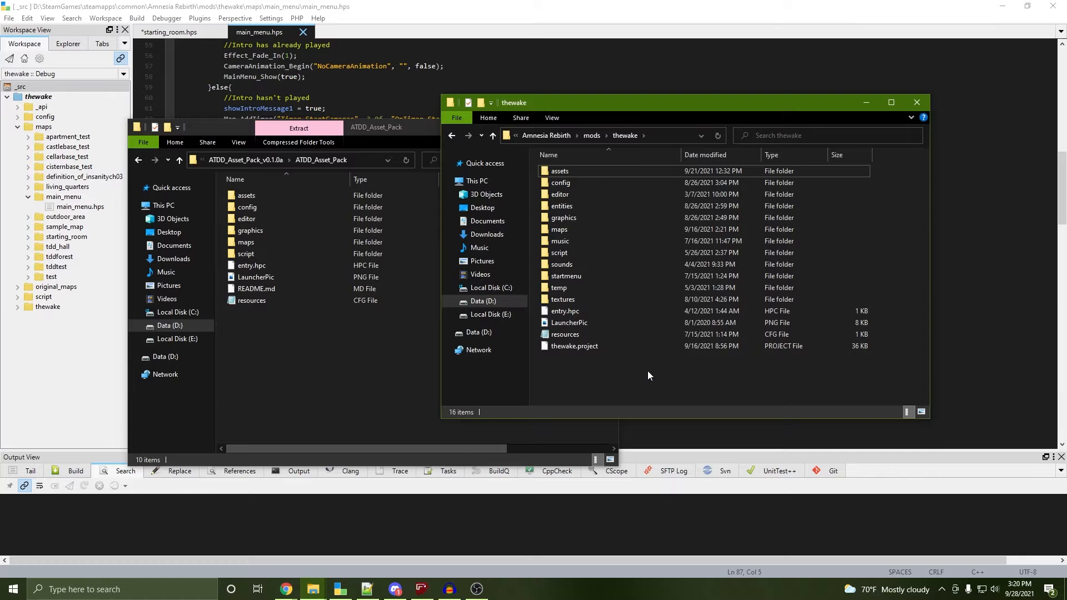
Shift the ATDD_Asset_Pack window away from the thewake window and compare the two folder listings
{"action": "left_click", "coordinate": [378, 388]}
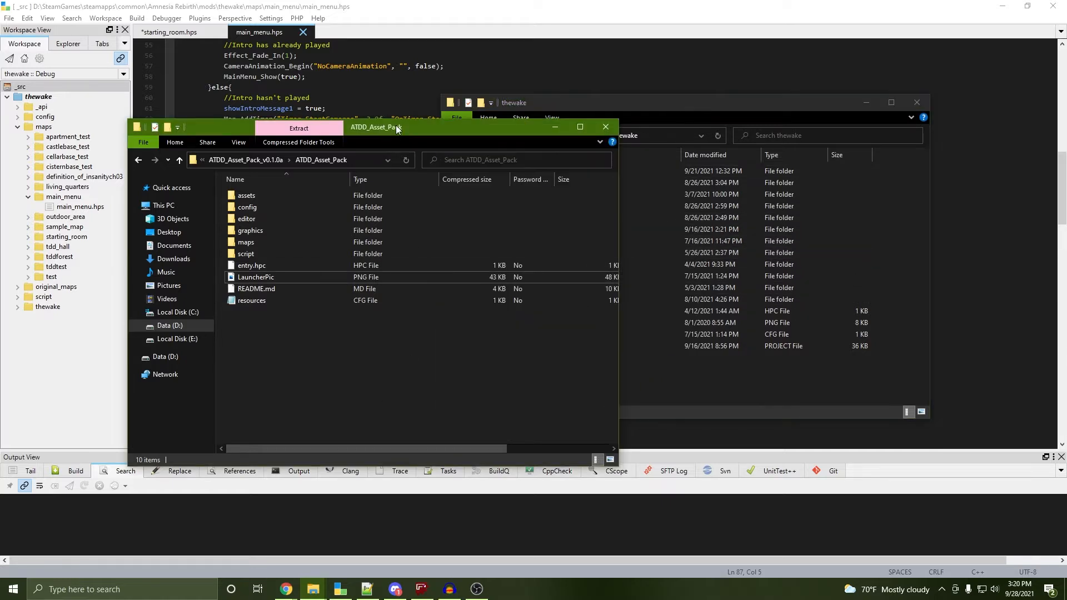
{"action": "left_click_drag", "start_coordinate": [395, 125], "coordinate": [316, 156]}
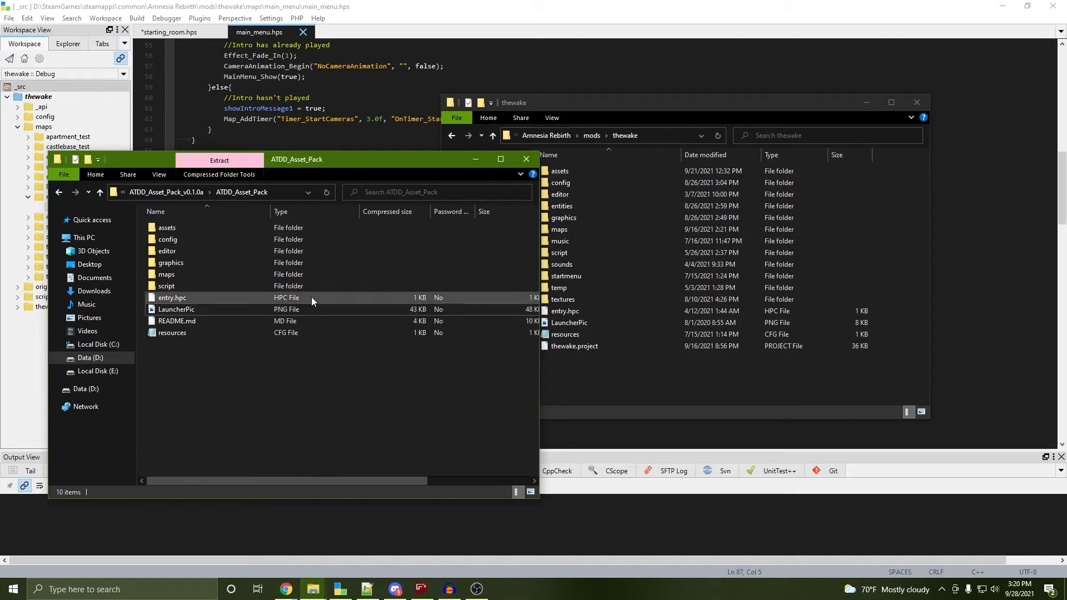
{"action": "left_click", "coordinate": [616, 392]}
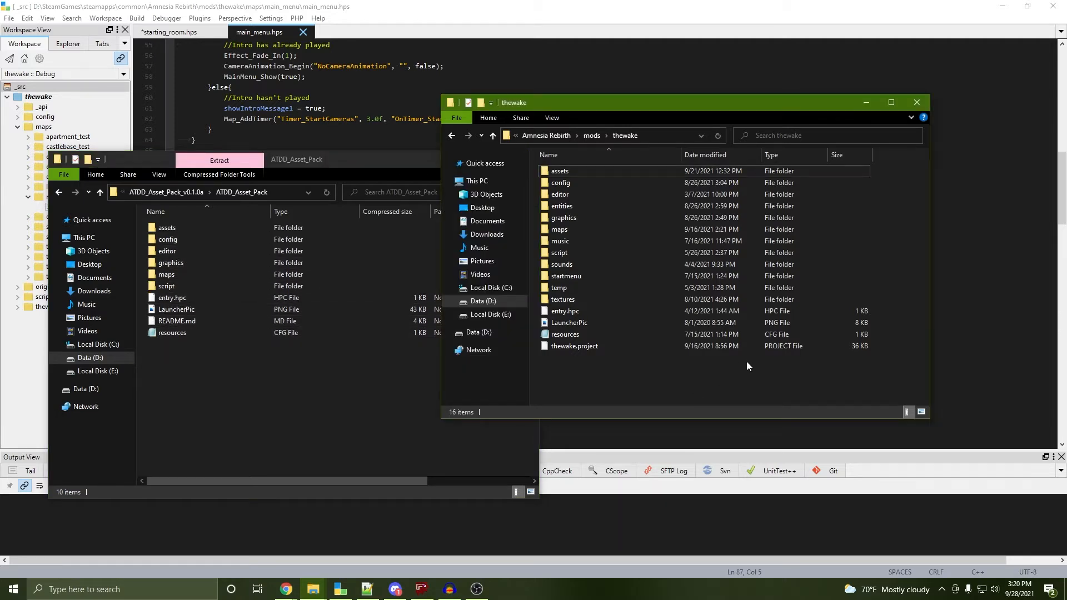
{"action": "left_click", "coordinate": [378, 416]}
{"action": "left_click", "coordinate": [583, 379]}
{"action": "left_click", "coordinate": [241, 395]}
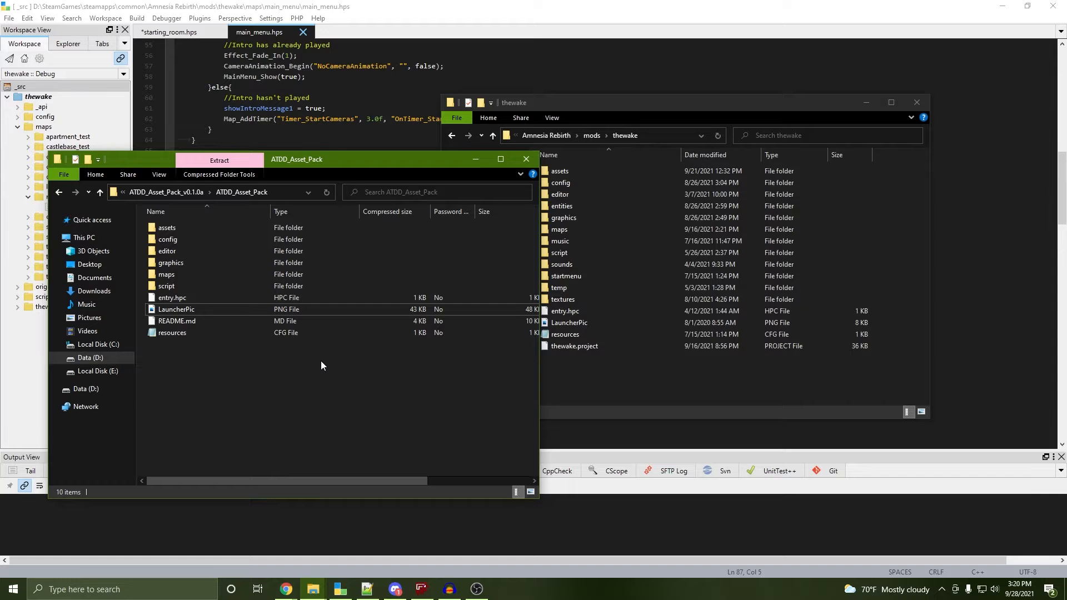
{"action": "left_click", "coordinate": [673, 394]}
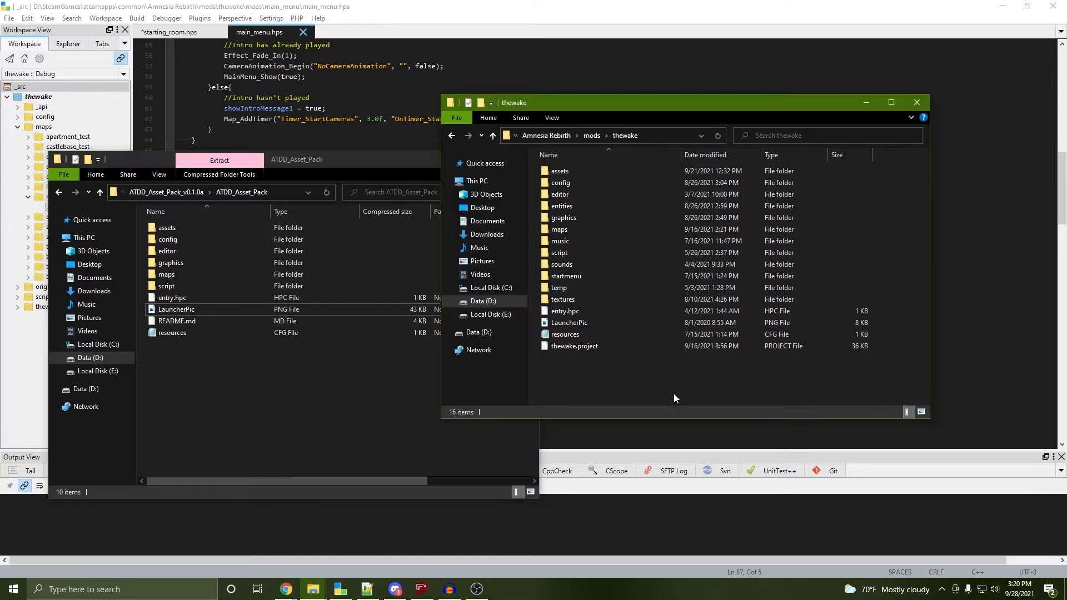
Point out the pack's assets, editor and script folders as the ones to copy, with the thewake folder as destination
{"action": "left_click", "coordinate": [195, 230]}
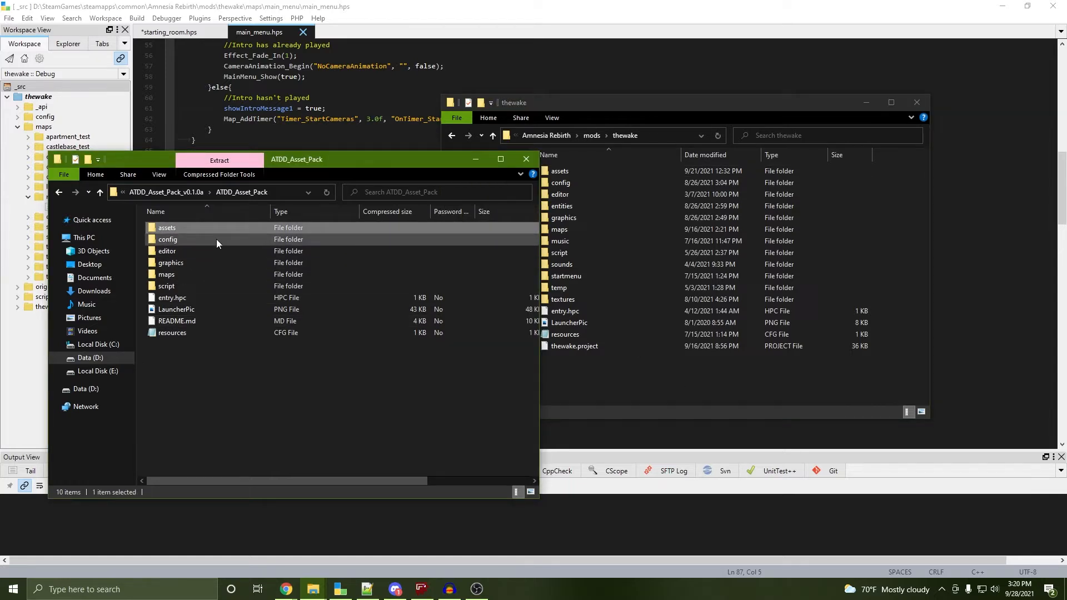
{"action": "left_click", "coordinate": [206, 251], "text": "ctrl"}
{"action": "left_click", "coordinate": [185, 287], "text": "ctrl"}
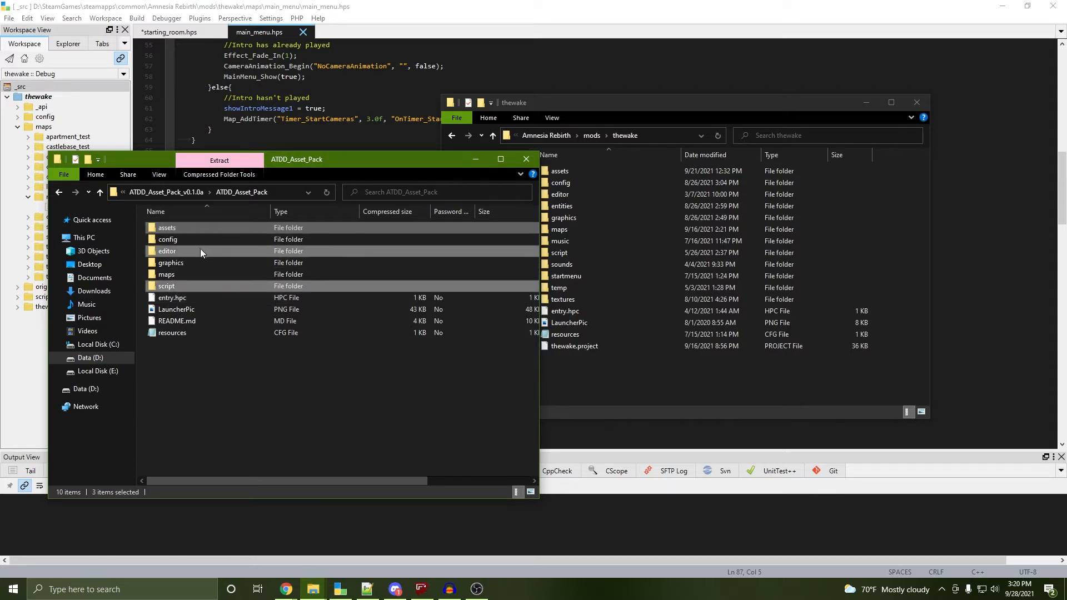
{"action": "left_click", "coordinate": [645, 393]}
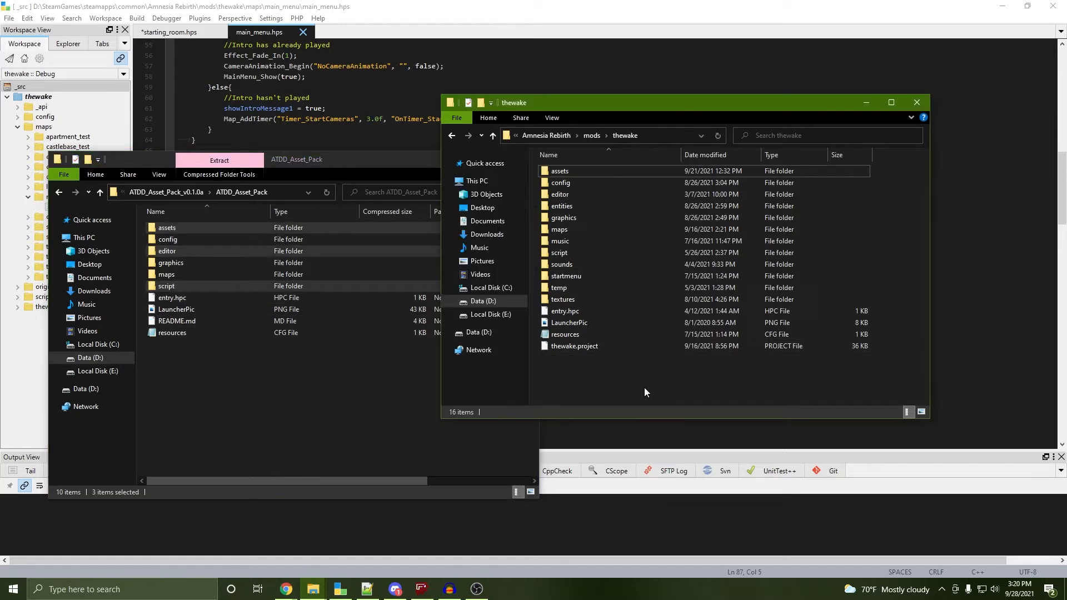
{"action": "right_click", "coordinate": [651, 389]}
{"action": "left_click", "coordinate": [578, 374]}
Open the script/custom folder in both the thewake mod and the ATDD_Asset_Pack for comparison
{"action": "double_click", "coordinate": [584, 251]}
{"action": "double_click", "coordinate": [595, 171]}
{"action": "double_click", "coordinate": [214, 283]}
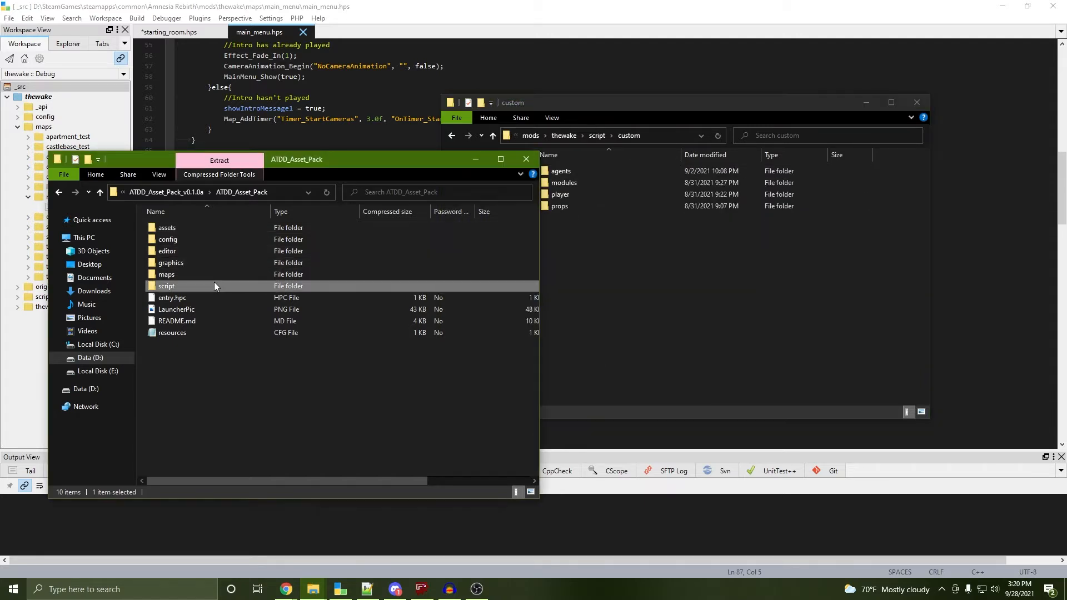
{"action": "double_click", "coordinate": [196, 225]}
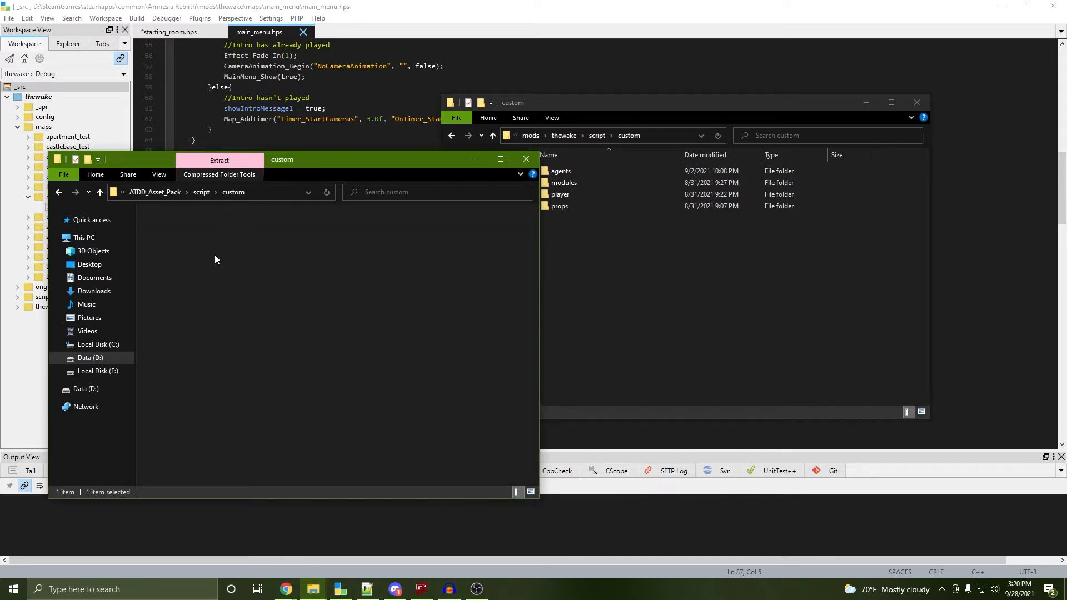
Examine ItemCallbacks.hps in the pack's custom player folder and ItemHandler.hps in its modules folder
{"action": "left_click", "coordinate": [174, 250]}
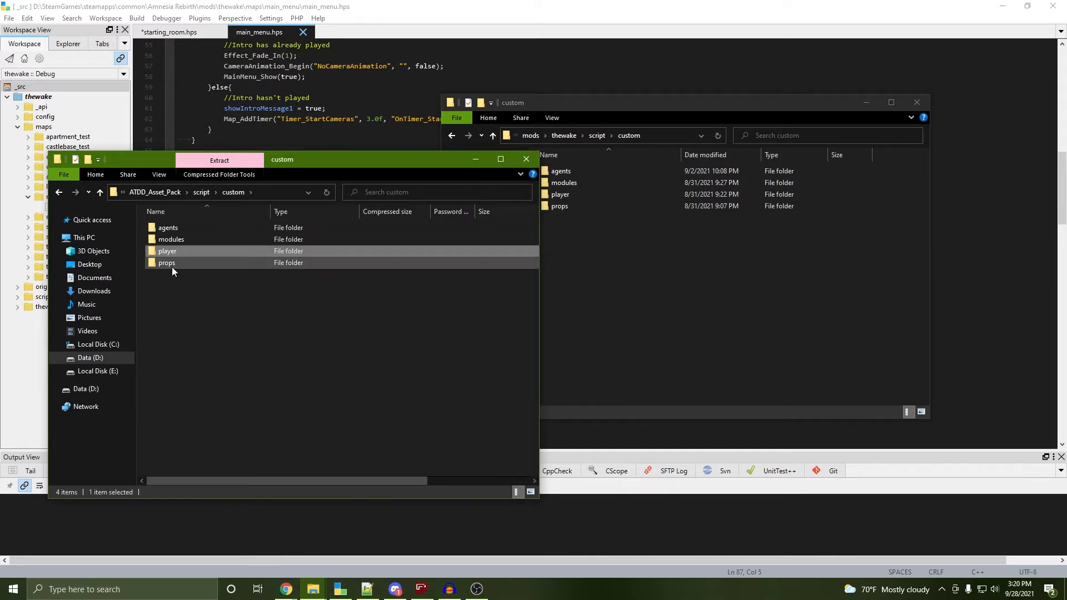
{"action": "double_click", "coordinate": [175, 249]}
{"action": "left_click", "coordinate": [204, 229]}
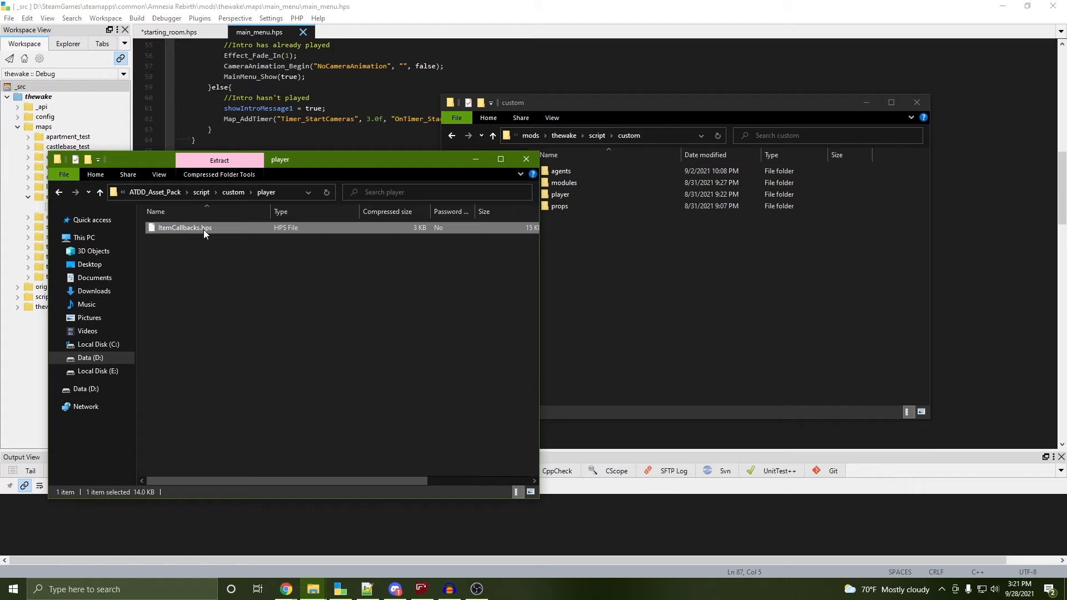
{"action": "left_click", "coordinate": [59, 192]}
{"action": "double_click", "coordinate": [185, 239]}
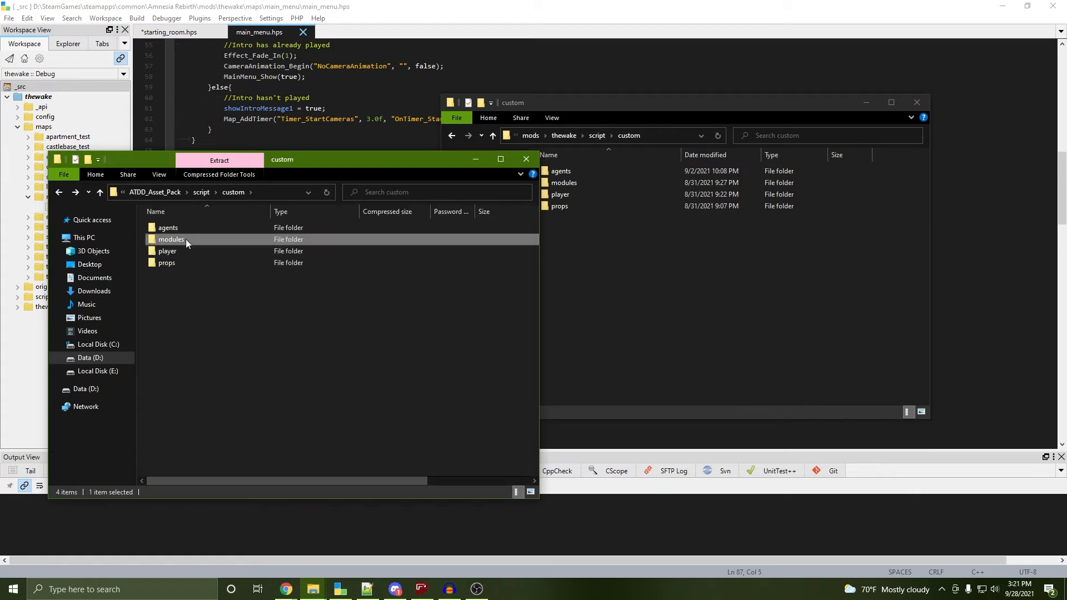
{"action": "left_click", "coordinate": [200, 228]}
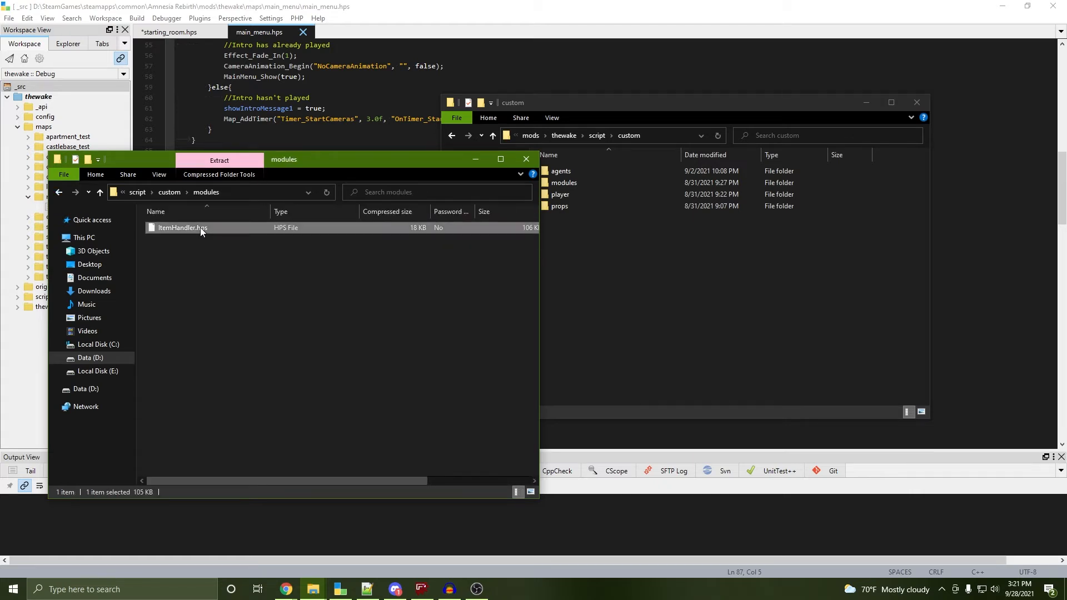
{"action": "left_click", "coordinate": [59, 192]}
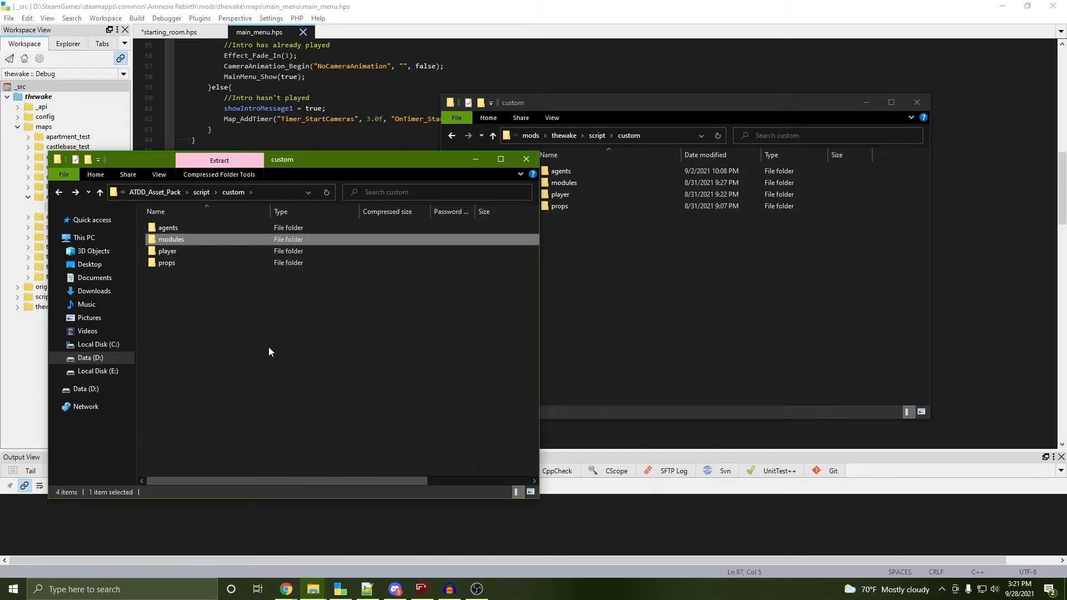
Examine Prop_ATDDLantern.hps in the pack's custom props folder and return to the custom folder
{"action": "left_click", "coordinate": [195, 265]}
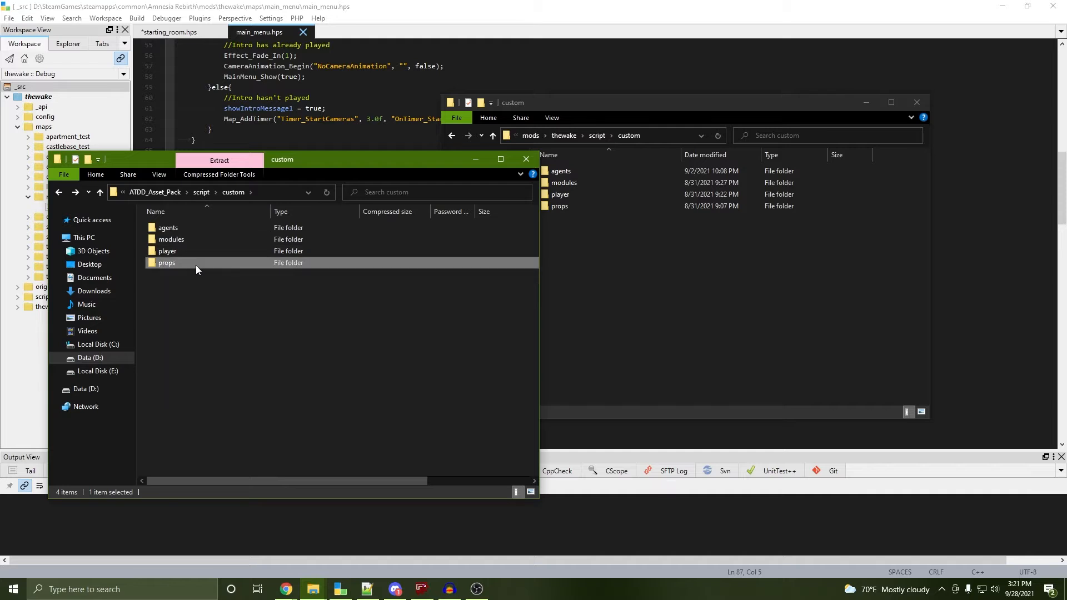
{"action": "double_click", "coordinate": [245, 264]}
{"action": "left_click", "coordinate": [195, 230]}
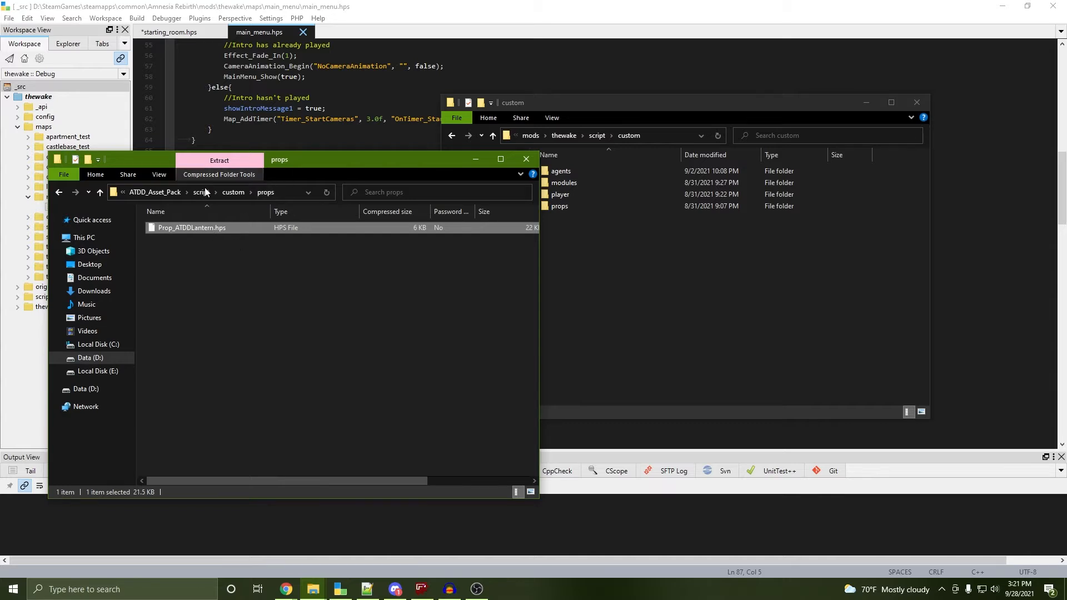
{"action": "left_click", "coordinate": [233, 192]}
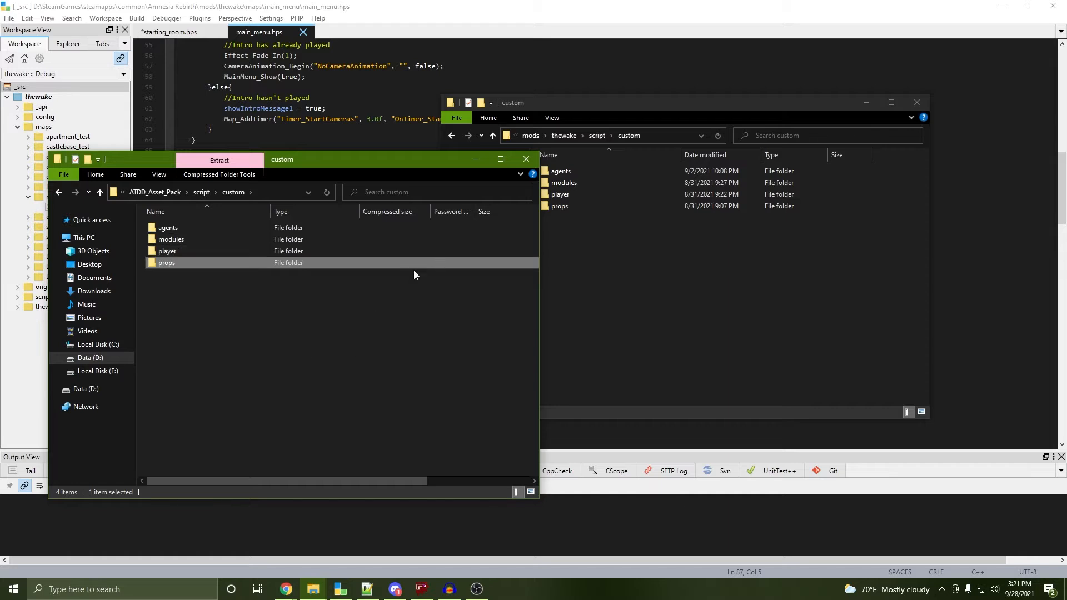
Revisit the pack's props folder, and select the player and modules folders together in custom
{"action": "double_click", "coordinate": [200, 267]}
{"action": "key", "text": "alt+Left"}
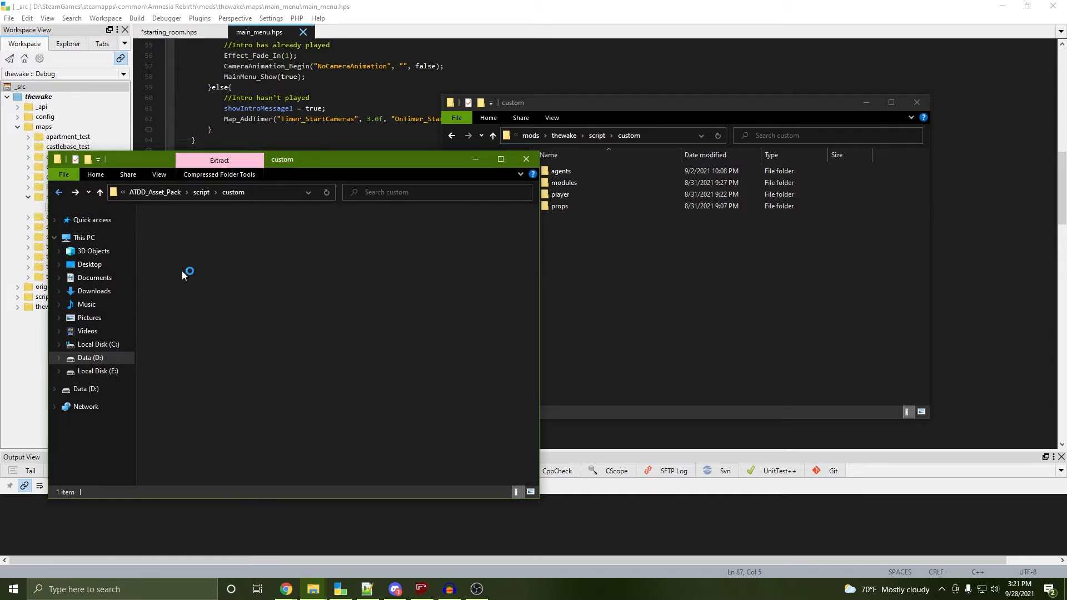
{"action": "left_click", "coordinate": [184, 252]}
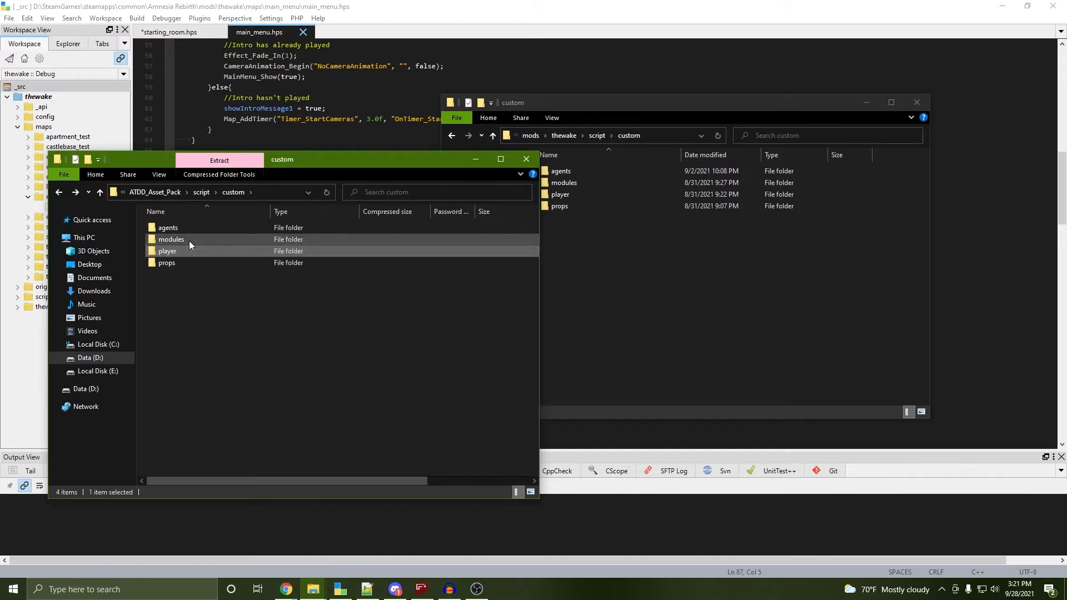
{"action": "left_click", "coordinate": [188, 242], "text": "ctrl"}
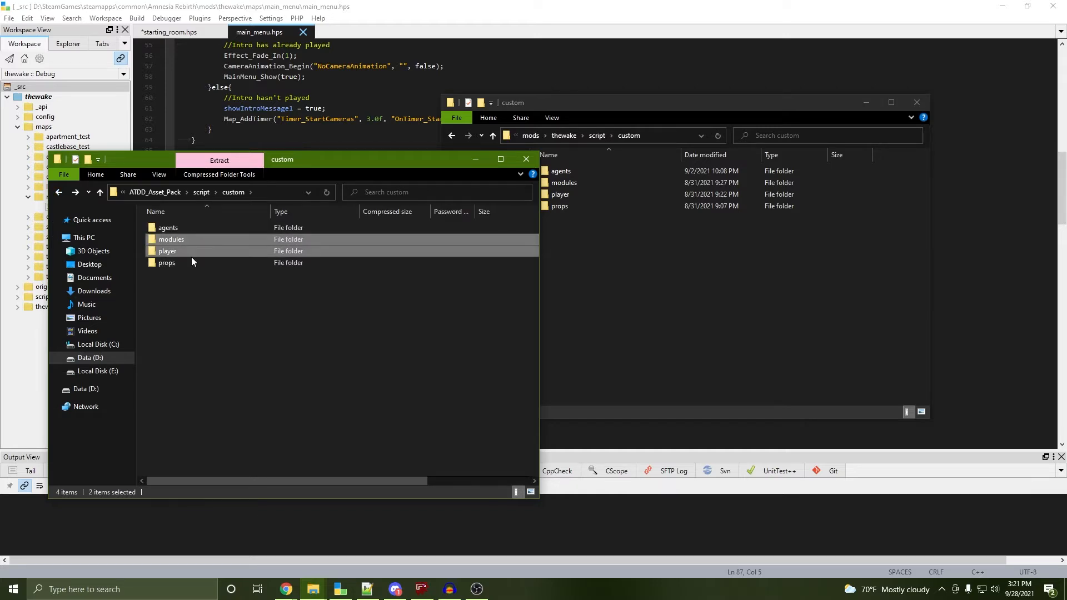
Examine the player folder and ItemHandler.hps in the modules folder within the pack's script/custom folder
{"action": "left_click", "coordinate": [192, 278]}
{"action": "double_click", "coordinate": [199, 250]}
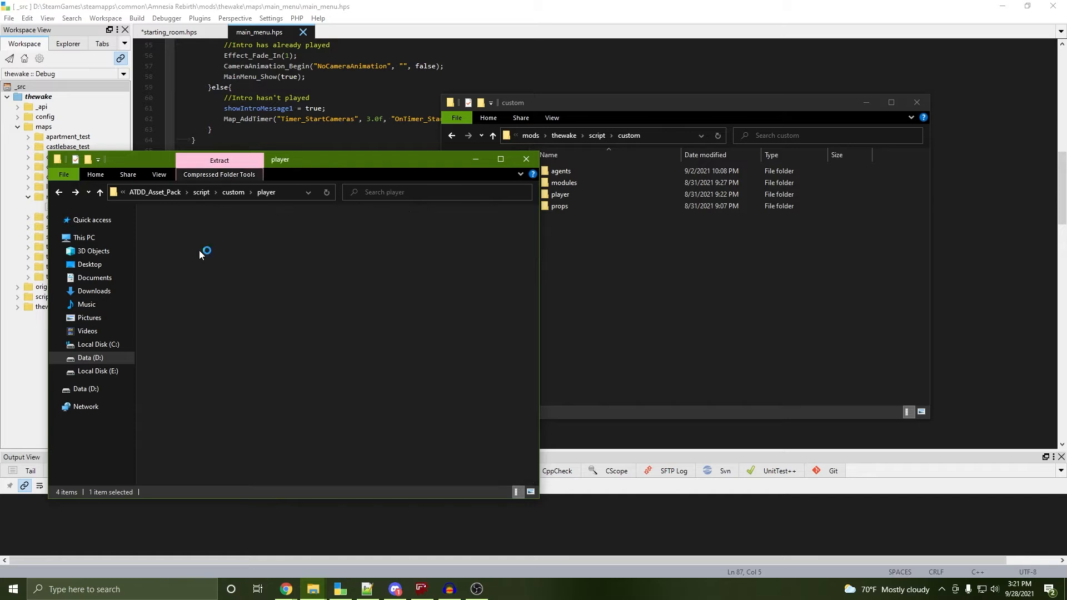
{"action": "left_click", "coordinate": [58, 195]}
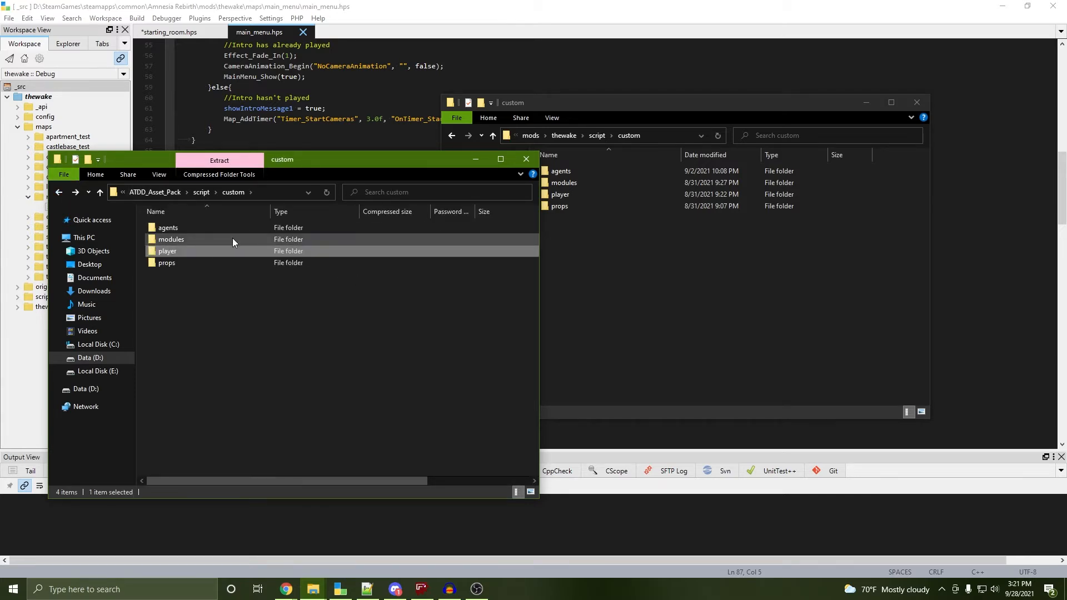
{"action": "double_click", "coordinate": [232, 237]}
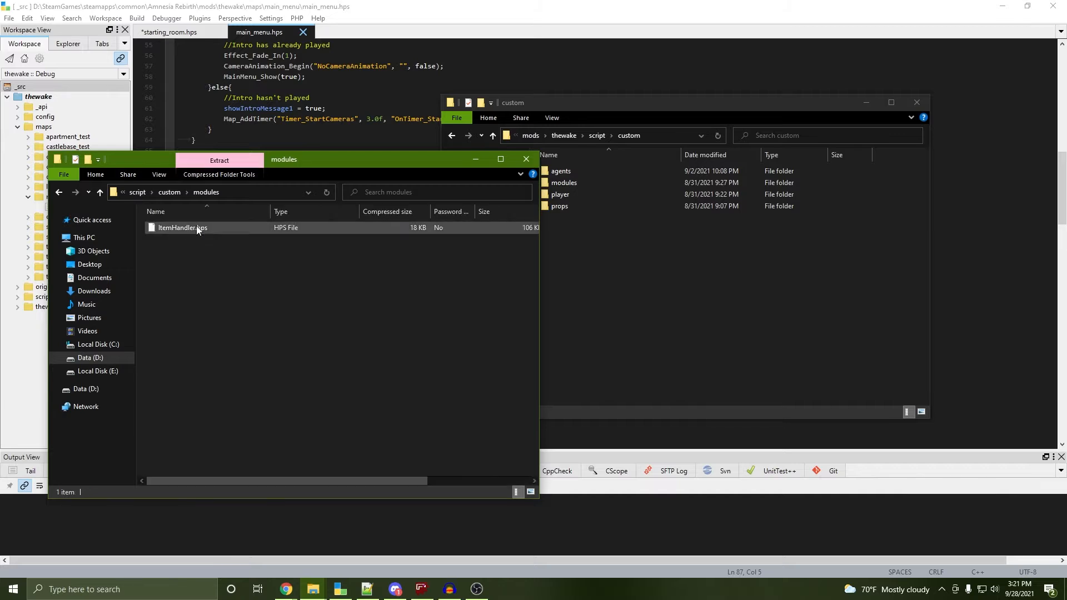
{"action": "left_click", "coordinate": [59, 193]}
{"action": "double_click", "coordinate": [199, 248]}
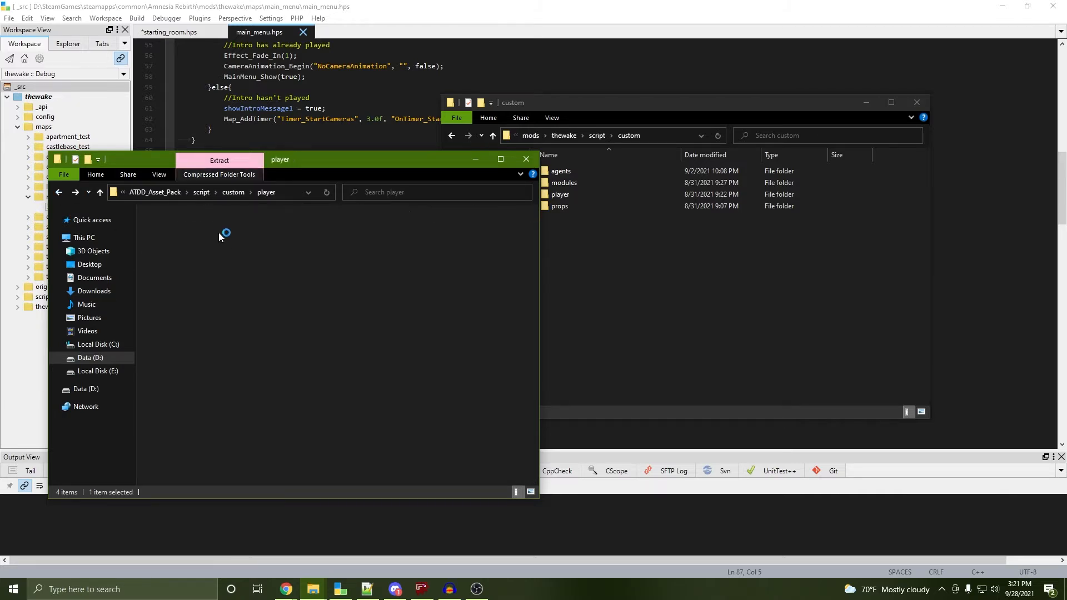
{"action": "left_click", "coordinate": [60, 192]}
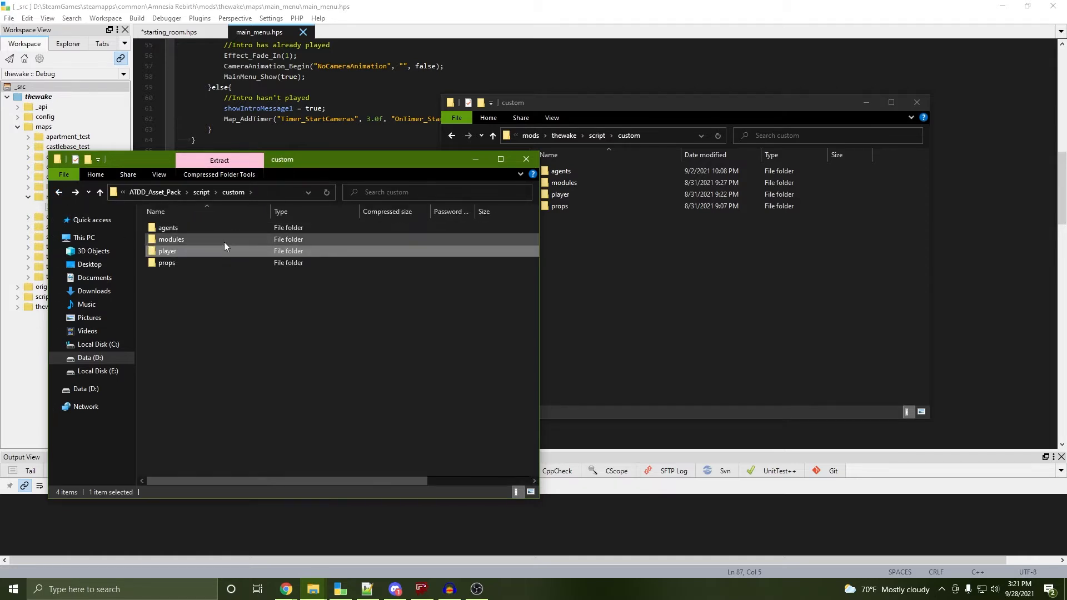
{"action": "double_click", "coordinate": [225, 243]}
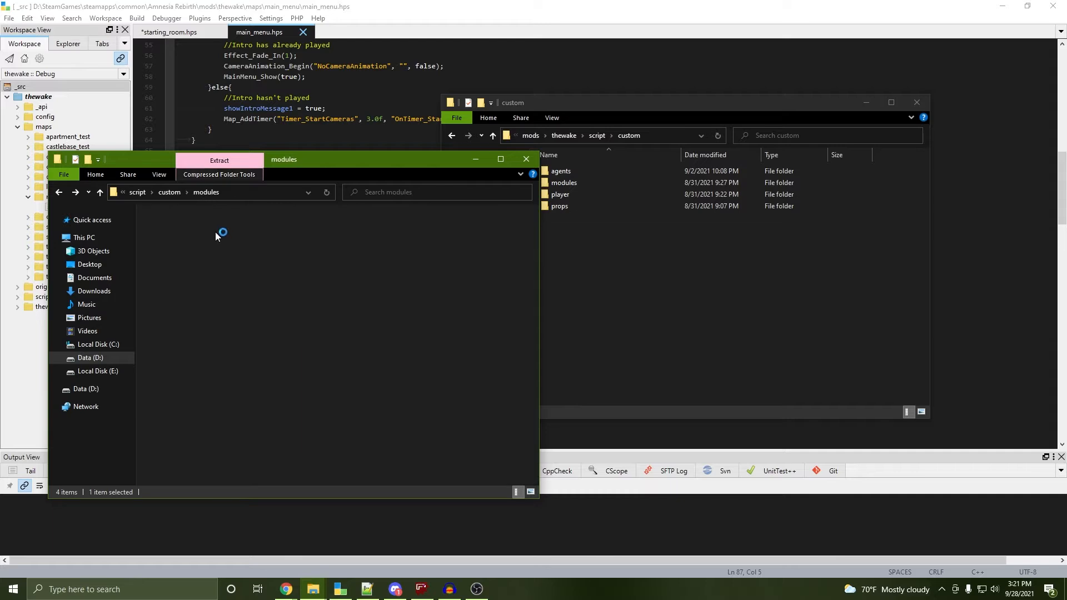
{"action": "left_click", "coordinate": [192, 229]}
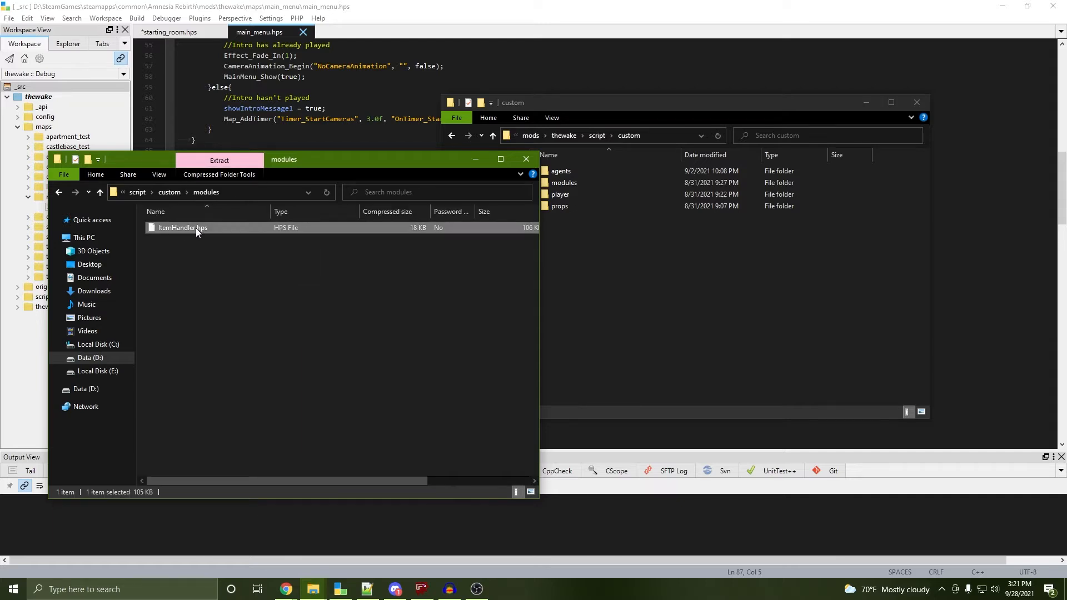
{"action": "left_click", "coordinate": [59, 192]}
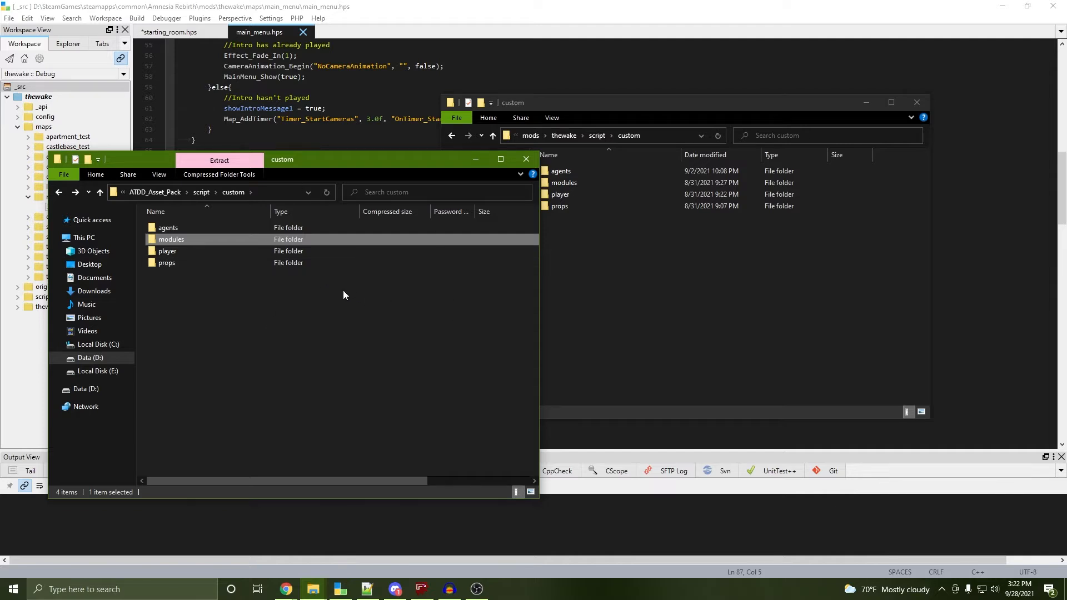
{"action": "left_click", "coordinate": [399, 298]}
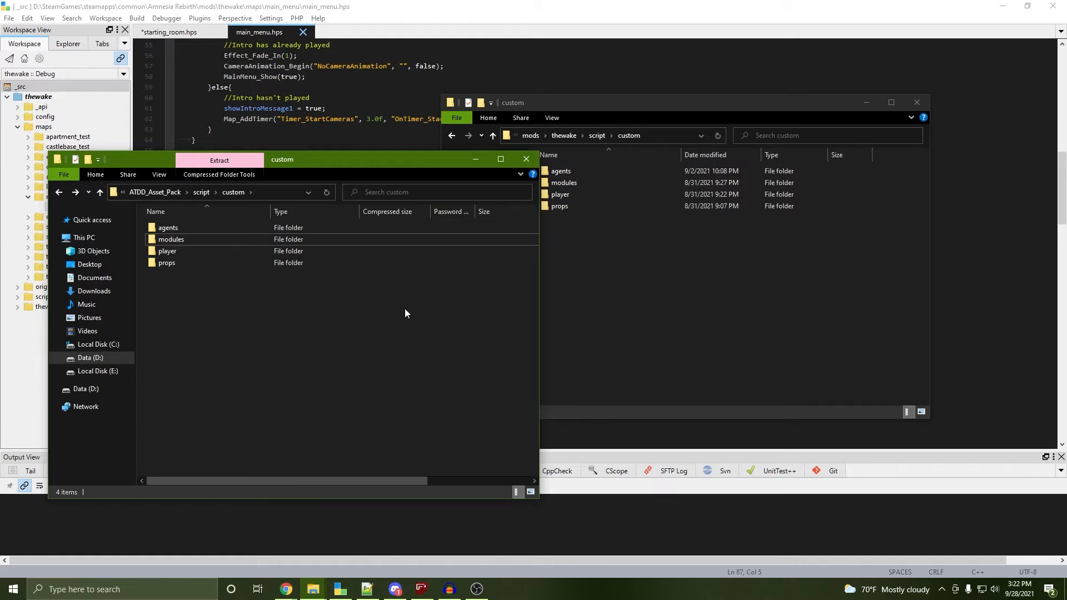
Return to the script folder in the ATDD_Asset_Pack and to the root folder of the thewake mod
{"action": "left_click_drag", "start_coordinate": [354, 289], "coordinate": [261, 222]}
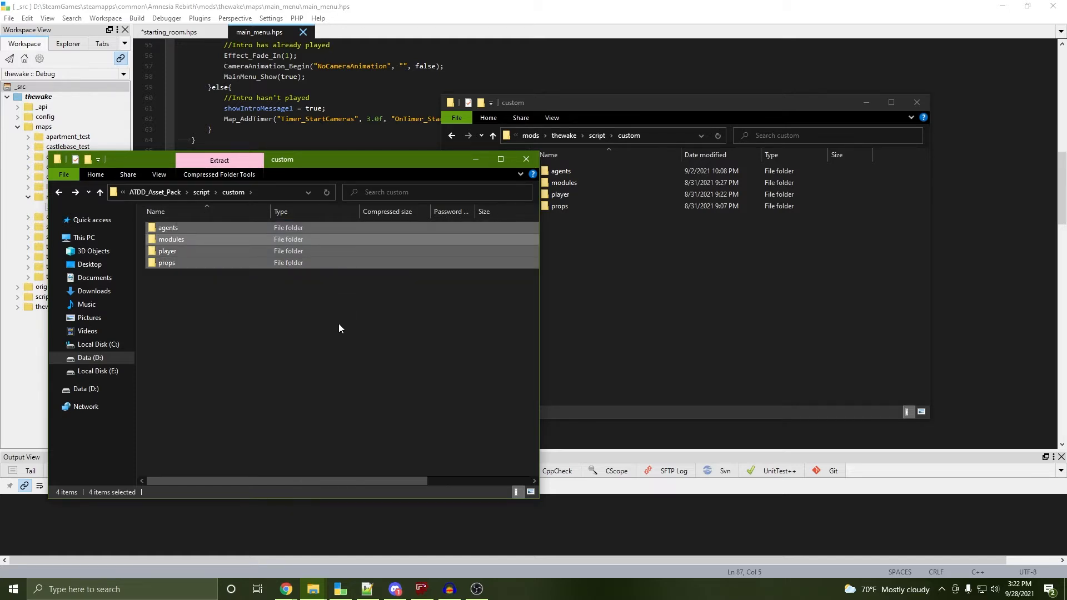
{"action": "left_click", "coordinate": [195, 192]}
{"action": "left_click", "coordinate": [751, 339]}
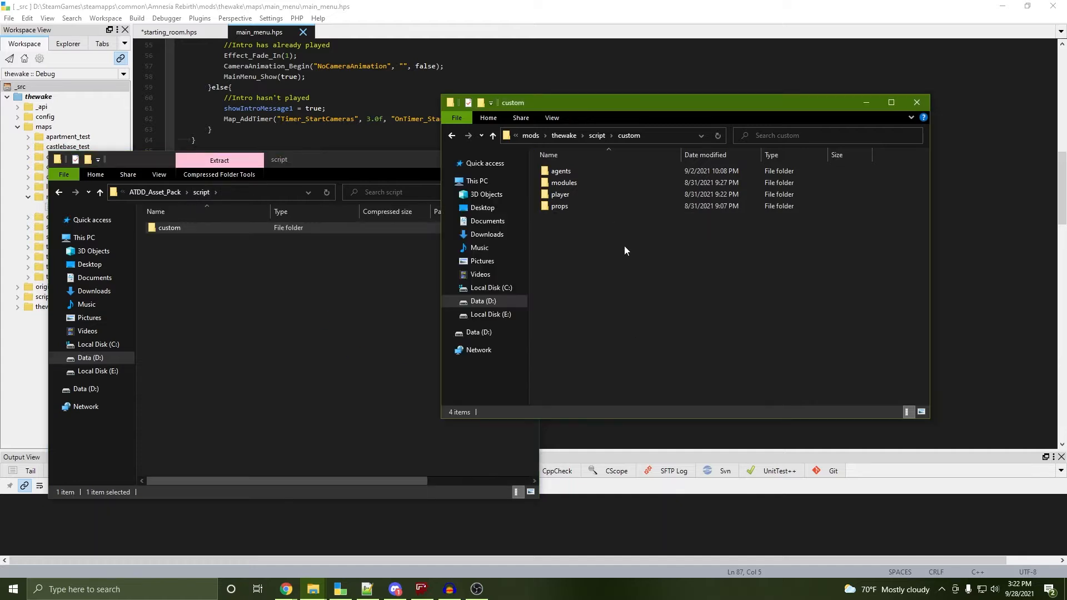
{"action": "left_click", "coordinate": [598, 137]}
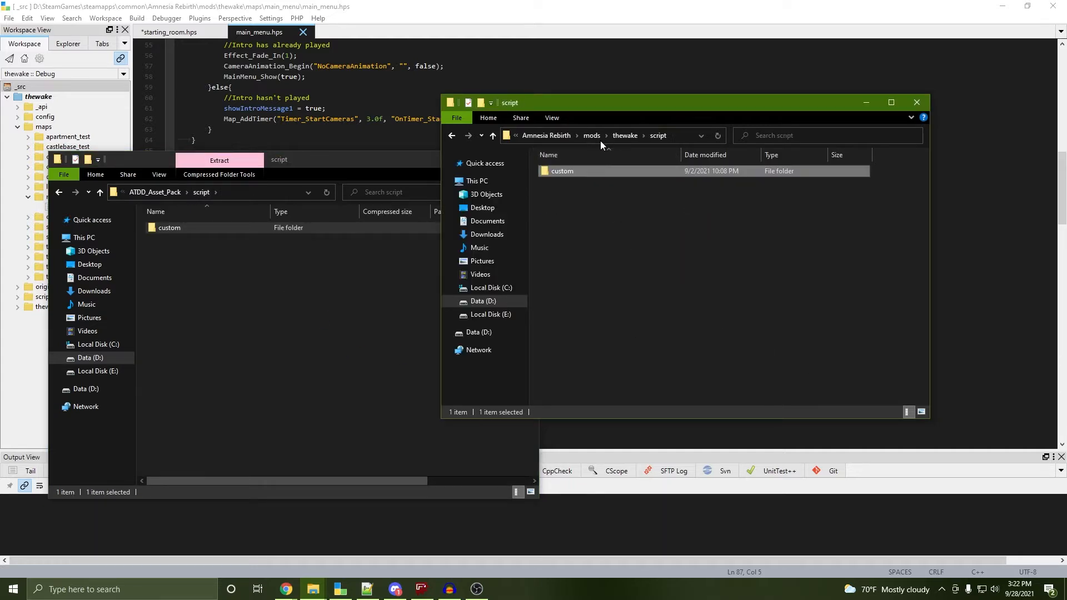
{"action": "left_click", "coordinate": [565, 137]}
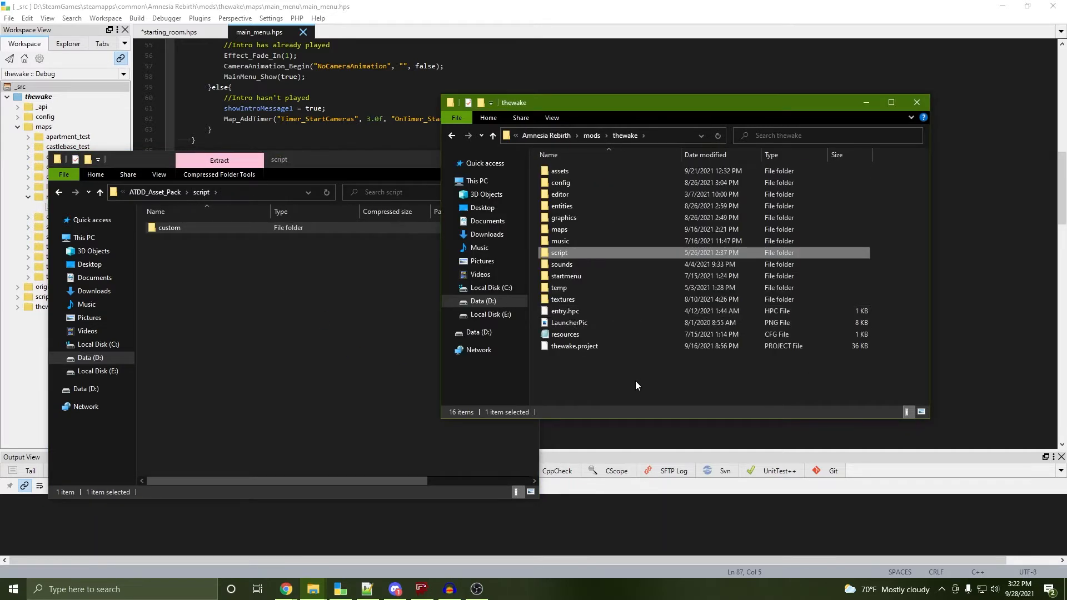
{"action": "left_click", "coordinate": [315, 324]}
{"action": "left_click", "coordinate": [646, 405]}
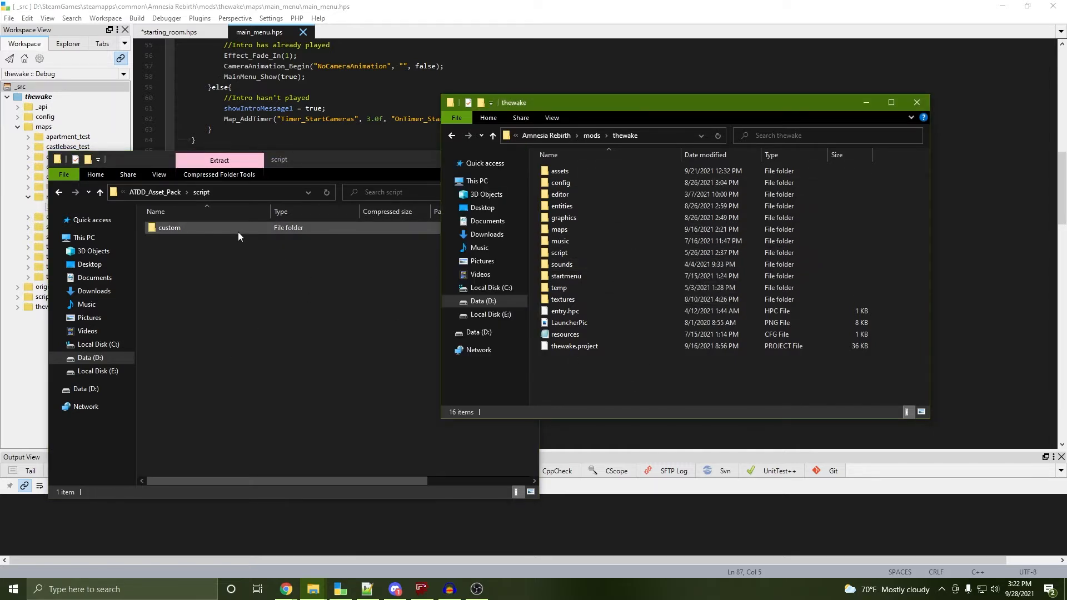
Revisit the pack's script/custom folder, and mark the assets, editor and script folders in the pack's root
{"action": "double_click", "coordinate": [294, 232]}
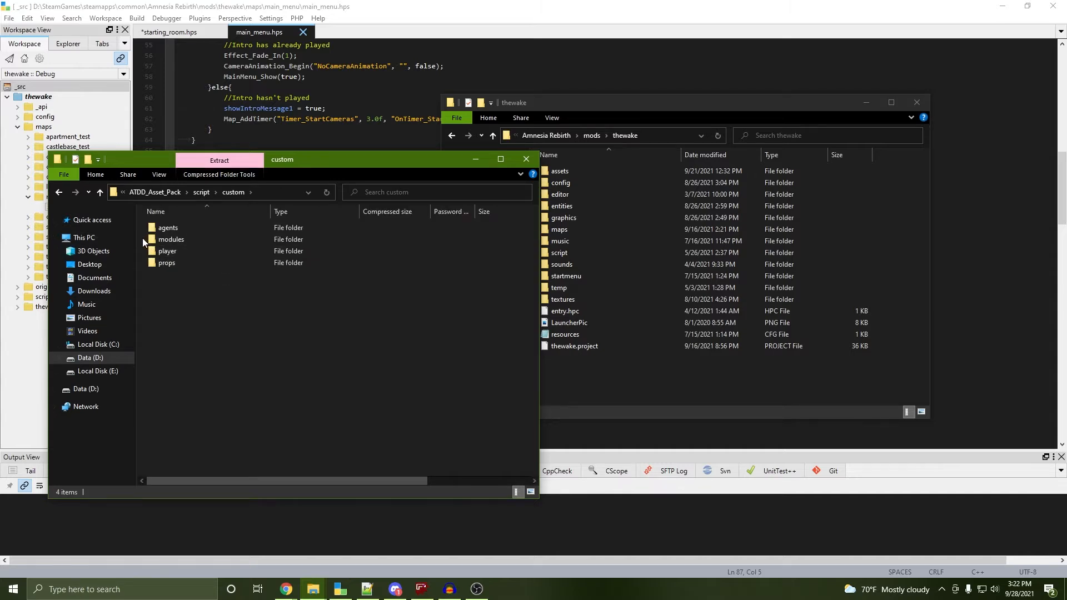
{"action": "left_click_drag", "start_coordinate": [142, 238], "coordinate": [162, 249]}
{"action": "left_click", "coordinate": [225, 298]}
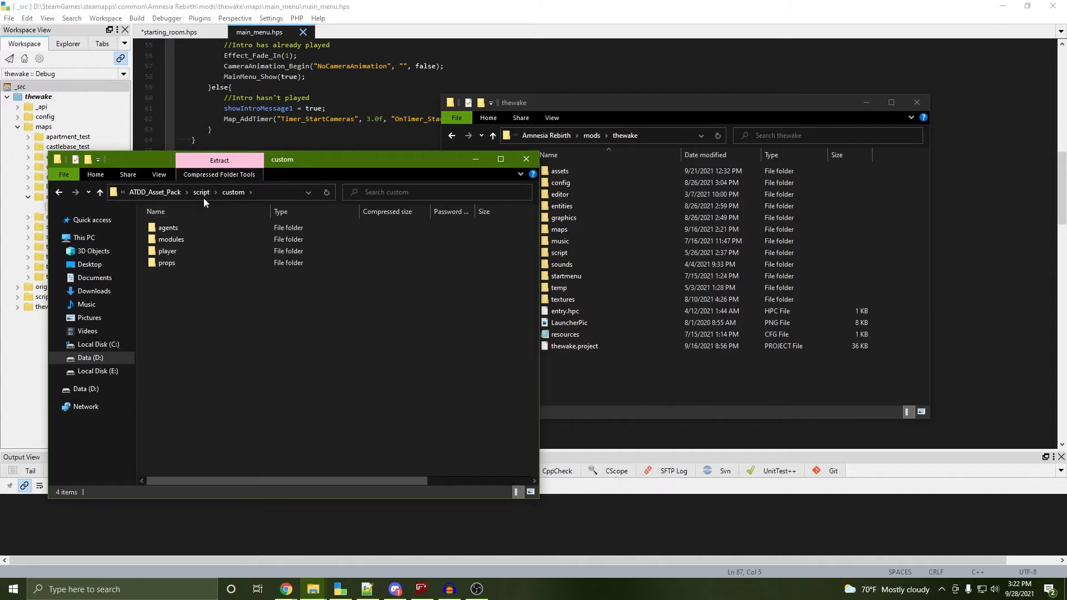
{"action": "left_click", "coordinate": [154, 191]}
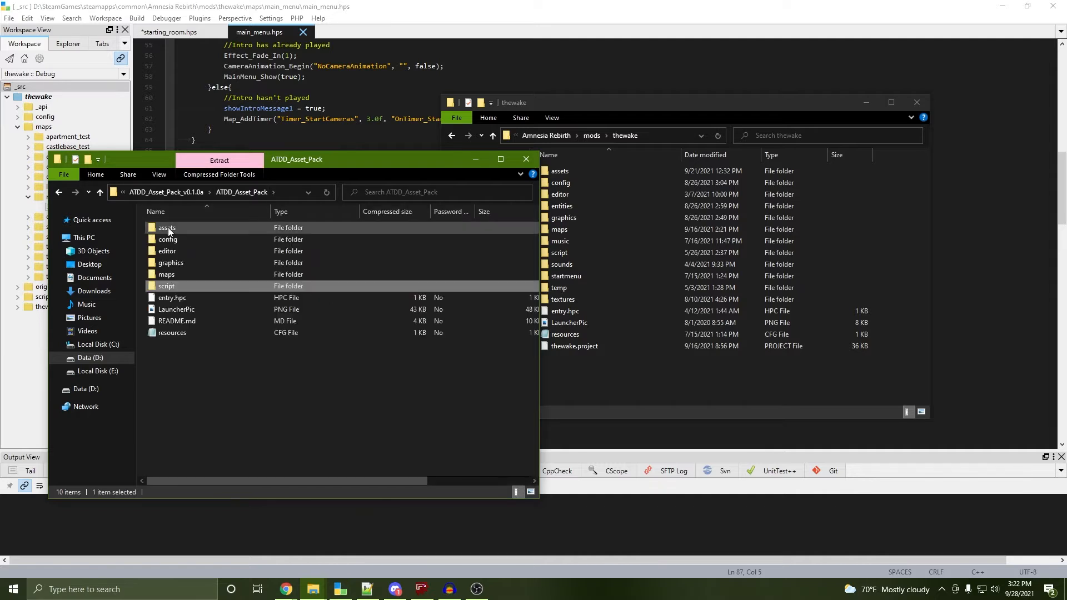
{"action": "left_click", "coordinate": [168, 228]}
{"action": "left_click", "coordinate": [189, 252], "text": "ctrl"}
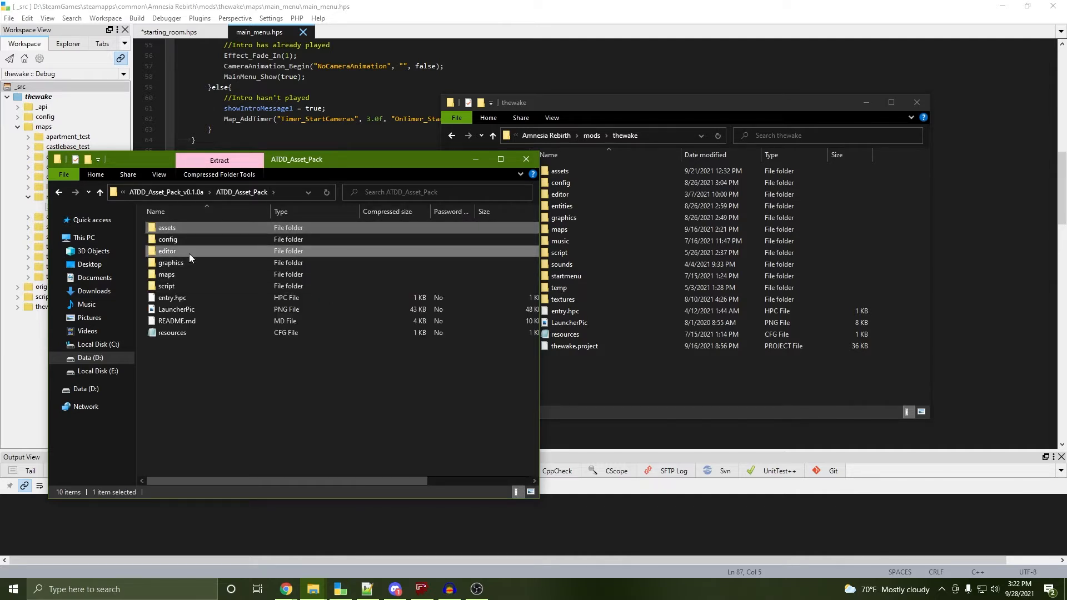
{"action": "left_click", "coordinate": [184, 285], "text": "ctrl"}
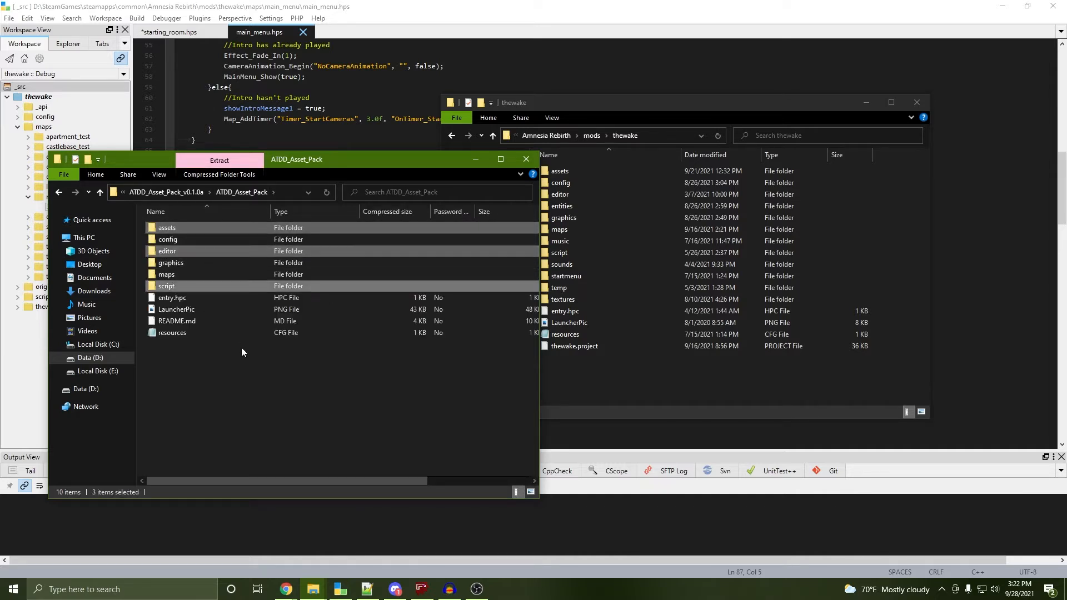
{"action": "left_click", "coordinate": [326, 405]}
{"action": "left_click", "coordinate": [637, 395]}
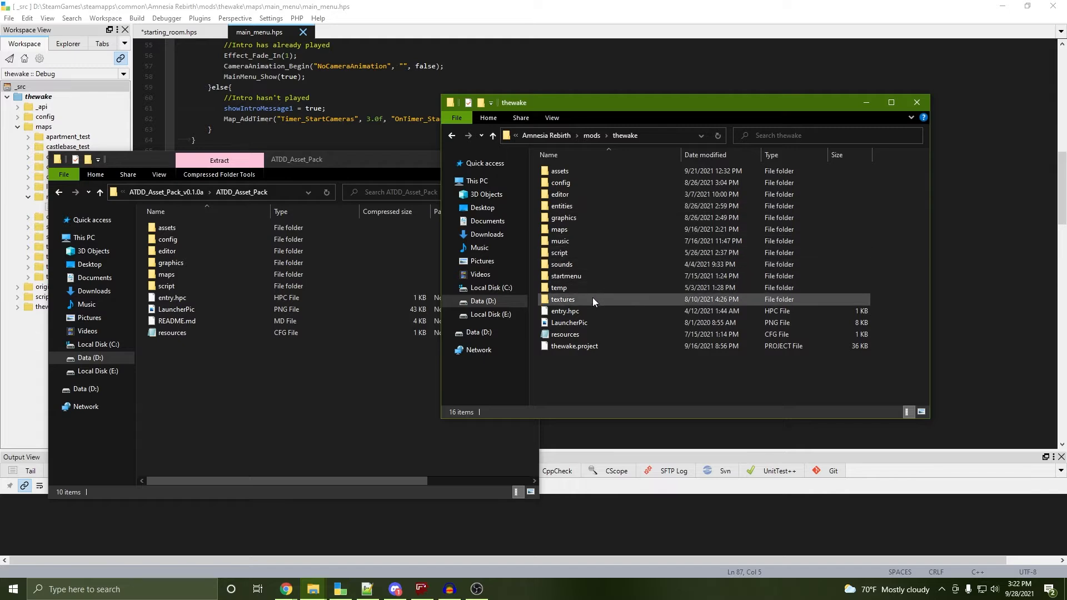
Open the thewake mod's resources.cfg beside the mod folder and compare its /assets Directory entry with the assets folder
{"action": "double_click", "coordinate": [575, 333]}
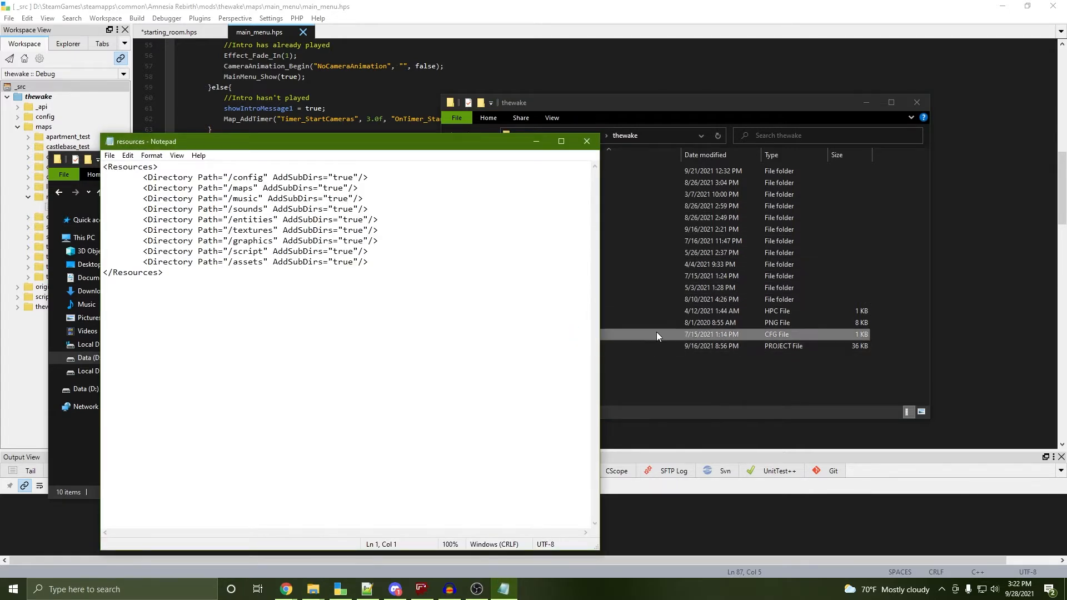
{"action": "left_click", "coordinate": [656, 332]}
{"action": "left_click", "coordinate": [172, 248]}
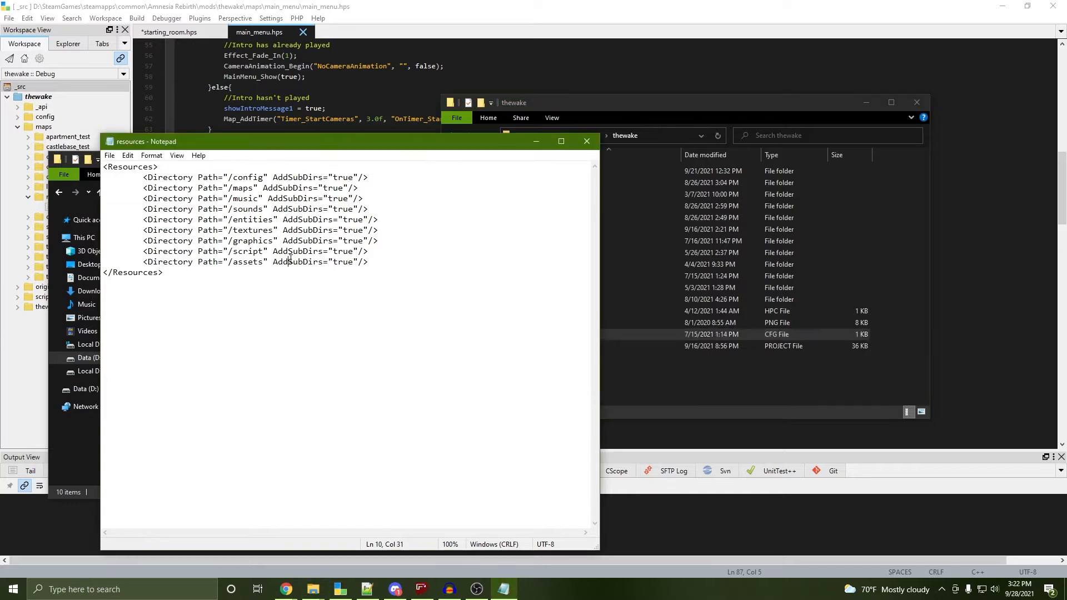
{"action": "left_click_drag", "start_coordinate": [368, 262], "coordinate": [140, 263]}
{"action": "left_click_drag", "start_coordinate": [269, 139], "coordinate": [171, 132]}
{"action": "left_click", "coordinate": [144, 255]}
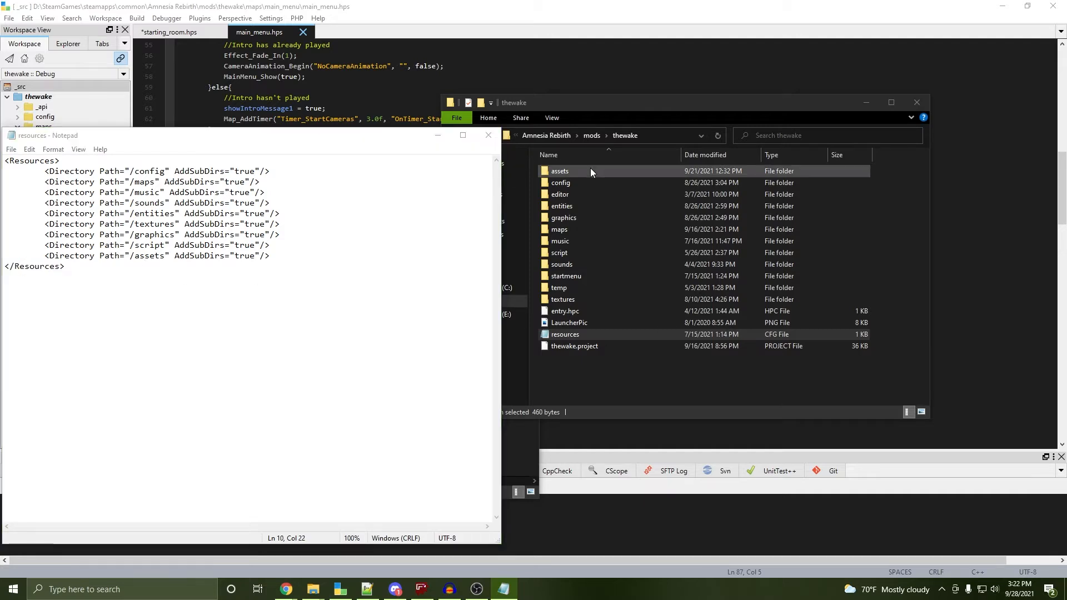
{"action": "left_click", "coordinate": [590, 169]}
{"action": "left_click", "coordinate": [350, 333]}
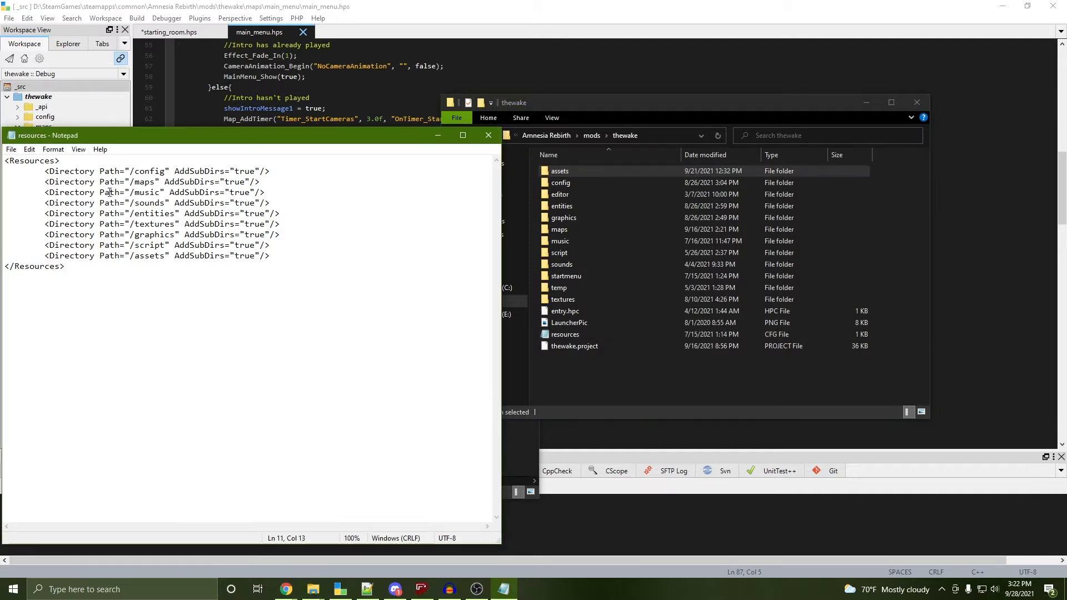
Review the /script and /assets Directory entries with AddSubDirs="true" in resources.cfg, and close the file
{"action": "left_click_drag", "start_coordinate": [272, 245], "coordinate": [45, 250]}
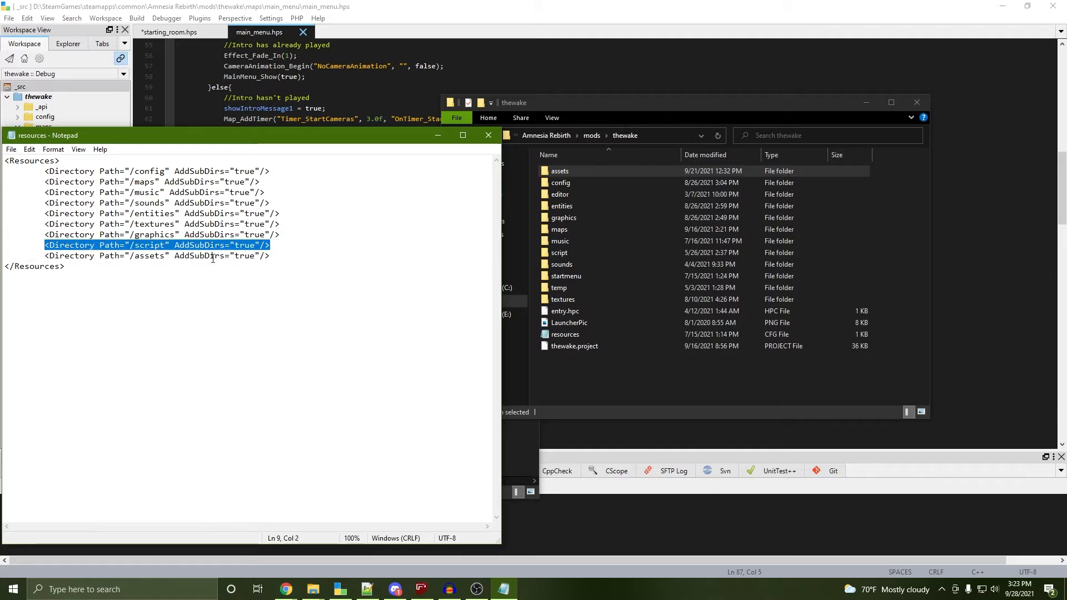
{"action": "left_click", "coordinate": [312, 248]}
{"action": "left_click_drag", "start_coordinate": [299, 245], "coordinate": [64, 255]}
{"action": "left_click", "coordinate": [259, 255]}
{"action": "left_click_drag", "start_coordinate": [278, 254], "coordinate": [44, 245]}
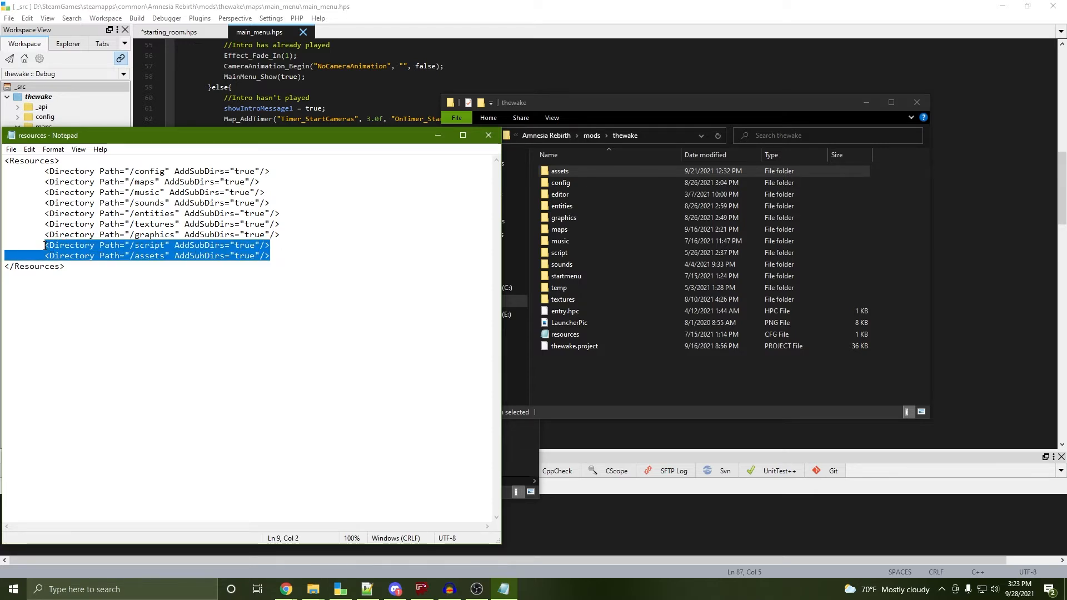
{"action": "left_click", "coordinate": [309, 252]}
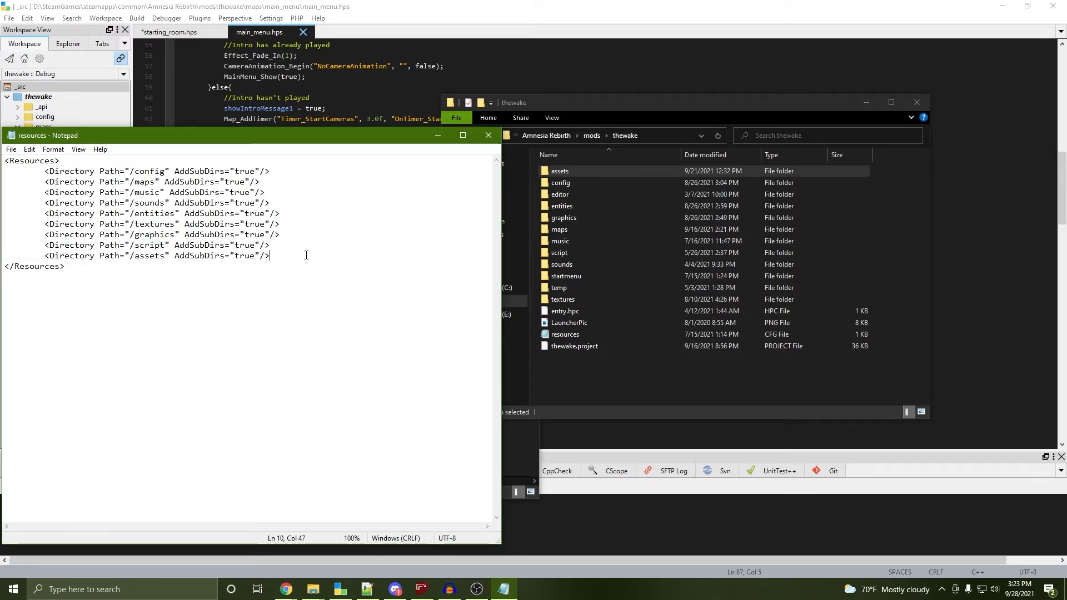
{"action": "mouse_move", "coordinate": [309, 255]}
{"action": "left_mouse_down"}
{"action": "mouse_move", "coordinate": [284, 231]}
{"action": "mouse_move", "coordinate": [301, 251]}
{"action": "left_mouse_up"}
{"action": "left_click", "coordinate": [488, 135]}
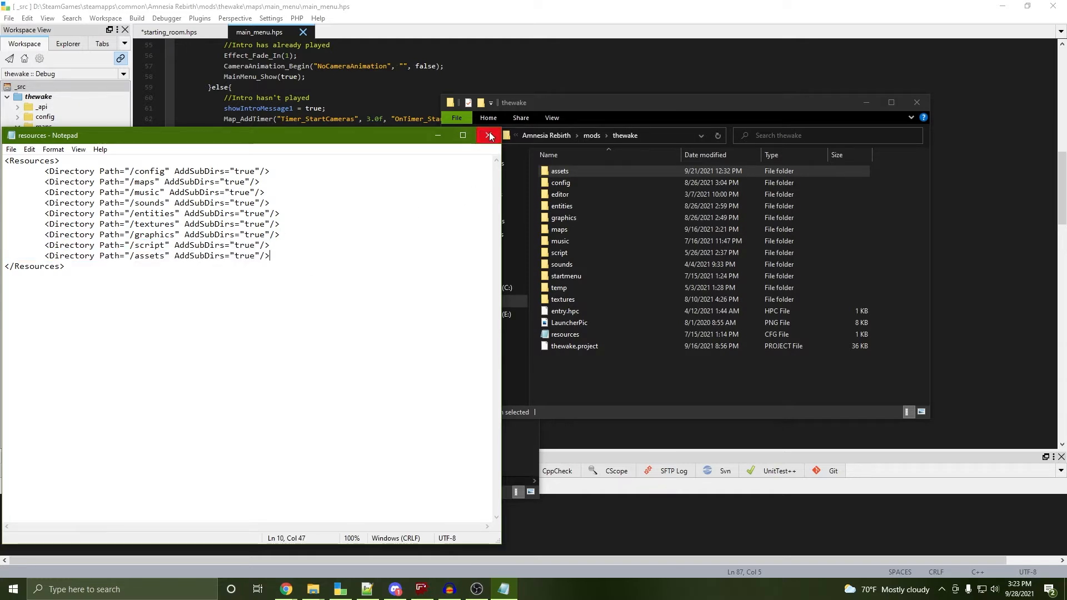
Switch to the Documents/HPL3 folder window, place it in front of the other folders and select the WIPMod CFG file
{"action": "left_click", "coordinate": [594, 377]}
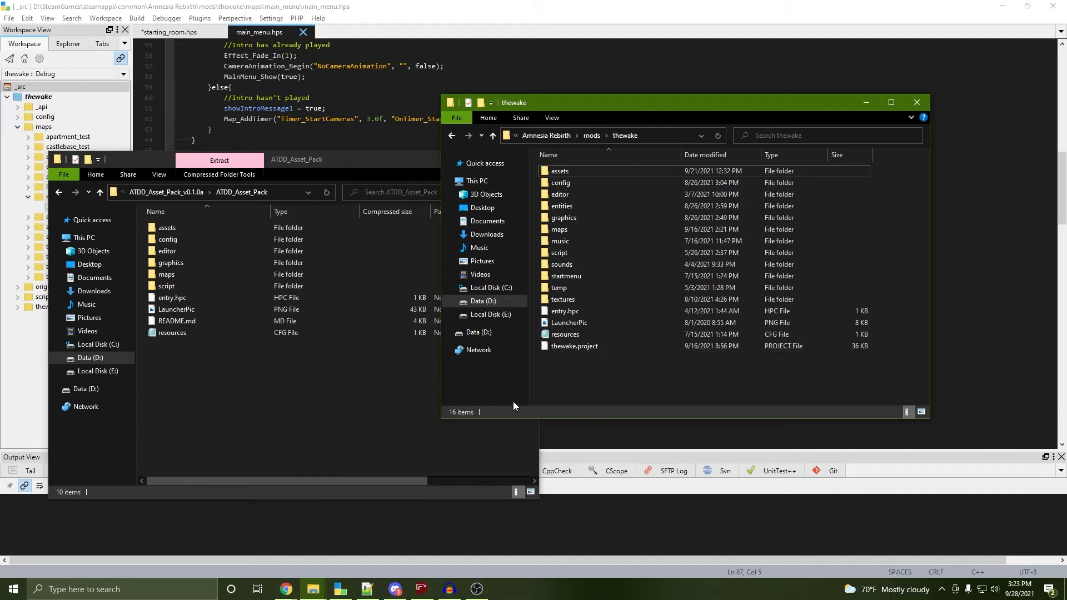
{"action": "mouse_move", "coordinate": [313, 589]}
{"action": "left_click", "coordinate": [329, 534]}
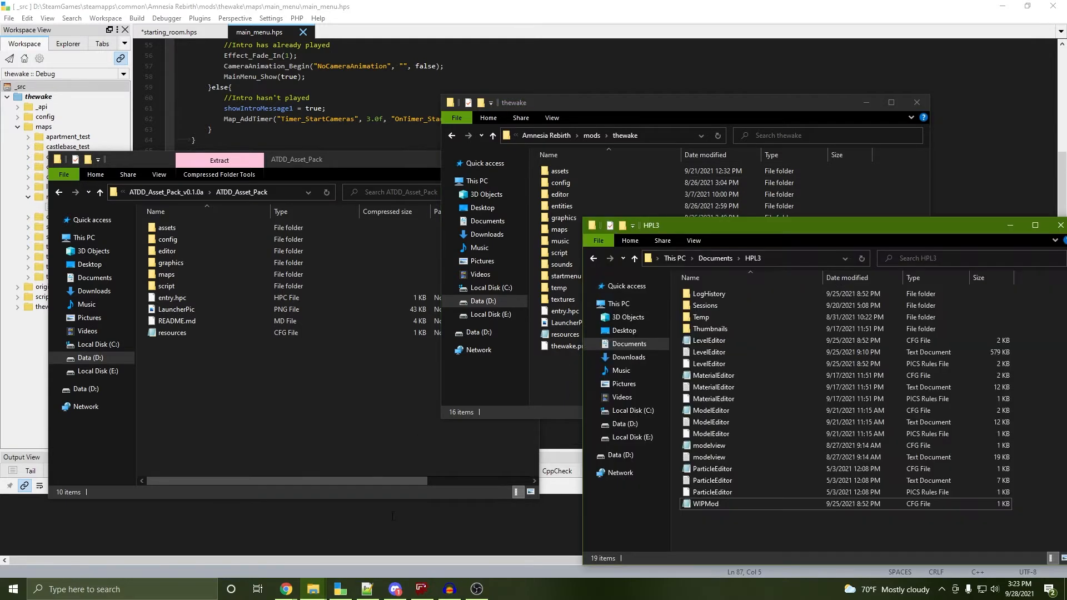
{"action": "left_click_drag", "start_coordinate": [774, 222], "coordinate": [495, 212]}
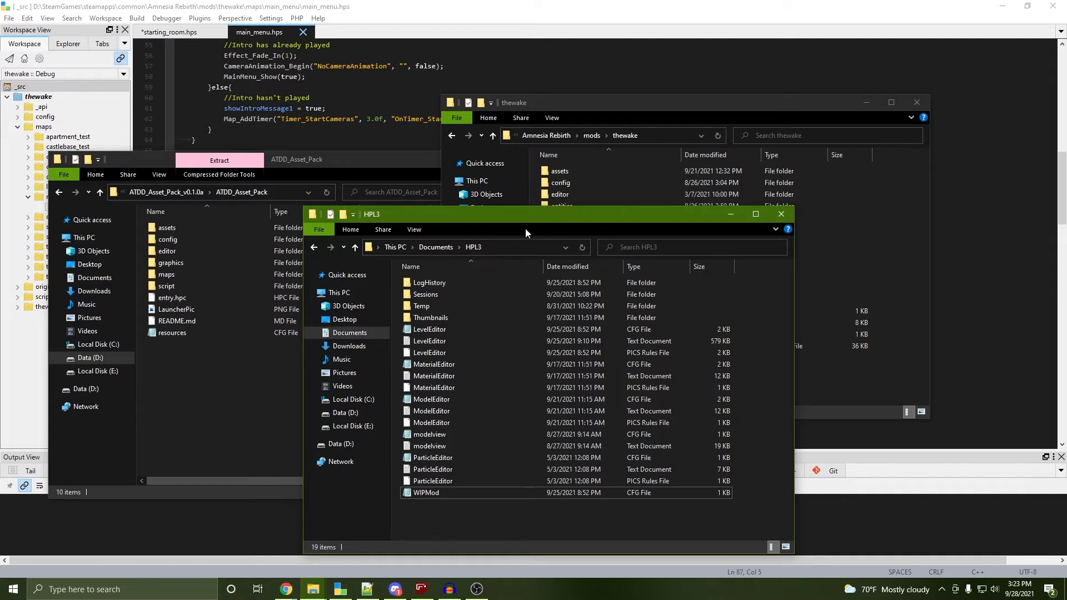
{"action": "left_click_drag", "start_coordinate": [562, 226], "coordinate": [558, 226]}
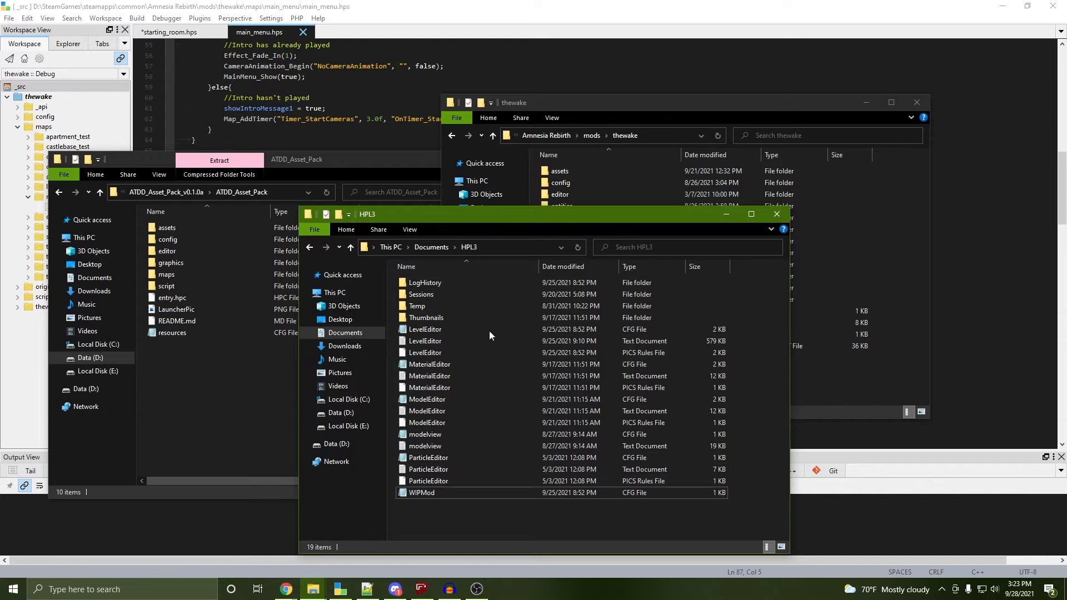
{"action": "left_click_drag", "start_coordinate": [485, 539], "coordinate": [432, 277]}
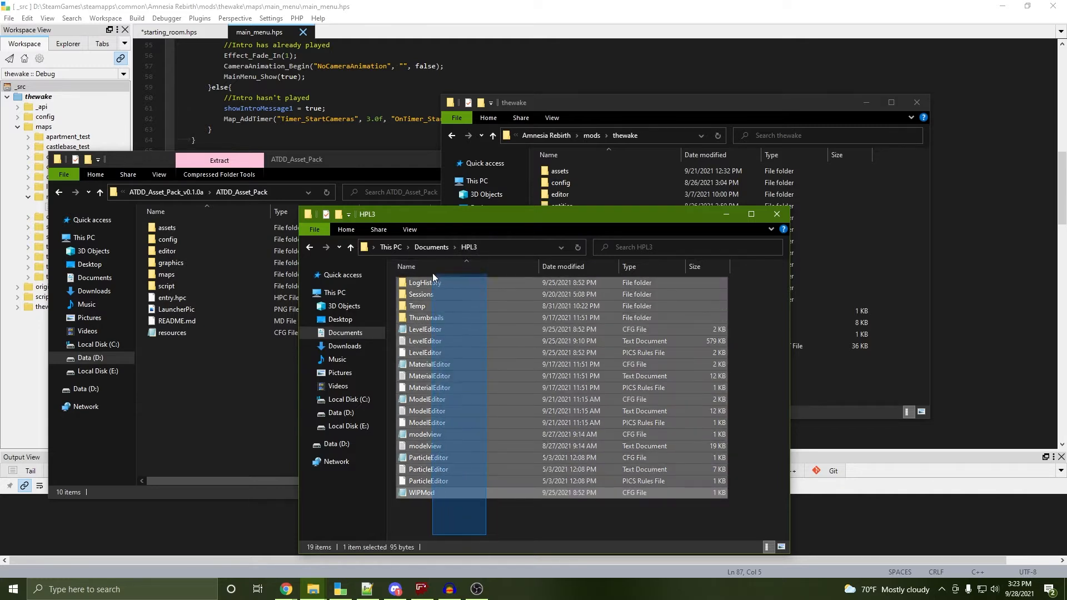
{"action": "left_click", "coordinate": [452, 505]}
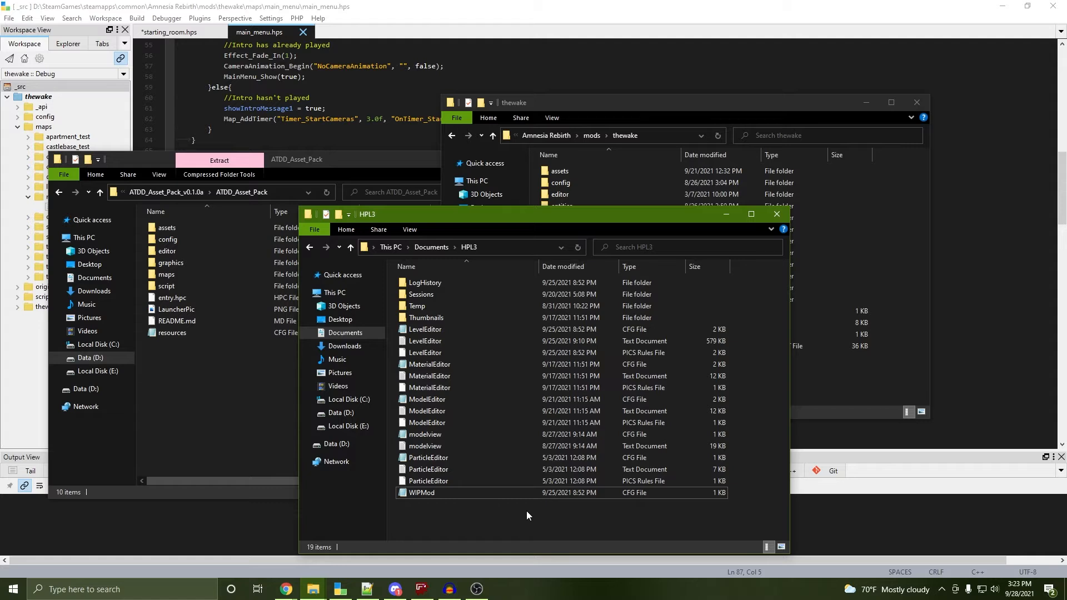
{"action": "left_click", "coordinate": [438, 492]}
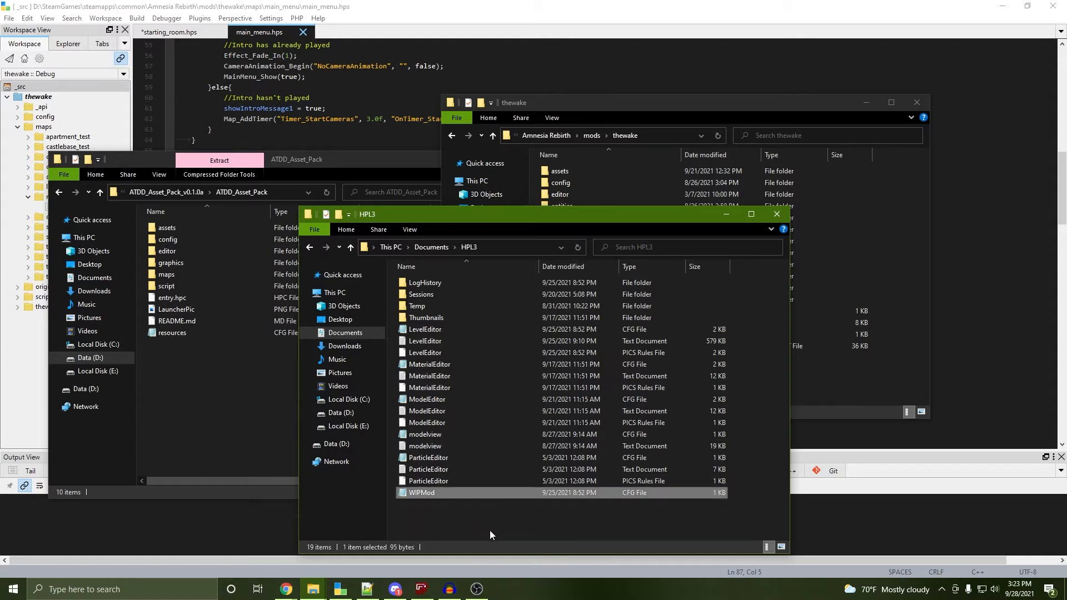
Open the WIPMod CFG file from the HPL3 folder and review its Path value, marking the mods and ATDD_Asset_Pack folder parts
{"action": "left_click", "coordinate": [528, 516]}
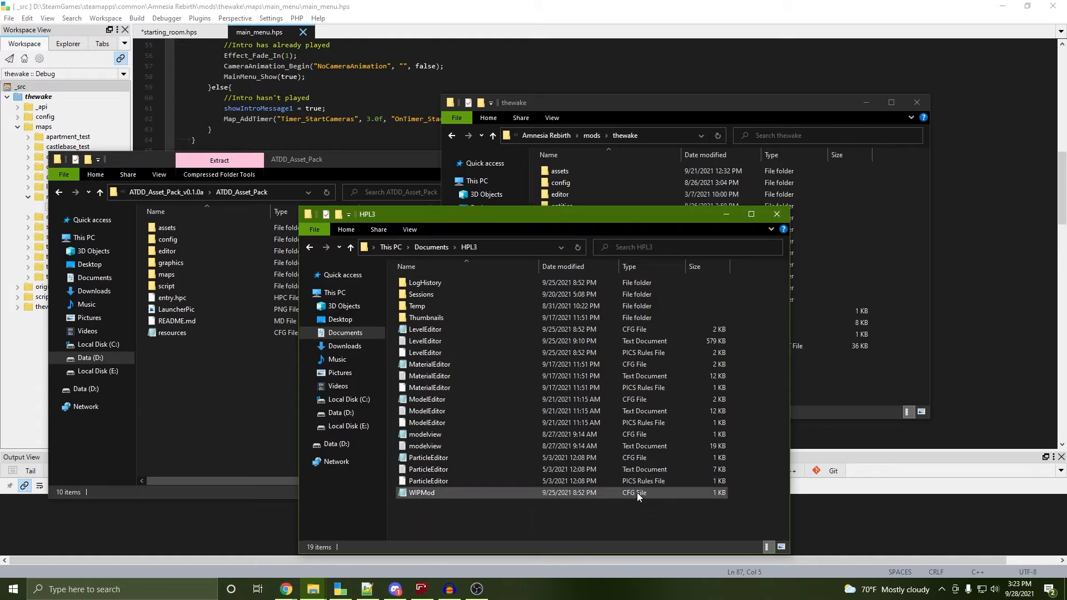
{"action": "double_click", "coordinate": [443, 493]}
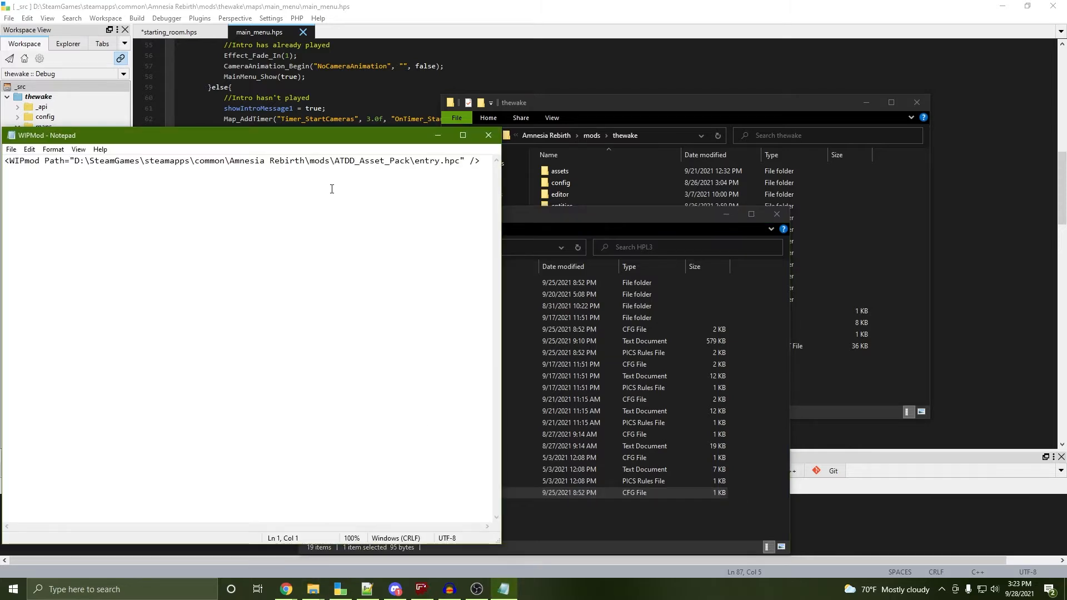
{"action": "left_click_drag", "start_coordinate": [334, 139], "coordinate": [476, 146]}
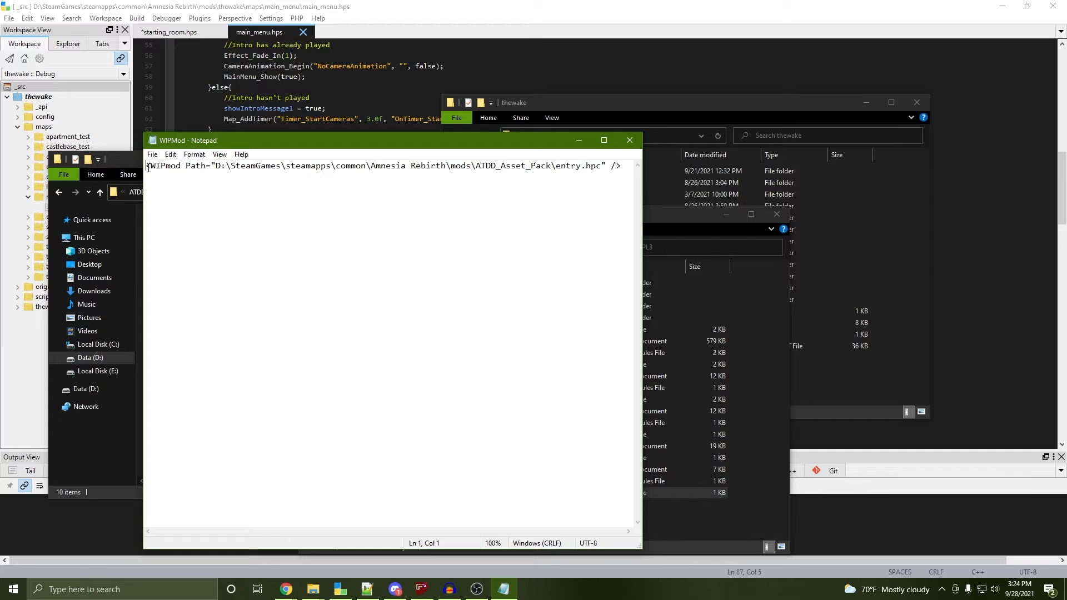
{"action": "left_click_drag", "start_coordinate": [149, 165], "coordinate": [385, 173]}
{"action": "left_click", "coordinate": [485, 166]}
{"action": "left_click_drag", "start_coordinate": [450, 165], "coordinate": [476, 165]}
{"action": "left_click", "coordinate": [553, 167]}
{"action": "left_click_drag", "start_coordinate": [552, 166], "coordinate": [478, 172]}
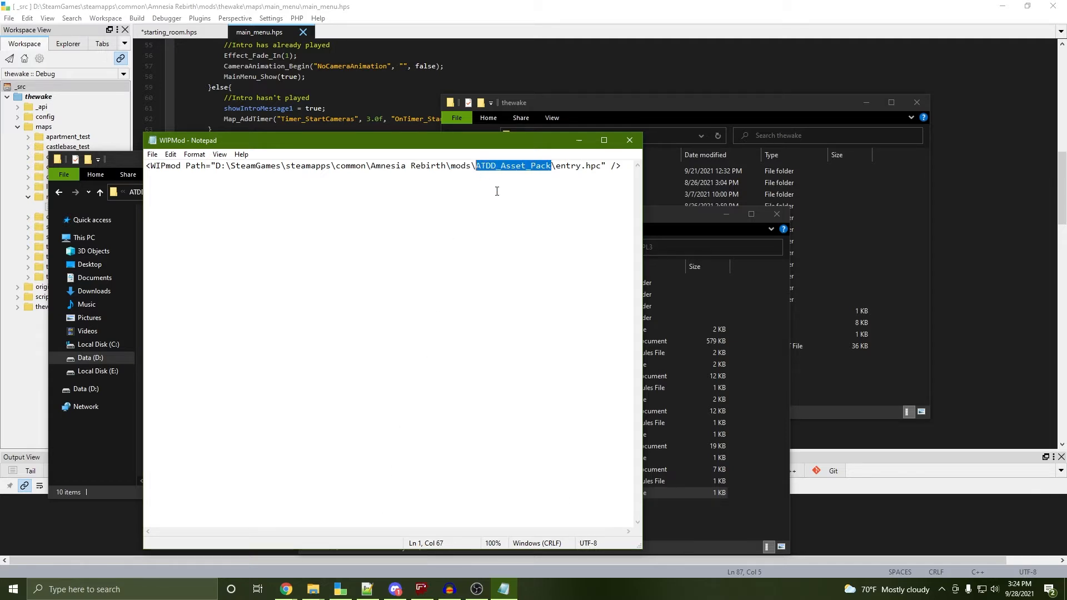
{"action": "key", "text": "Right"}
Compare the folder path in WIPMod with the thewake mod folder and its entry.hpc file, placing the folder window beside the text
{"action": "left_click", "coordinate": [852, 406]}
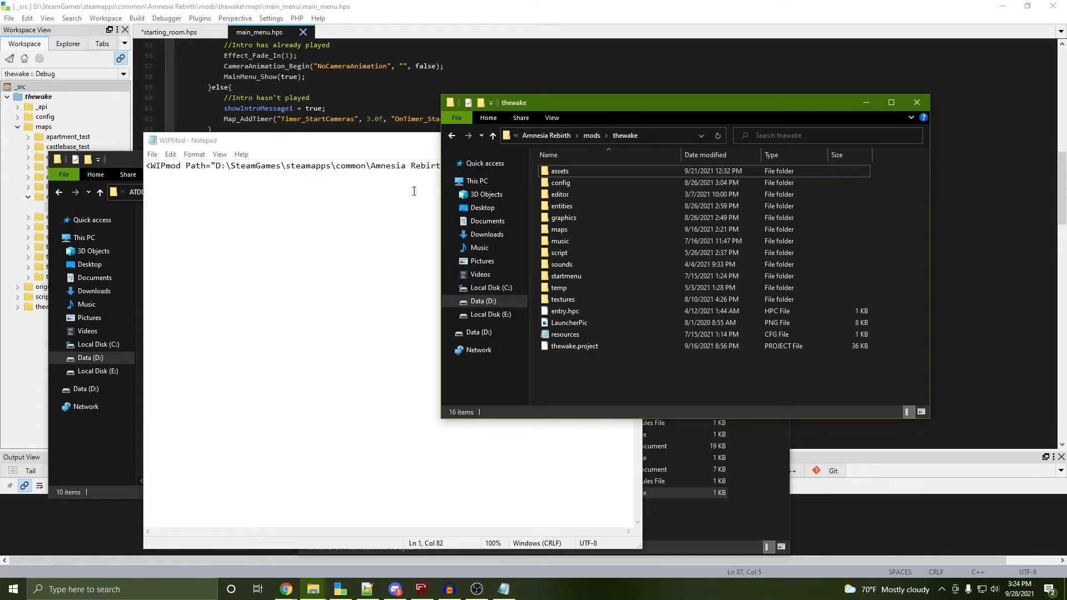
{"action": "left_click", "coordinate": [407, 166]}
{"action": "left_click_drag", "start_coordinate": [217, 168], "coordinate": [553, 169]}
{"action": "left_click", "coordinate": [689, 355]}
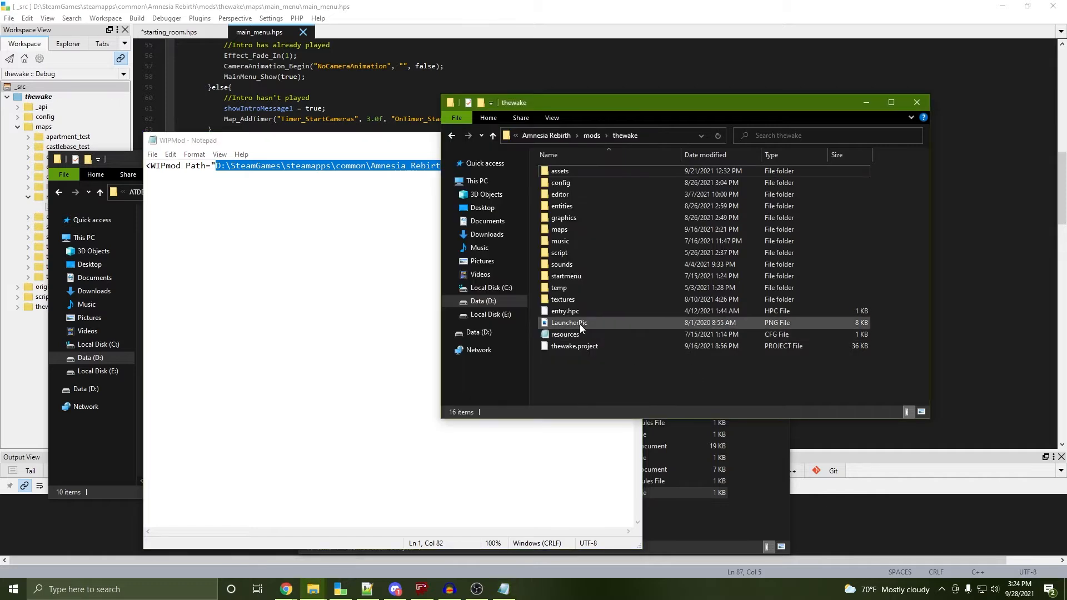
{"action": "left_click", "coordinate": [572, 309]}
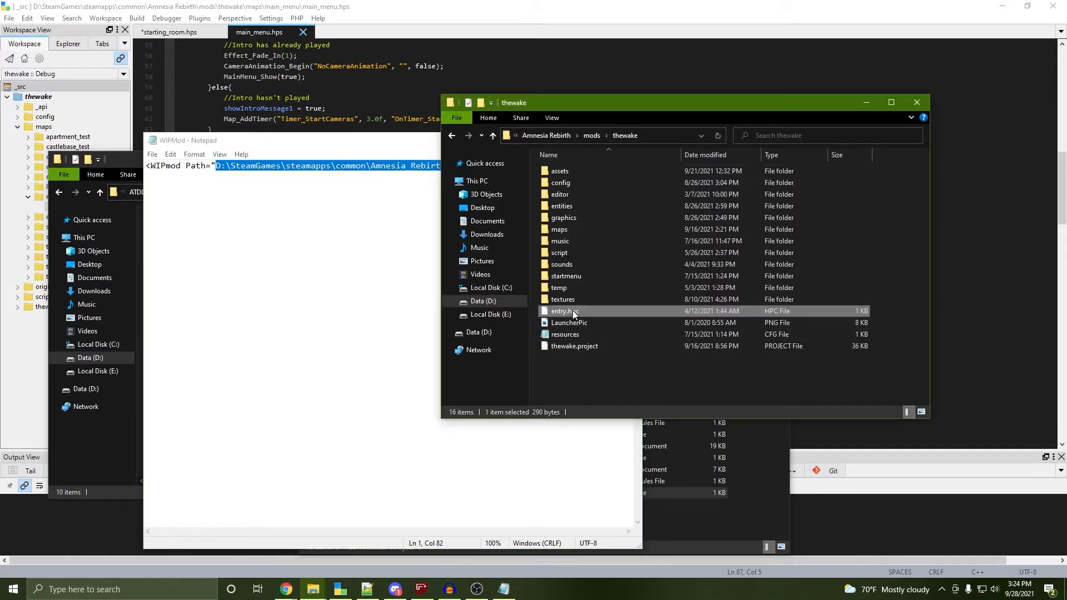
{"action": "left_click", "coordinate": [642, 380]}
{"action": "left_click", "coordinate": [382, 419]}
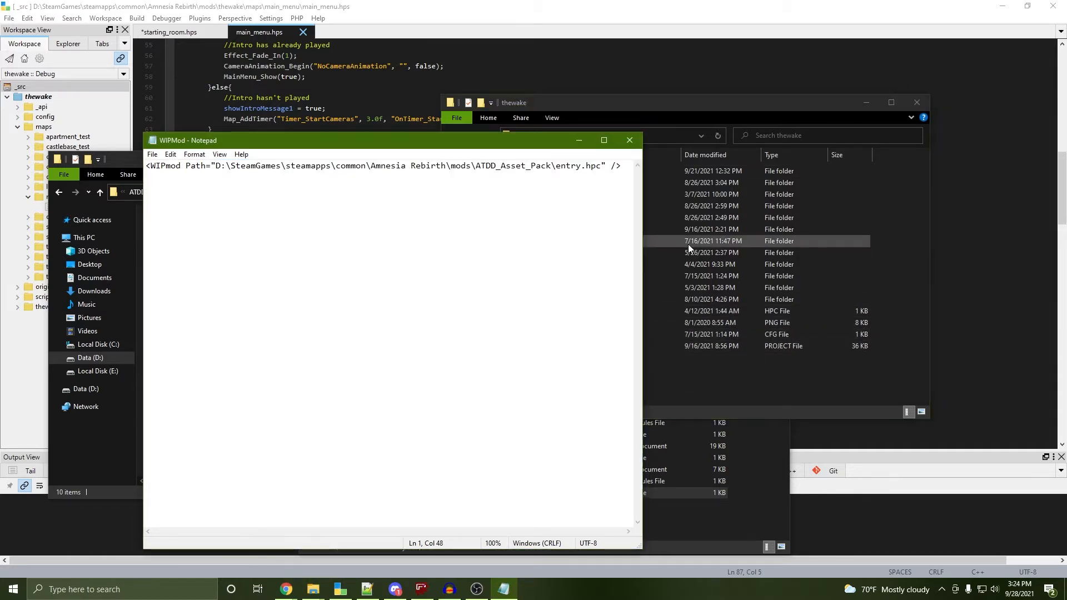
{"action": "left_click", "coordinate": [653, 119]}
{"action": "left_click_drag", "start_coordinate": [653, 119], "coordinate": [743, 145]}
{"action": "left_click", "coordinate": [396, 238]}
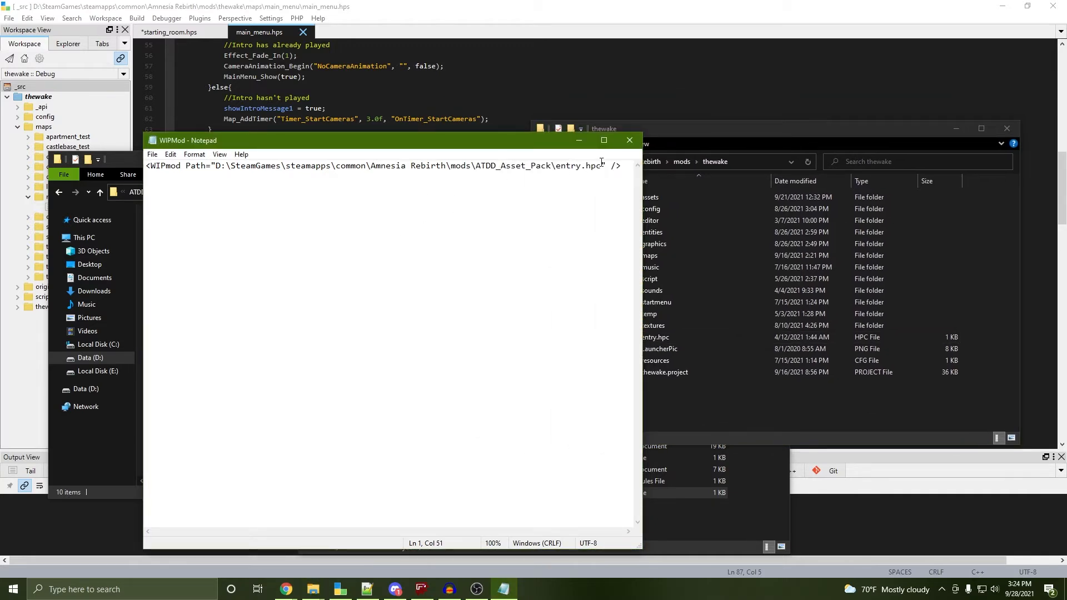
{"action": "left_click", "coordinate": [697, 402]}
Copy the entire WIPmod Path line from the WIPMod file and close the file
{"action": "left_click", "coordinate": [393, 252]}
{"action": "left_click_drag", "start_coordinate": [628, 169], "coordinate": [141, 175]}
{"action": "key", "text": "ctrl+c"}
{"action": "left_click", "coordinate": [509, 231]}
{"action": "left_click", "coordinate": [629, 140]}
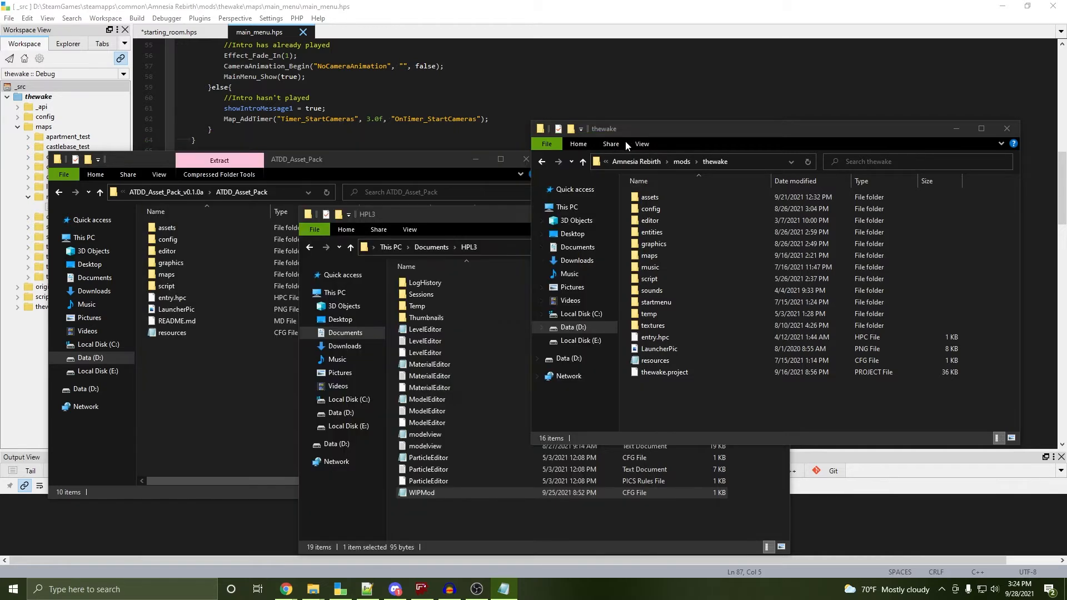
Delete the WIPMod CFG file from the HPL3 folder
{"action": "left_click", "coordinate": [479, 511]}
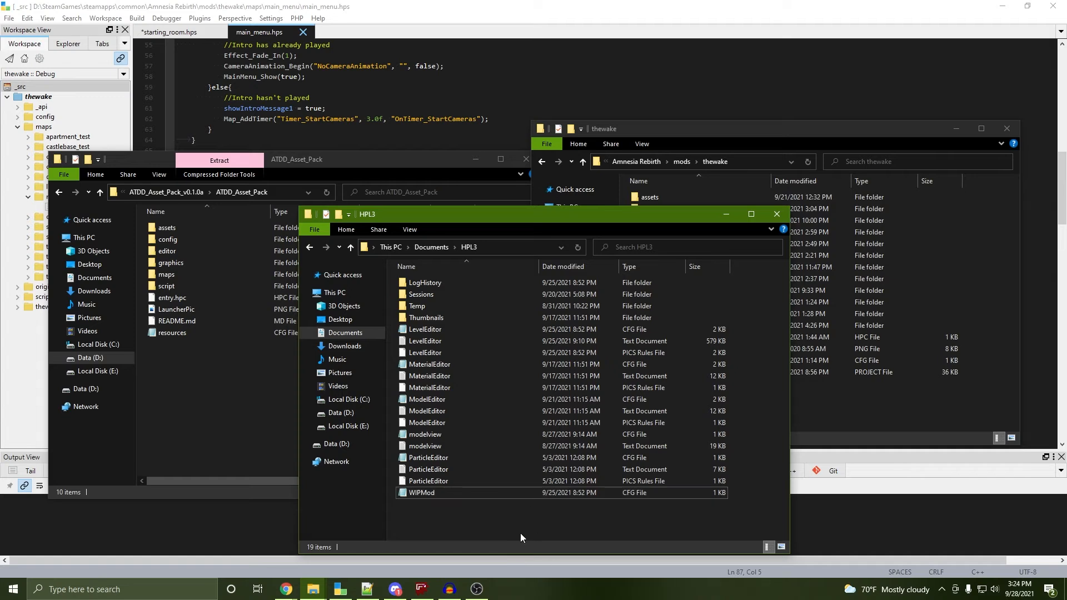
{"action": "left_click", "coordinate": [447, 494]}
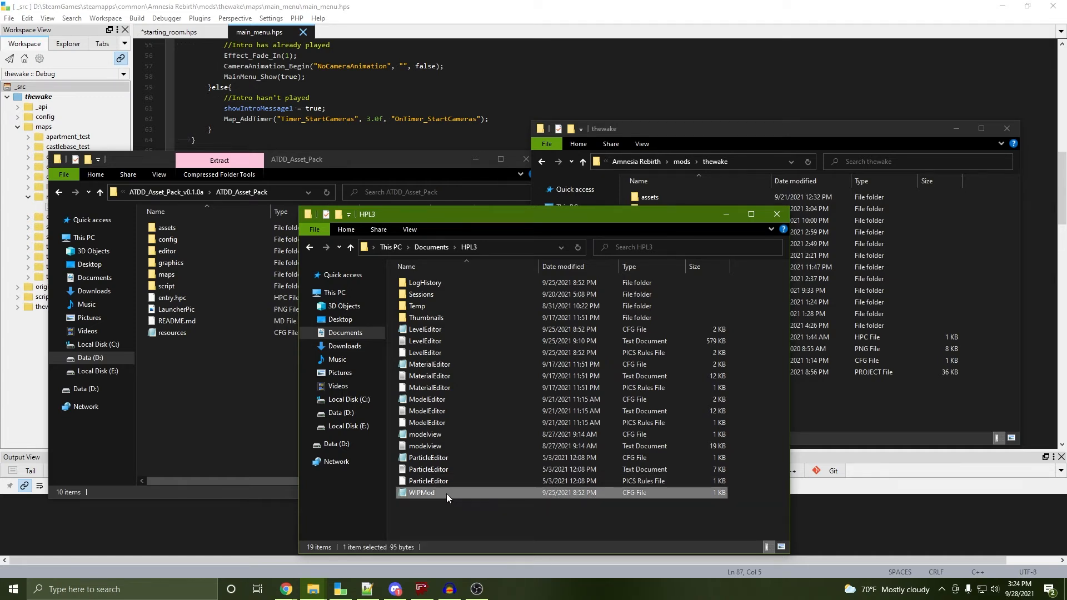
{"action": "key", "text": "Delete"}
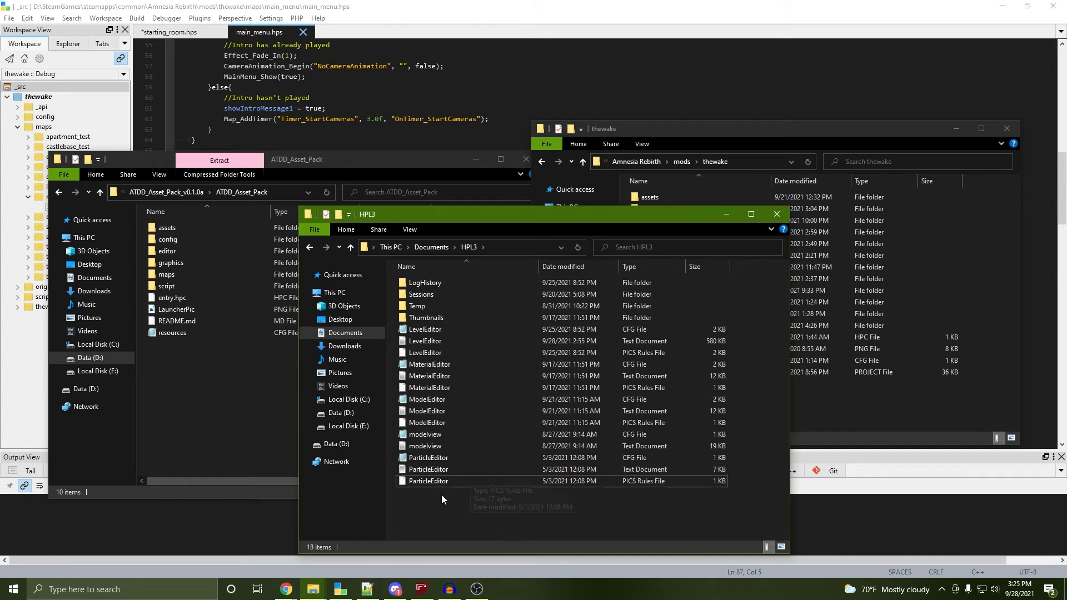
Create a new text document named WIPMod in the HPL3 folder
{"action": "right_click", "coordinate": [442, 512]}
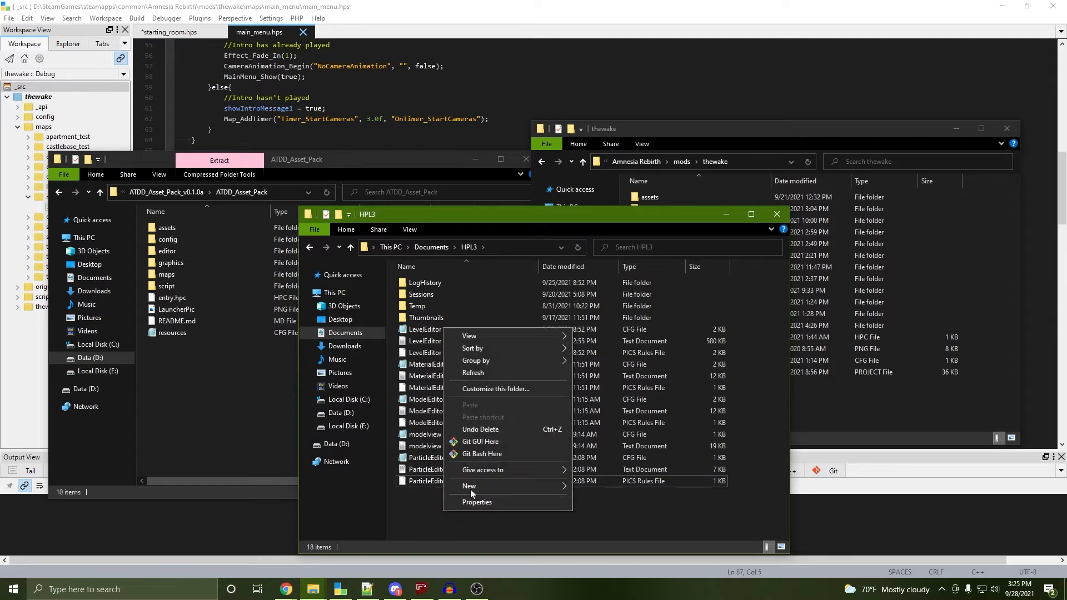
{"action": "mouse_move", "coordinate": [478, 483]}
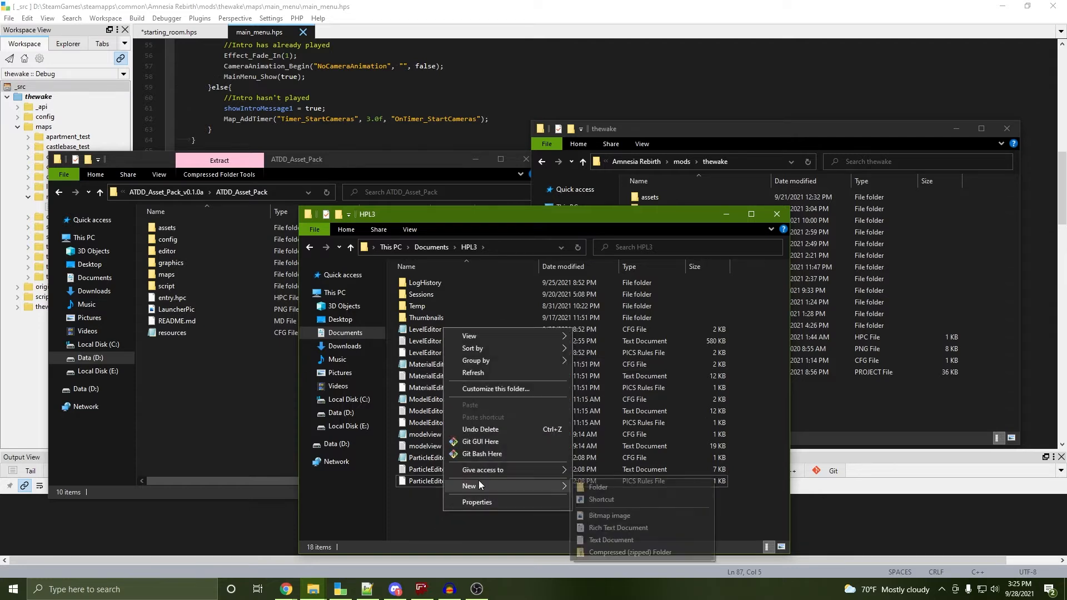
{"action": "left_click", "coordinate": [618, 536]}
{"action": "type", "text": "WIP"}
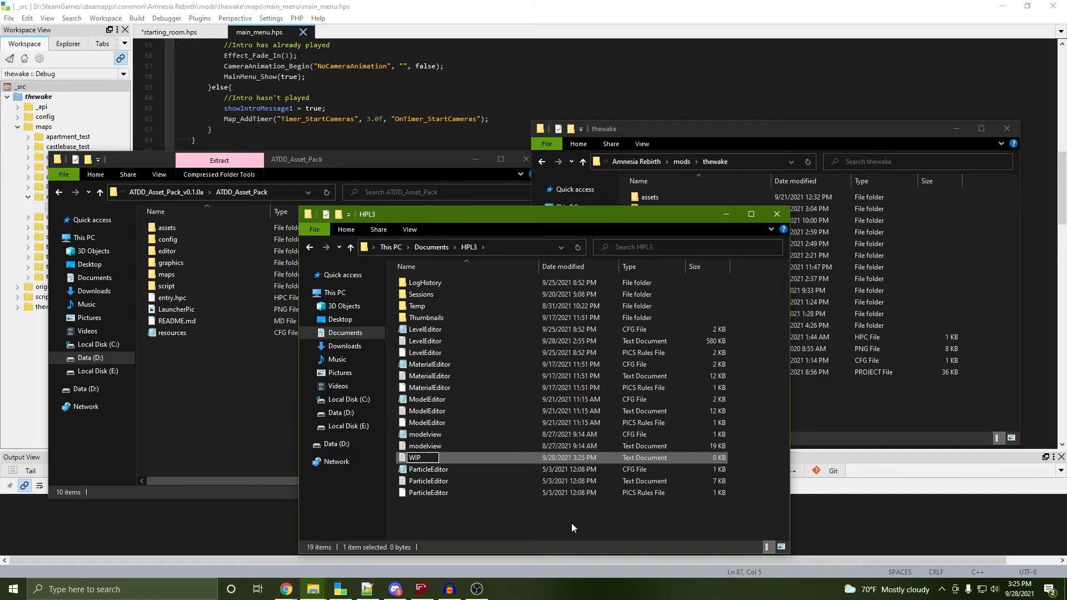
{"action": "type", "text": "Mod"}
{"action": "key", "text": "Return"}
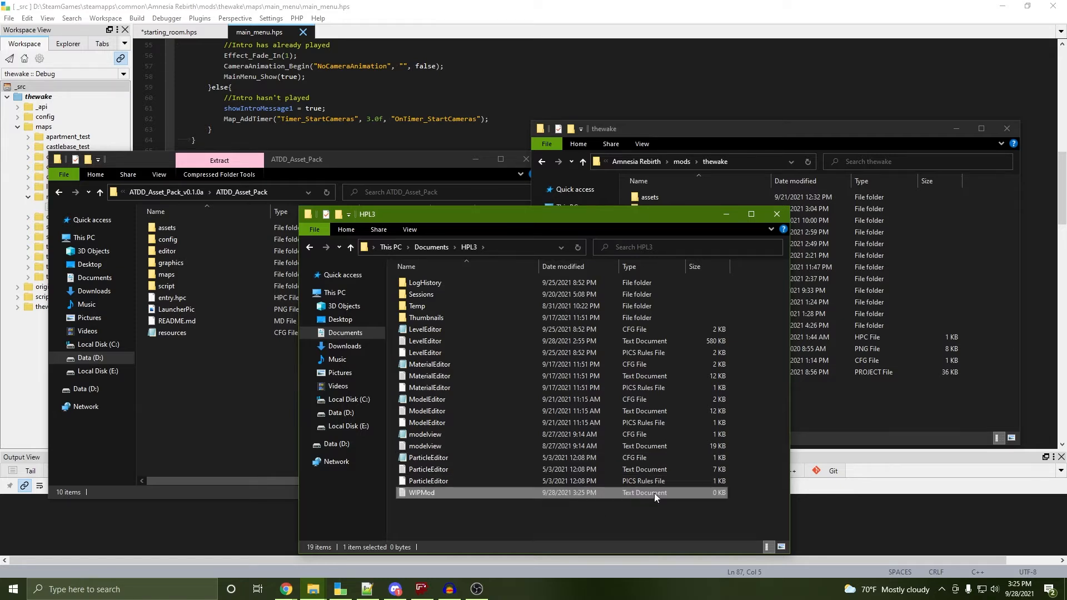
Paste the copied WIPmod line into the new WIPMod text document and compare its path with entry.hpc in the thewake folder
{"action": "double_click", "coordinate": [446, 492]}
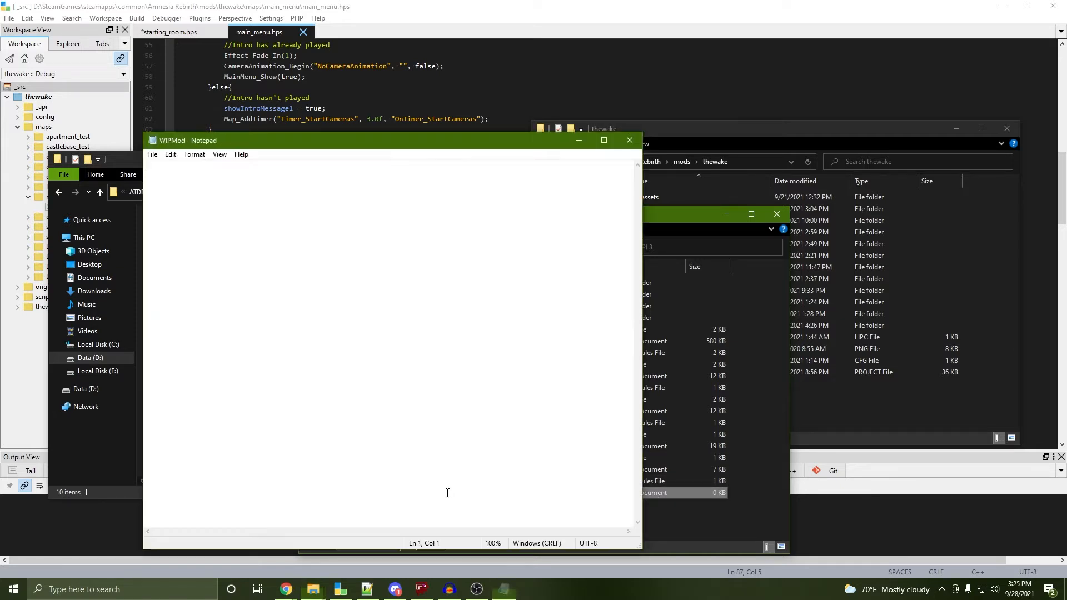
{"action": "key", "text": "ctrl+v"}
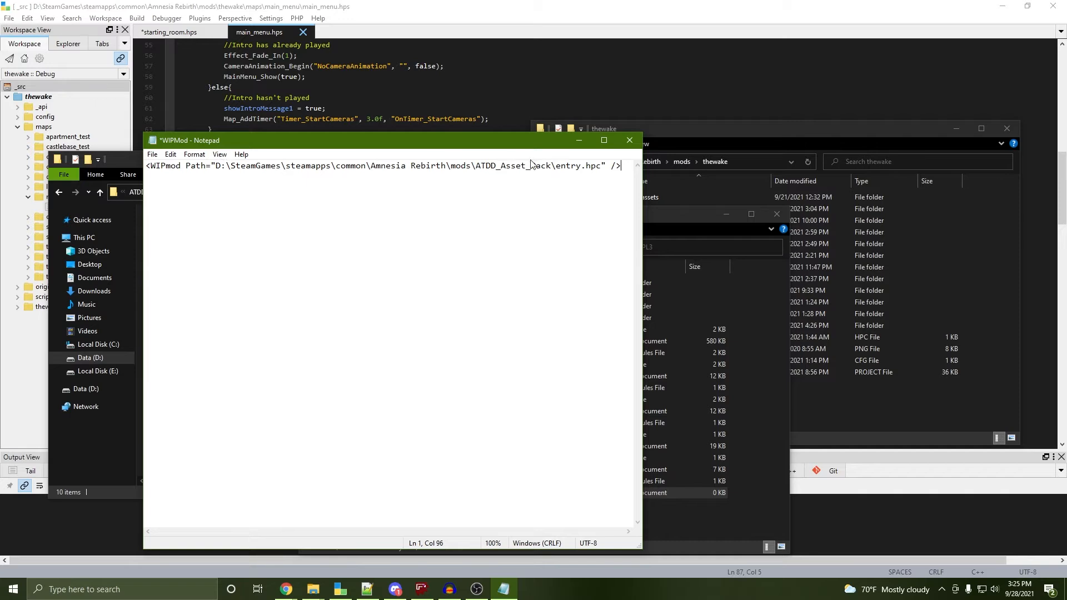
{"action": "left_click", "coordinate": [607, 165]}
{"action": "left_click_drag", "start_coordinate": [603, 165], "coordinate": [216, 164]}
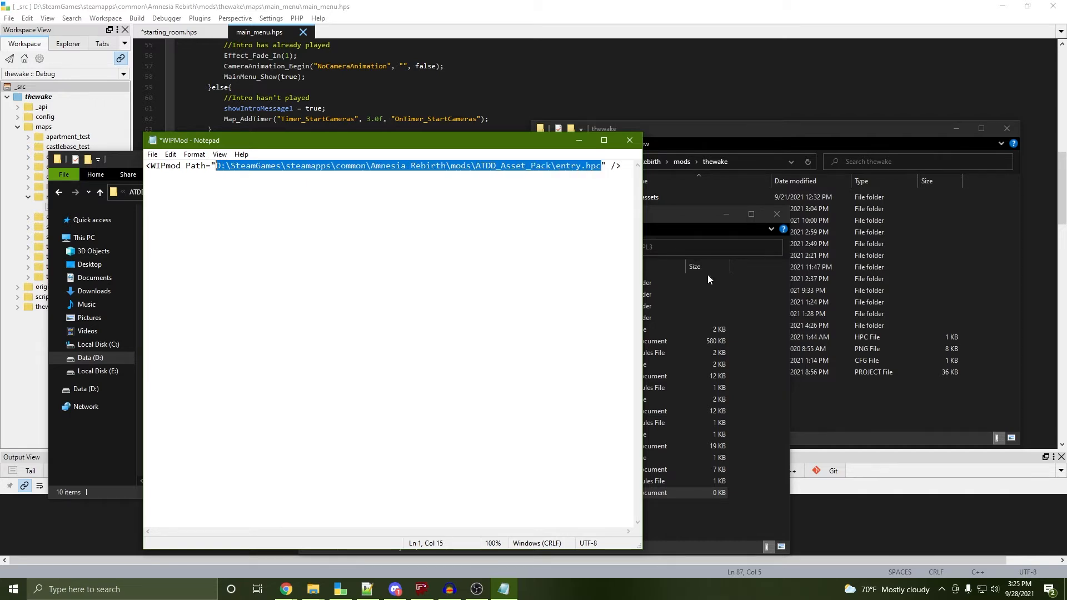
{"action": "left_click", "coordinate": [937, 397]}
{"action": "left_click", "coordinate": [677, 339]}
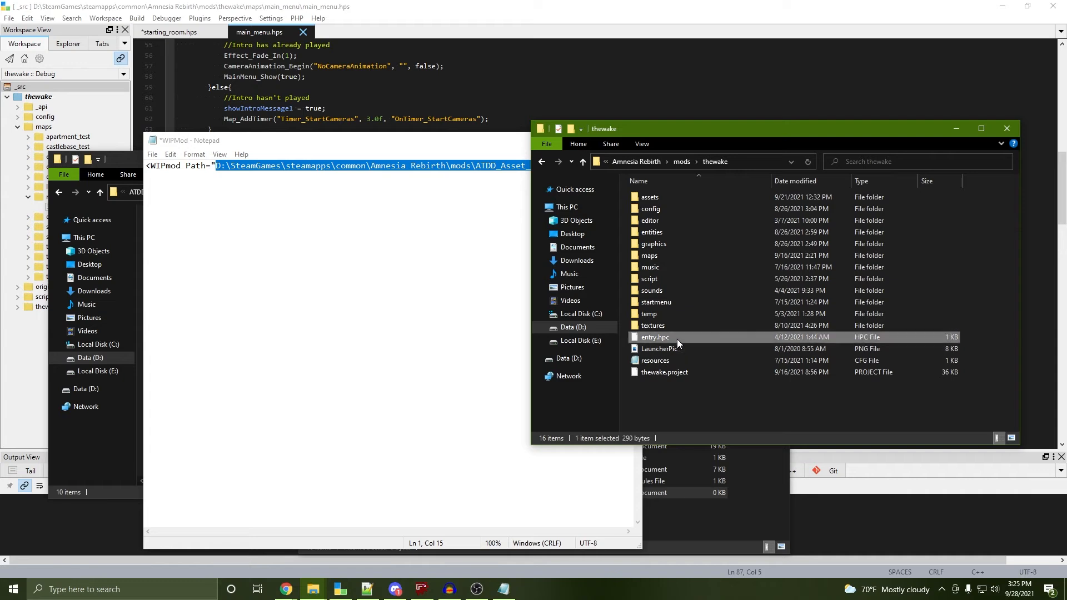
Copy the thewake folder's full path and use it to replace the path before \entry.hpc in the WIPmod line
{"action": "left_click", "coordinate": [759, 162]}
{"action": "key", "text": "ctrl+c"}
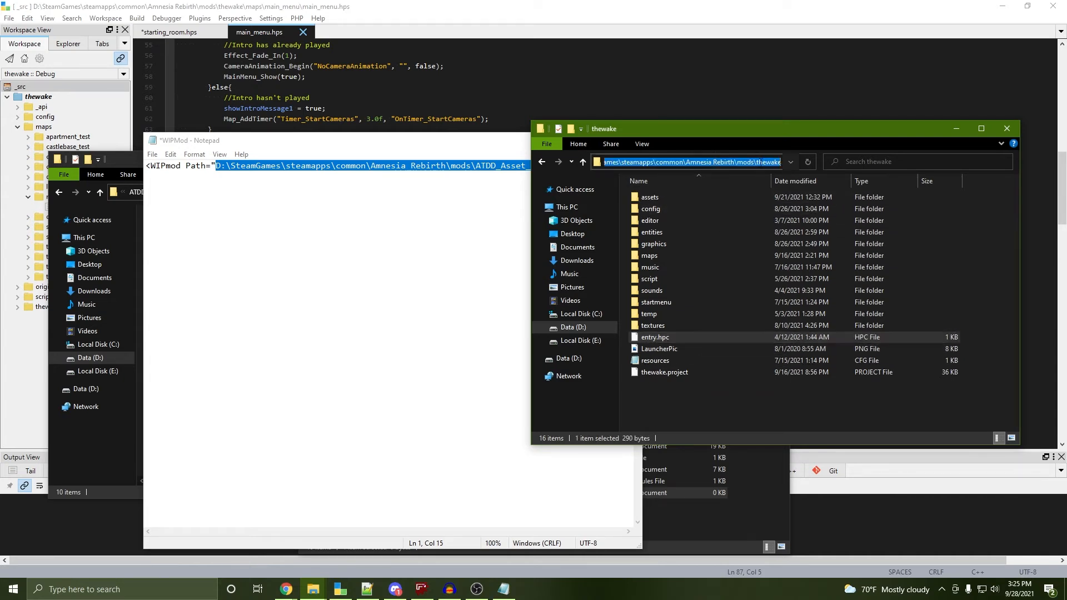
{"action": "left_click", "coordinate": [808, 422]}
{"action": "left_click", "coordinate": [267, 186]}
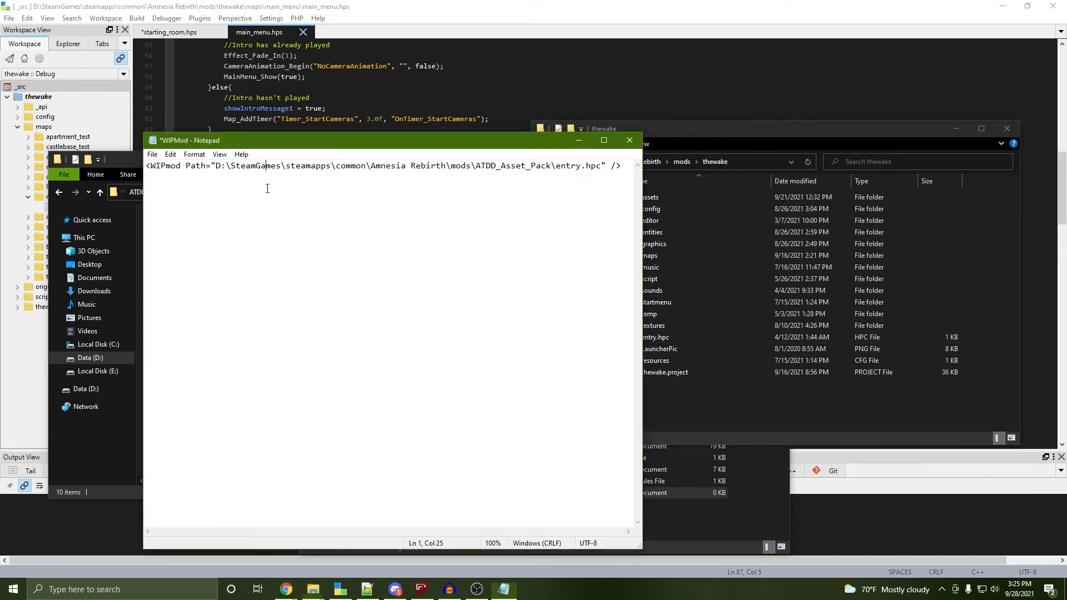
{"action": "left_click_drag", "start_coordinate": [551, 166], "coordinate": [216, 167]}
{"action": "key", "text": "ctrl+v"}
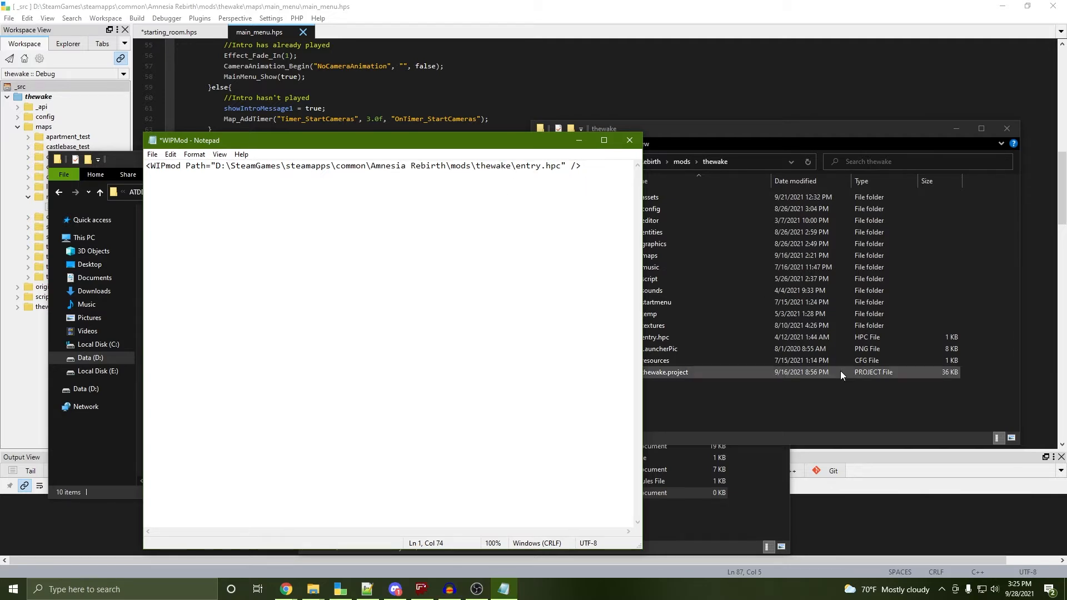
Check the entry.hpc ending of the WIPmod path against the entry.hpc file in the thewake folder
{"action": "left_click_drag", "start_coordinate": [561, 166], "coordinate": [516, 166]}
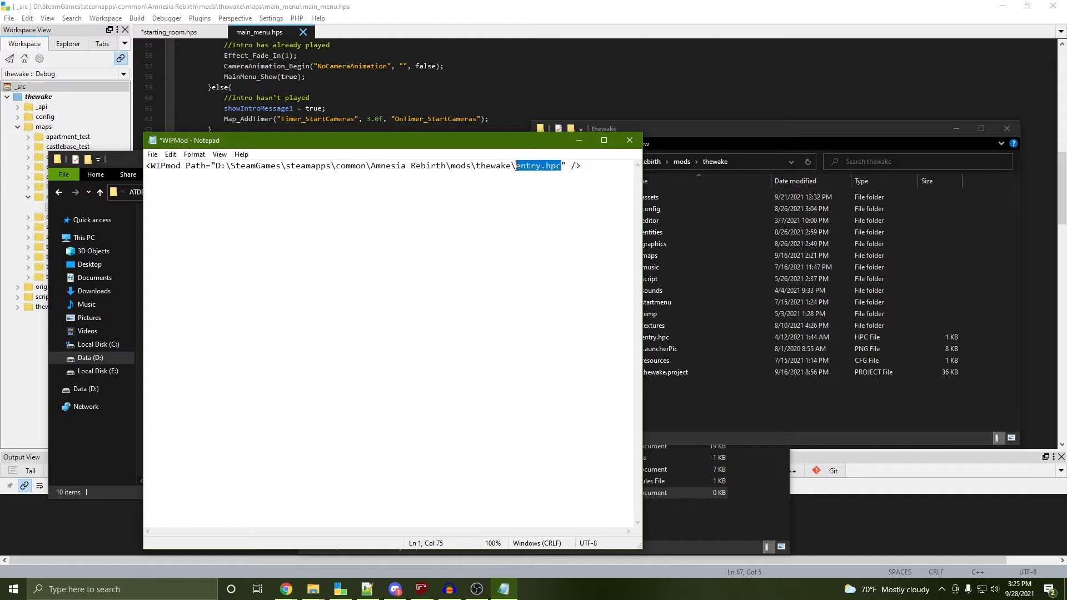
{"action": "left_click", "coordinate": [542, 175]}
{"action": "left_click", "coordinate": [700, 389]}
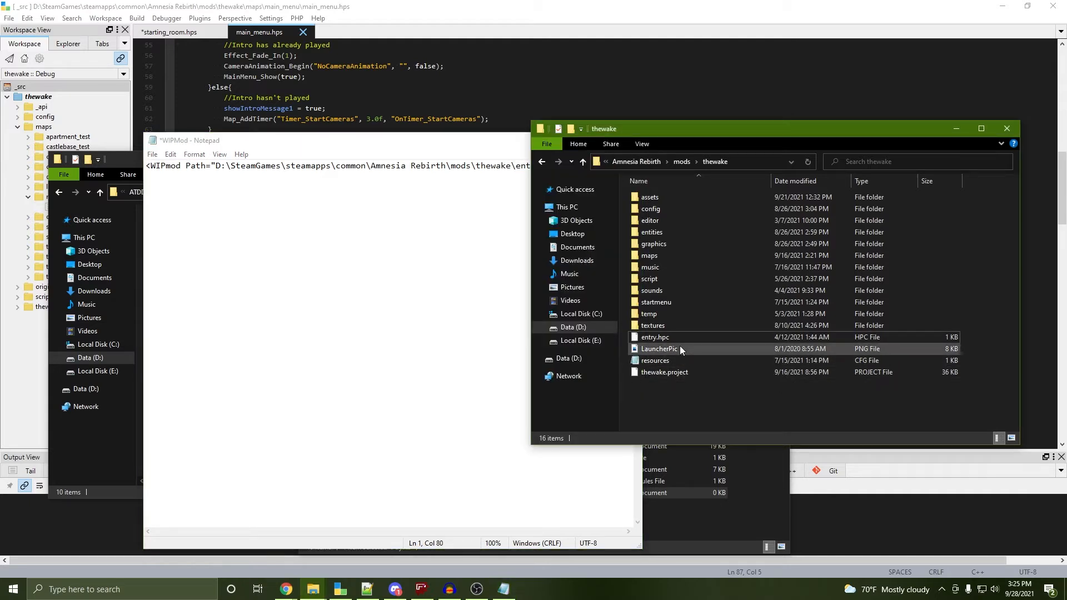
{"action": "left_click", "coordinate": [683, 340]}
{"action": "left_click", "coordinate": [441, 362]}
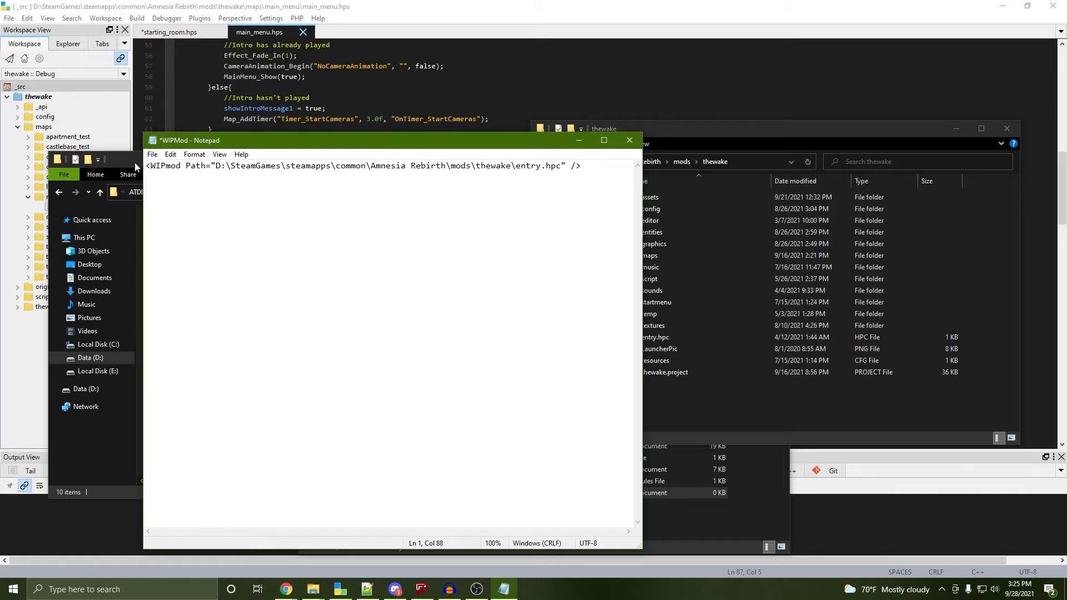
Save the text document, save a copy in the HPL3 folder as WIPMod.cfg with type All Files, and close it
{"action": "left_click", "coordinate": [152, 154]}
{"action": "left_click", "coordinate": [172, 204]}
{"action": "left_click", "coordinate": [156, 156]}
{"action": "left_click", "coordinate": [189, 217]}
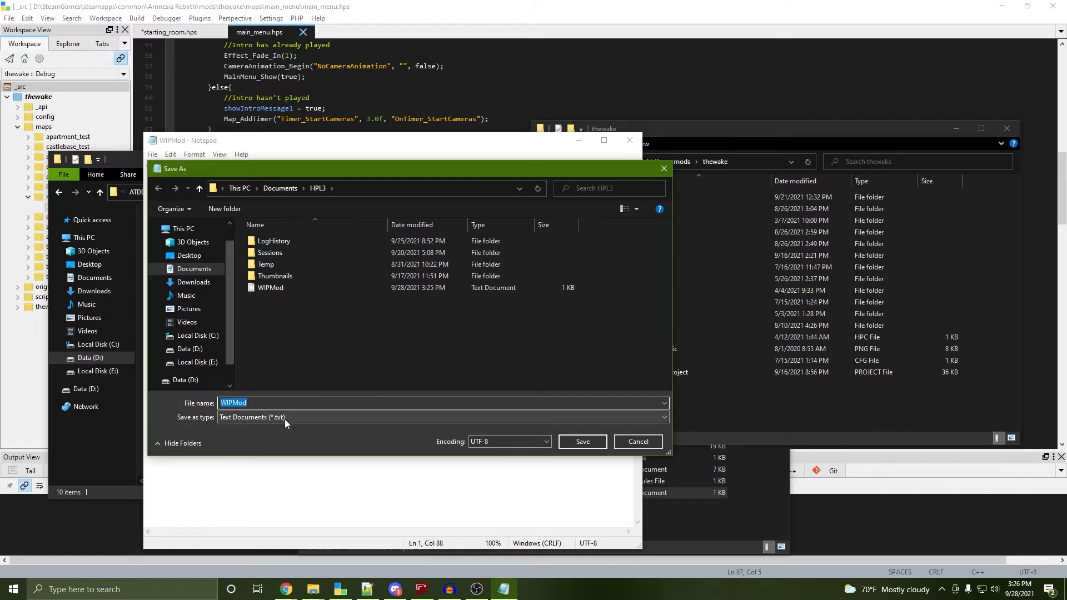
{"action": "left_click", "coordinate": [228, 417]}
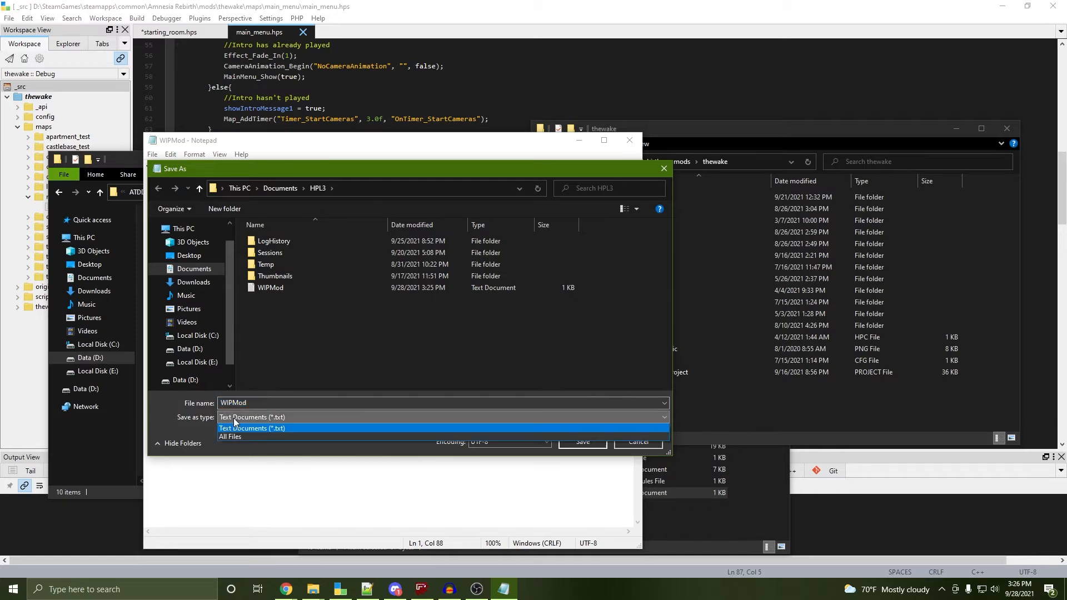
{"action": "left_click", "coordinate": [245, 436]}
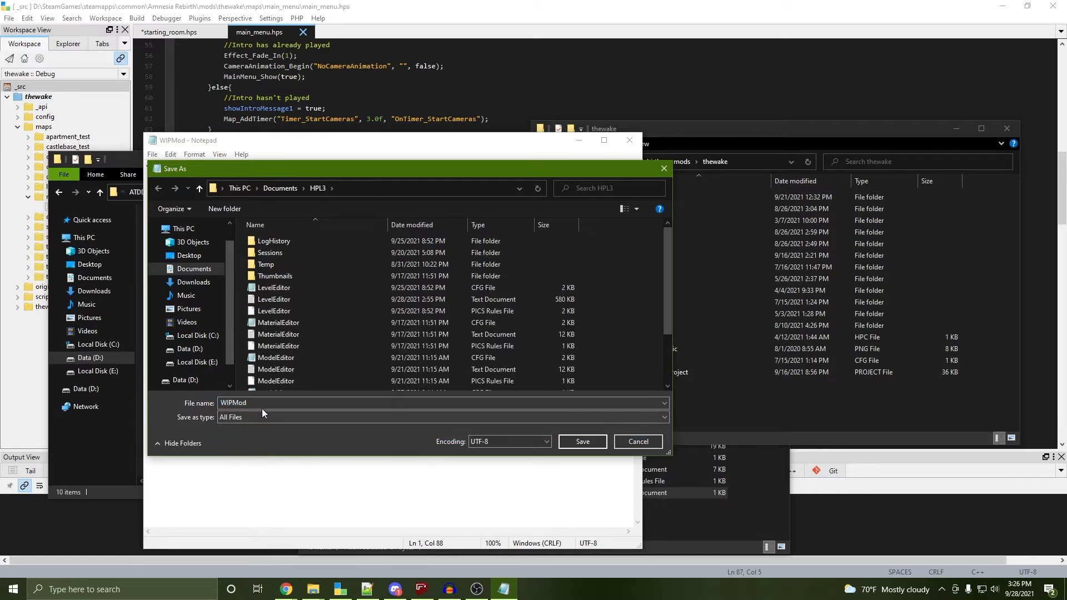
{"action": "left_click", "coordinate": [229, 403]}
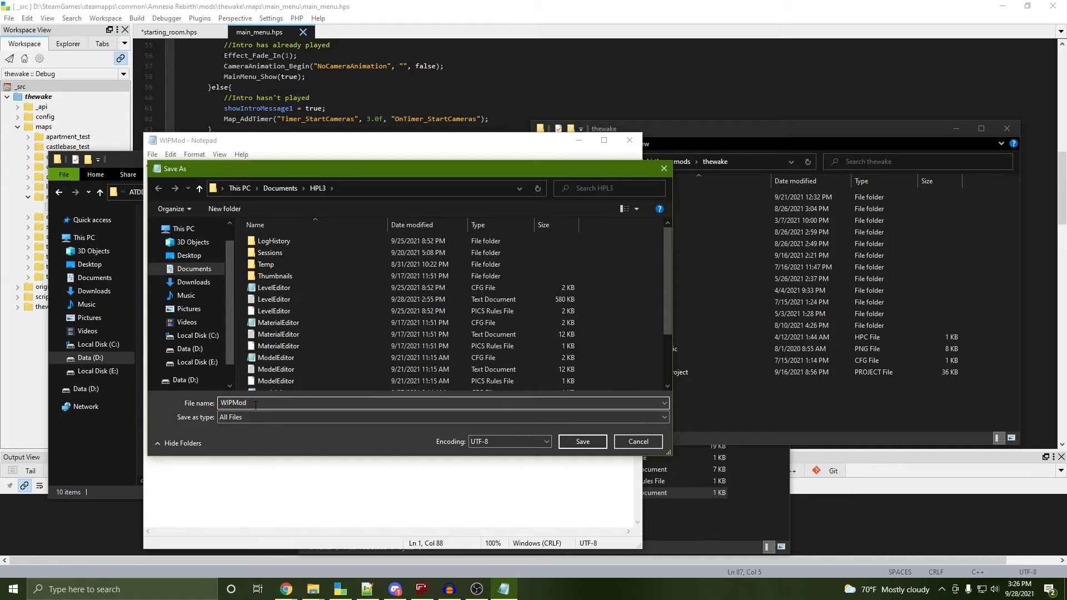
{"action": "type", "text": ".cf"}
{"action": "left_click", "coordinate": [599, 445]}
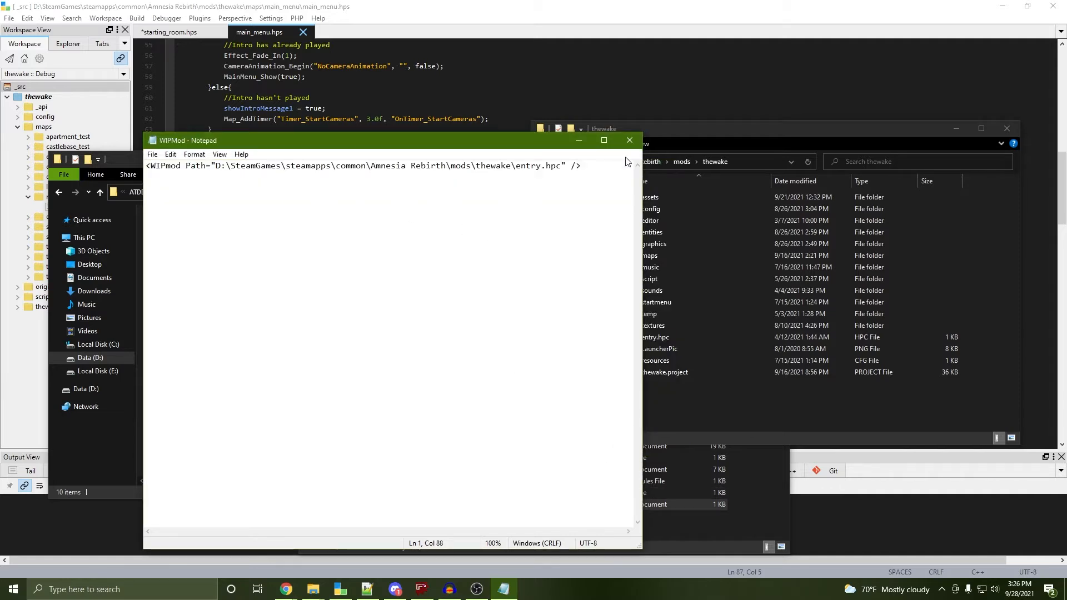
{"action": "left_click", "coordinate": [629, 140]}
Inspect the new WIPMod CFG file and the leftover WIPMod text document in the HPL3 folder
{"action": "left_click", "coordinate": [469, 524]}
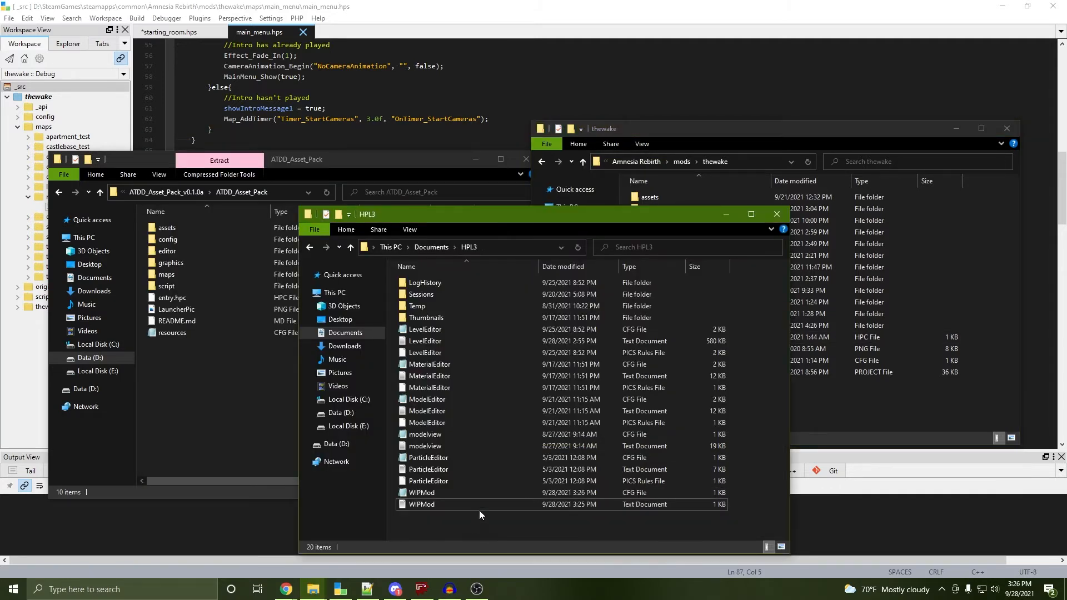
{"action": "left_click", "coordinate": [593, 493]}
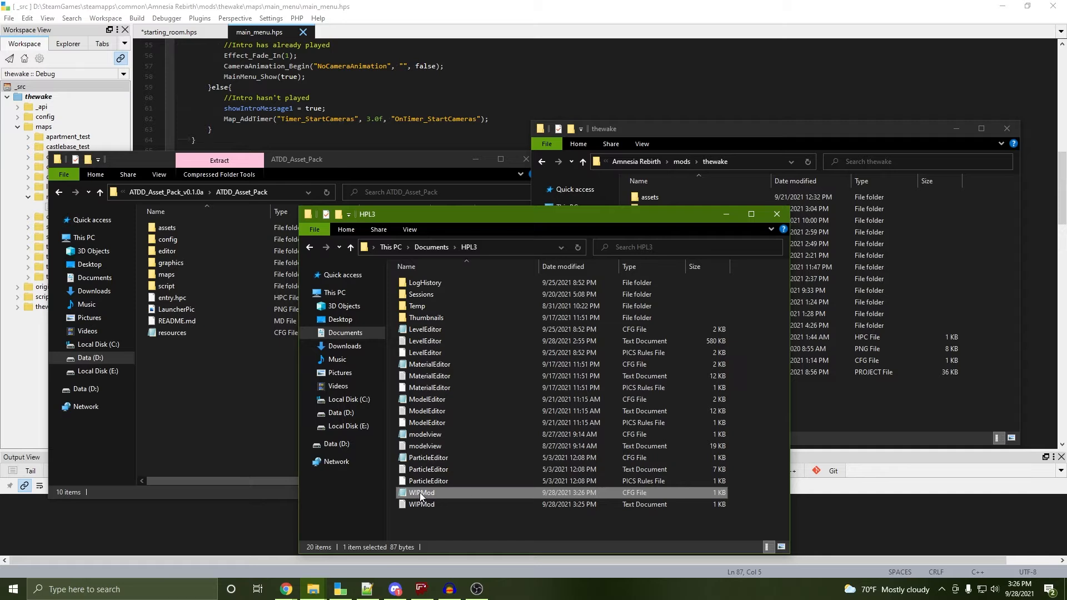
{"action": "left_click", "coordinate": [502, 504]}
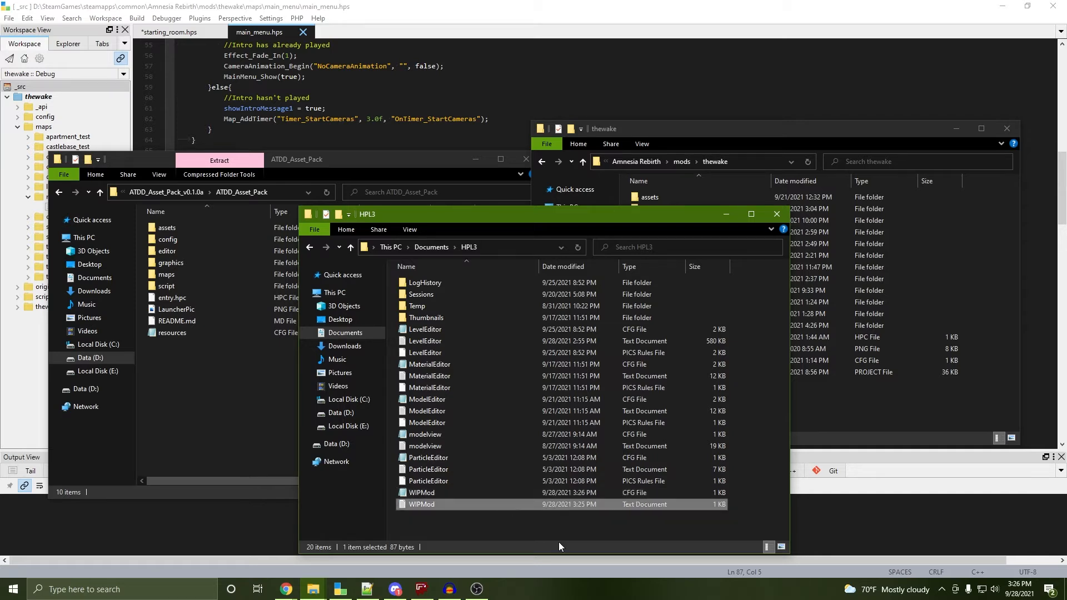
Delete the leftover WIPMod text document from the HPL3 folder, keeping the WIPMod CFG file
{"action": "key", "text": "Delete"}
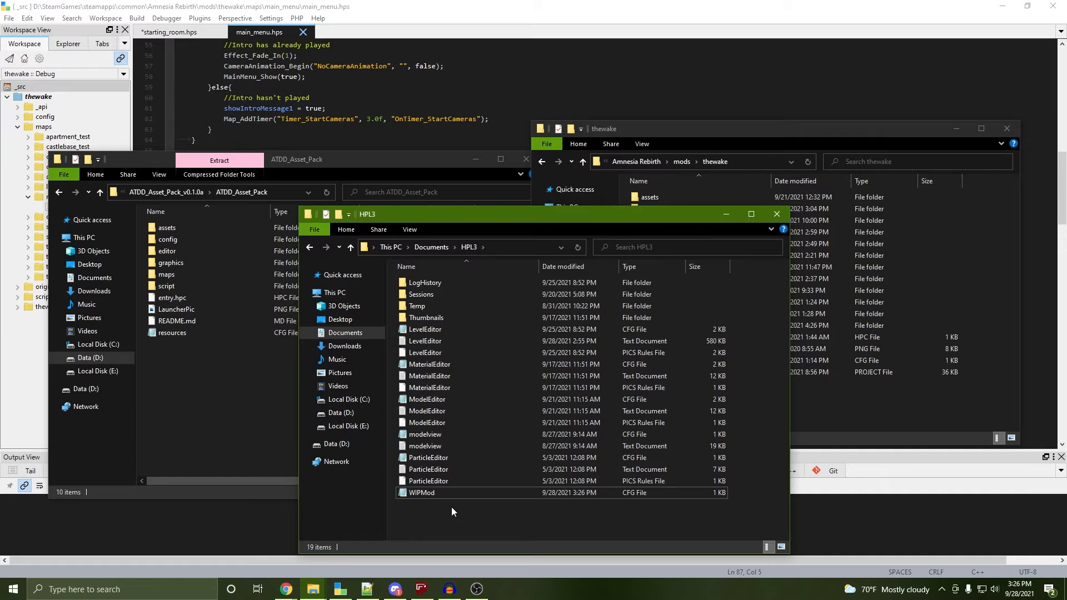
{"action": "left_click", "coordinate": [861, 428]}
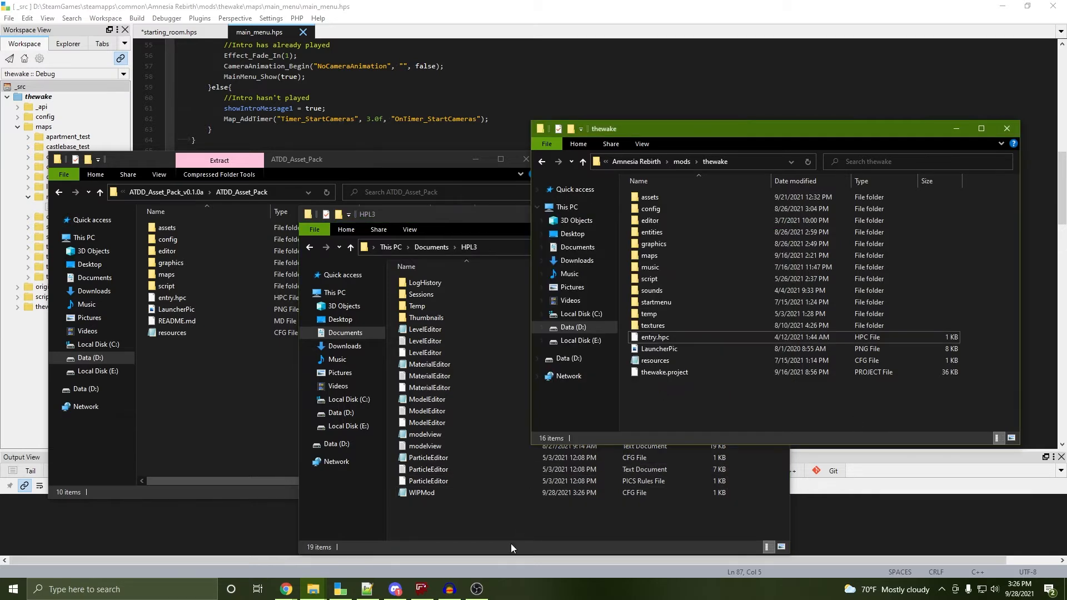
Close the open HPL Level Editor, launch it again, and enlarge the perspective view to fill the viewport area
{"action": "left_click", "coordinate": [410, 549]}
{"action": "left_click", "coordinate": [421, 588]}
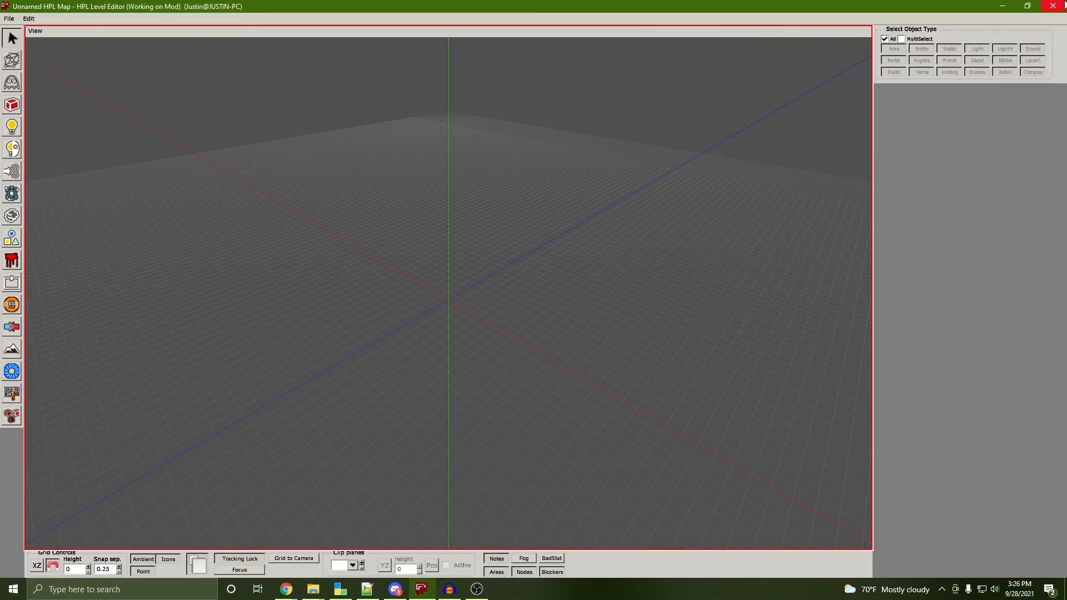
{"action": "left_click", "coordinate": [1053, 5]}
{"action": "left_click", "coordinate": [503, 307]}
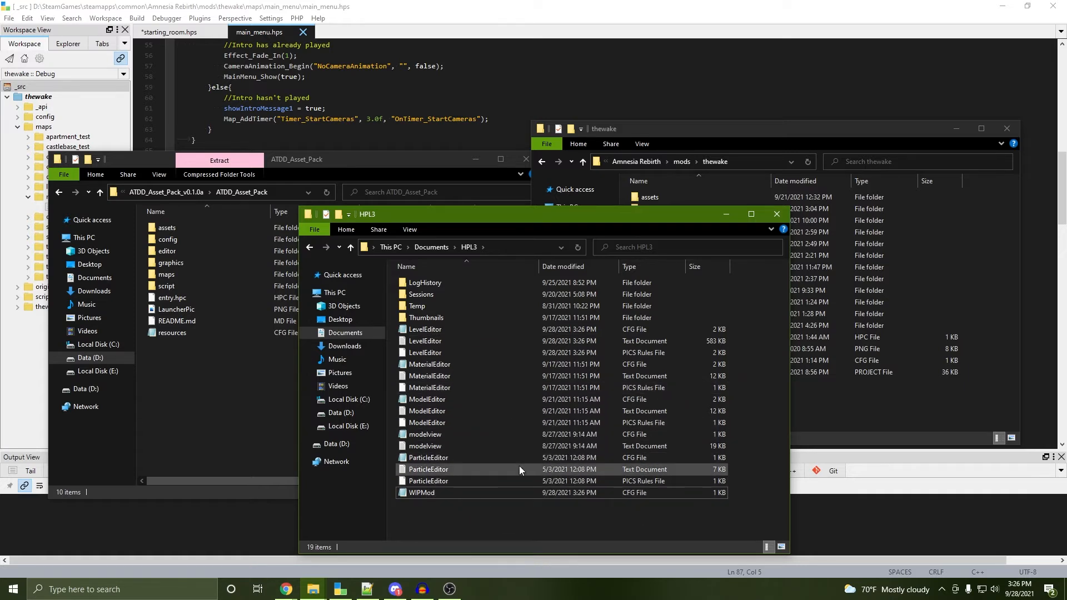
{"action": "left_click", "coordinate": [21, 586]}
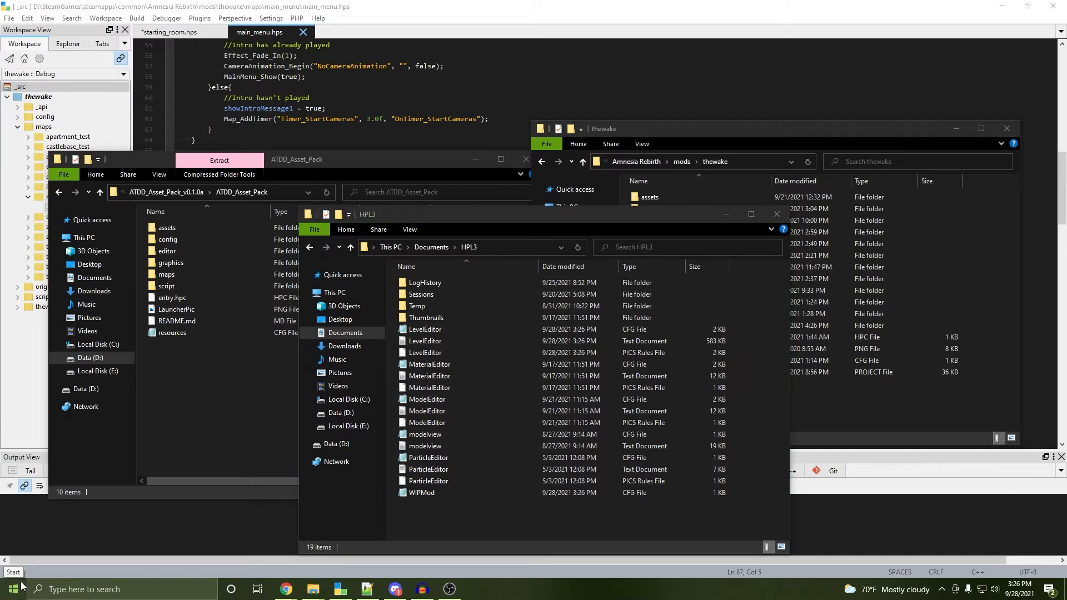
{"action": "left_click", "coordinate": [268, 289]}
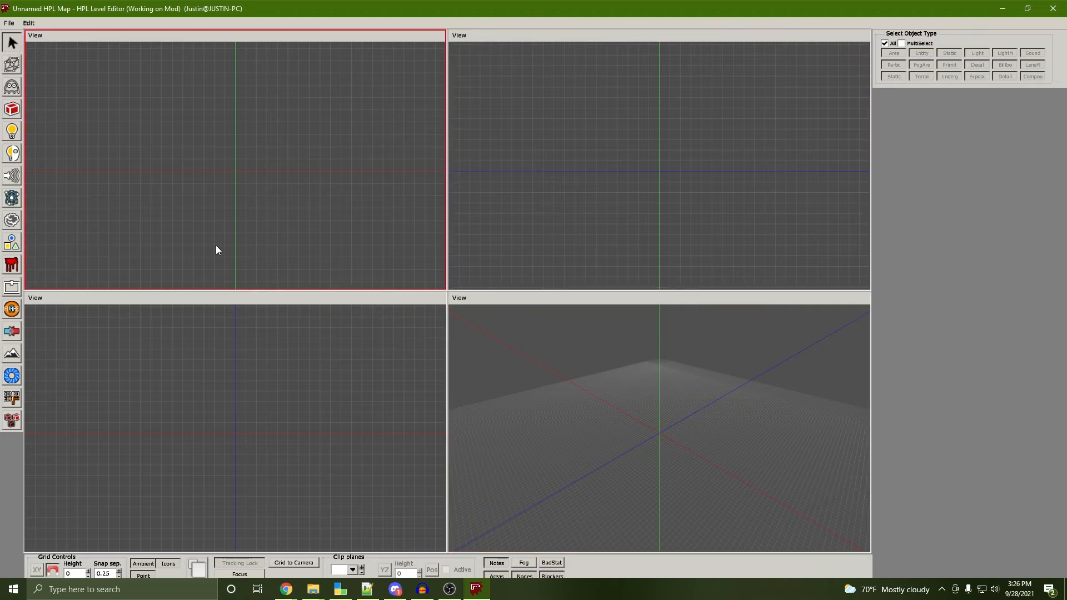
{"action": "key", "text": "space"}
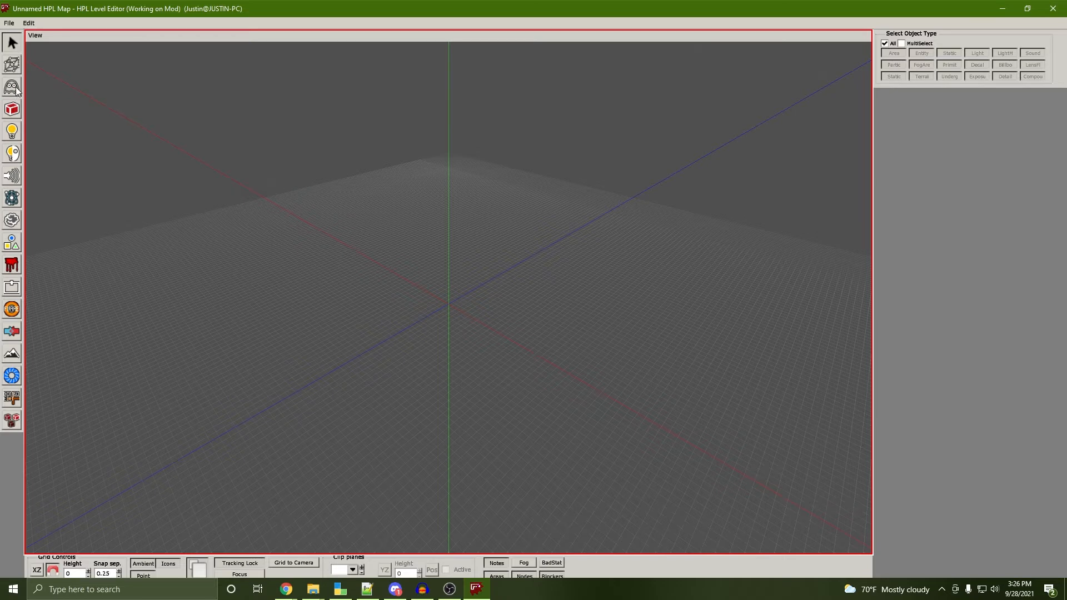
Place the corner_concave_round_short static object from the castlebase category near the grid's origin
{"action": "left_click", "coordinate": [12, 110]}
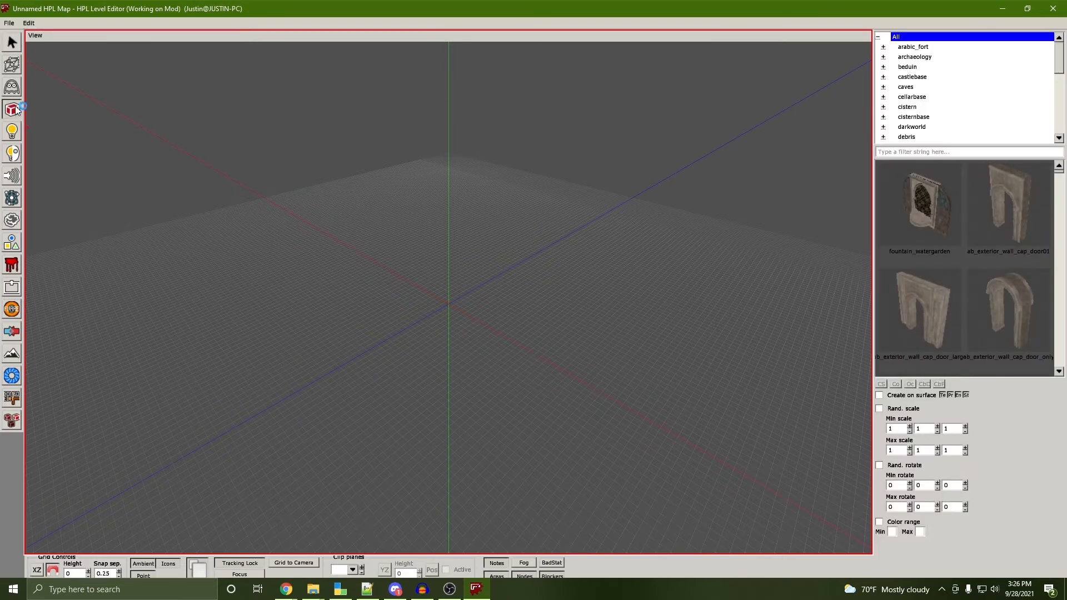
{"action": "left_click", "coordinate": [913, 78]}
{"action": "scroll", "coordinate": [968, 242], "scroll_direction": "down", "scroll_amount": 5}
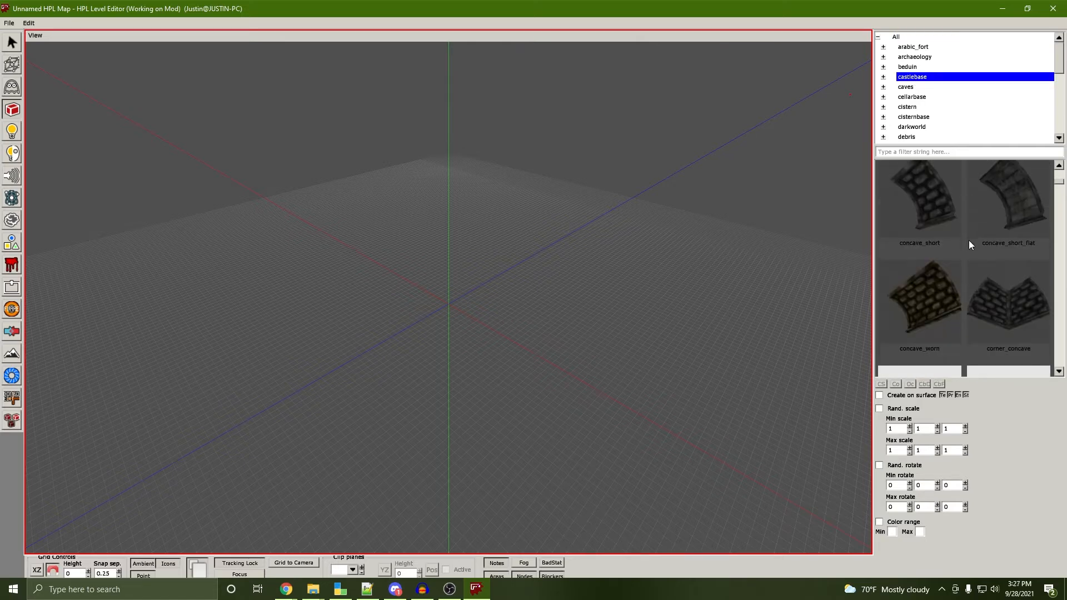
{"action": "scroll", "coordinate": [985, 229], "scroll_direction": "down", "scroll_amount": 1}
{"action": "scroll", "coordinate": [581, 203], "scroll_direction": "up", "scroll_amount": 3}
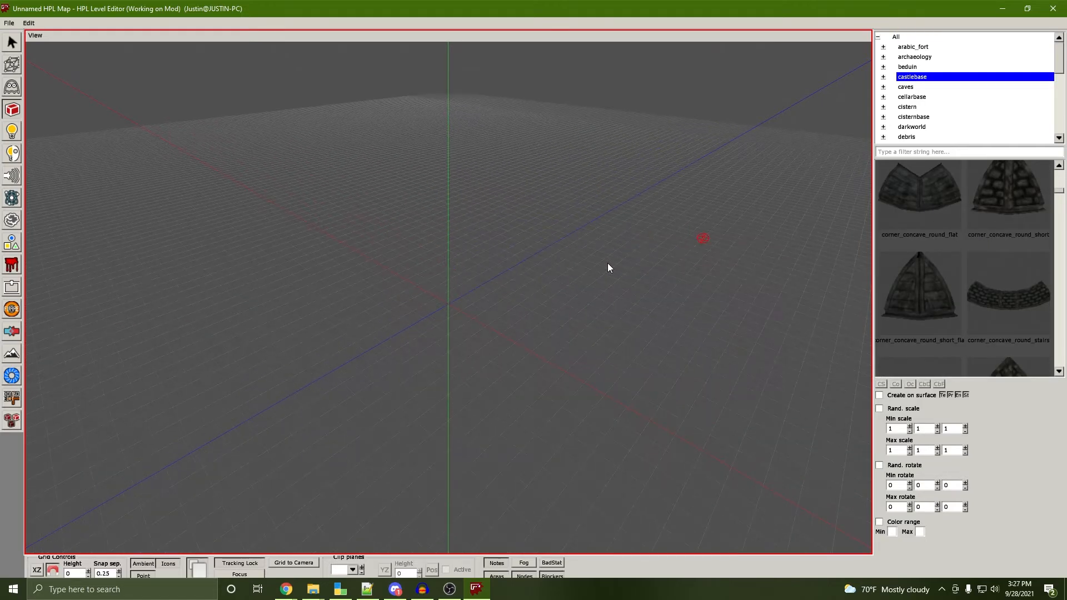
{"action": "left_click", "coordinate": [1008, 192]}
{"action": "left_click", "coordinate": [481, 215]}
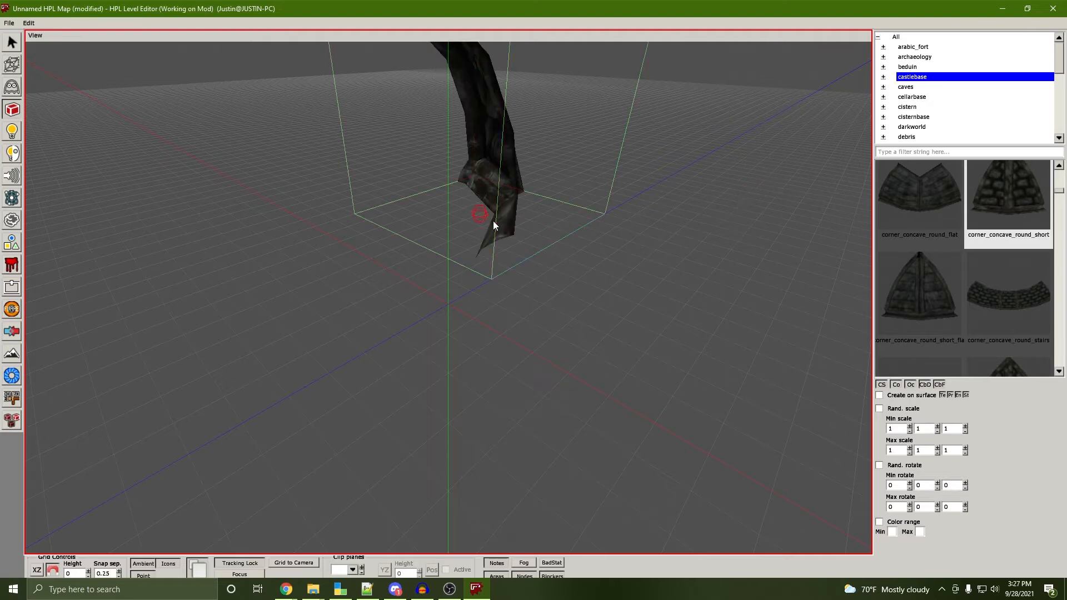
{"action": "left_click_drag", "start_coordinate": [534, 237], "coordinate": [561, 325], "text": "alt"}
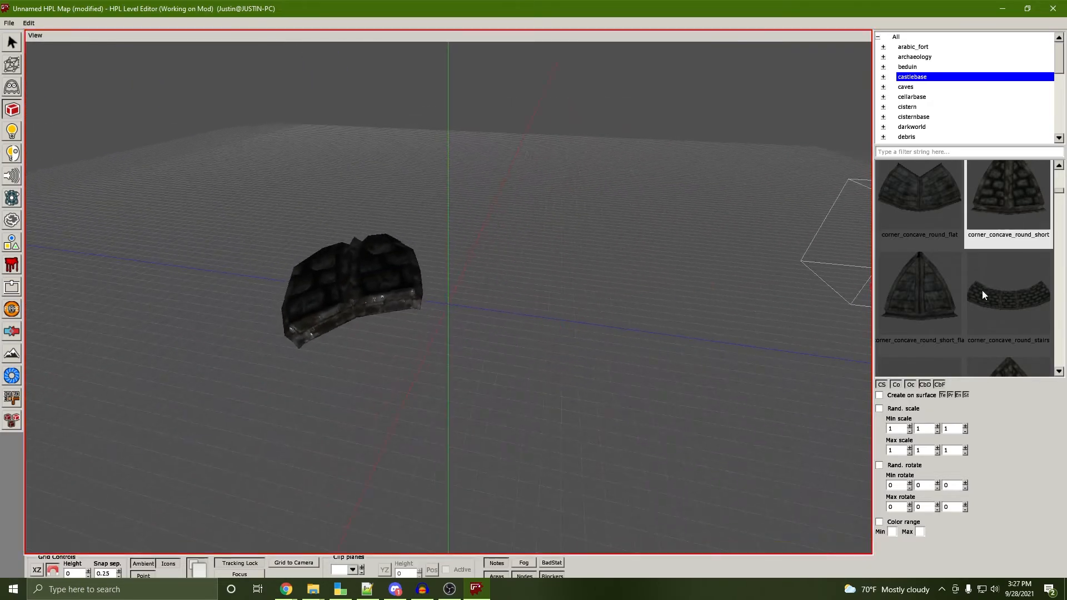
Place the castlebase corner_concave_round_stairs static object beside the first ceiling piece
{"action": "left_click", "coordinate": [1034, 308]}
{"action": "left_click", "coordinate": [625, 288]}
{"action": "left_click_drag", "start_coordinate": [683, 291], "coordinate": [667, 223], "text": "alt"}
Place the default stairs static object from the mansionbase category on the grid next to the castlebase pieces
{"action": "scroll", "coordinate": [970, 100], "scroll_direction": "down", "scroll_amount": 2}
{"action": "scroll", "coordinate": [969, 100], "scroll_direction": "down", "scroll_amount": 3}
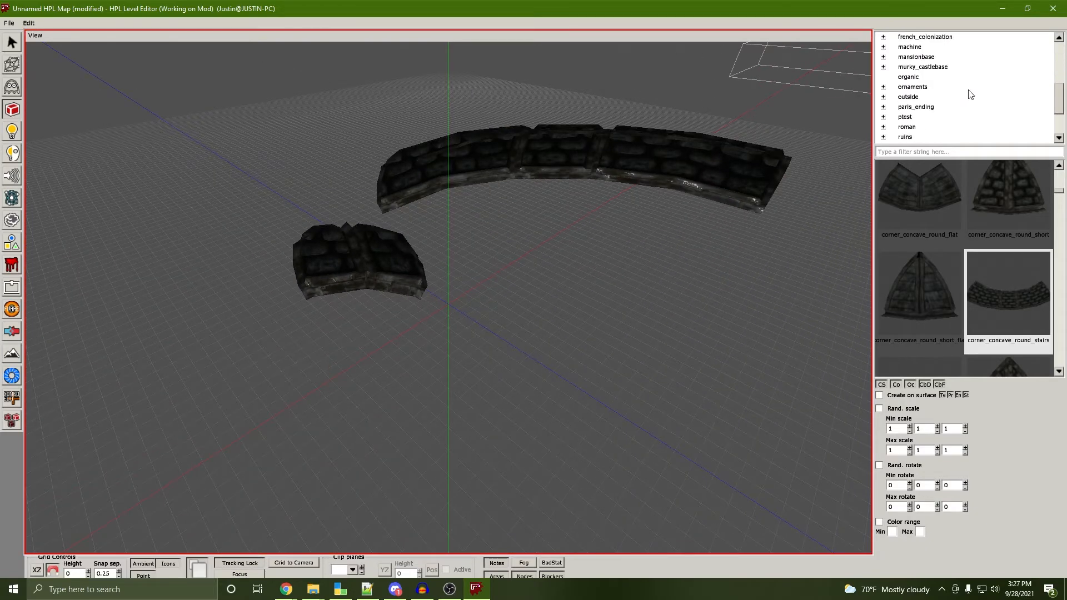
{"action": "left_click", "coordinate": [942, 59]}
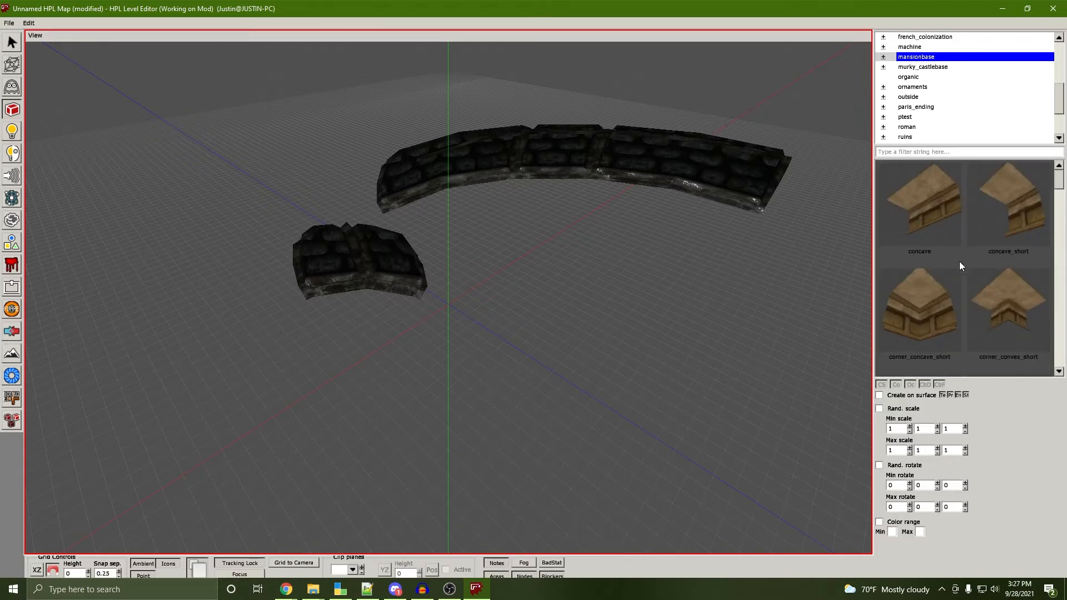
{"action": "scroll", "coordinate": [951, 254], "scroll_direction": "down", "scroll_amount": 5}
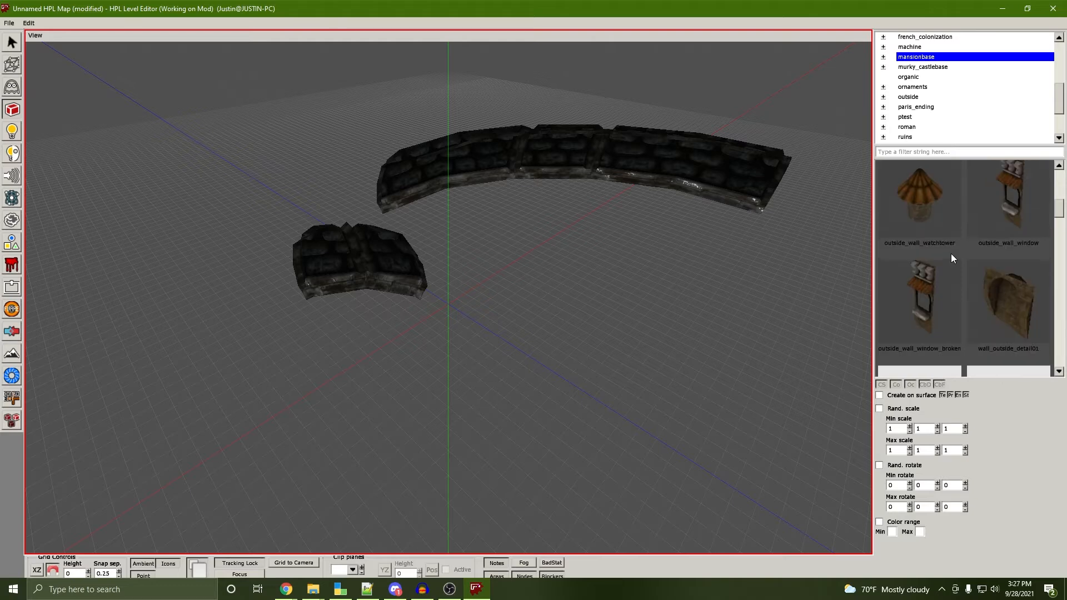
{"action": "scroll", "coordinate": [912, 236], "scroll_direction": "down", "scroll_amount": 5}
{"action": "left_click", "coordinate": [968, 246]}
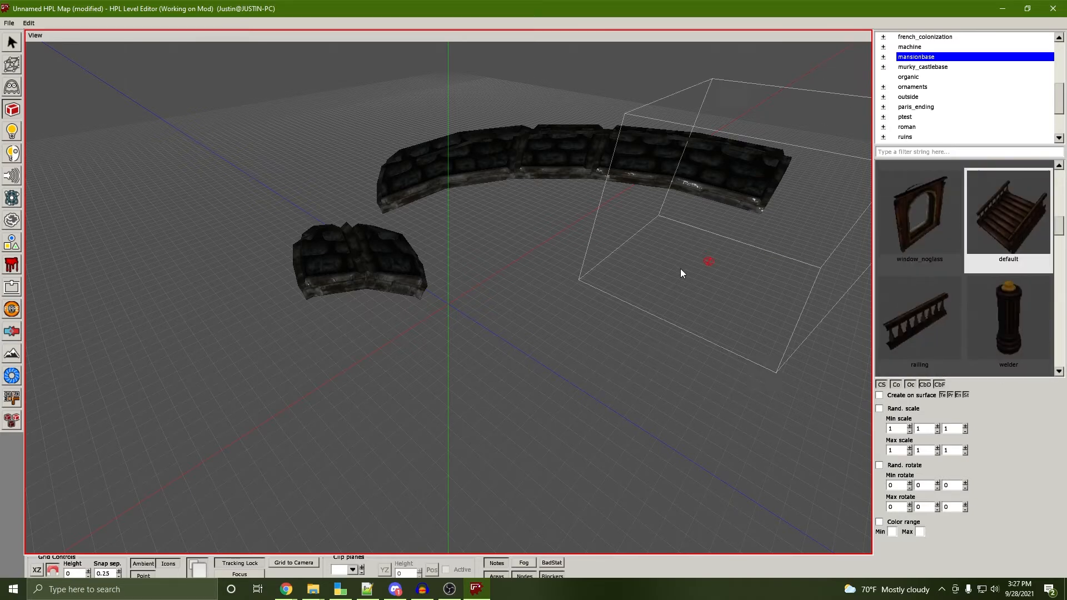
{"action": "left_click", "coordinate": [600, 289]}
{"action": "left_click_drag", "start_coordinate": [600, 289], "coordinate": [468, 279], "text": "alt"}
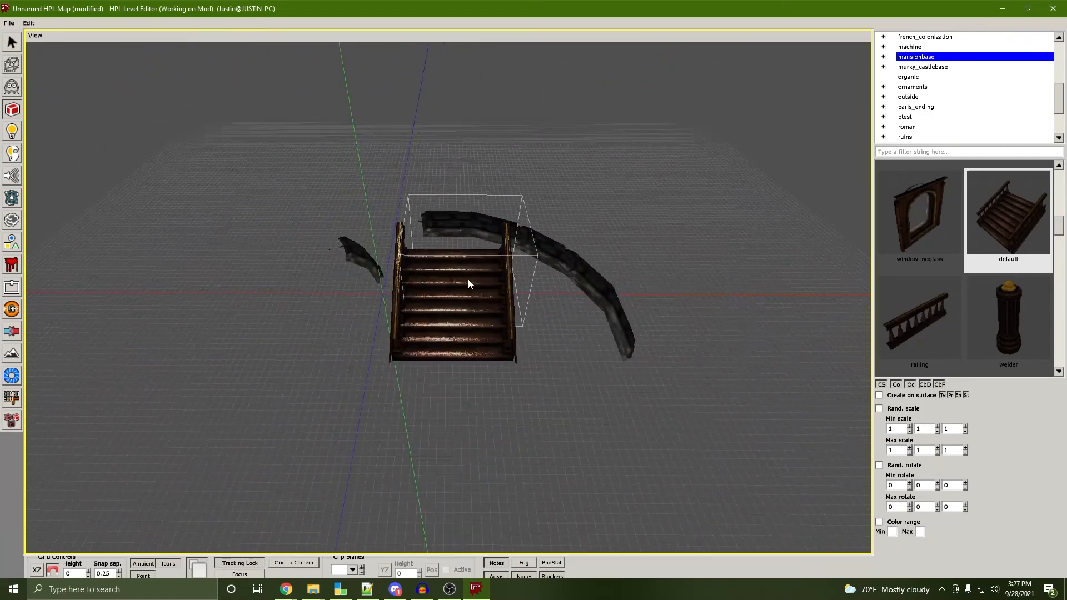
Select the two castlebase pieces and the mansionbase stairs together and delete them from the map
{"action": "left_click", "coordinate": [11, 43]}
{"action": "left_click_drag", "start_coordinate": [654, 217], "coordinate": [276, 513]}
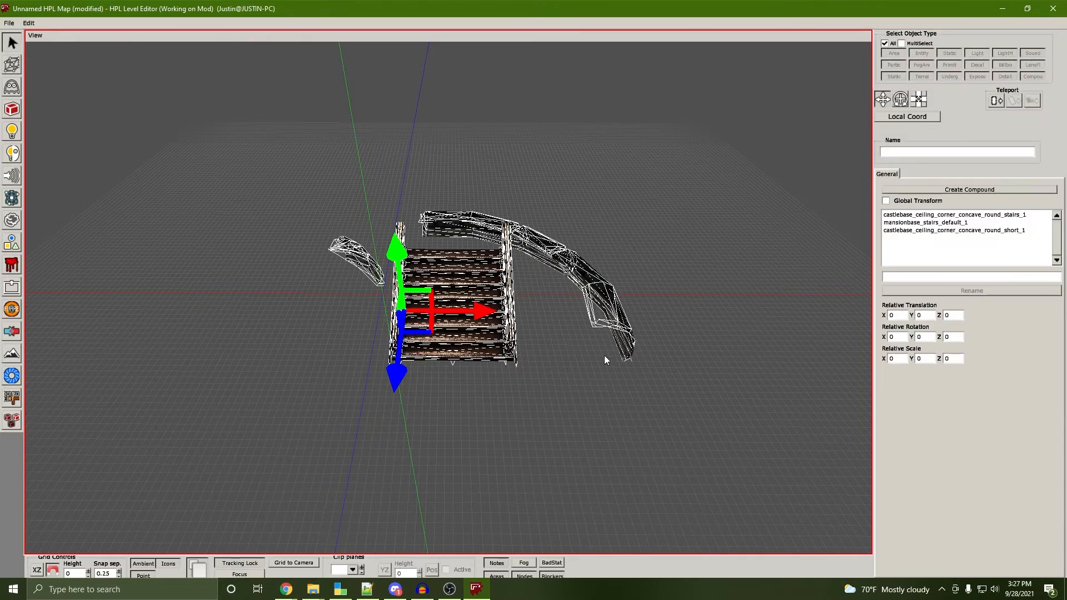
{"action": "key", "text": "Delete"}
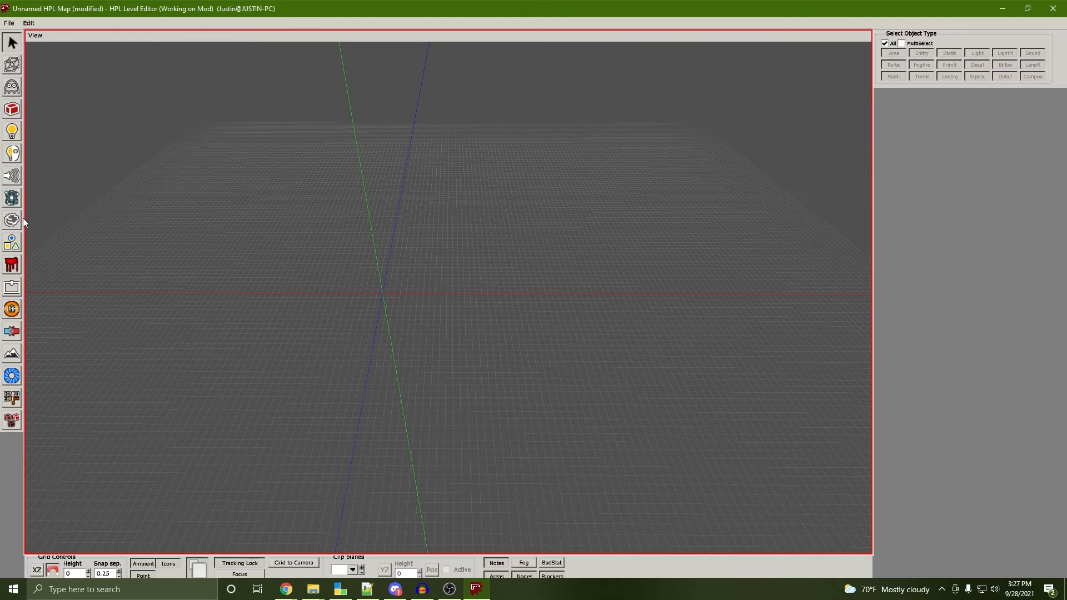
{"action": "left_click", "coordinate": [13, 243]}
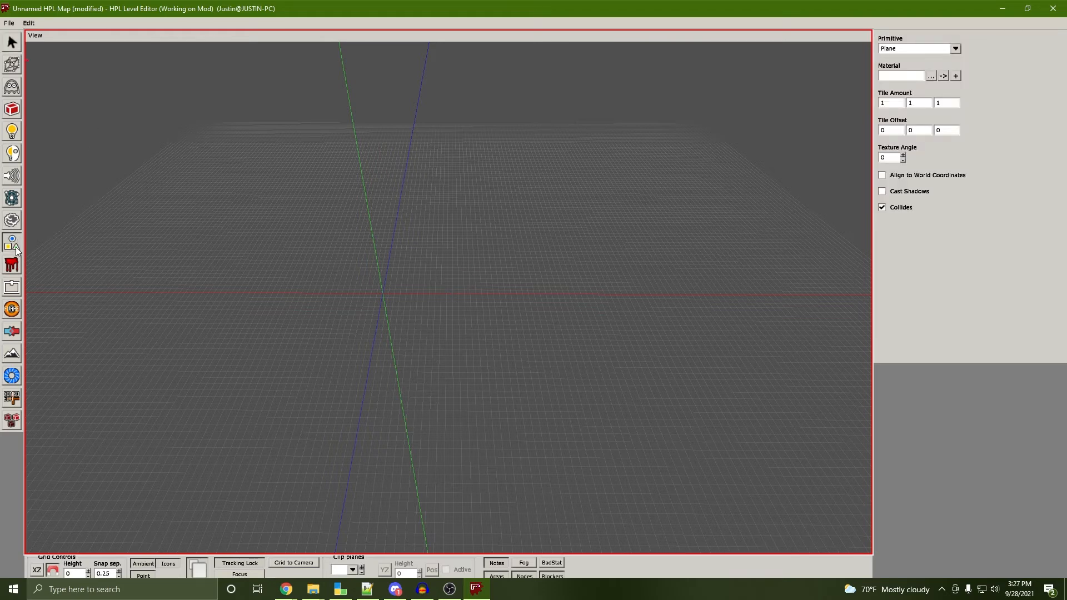
{"action": "left_click", "coordinate": [14, 201]}
{"action": "left_click", "coordinate": [13, 222]}
{"action": "left_click", "coordinate": [13, 244]}
Browse the sound event folders available for a sound object's file, and switch the browser mode to Sound Entity
{"action": "left_click", "coordinate": [12, 177]}
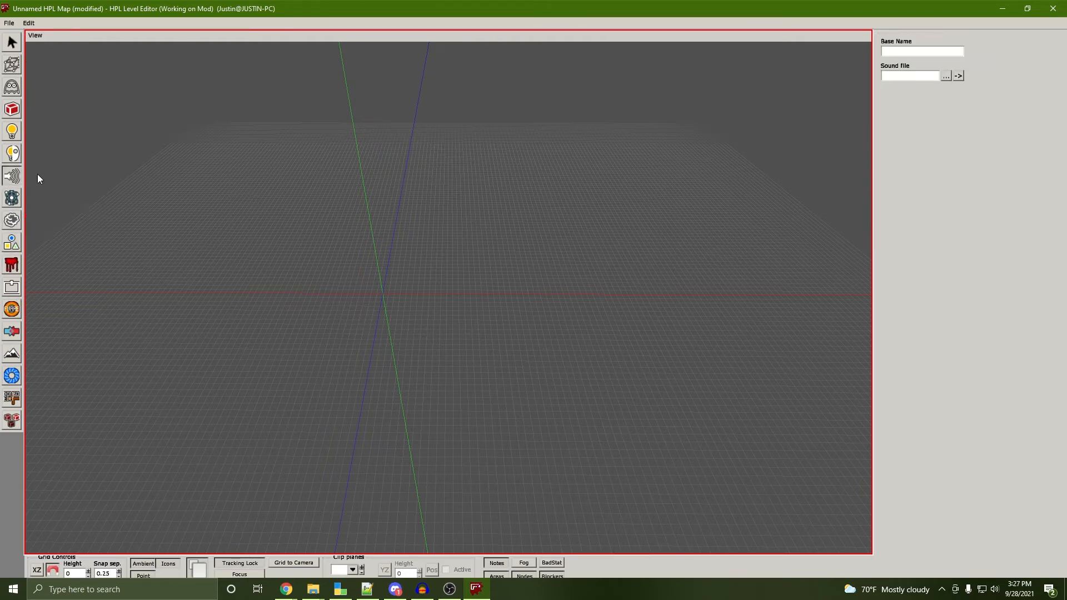
{"action": "left_click", "coordinate": [945, 76]}
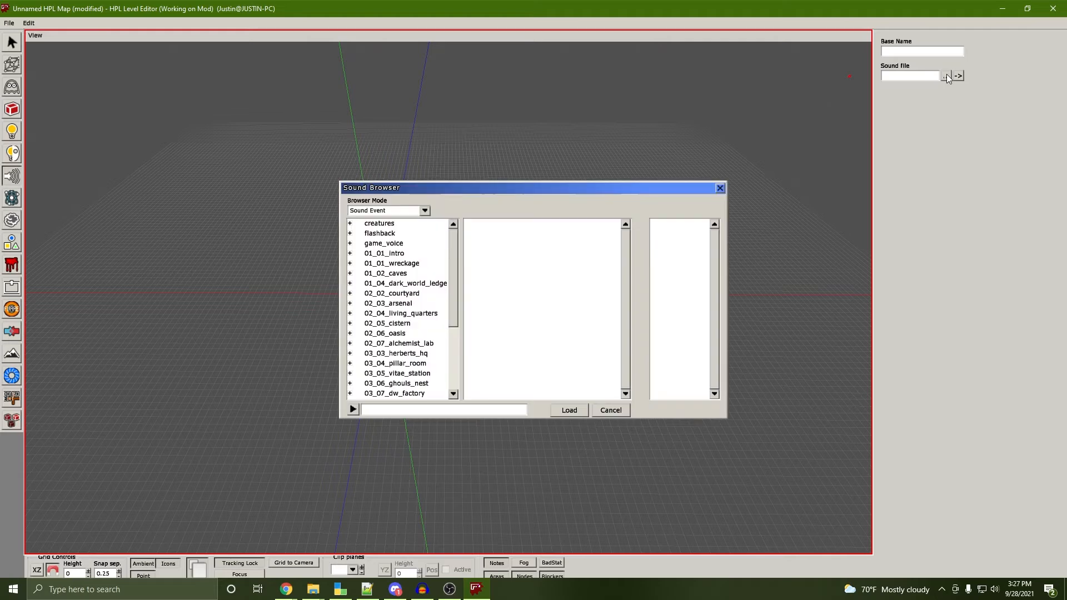
{"action": "left_click_drag", "start_coordinate": [456, 261], "coordinate": [447, 351]}
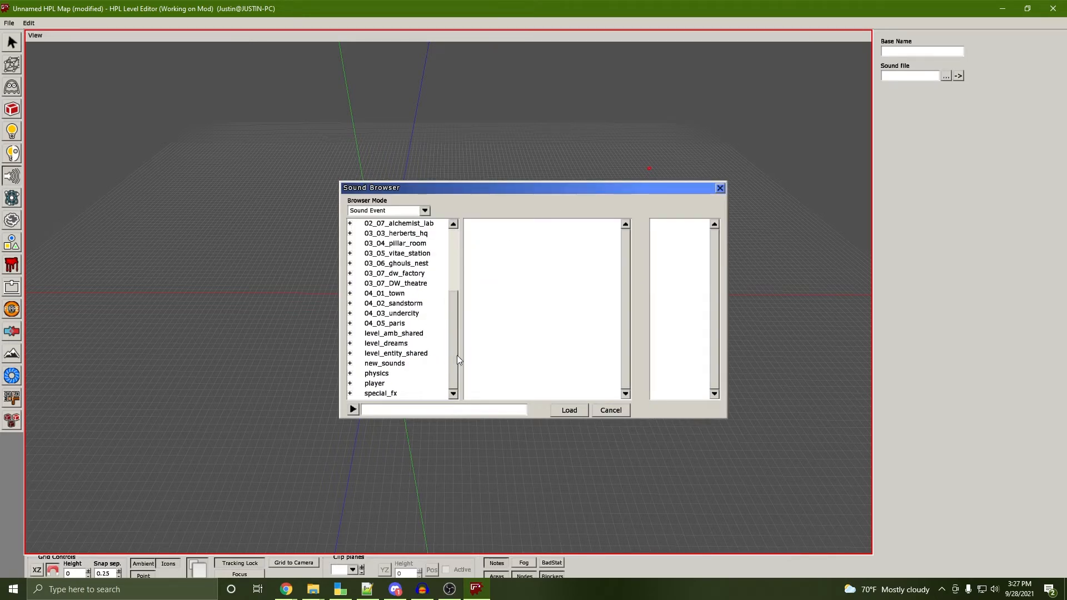
{"action": "left_click_drag", "start_coordinate": [456, 323], "coordinate": [450, 247]}
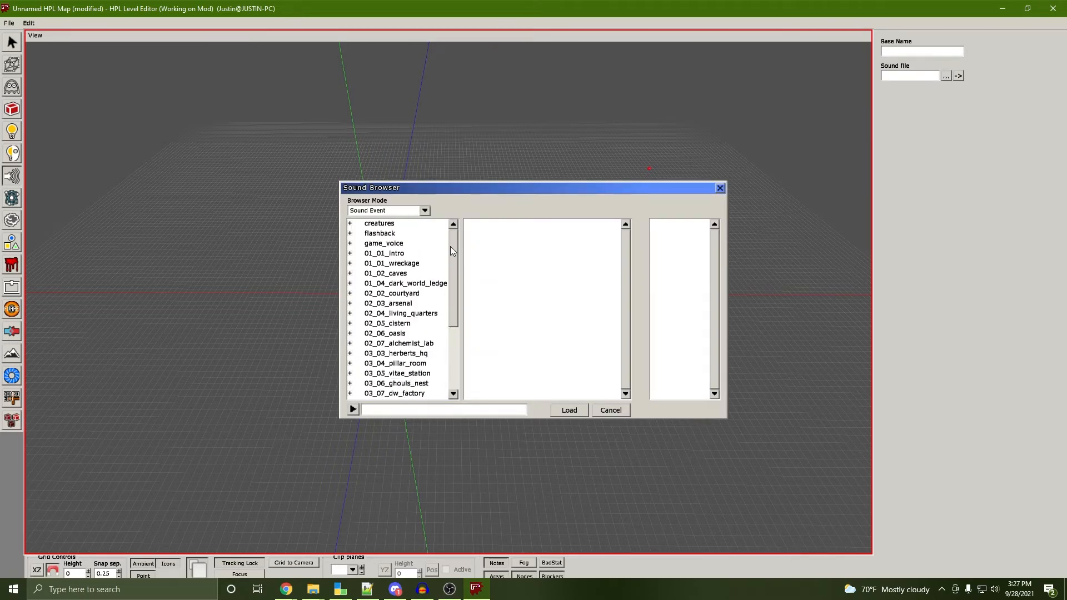
{"action": "left_click", "coordinate": [425, 210]}
{"action": "left_click", "coordinate": [380, 221]}
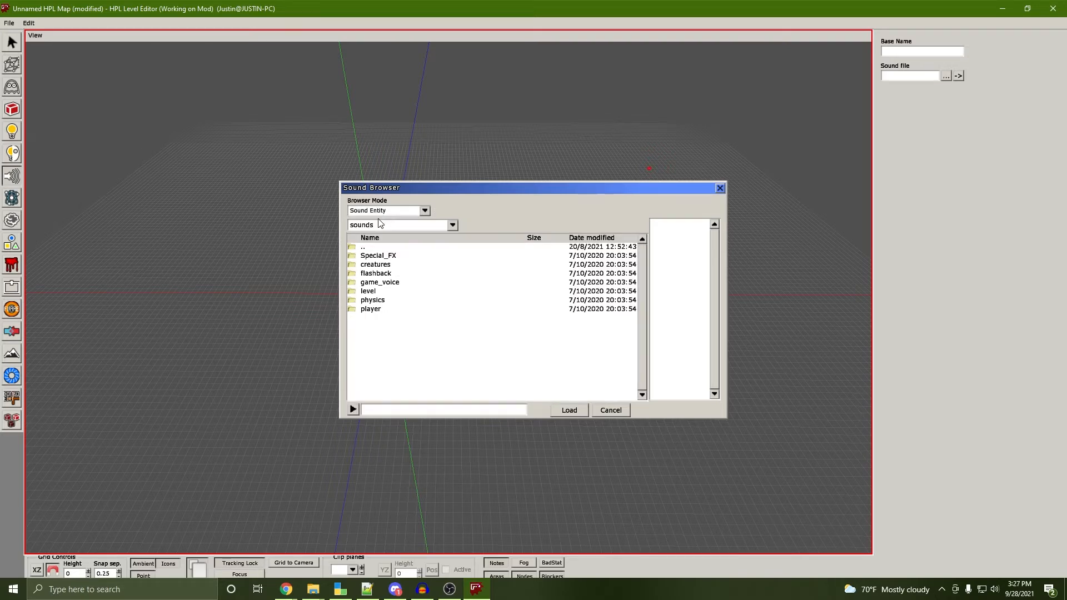
Browse the sound files to mods/thewake/assets/sounds and open its break folder
{"action": "double_click", "coordinate": [366, 246]}
{"action": "double_click", "coordinate": [378, 318]}
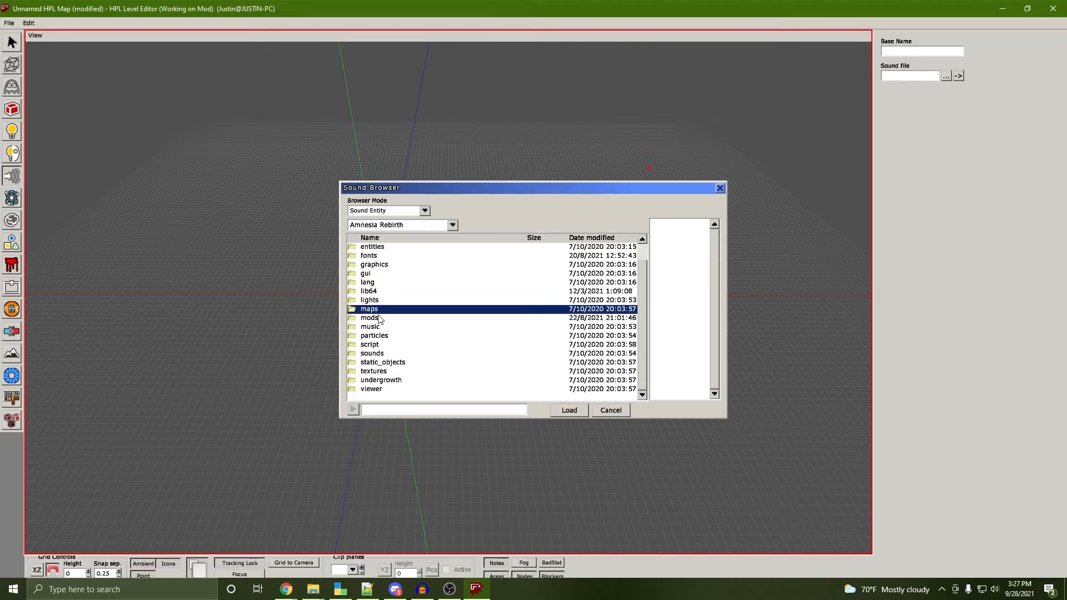
{"action": "double_click", "coordinate": [387, 344]}
{"action": "double_click", "coordinate": [372, 260]}
{"action": "double_click", "coordinate": [380, 310]}
{"action": "scroll", "coordinate": [397, 283], "scroll_direction": "down", "scroll_amount": 7}
{"action": "scroll", "coordinate": [582, 305], "scroll_direction": "down", "scroll_amount": 6}
{"action": "left_click", "coordinate": [401, 328]}
{"action": "left_click", "coordinate": [392, 353]}
{"action": "scroll", "coordinate": [400, 326], "scroll_direction": "up", "scroll_amount": 7}
{"action": "scroll", "coordinate": [400, 327], "scroll_direction": "down", "scroll_amount": 2}
{"action": "left_click", "coordinate": [396, 301]}
{"action": "double_click", "coordinate": [396, 303]}
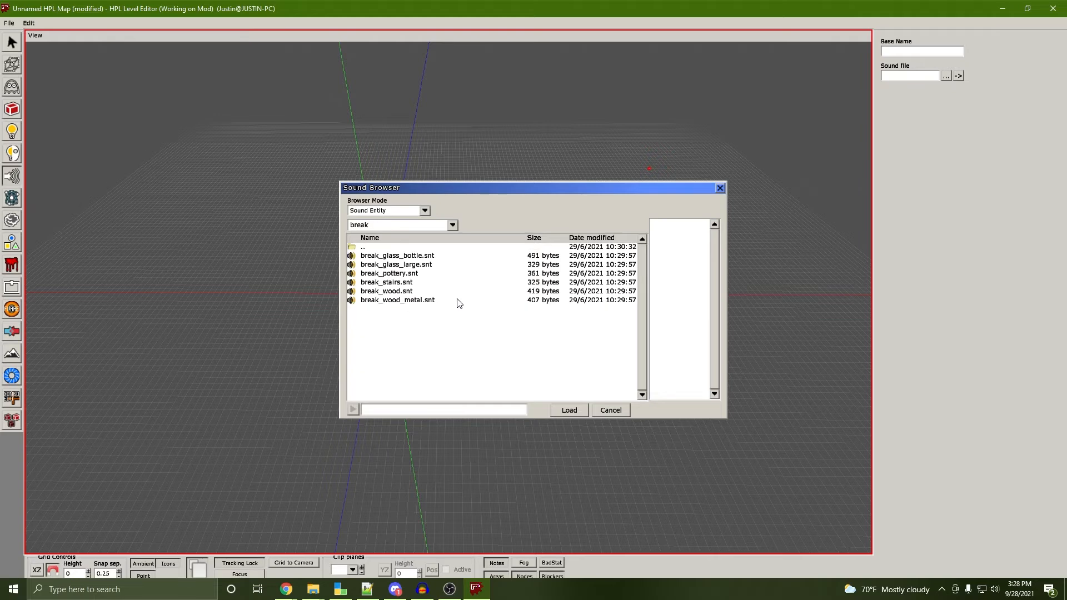
Inspect the properties of break_glass_bottle.snt, and close the sound browser without loading a sound
{"action": "left_click", "coordinate": [403, 257]}
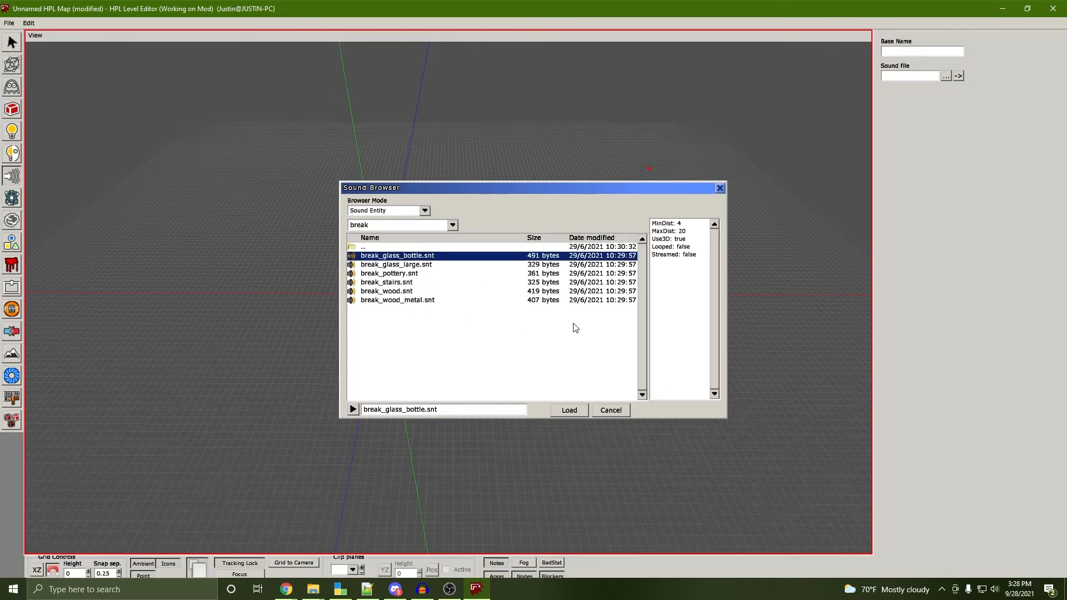
{"action": "left_click", "coordinate": [479, 291]}
{"action": "left_click", "coordinate": [611, 410]}
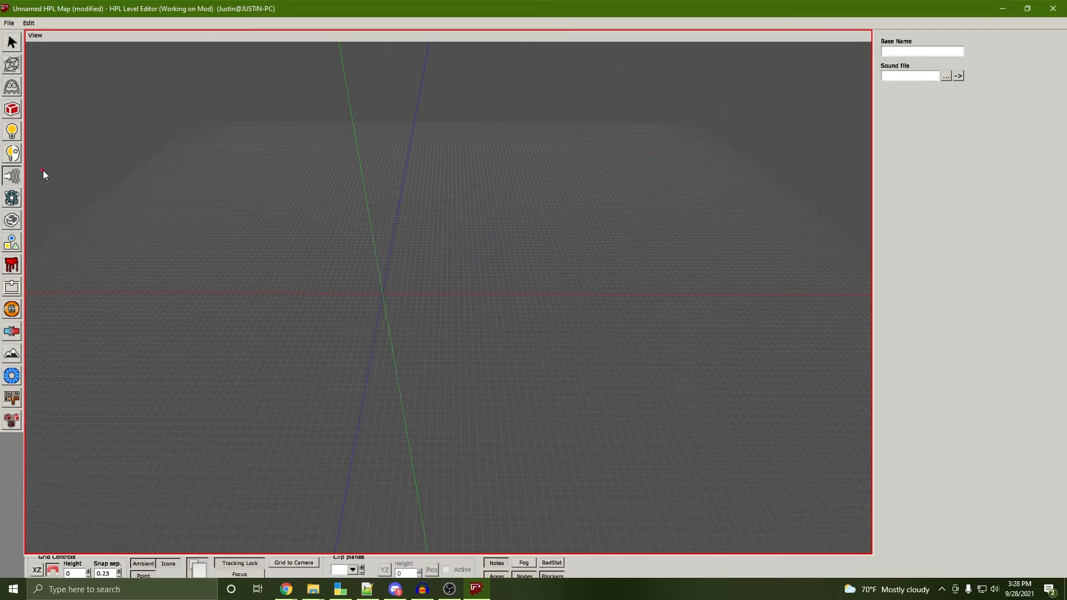
Start choosing a particle system file and browse to the mods/thewake/assets/particles folder
{"action": "left_click", "coordinate": [12, 197]}
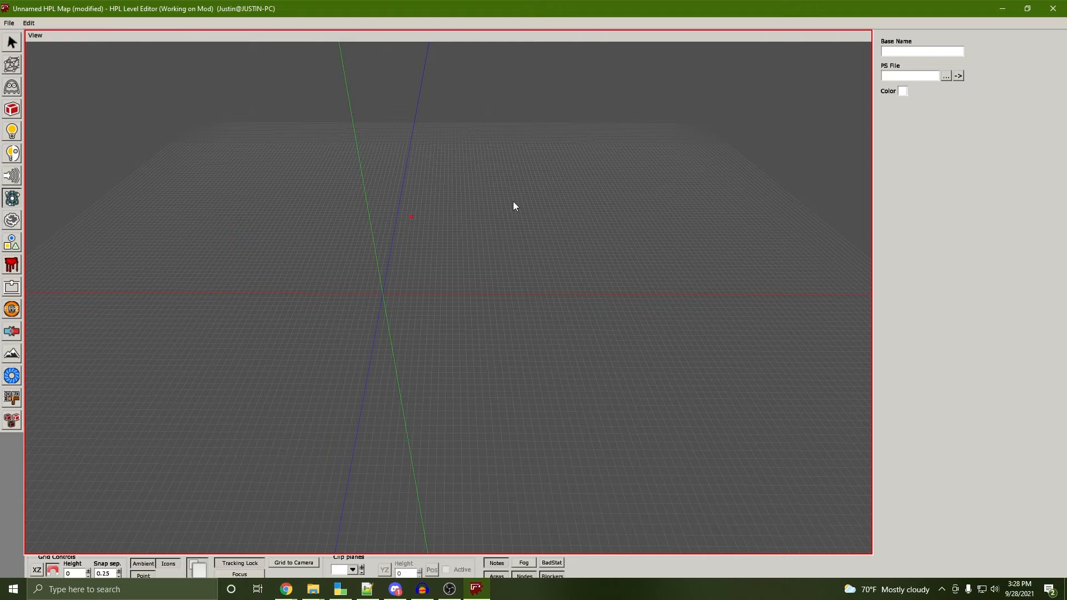
{"action": "left_click", "coordinate": [945, 76]}
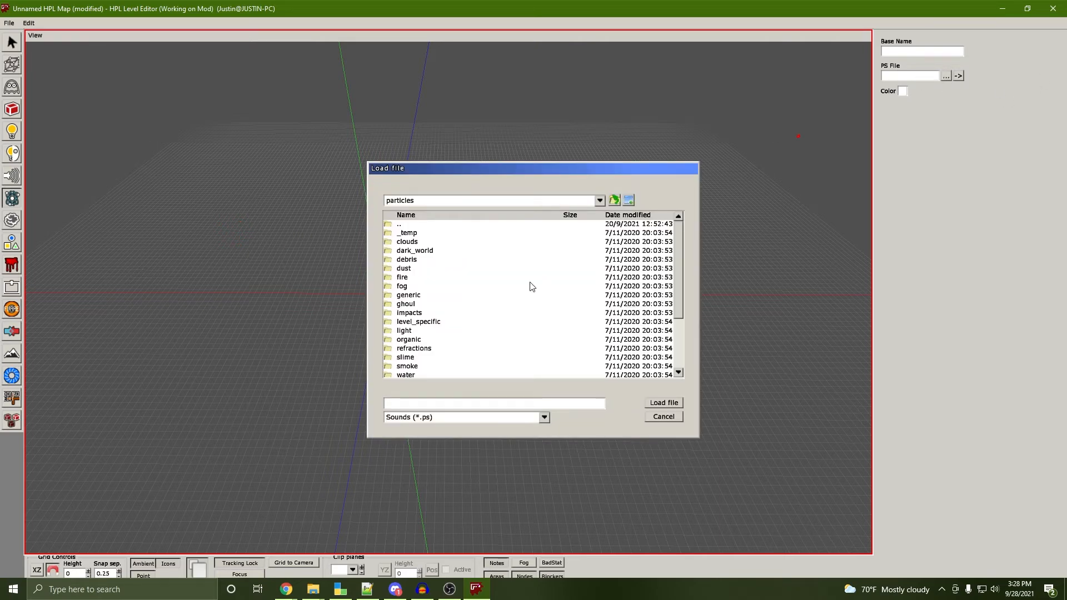
{"action": "scroll", "coordinate": [531, 287], "scroll_direction": "down", "scroll_amount": 1}
{"action": "scroll", "coordinate": [441, 243], "scroll_direction": "up", "scroll_amount": 1}
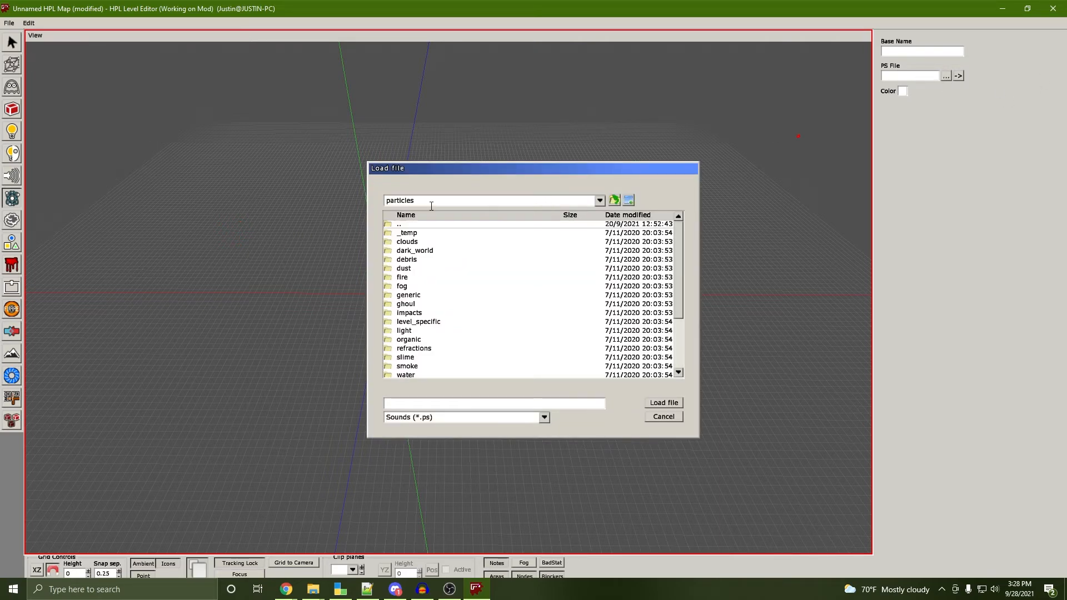
{"action": "double_click", "coordinate": [454, 224]}
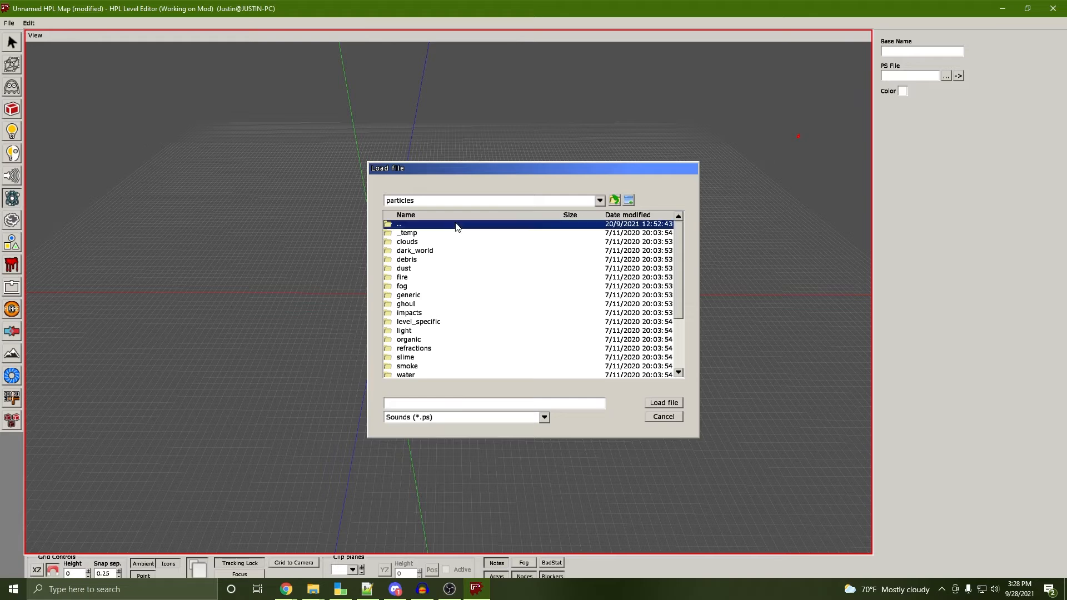
{"action": "scroll", "coordinate": [451, 265], "scroll_direction": "down", "scroll_amount": 3}
{"action": "double_click", "coordinate": [406, 295]}
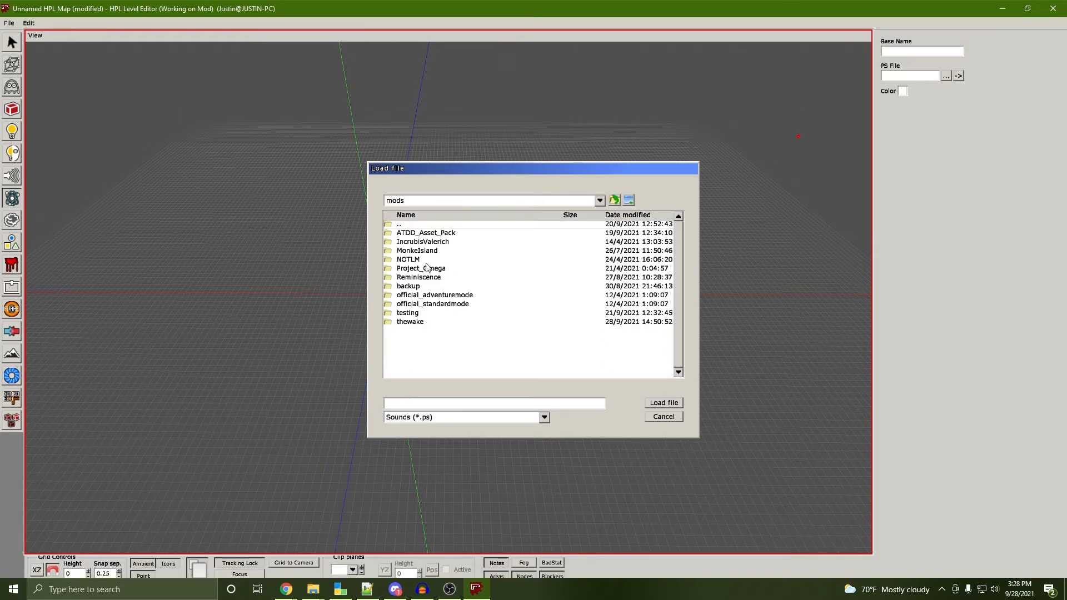
{"action": "double_click", "coordinate": [413, 322]}
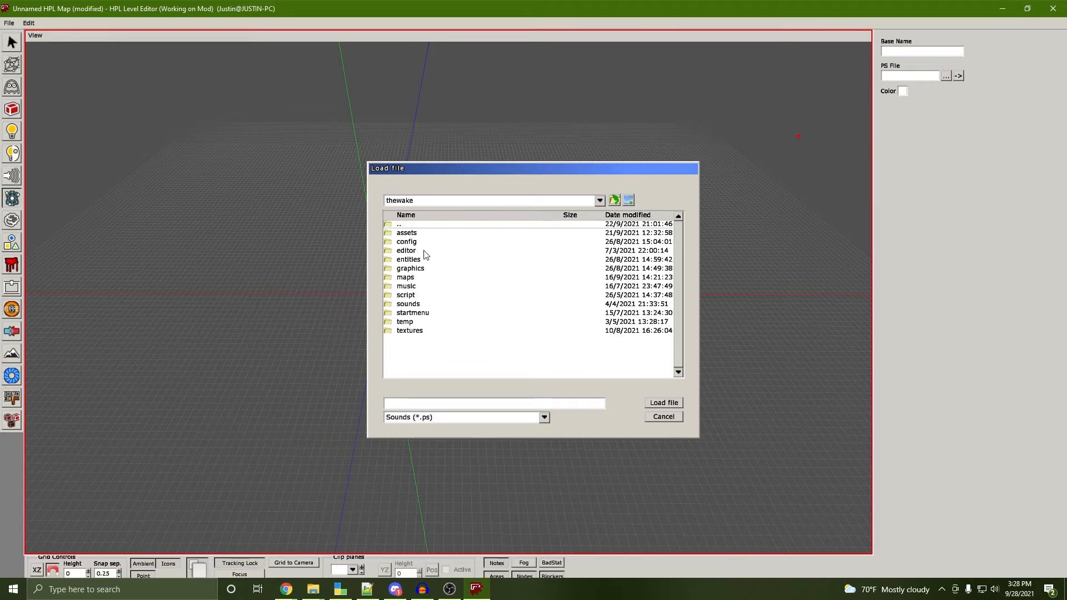
{"action": "double_click", "coordinate": [421, 233]}
{"action": "left_click", "coordinate": [412, 278]}
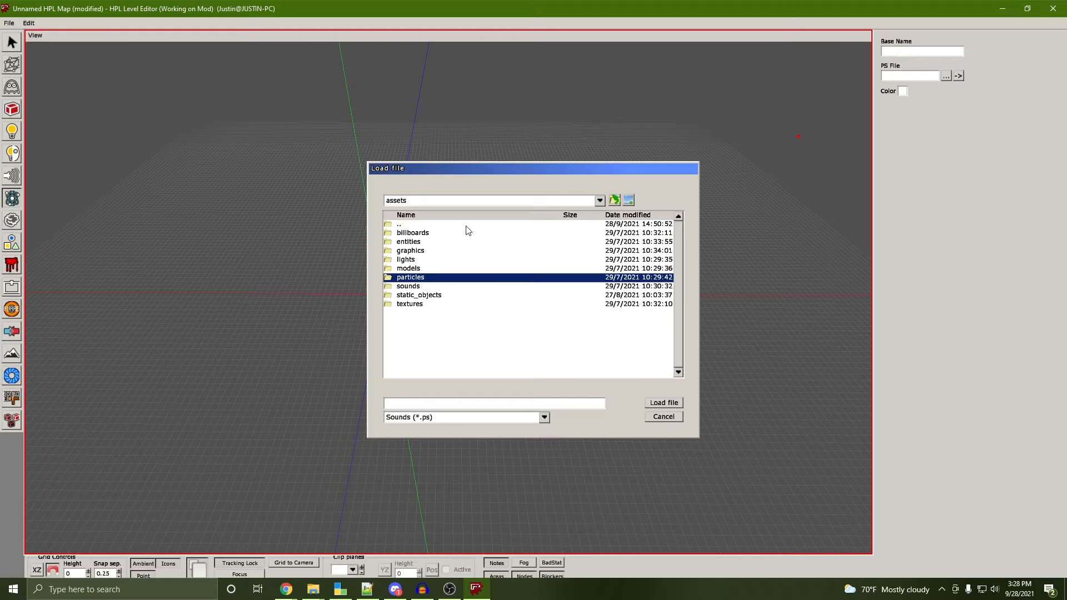
{"action": "double_click", "coordinate": [427, 278]}
Look through the particle system files, including ps_blood_tiny_splash.ps, and cancel without loading one
{"action": "scroll", "coordinate": [430, 278], "scroll_direction": "down", "scroll_amount": 5}
{"action": "left_click", "coordinate": [439, 317]}
{"action": "scroll", "coordinate": [446, 300], "scroll_direction": "down", "scroll_amount": 3}
{"action": "scroll", "coordinate": [447, 303], "scroll_direction": "down", "scroll_amount": 12}
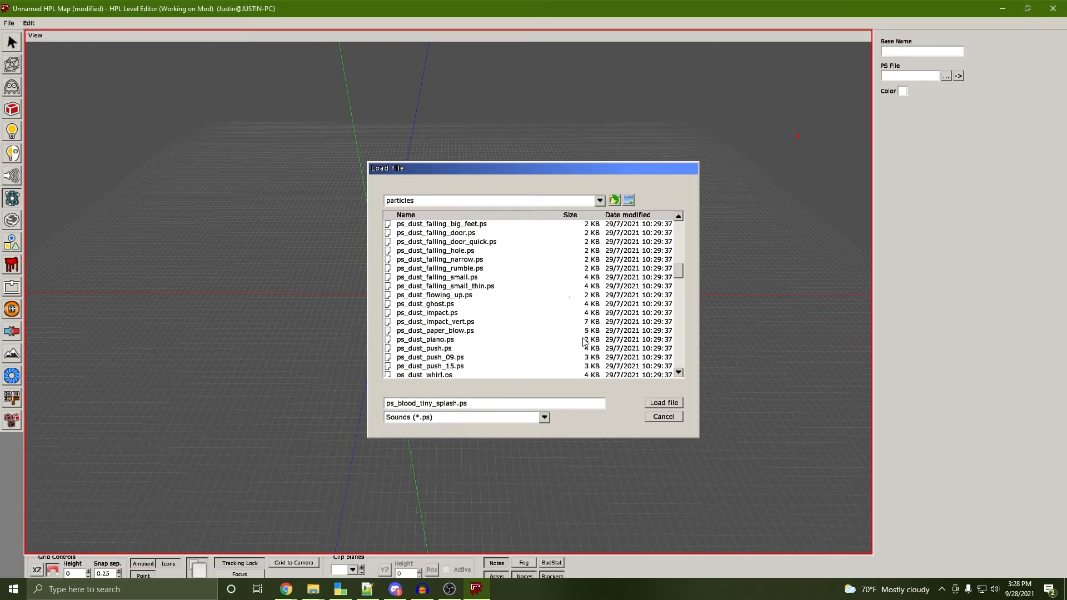
{"action": "left_click_drag", "start_coordinate": [678, 281], "coordinate": [674, 395]}
{"action": "left_click", "coordinate": [665, 417]}
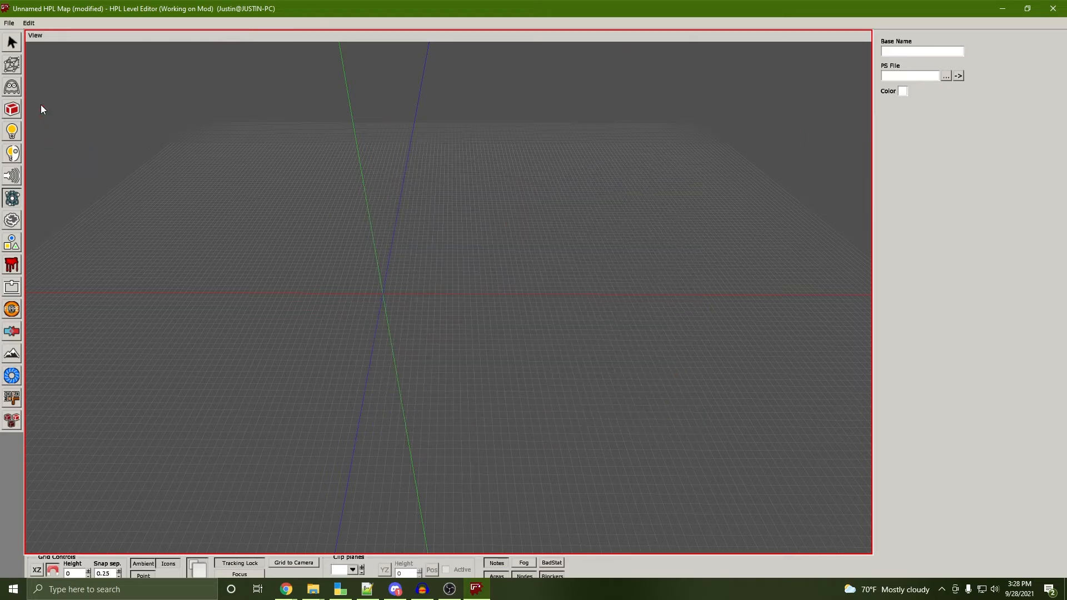
Switch to the entity tool and list the models in the character category
{"action": "left_click", "coordinate": [11, 87]}
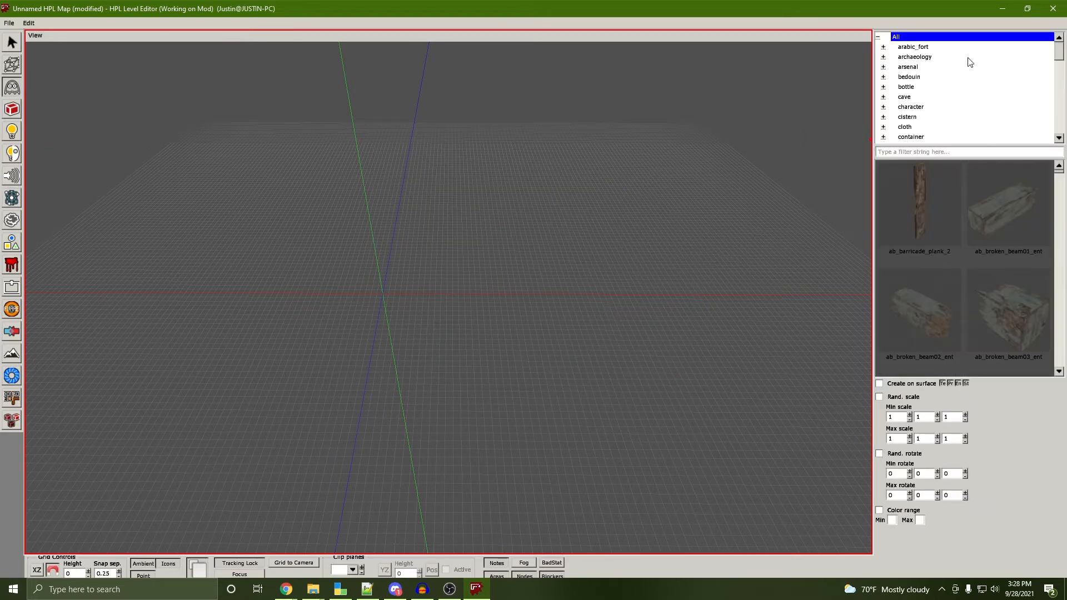
{"action": "scroll", "coordinate": [971, 273], "scroll_direction": "down", "scroll_amount": 1}
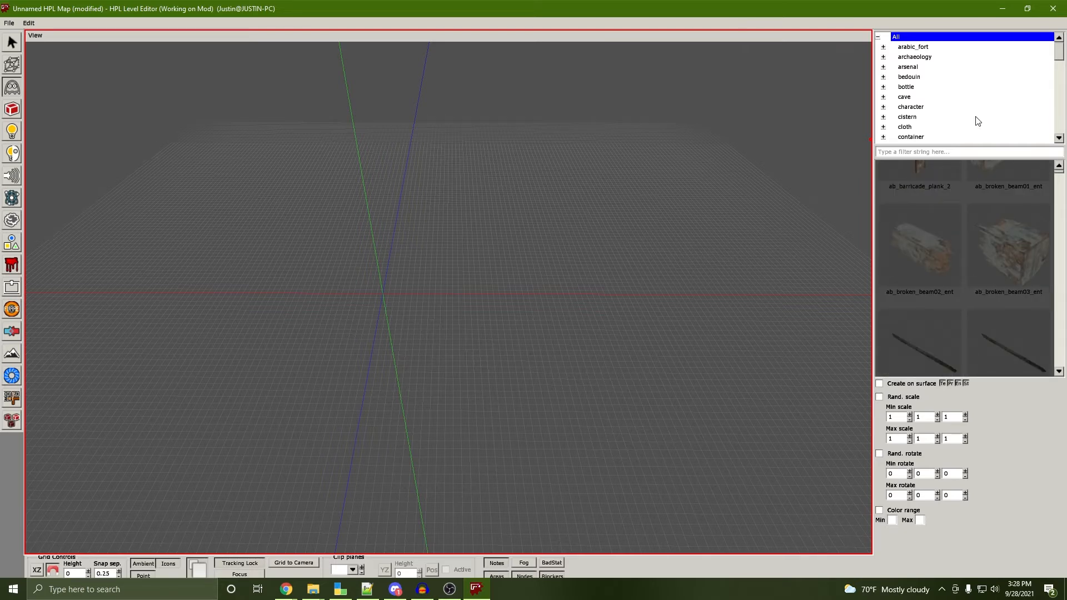
{"action": "scroll", "coordinate": [973, 108], "scroll_direction": "down", "scroll_amount": 2}
{"action": "scroll", "coordinate": [967, 103], "scroll_direction": "up", "scroll_amount": 2}
{"action": "scroll", "coordinate": [942, 107], "scroll_direction": "down", "scroll_amount": 2}
{"action": "left_click", "coordinate": [910, 57]}
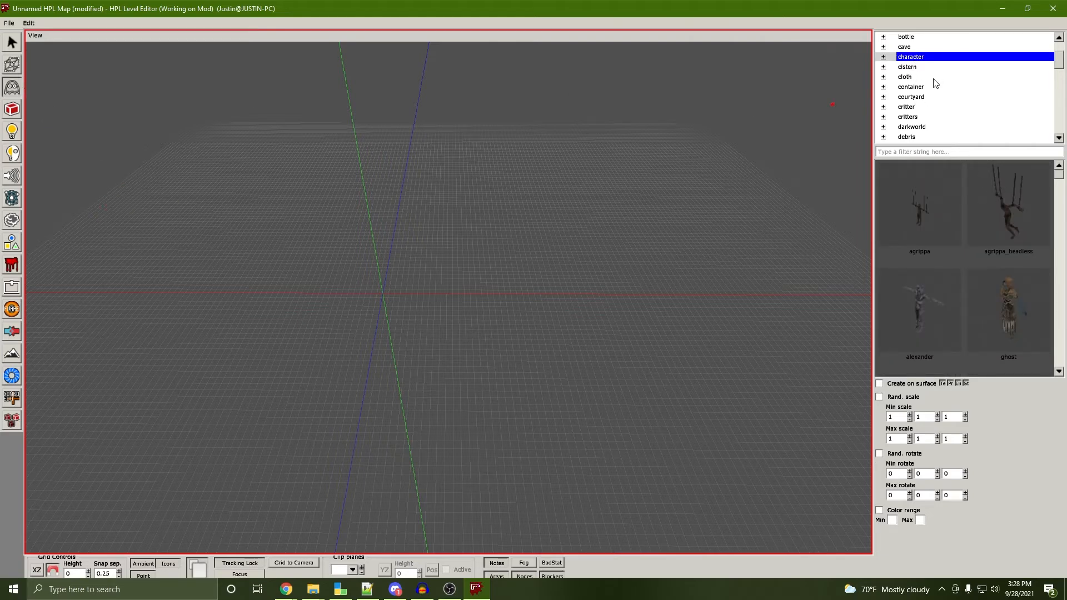
Look through the character entities, starting from agrippa_headless
{"action": "left_click", "coordinate": [1000, 238]}
{"action": "scroll", "coordinate": [1002, 222], "scroll_direction": "down", "scroll_amount": 5}
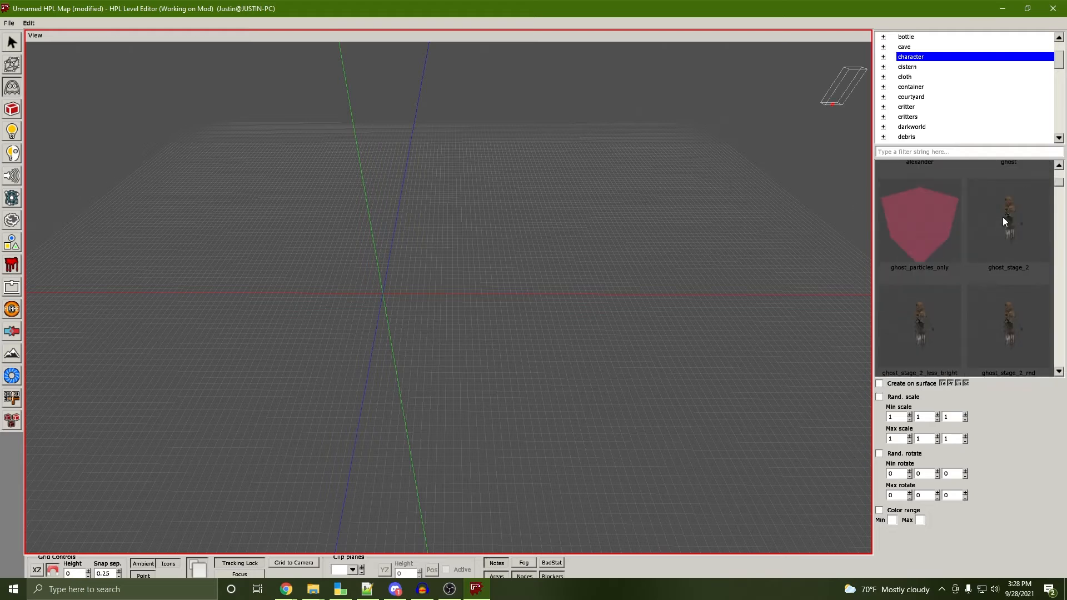
{"action": "scroll", "coordinate": [1036, 208], "scroll_direction": "down", "scroll_amount": 5}
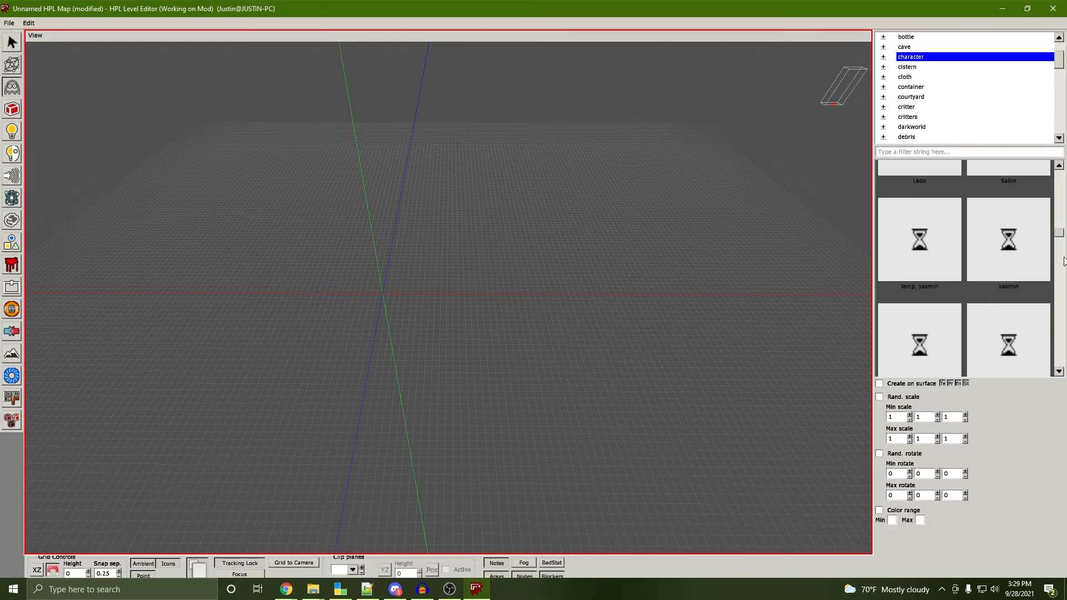
{"action": "scroll", "coordinate": [898, 238], "scroll_direction": "up", "scroll_amount": 5}
{"action": "scroll", "coordinate": [974, 268], "scroll_direction": "down", "scroll_amount": 2}
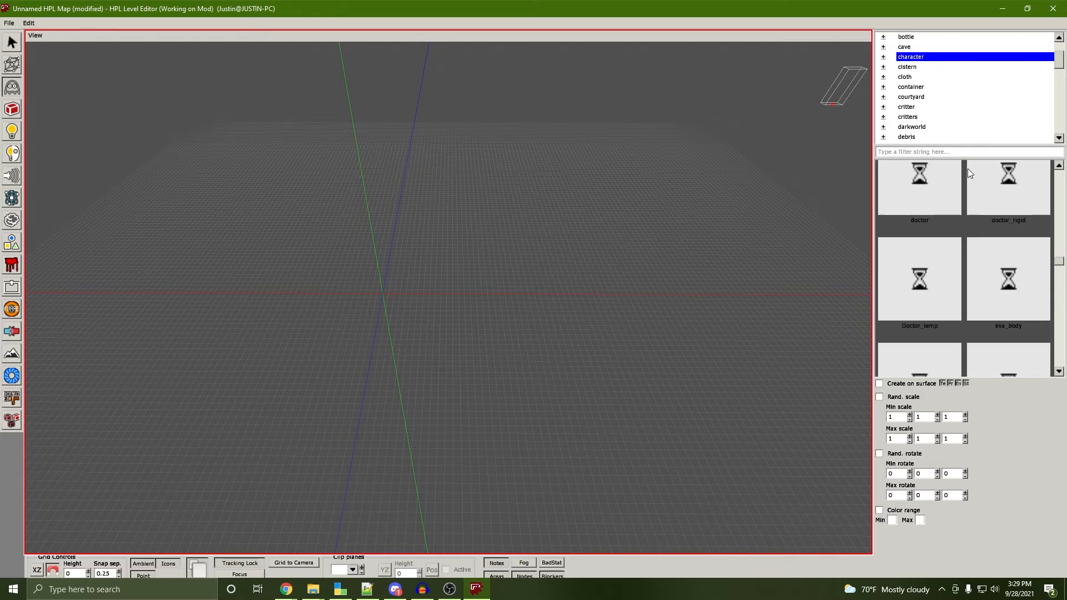
Place a servant_grunt and a servant_brute from the enemy category on the grid near the origin
{"action": "left_click_drag", "start_coordinate": [1058, 65], "coordinate": [1054, 94]}
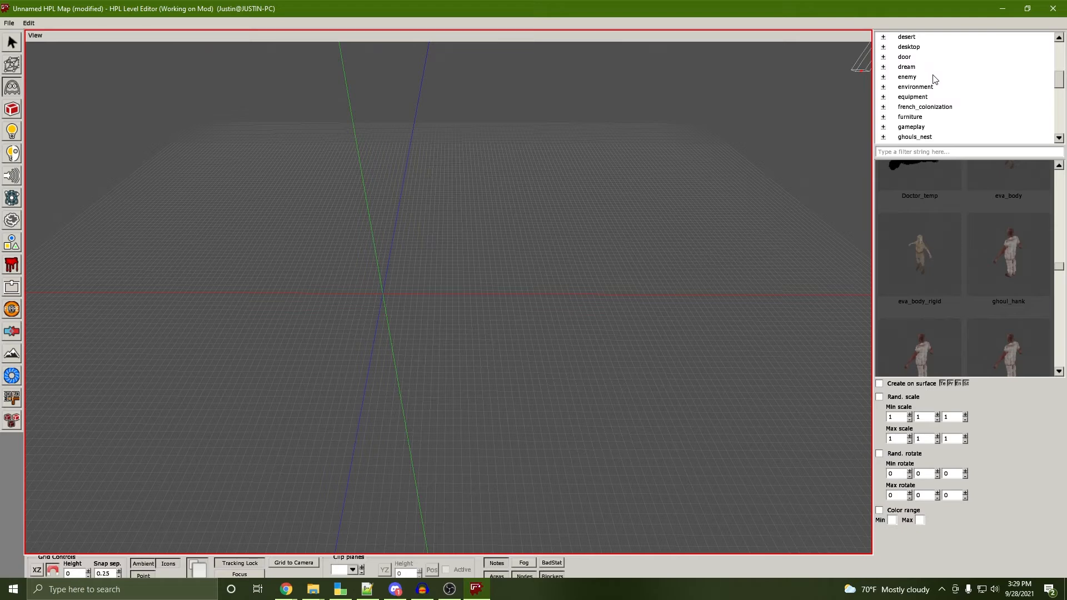
{"action": "left_click", "coordinate": [915, 78]}
{"action": "left_click", "coordinate": [1012, 217]}
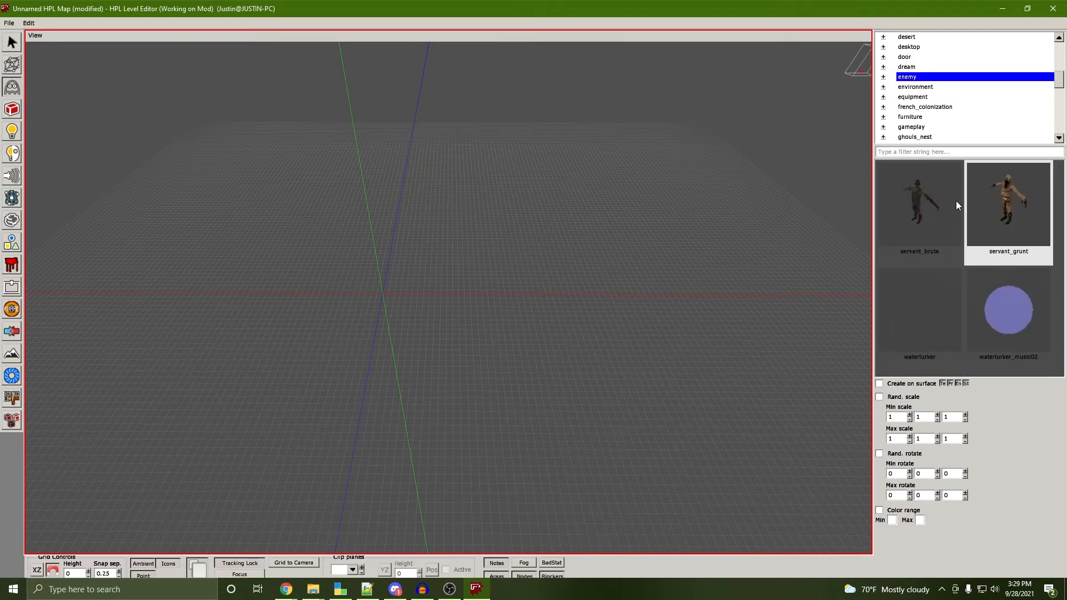
{"action": "left_click", "coordinate": [499, 347]}
{"action": "scroll", "coordinate": [533, 369], "scroll_direction": "up", "scroll_amount": 7}
{"action": "left_click", "coordinate": [884, 247]}
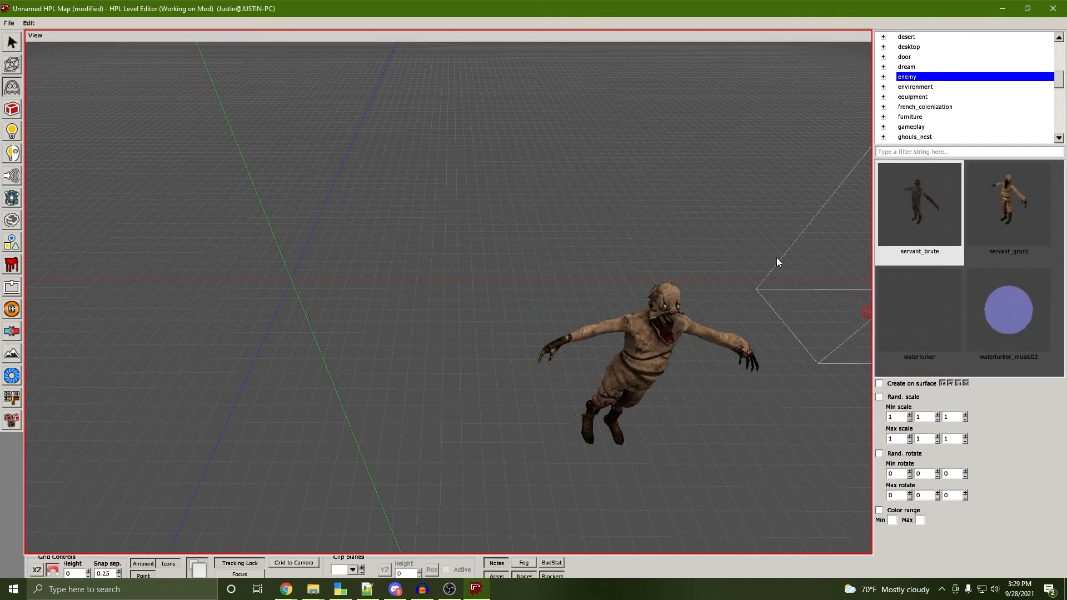
{"action": "left_click", "coordinate": [505, 266]}
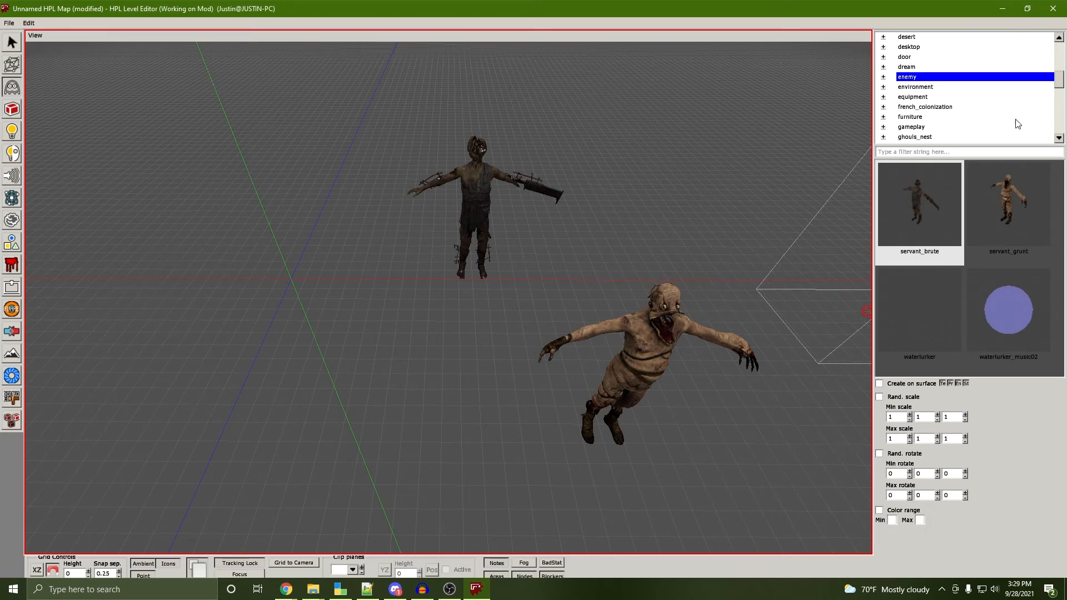
Look through the entity categories and the models in the ptest category
{"action": "scroll", "coordinate": [966, 100], "scroll_direction": "down", "scroll_amount": 6}
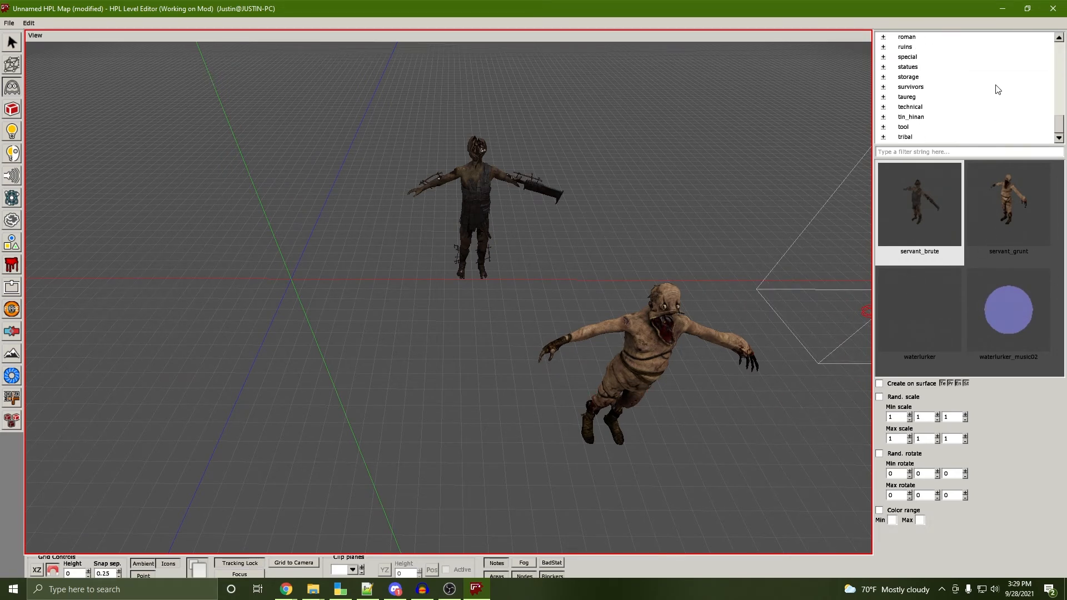
{"action": "scroll", "coordinate": [945, 96], "scroll_direction": "up", "scroll_amount": 5}
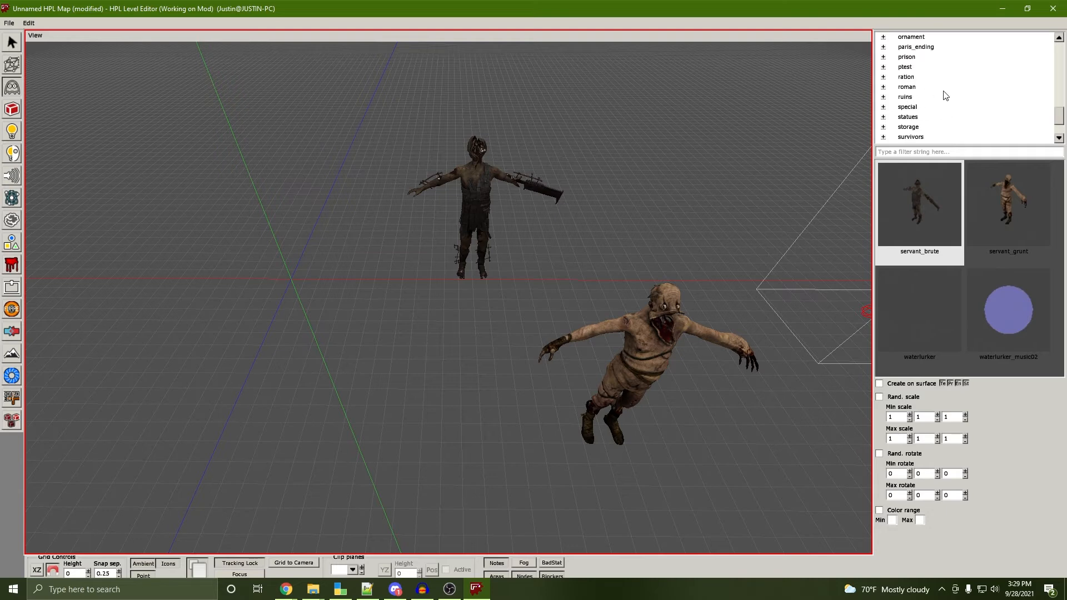
{"action": "left_click", "coordinate": [903, 67]}
{"action": "scroll", "coordinate": [982, 224], "scroll_direction": "down", "scroll_amount": 10}
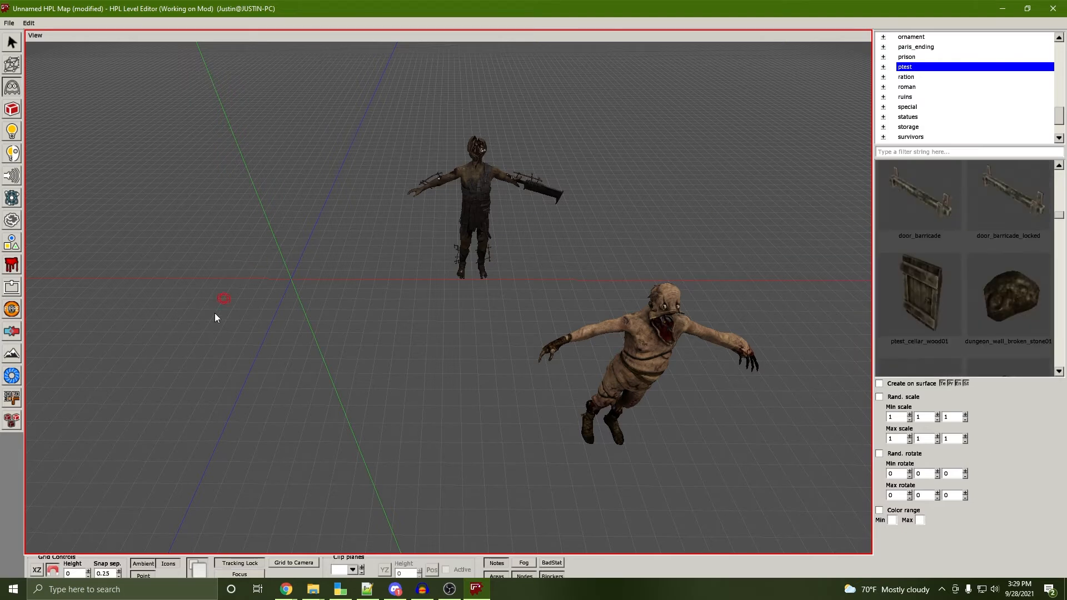
{"action": "scroll", "coordinate": [234, 298], "scroll_direction": "down", "scroll_amount": 5}
{"action": "left_click_drag", "start_coordinate": [250, 298], "coordinate": [500, 255], "text": "alt"}
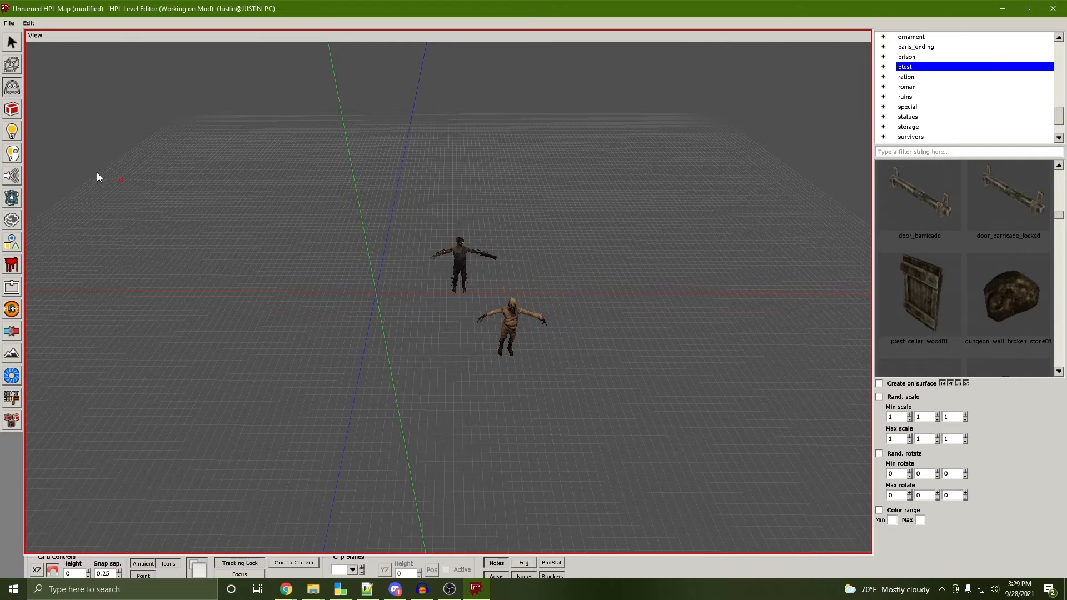
Select both placed enemies in the scene and delete them
{"action": "left_click", "coordinate": [12, 43]}
{"action": "left_click_drag", "start_coordinate": [663, 170], "coordinate": [276, 503]}
{"action": "key", "text": "Delete"}
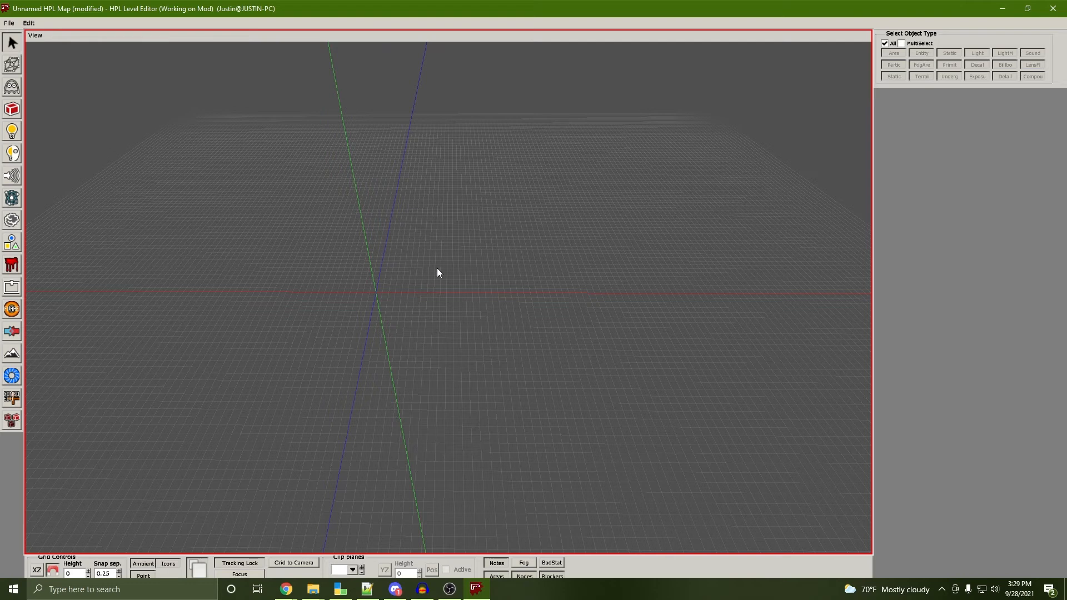
Exit the level editor without saving the unnamed map
{"action": "left_click", "coordinate": [1052, 9]}
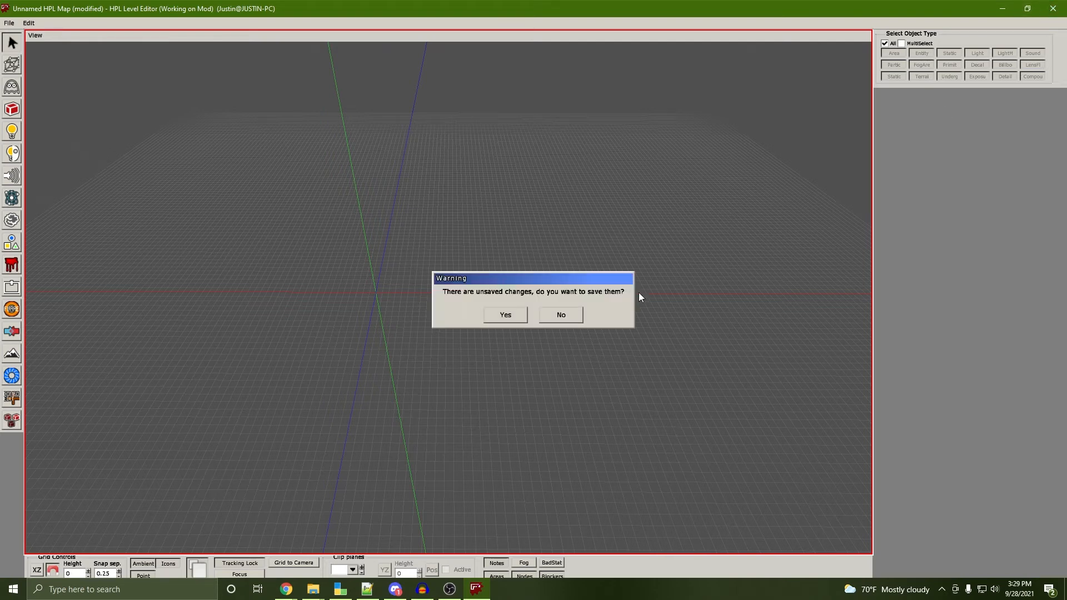
{"action": "left_click", "coordinate": [506, 315]}
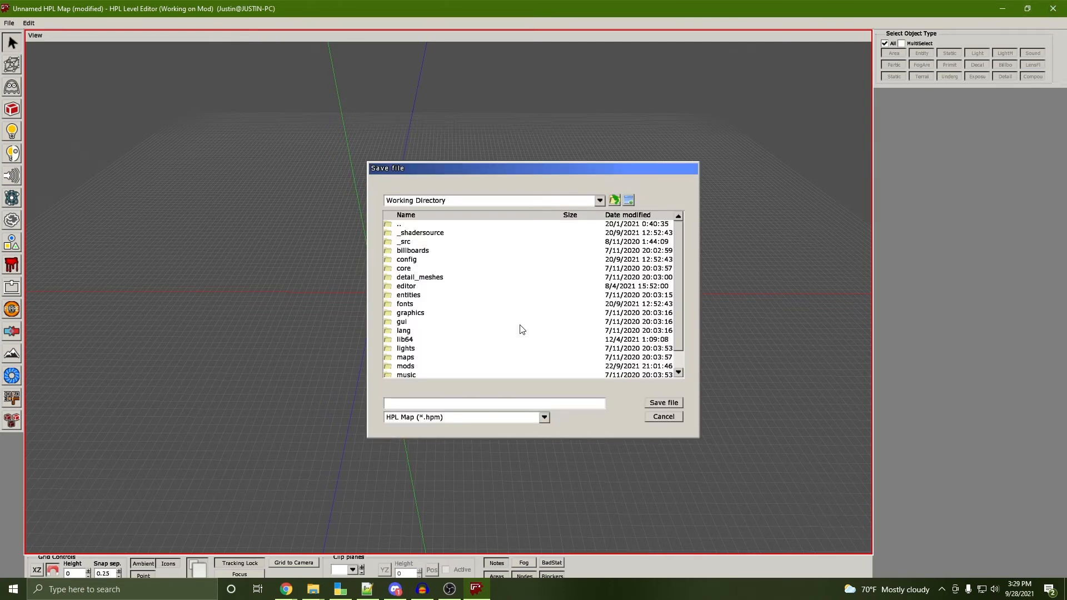
{"action": "left_click", "coordinate": [664, 417]}
{"action": "left_click", "coordinate": [558, 315]}
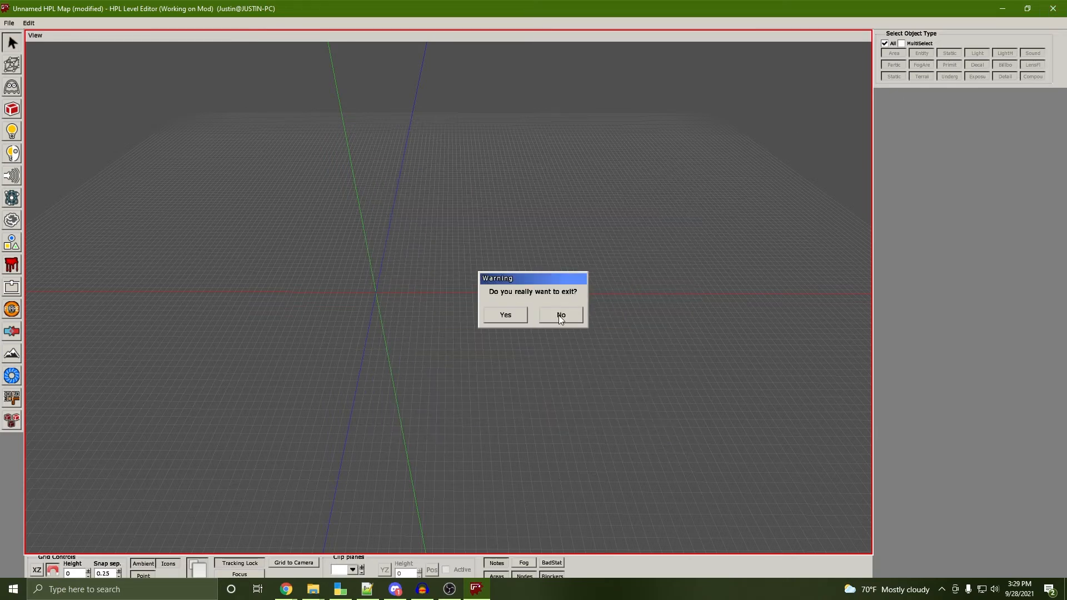
{"action": "left_click", "coordinate": [522, 315]}
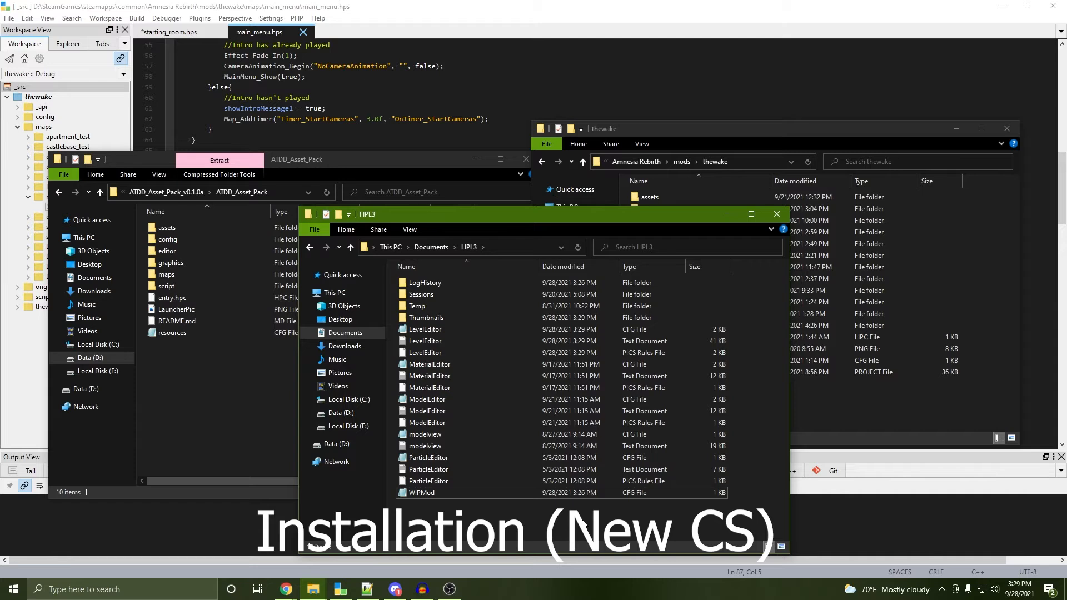
Review the WIPMod file in the HPL3 documents folder alongside the contents of the thewake mod folder
{"action": "left_click", "coordinate": [837, 391]}
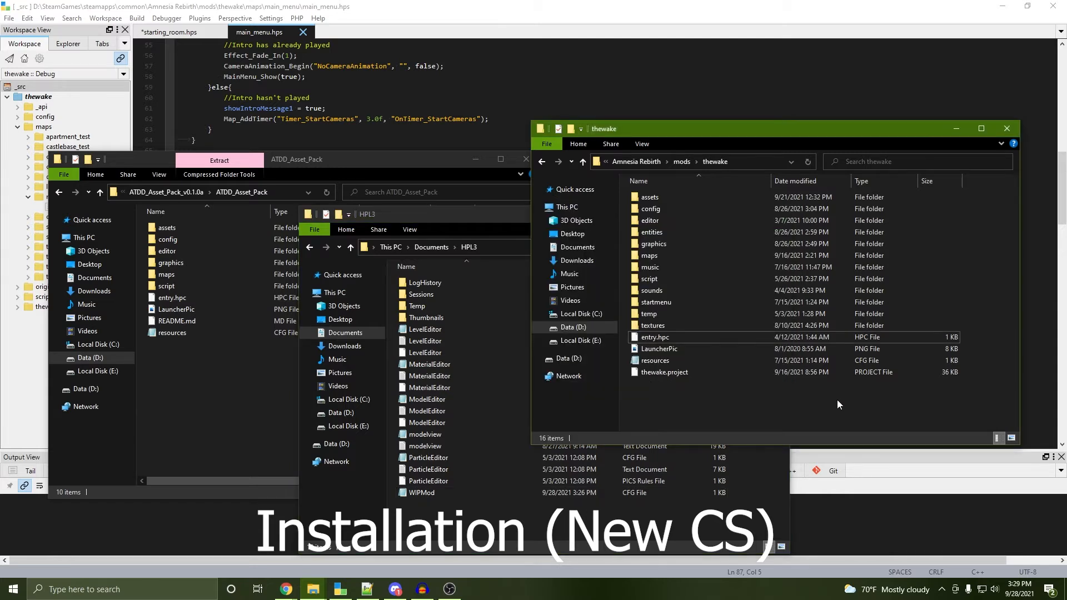
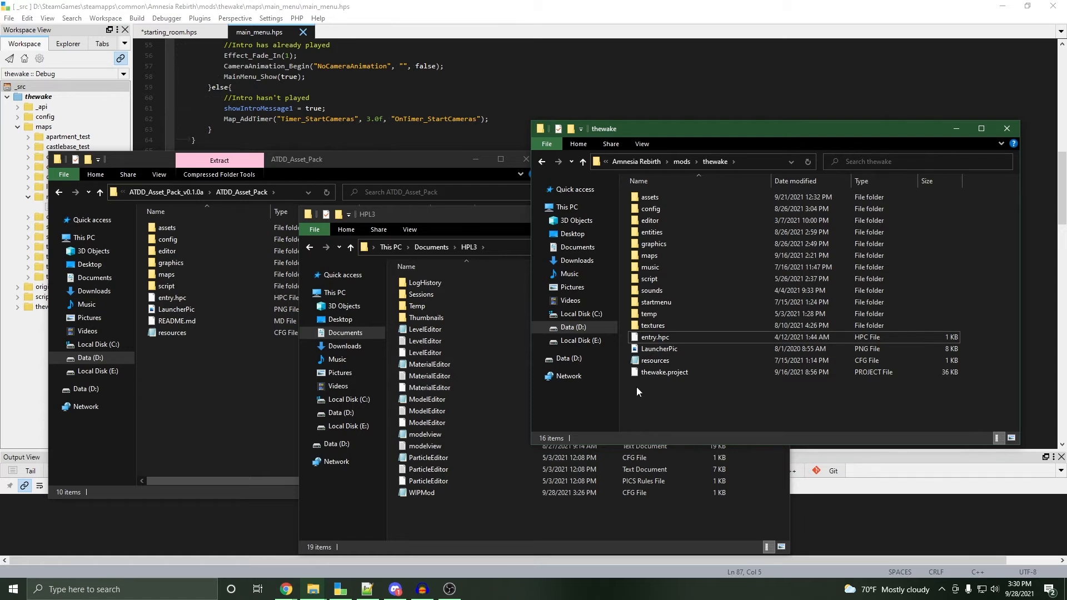
{"action": "left_click", "coordinate": [441, 493]}
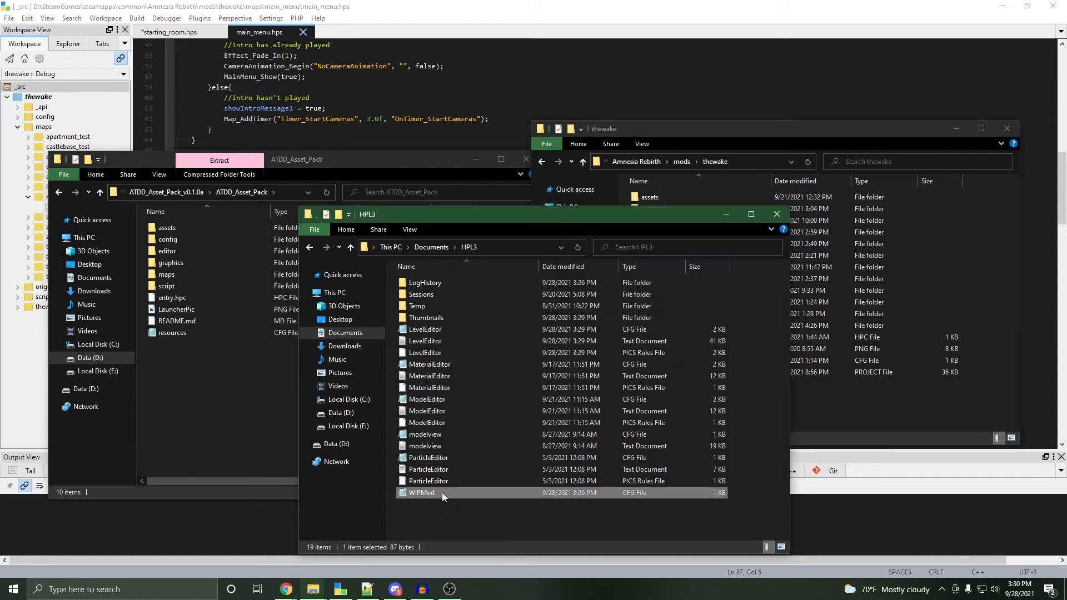
{"action": "left_click", "coordinate": [821, 401]}
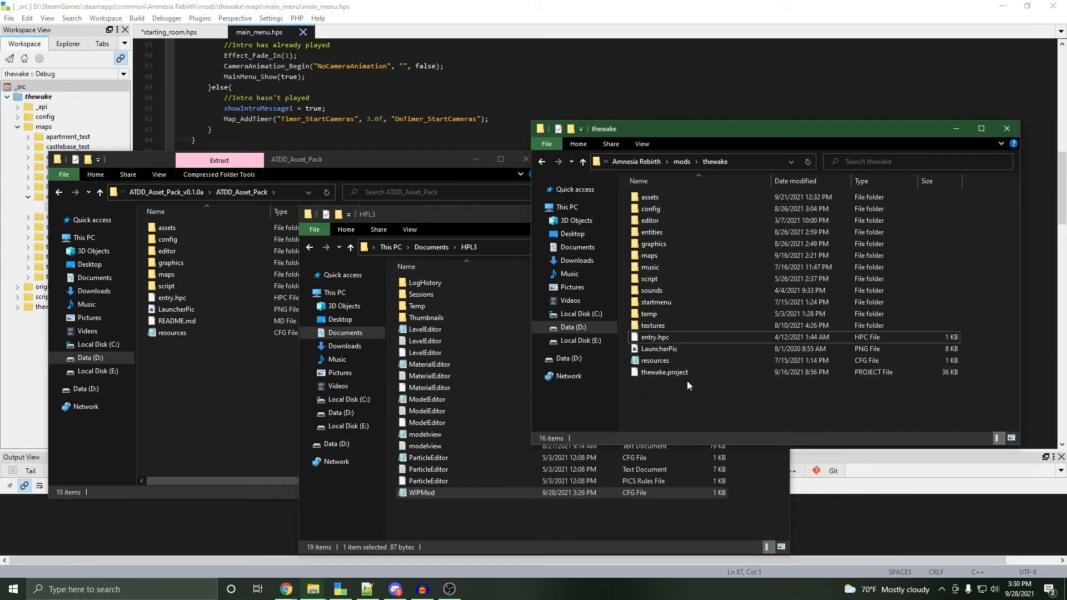
{"action": "left_click", "coordinate": [568, 507]}
Minimize the HPL3 folder window and go up from thewake to the Amnesia Rebirth mods folder
{"action": "left_click_drag", "start_coordinate": [552, 218], "coordinate": [541, 232]}
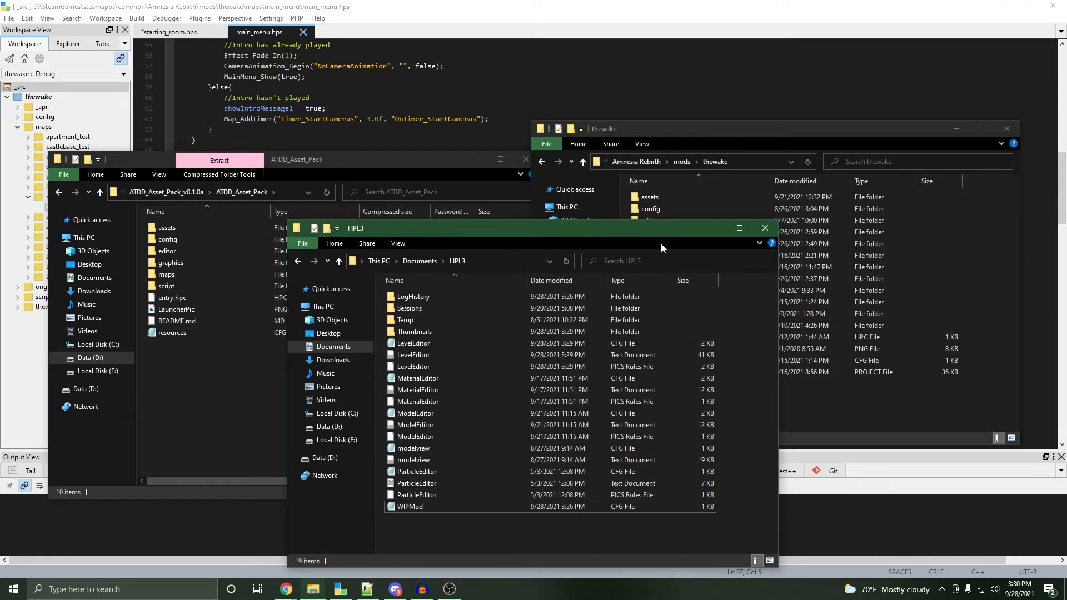
{"action": "left_click", "coordinate": [715, 227]}
{"action": "left_click", "coordinate": [683, 162]}
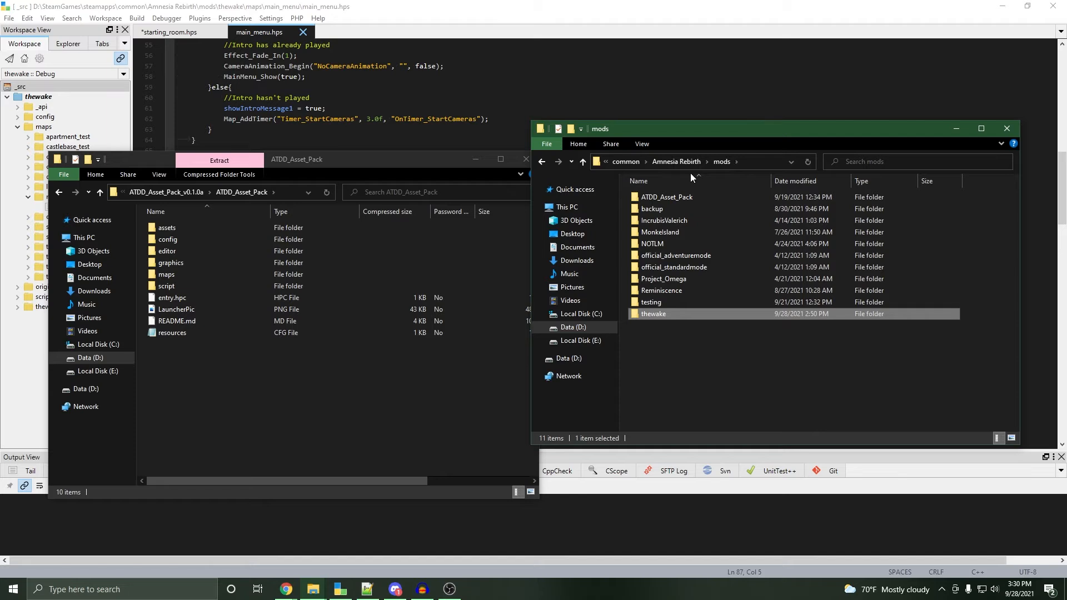
{"action": "left_click", "coordinate": [708, 361]}
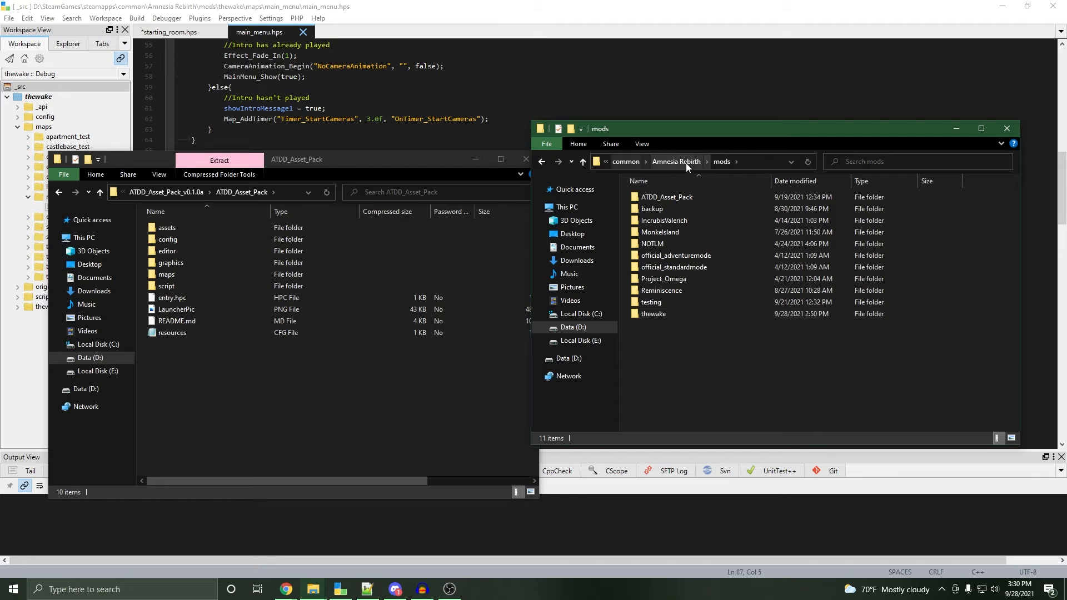
Go up to the root of the ATDD_Asset_Pack_v0.1.0a archive and select the ATDD_Asset_Pack folder
{"action": "left_click", "coordinate": [341, 389]}
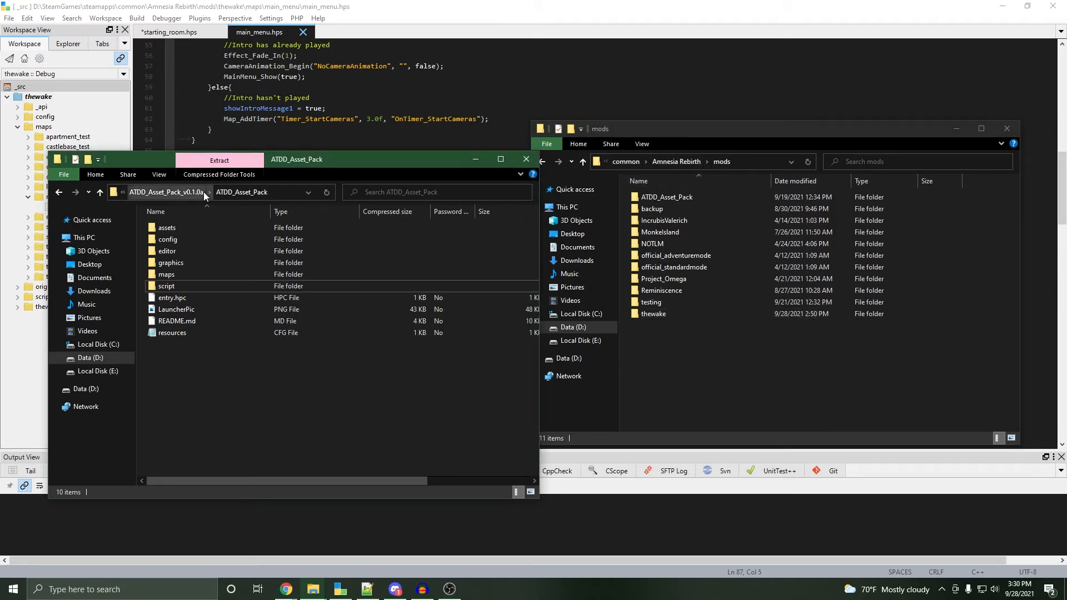
{"action": "left_click", "coordinate": [164, 192]}
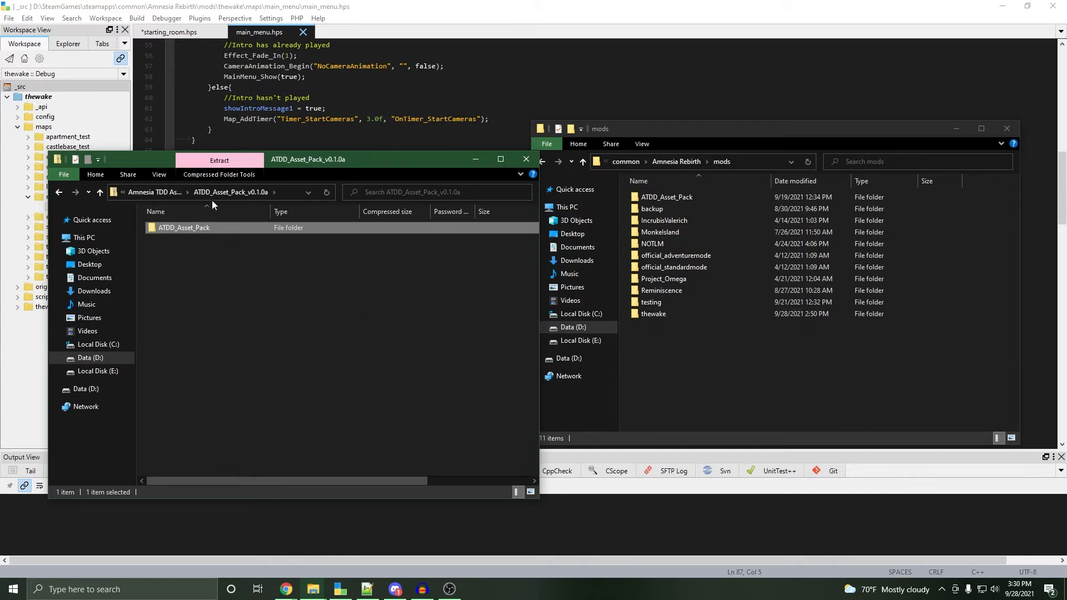
{"action": "left_click", "coordinate": [721, 196]}
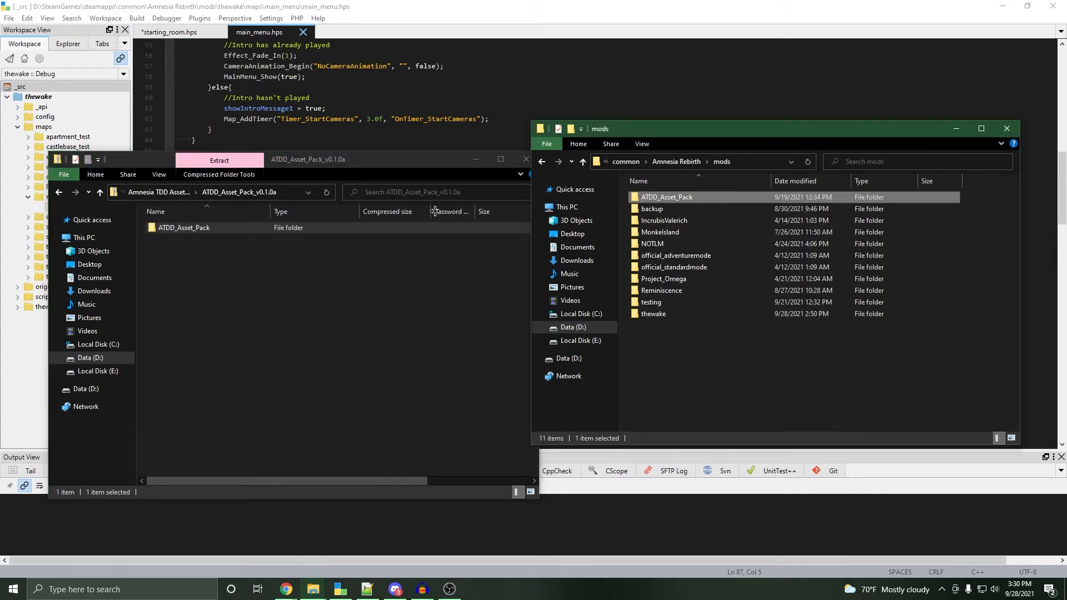
{"action": "left_click", "coordinate": [198, 228]}
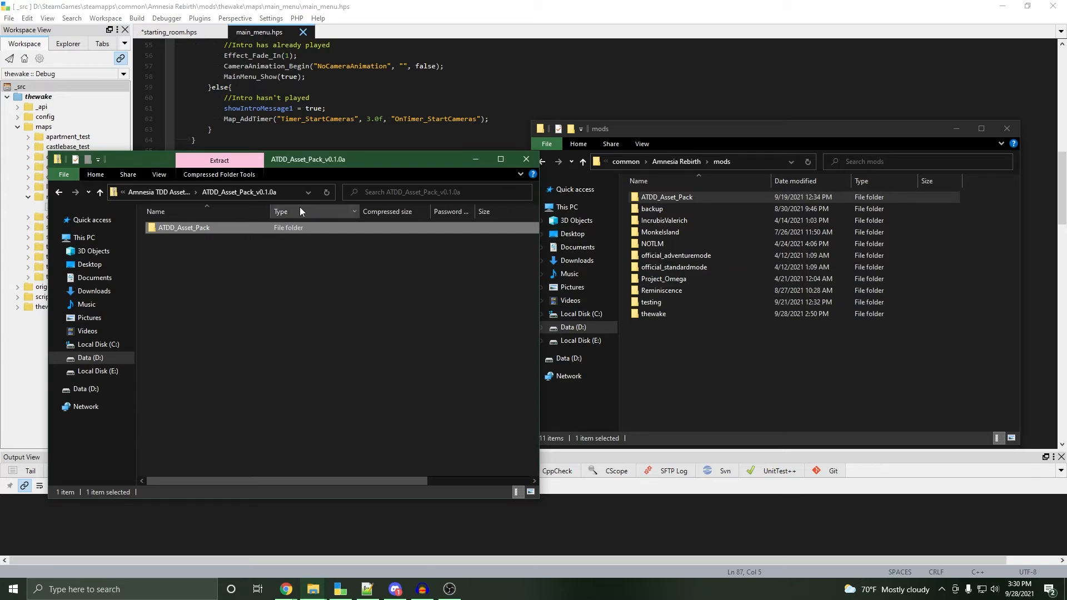
{"action": "right_click", "coordinate": [192, 227]}
{"action": "left_click", "coordinate": [164, 262]}
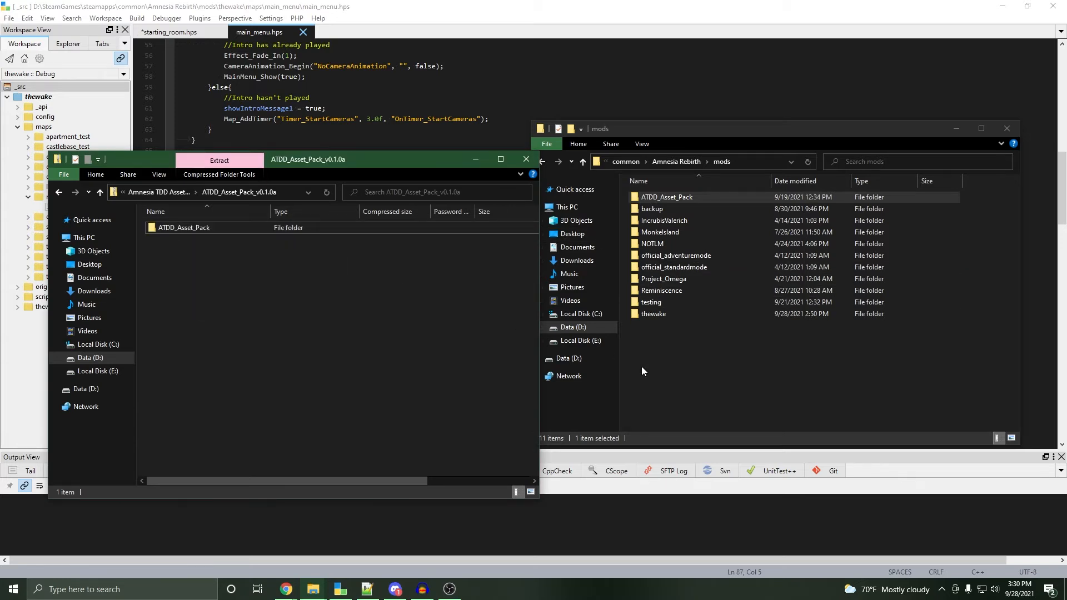
{"action": "left_click", "coordinate": [719, 361]}
{"action": "right_click", "coordinate": [718, 359]}
{"action": "left_click", "coordinate": [695, 348]}
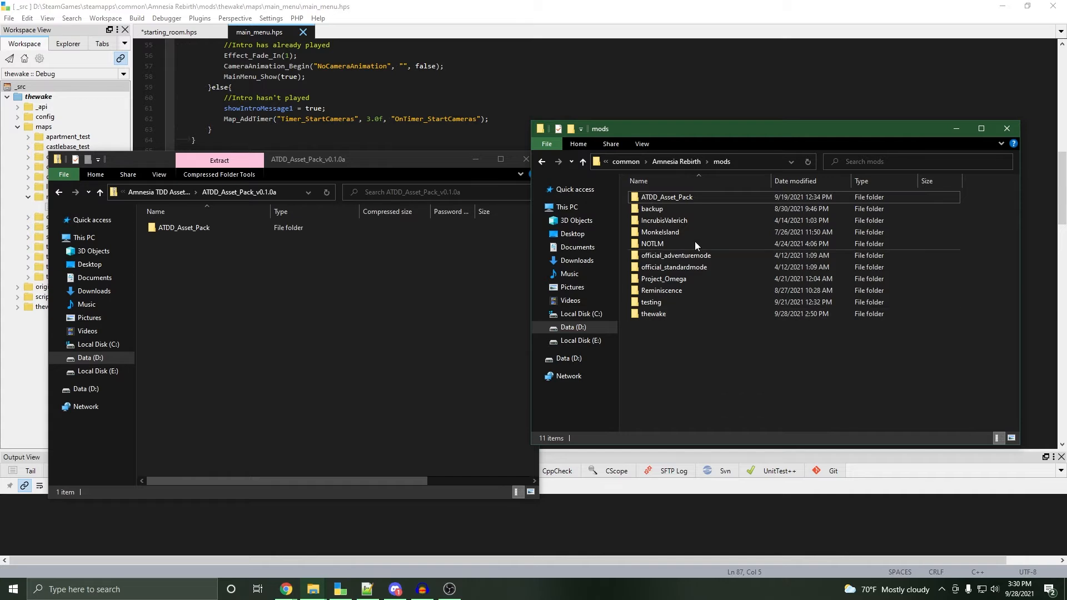
Move the mods window next to the archive's folder and open ATDD_Asset_Pack inside mods without renaming it
{"action": "left_click_drag", "start_coordinate": [709, 137], "coordinate": [525, 161]}
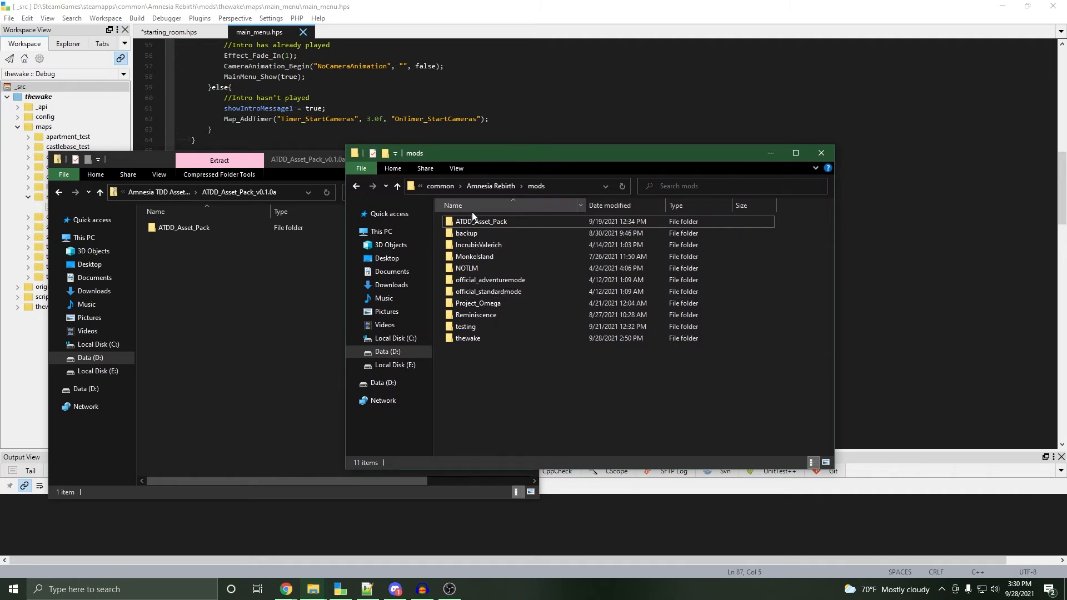
{"action": "left_click", "coordinate": [484, 223]}
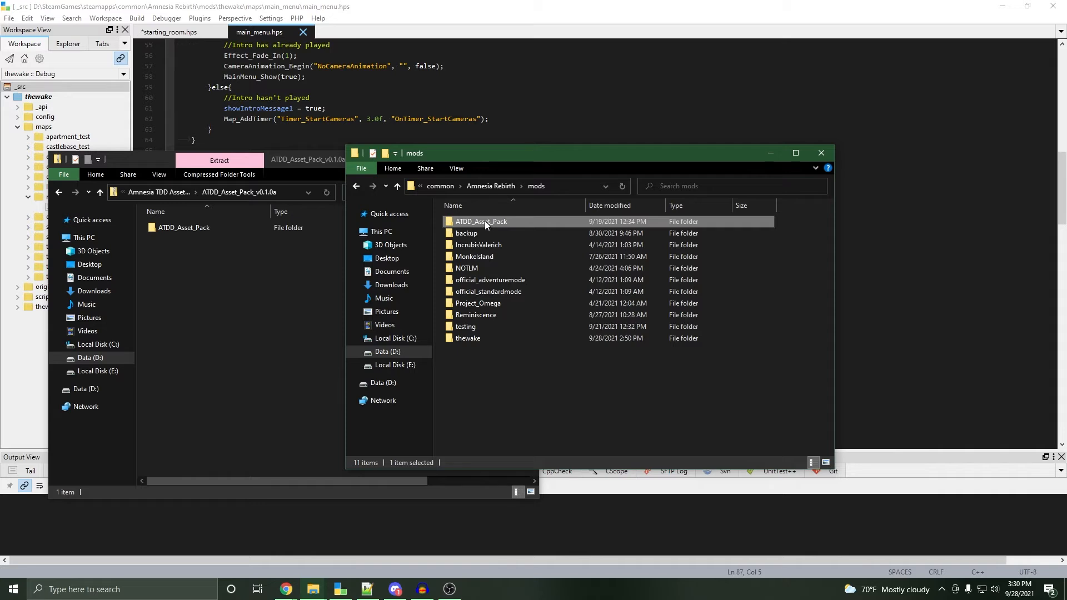
{"action": "left_click", "coordinate": [488, 221]}
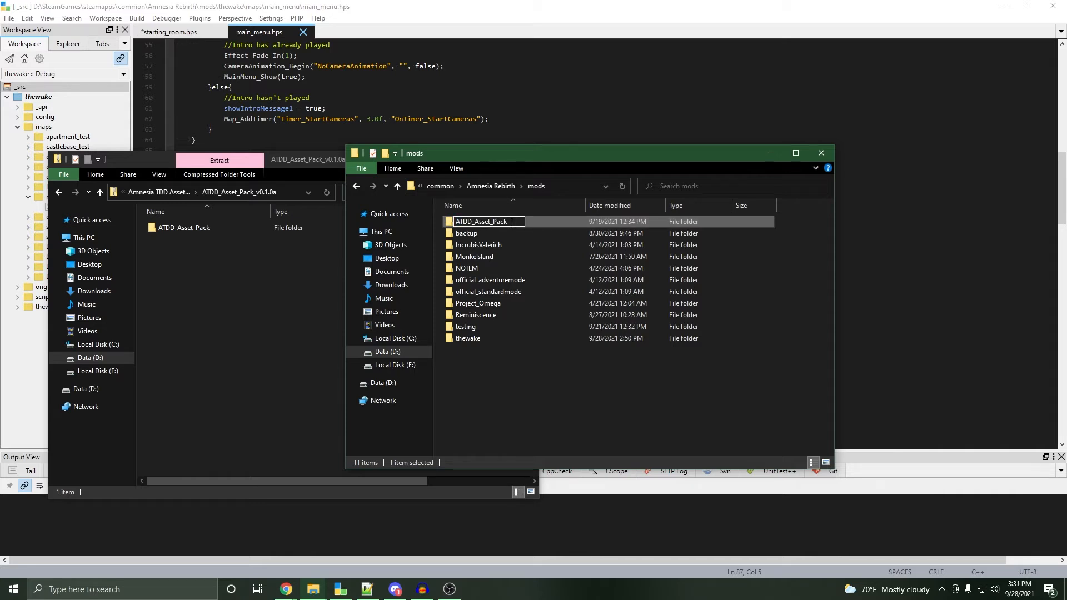
{"action": "left_click", "coordinate": [542, 376]}
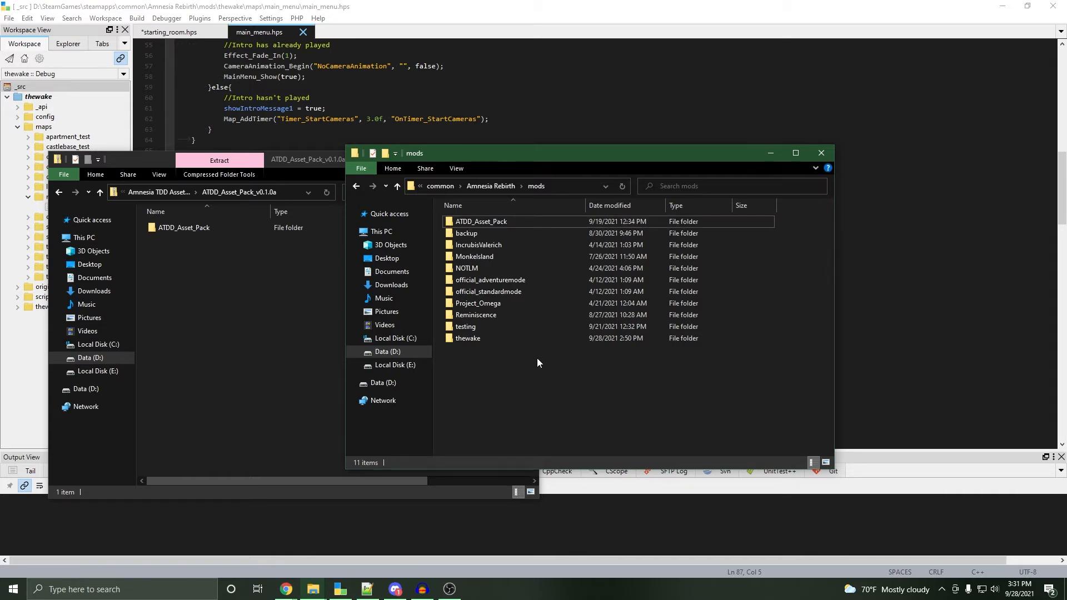
{"action": "double_click", "coordinate": [494, 220]}
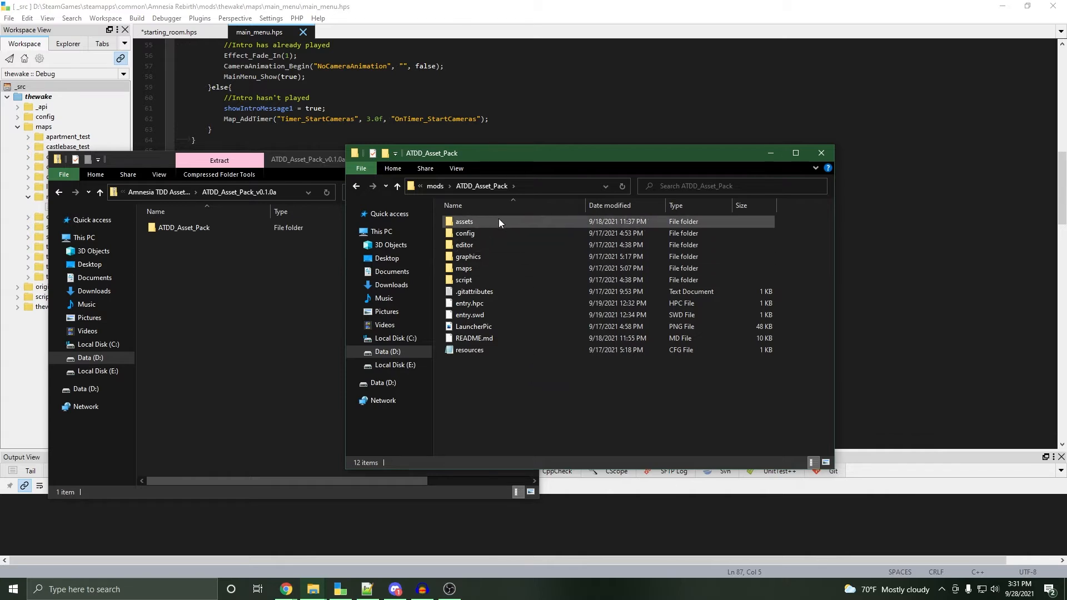
Look into the pack's assets folder and open the main_init file from its config folder
{"action": "double_click", "coordinate": [481, 220]}
{"action": "left_click", "coordinate": [357, 188]}
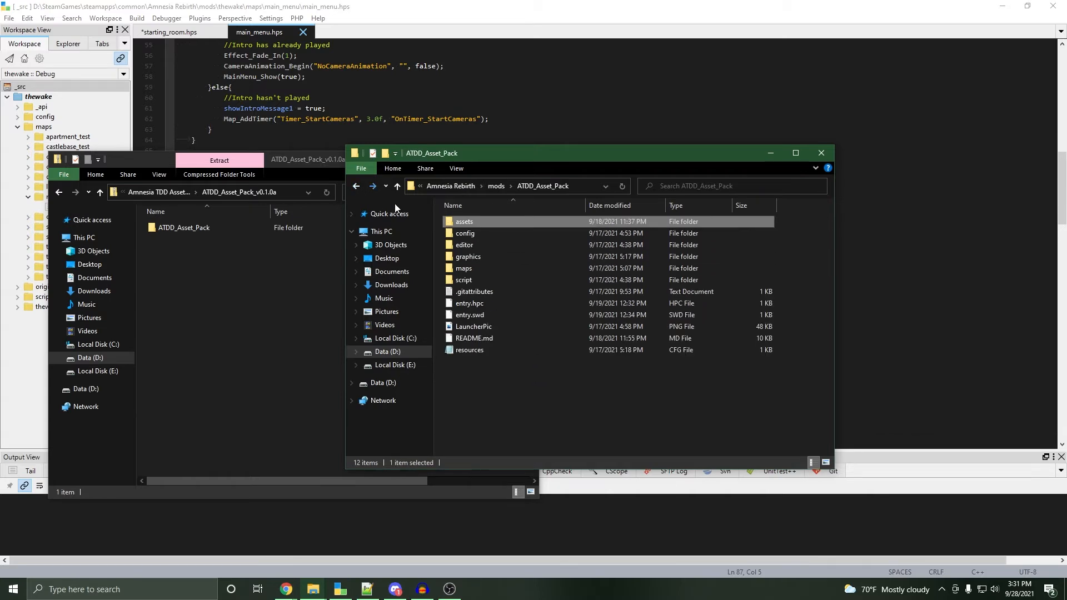
{"action": "double_click", "coordinate": [501, 236]}
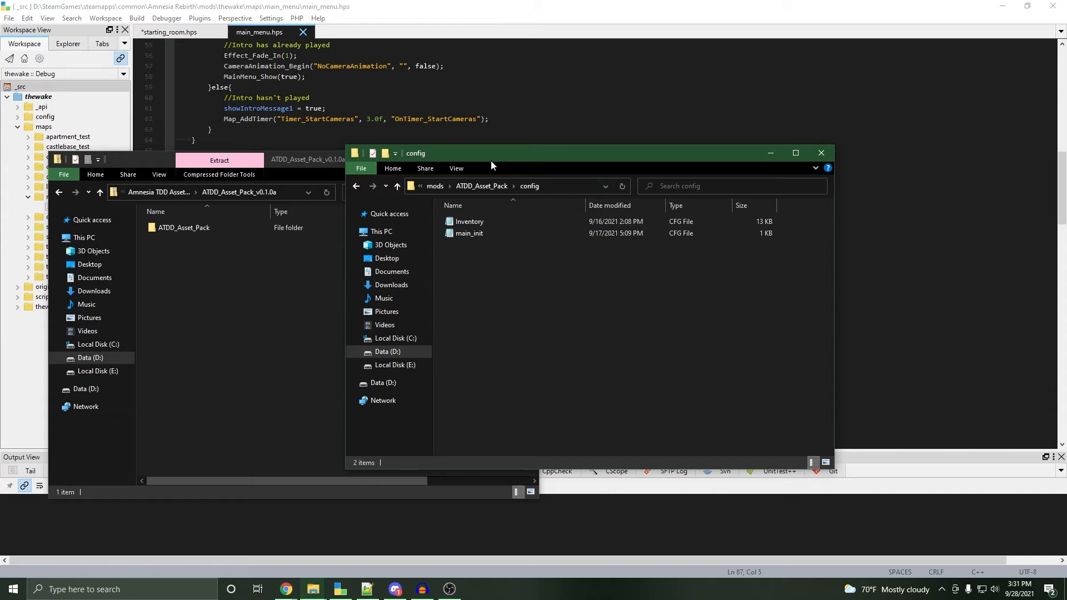
{"action": "double_click", "coordinate": [468, 233]}
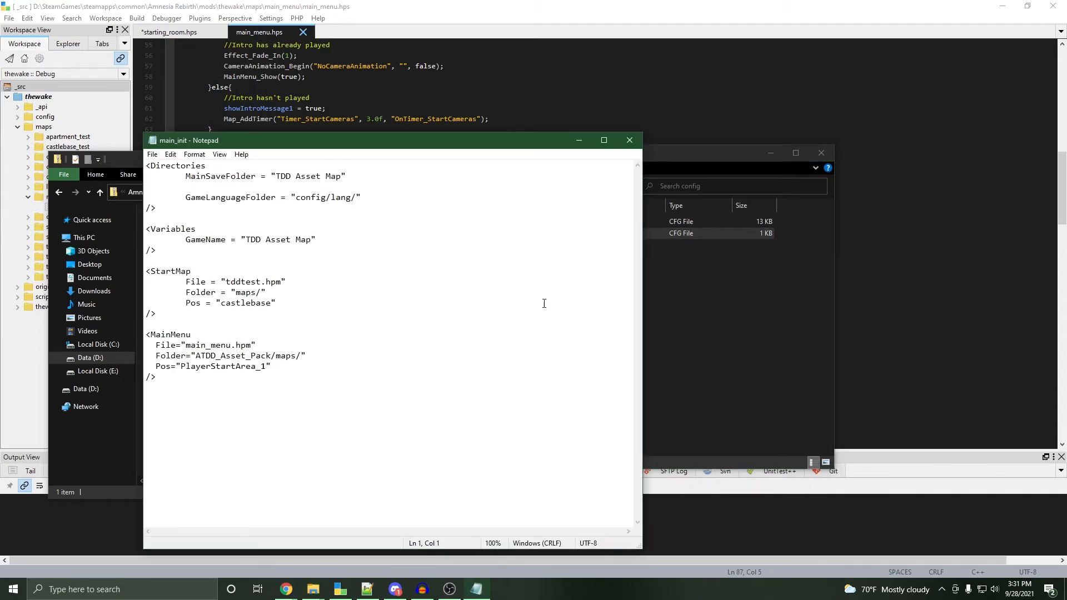
Highlight the MainSaveFolder and GameName values in main_init to point out the mod's naming
{"action": "left_click_drag", "start_coordinate": [343, 177], "coordinate": [275, 177]}
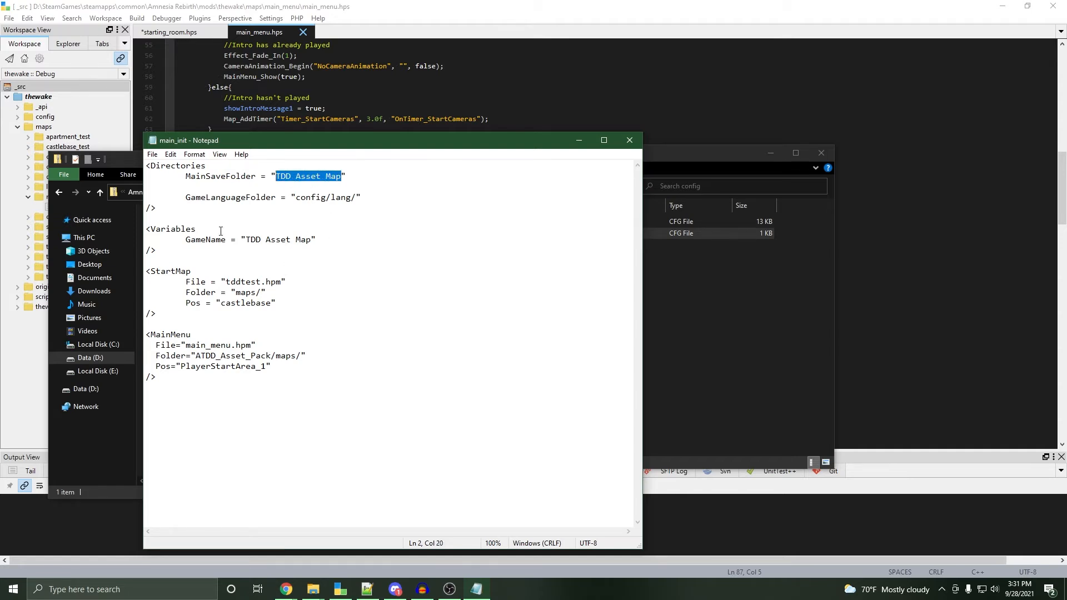
{"action": "left_click_drag", "start_coordinate": [313, 240], "coordinate": [246, 240]}
{"action": "left_click", "coordinate": [268, 291]}
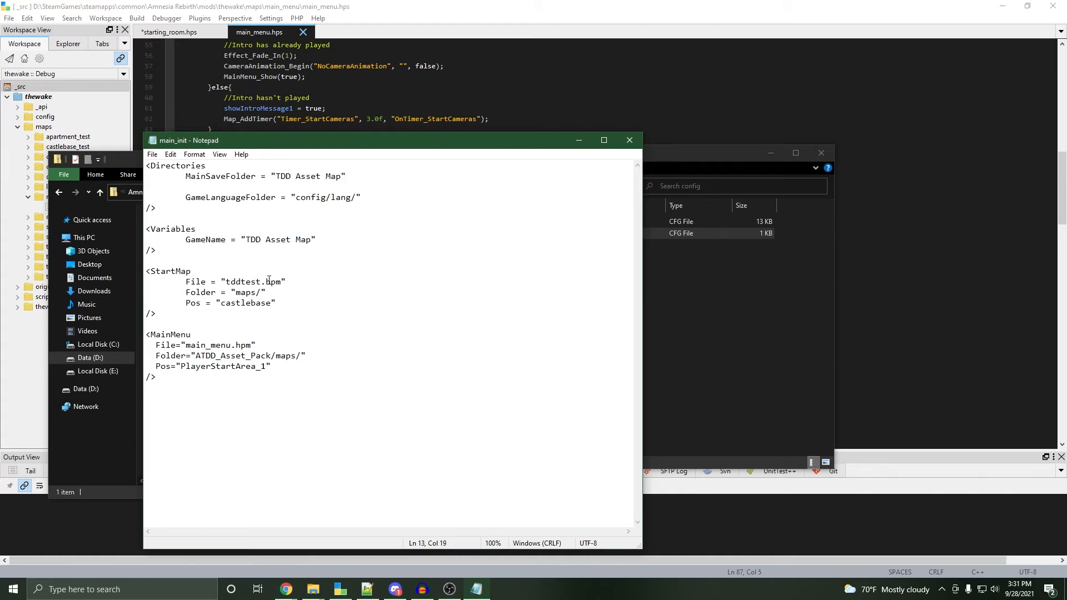
Highlight the StartMap section's map file name and its starting position value in main_init
{"action": "left_click_drag", "start_coordinate": [278, 282], "coordinate": [230, 284]}
{"action": "left_click", "coordinate": [282, 303]}
{"action": "left_click_drag", "start_coordinate": [287, 282], "coordinate": [225, 284]}
{"action": "left_click", "coordinate": [269, 292]}
{"action": "left_click_drag", "start_coordinate": [261, 281], "coordinate": [231, 282]}
{"action": "left_click", "coordinate": [269, 325]}
{"action": "double_click", "coordinate": [252, 305]}
{"action": "left_click", "coordinate": [305, 310]}
{"action": "left_click_drag", "start_coordinate": [270, 304], "coordinate": [222, 303]}
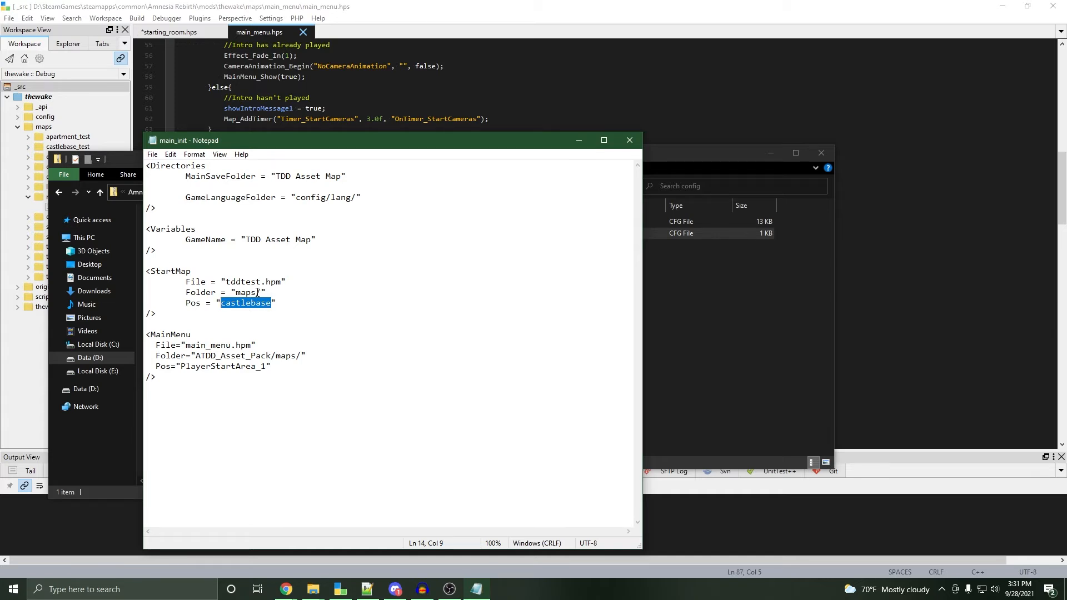
{"action": "left_click", "coordinate": [299, 314]}
Highlight the whole MainMenu block, and the ATDD_Asset_Pack part of its Folder path
{"action": "left_click_drag", "start_coordinate": [198, 375], "coordinate": [149, 338]}
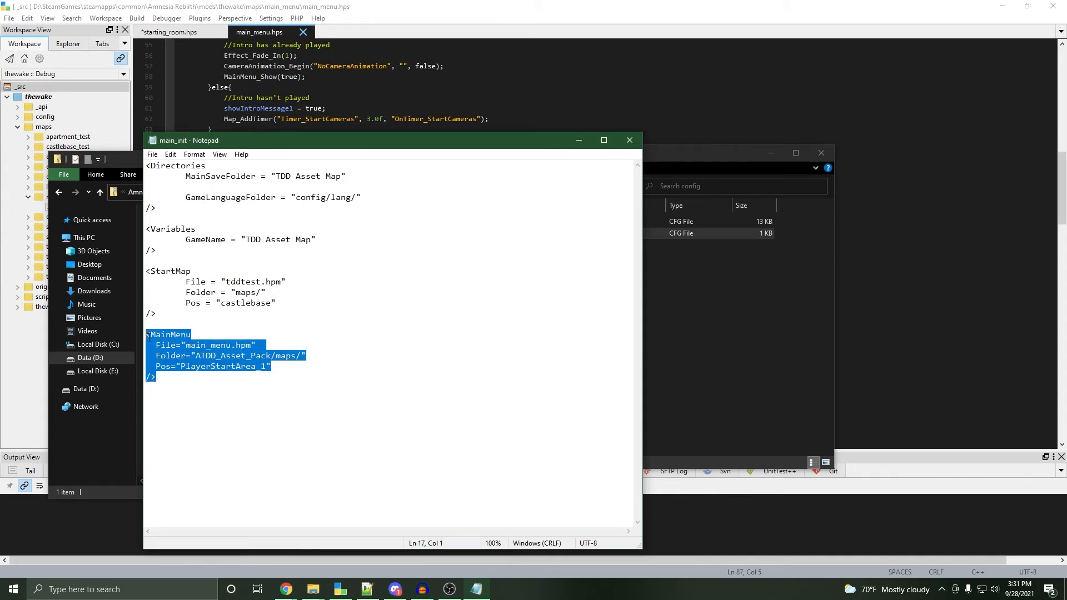
{"action": "left_click", "coordinate": [237, 387]}
{"action": "left_click_drag", "start_coordinate": [244, 379], "coordinate": [147, 336]}
{"action": "left_click", "coordinate": [245, 405]}
{"action": "left_click_drag", "start_coordinate": [271, 357], "coordinate": [198, 353]}
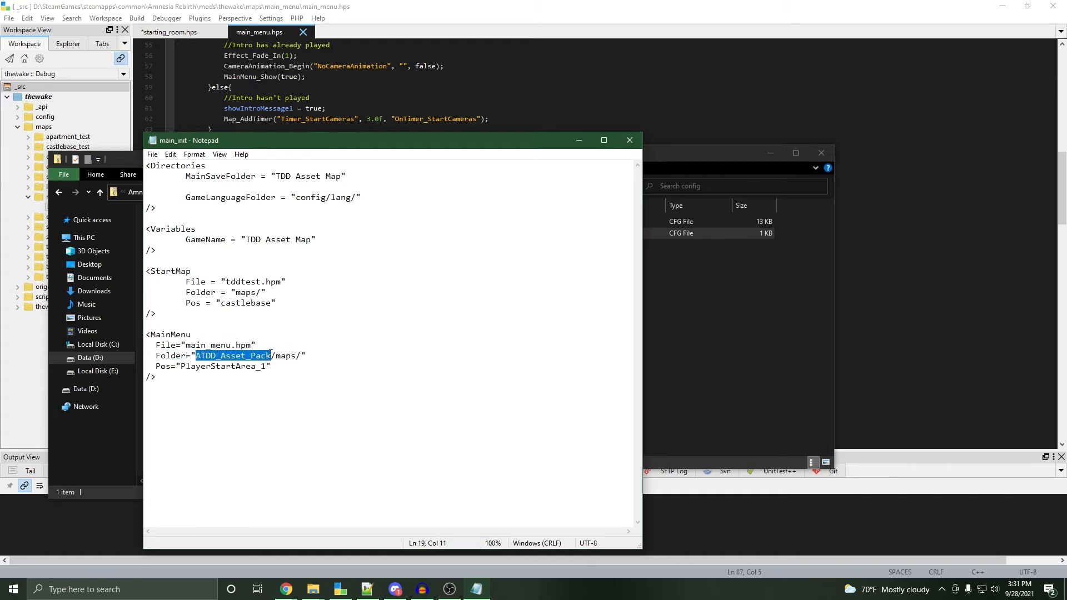
Check the contents of the pack's maps folder and return to the ATDD_Asset_Pack folder
{"action": "left_click", "coordinate": [667, 372]}
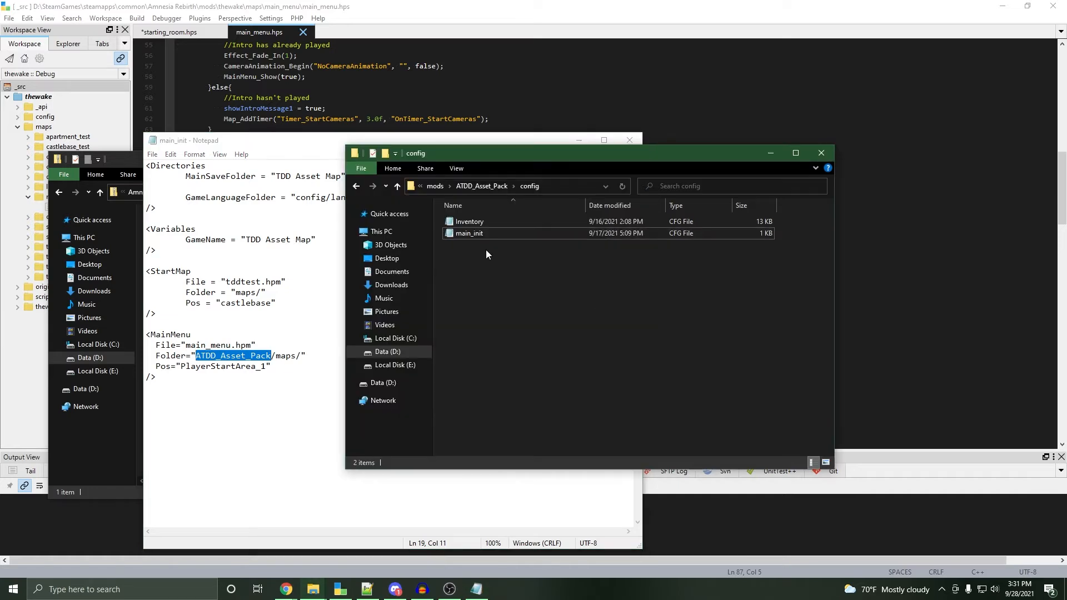
{"action": "left_click", "coordinate": [488, 186]}
{"action": "double_click", "coordinate": [485, 268]}
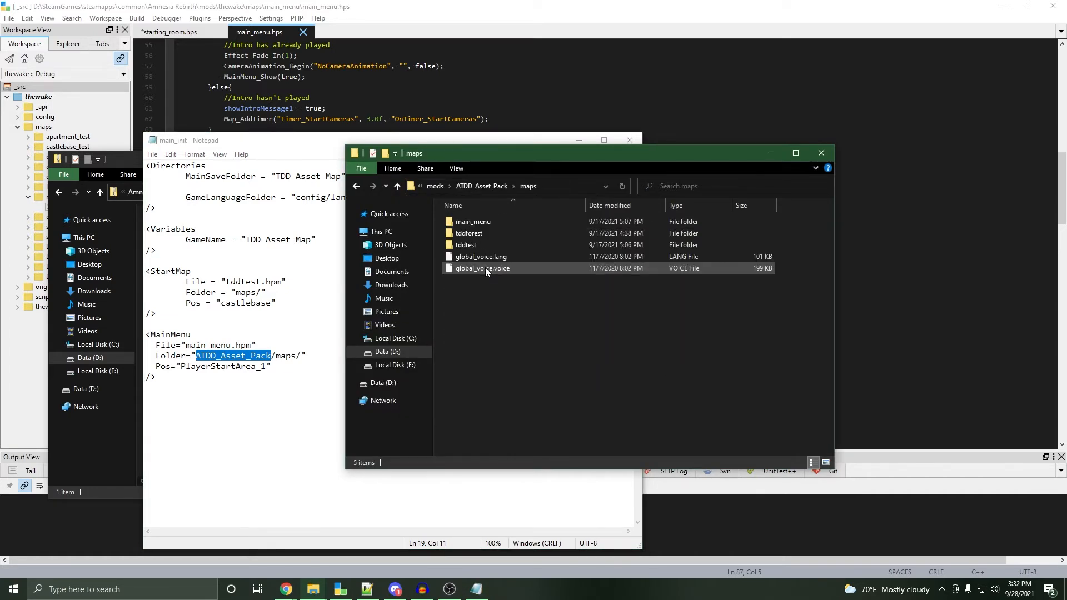
{"action": "left_click", "coordinate": [481, 186]}
Highlight the Pos line of the MainMenu block and close the main_init file
{"action": "left_click", "coordinate": [280, 367]}
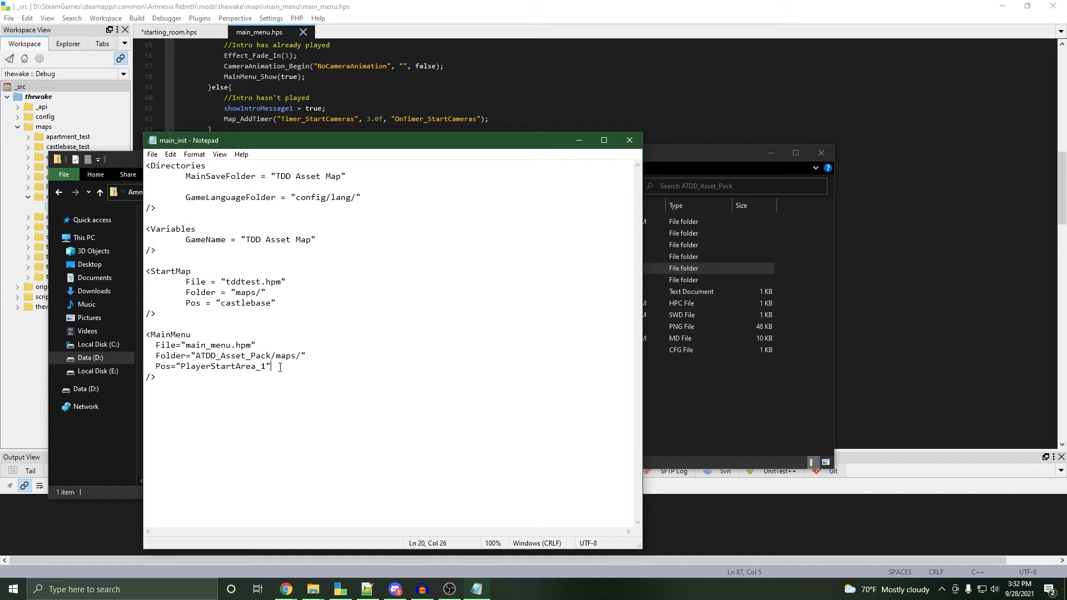
{"action": "left_click_drag", "start_coordinate": [271, 367], "coordinate": [157, 366]}
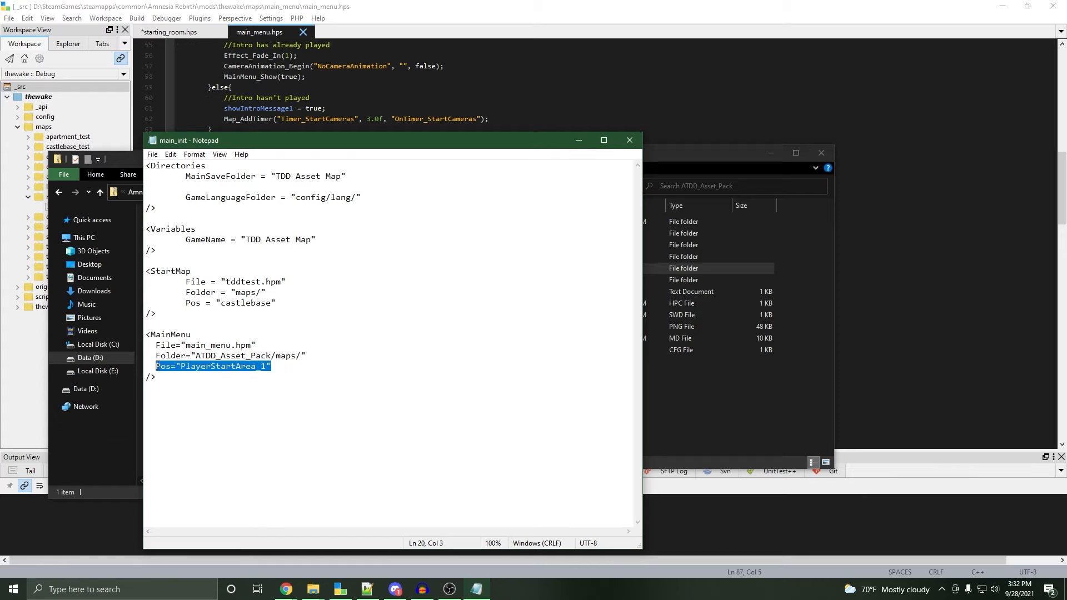
{"action": "left_click", "coordinate": [287, 372]}
{"action": "left_click", "coordinate": [639, 139]}
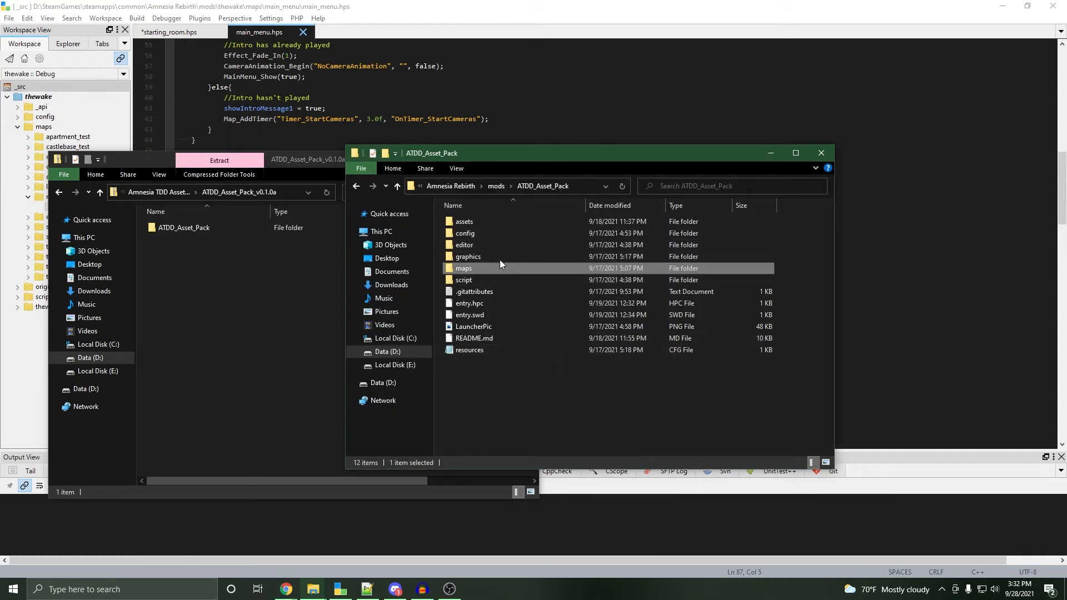
View the lookupdirs file in the pack's editor folder and return to the ATDD_Asset_Pack folder
{"action": "left_click", "coordinate": [476, 245]}
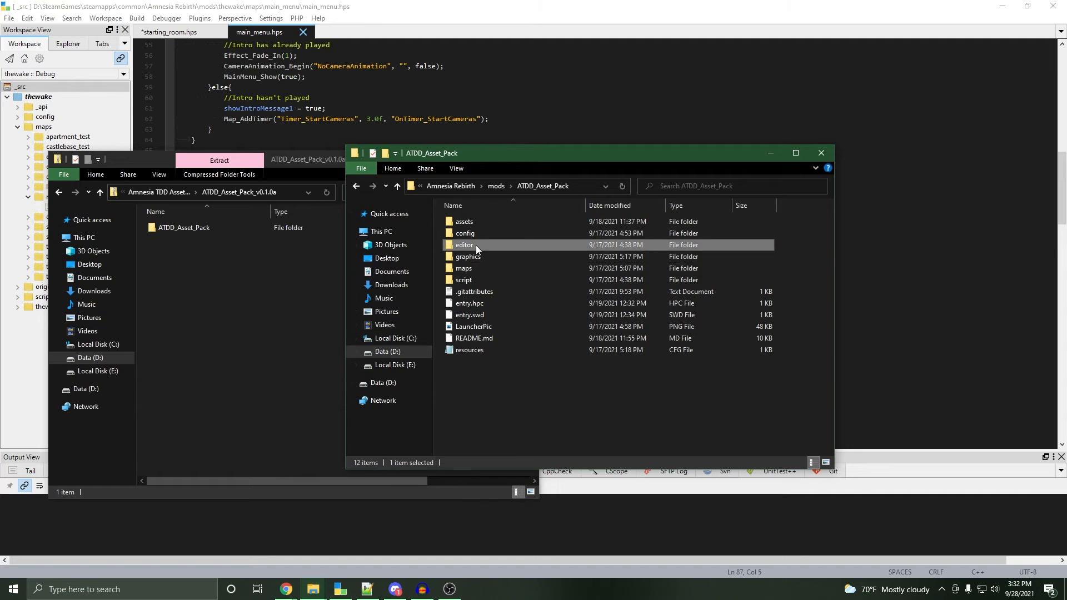
{"action": "double_click", "coordinate": [475, 247]}
{"action": "left_click_drag", "start_coordinate": [495, 252], "coordinate": [461, 218]}
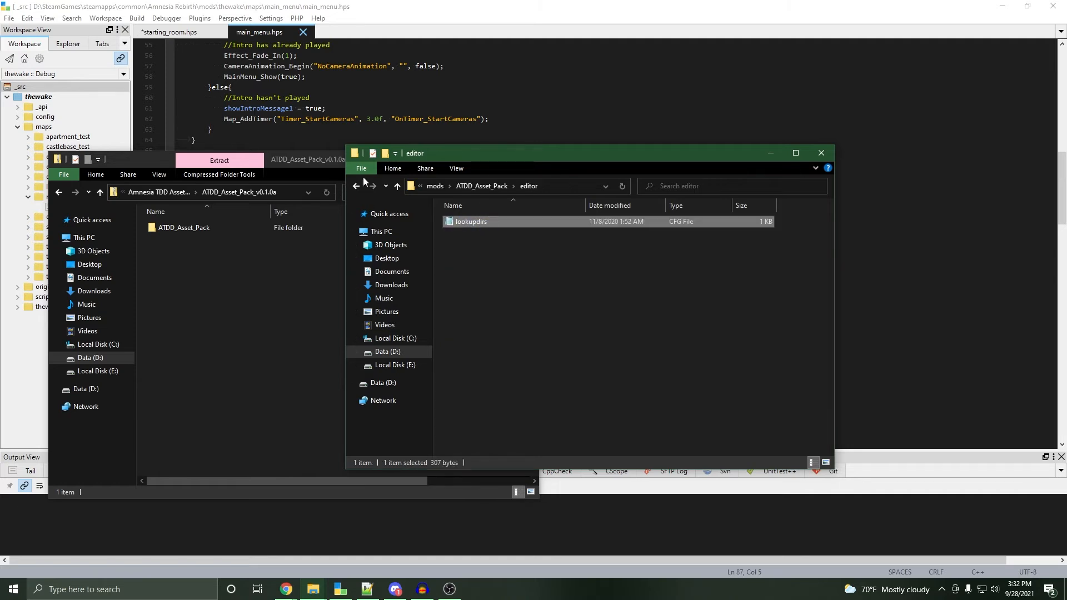
{"action": "left_click", "coordinate": [356, 186]}
Browse from the pack's graphics folder through startmenu and background to the ultrawide folder
{"action": "double_click", "coordinate": [477, 260]}
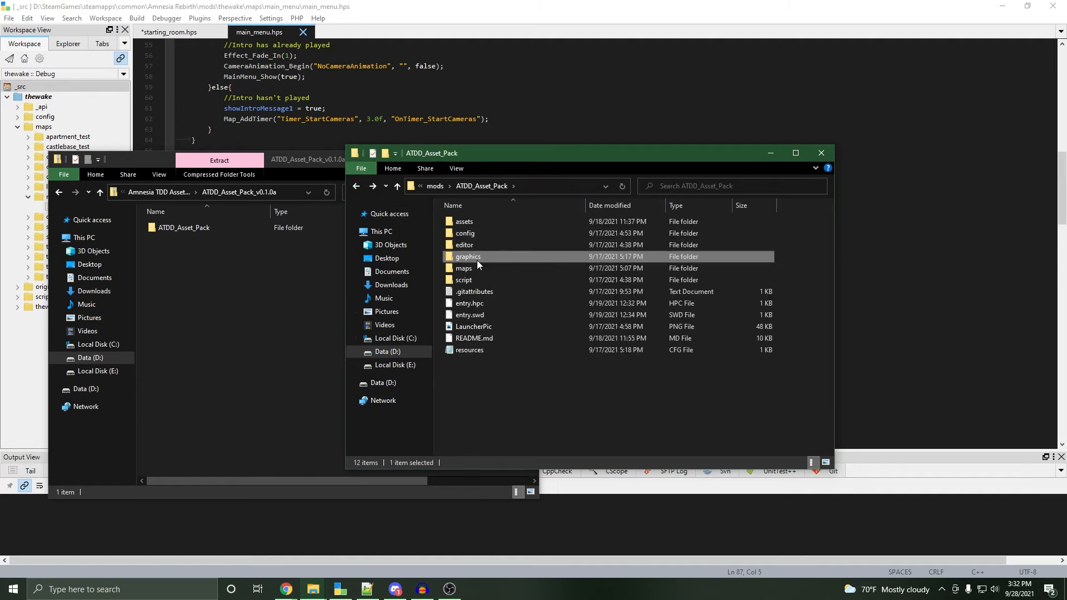
{"action": "double_click", "coordinate": [489, 222]}
{"action": "double_click", "coordinate": [486, 223]}
{"action": "double_click", "coordinate": [487, 222]}
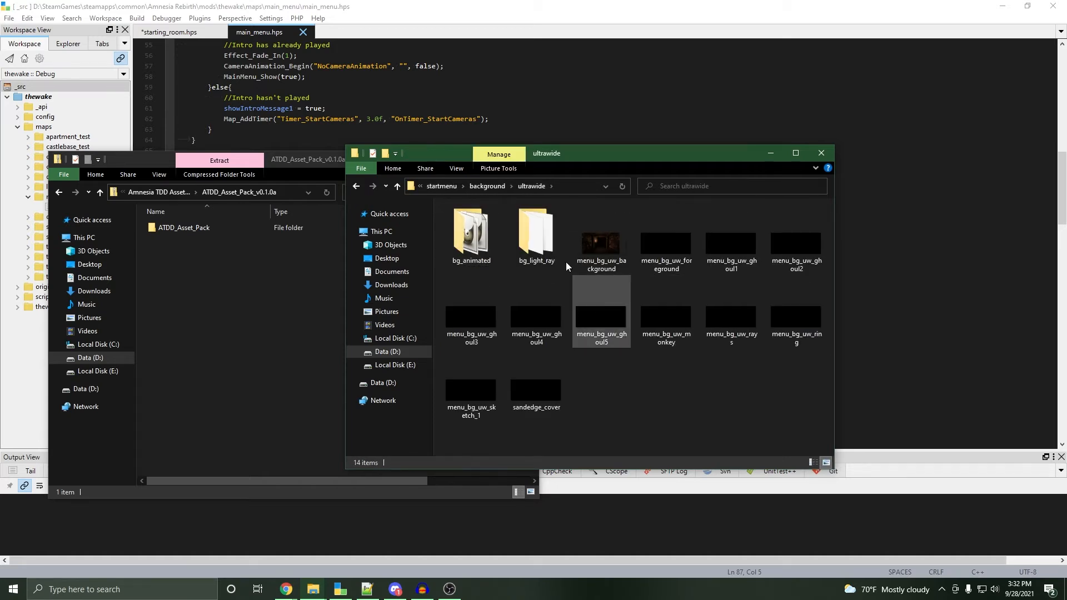
Return from the ultrawide graphics folder to the ATDD_Asset_Pack folder
{"action": "left_click", "coordinate": [431, 186]}
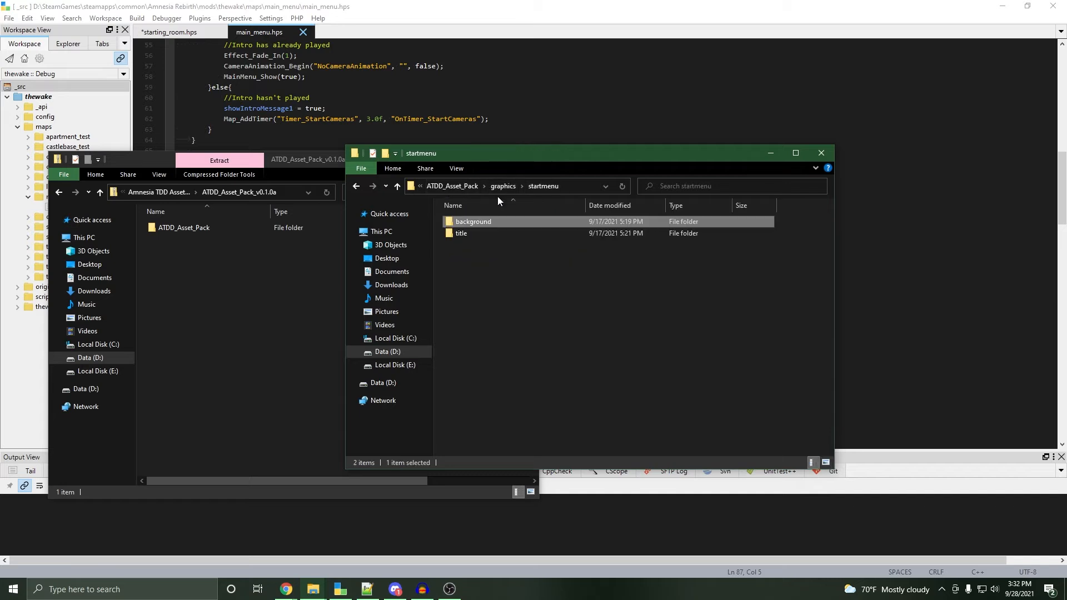
{"action": "left_click", "coordinate": [502, 189]}
{"action": "left_click", "coordinate": [502, 189]}
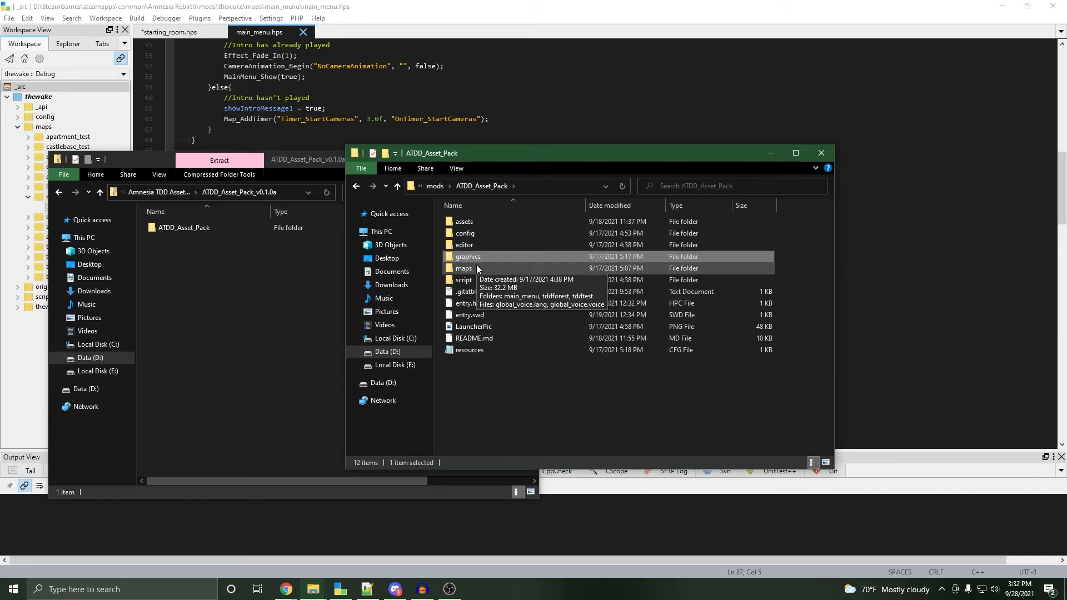
Open the pack's maps folder and highlight the tddforest and tddtest map folders
{"action": "double_click", "coordinate": [475, 266]}
{"action": "left_click", "coordinate": [495, 233]}
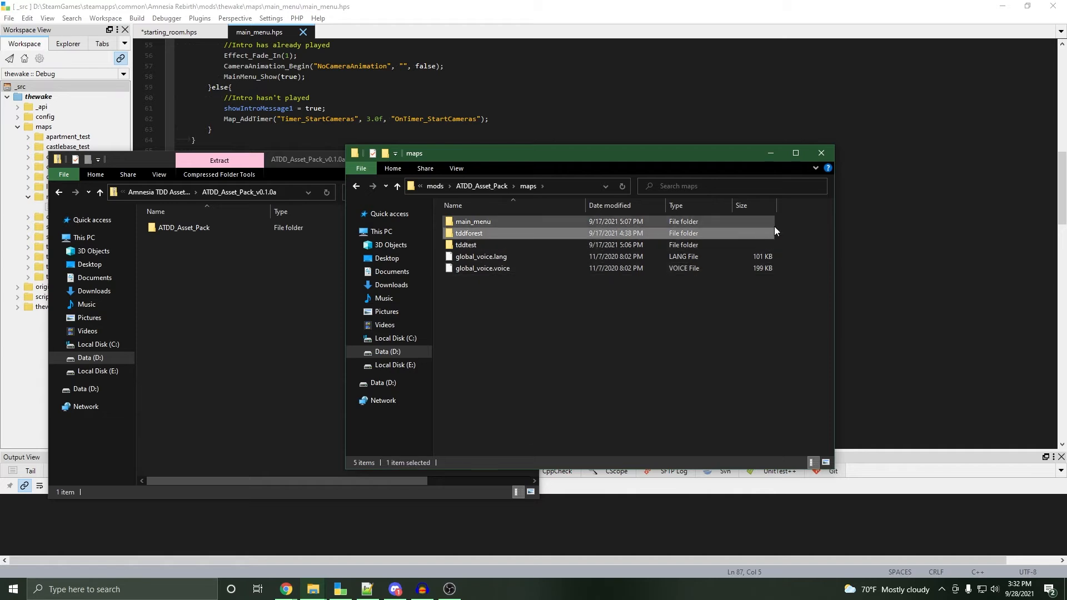
{"action": "left_click_drag", "start_coordinate": [790, 238], "coordinate": [722, 247]}
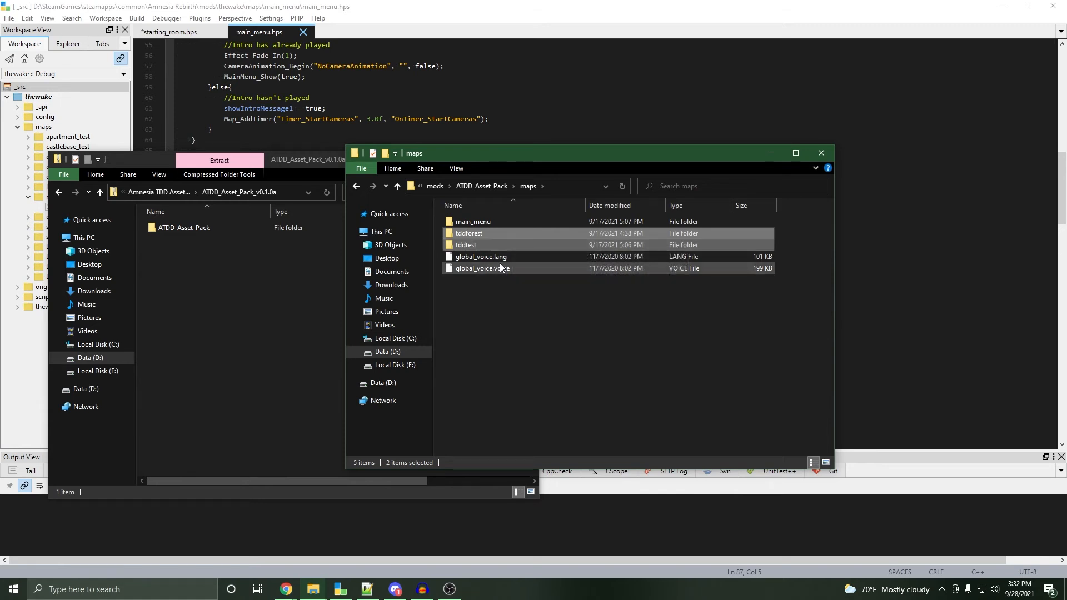
{"action": "left_click", "coordinate": [519, 279]}
{"action": "left_click_drag", "start_coordinate": [781, 231], "coordinate": [732, 248]}
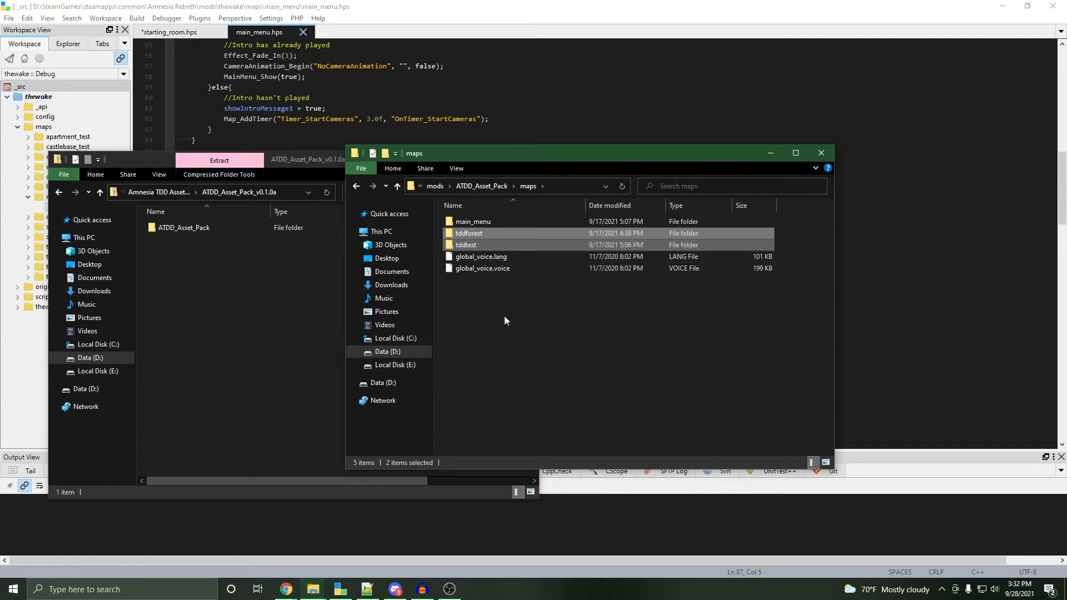
Point out the two global_voice files and the main_menu folder in maps, and return to the ATDD_Asset_Pack folder
{"action": "left_click_drag", "start_coordinate": [491, 305], "coordinate": [478, 246]}
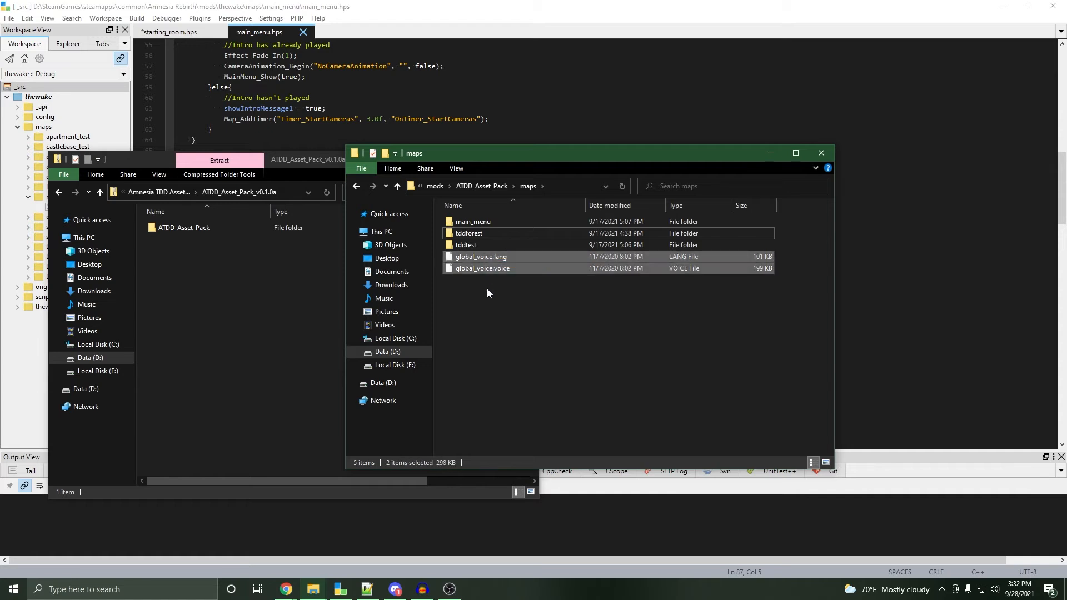
{"action": "left_click", "coordinate": [519, 304]}
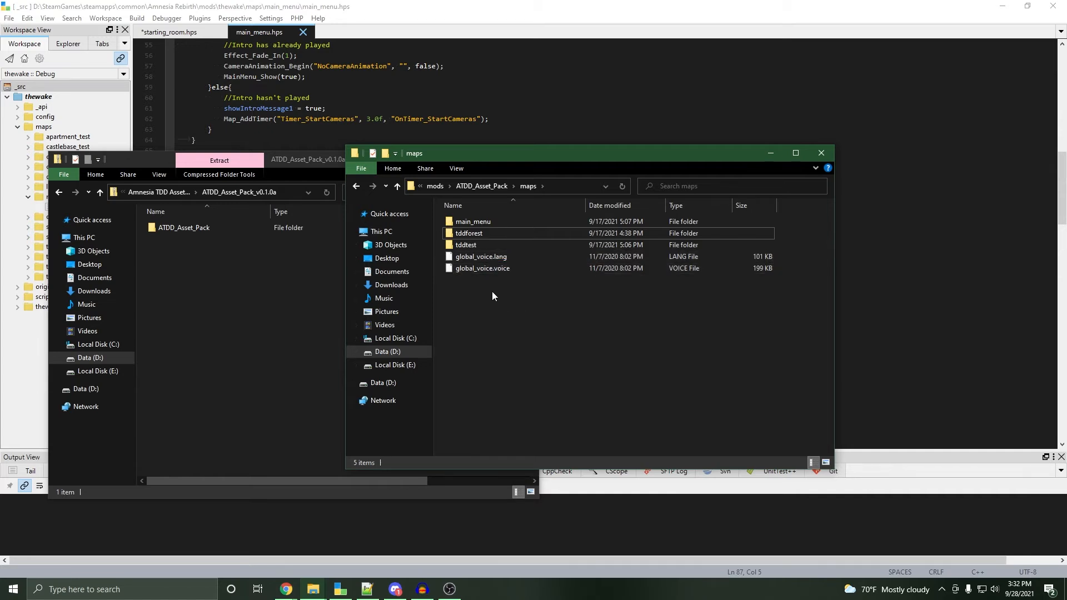
{"action": "left_click", "coordinate": [494, 221]}
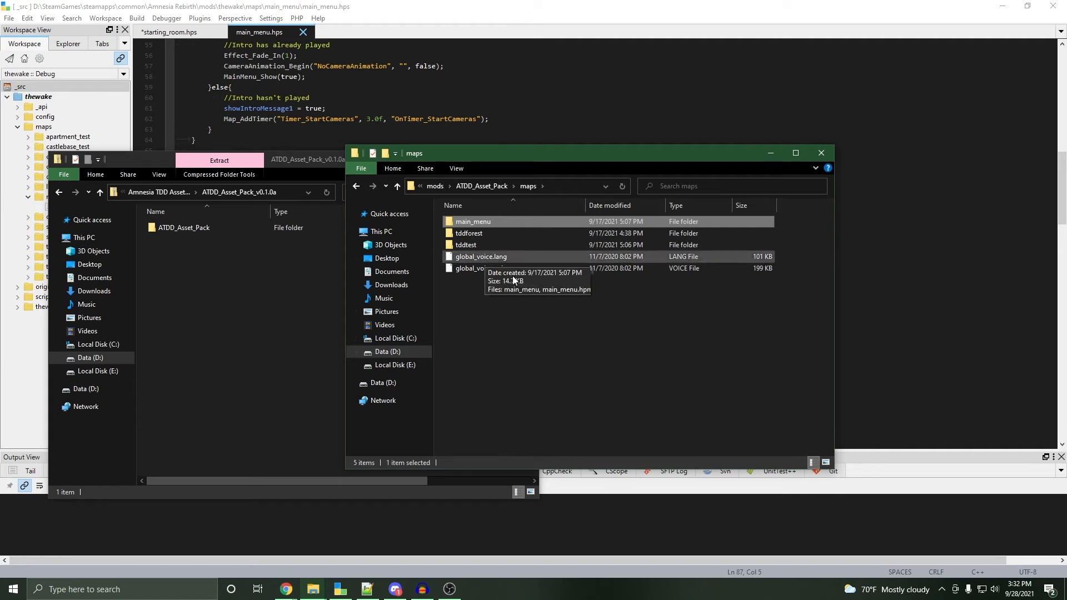
{"action": "left_click_drag", "start_coordinate": [556, 342], "coordinate": [538, 244]}
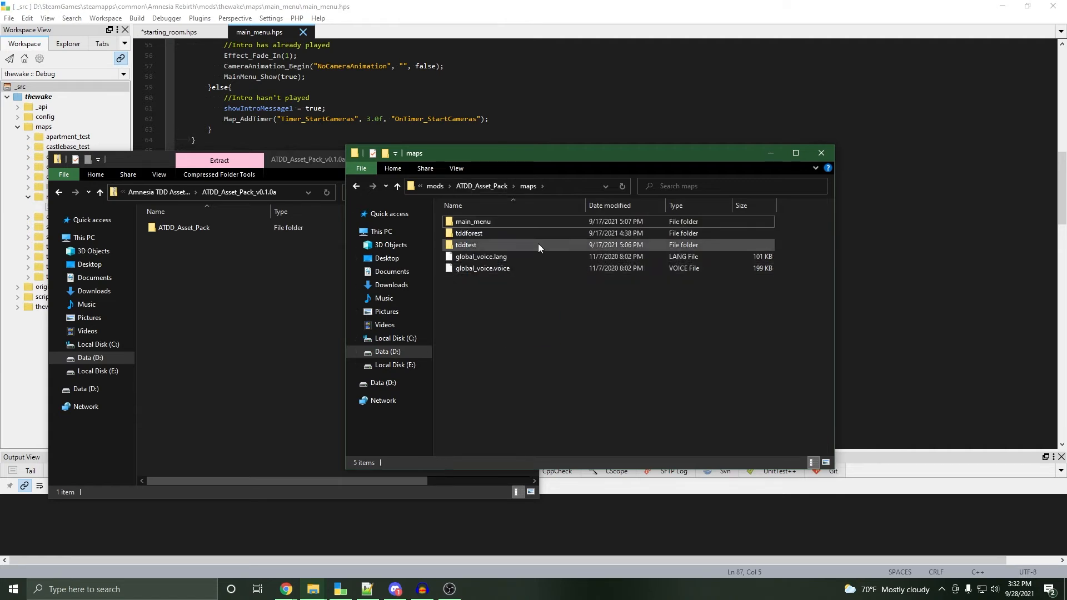
{"action": "left_click", "coordinate": [491, 186]}
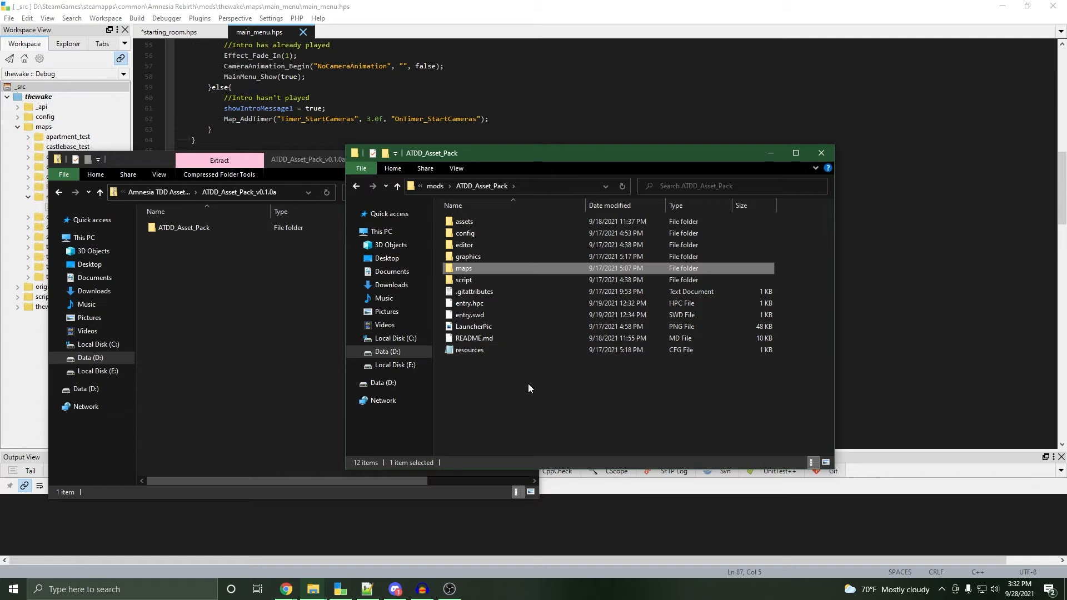
Browse from the pack's script folder through custom to the agents scripts, and return to the ATDD_Asset_Pack folder
{"action": "double_click", "coordinate": [464, 280]}
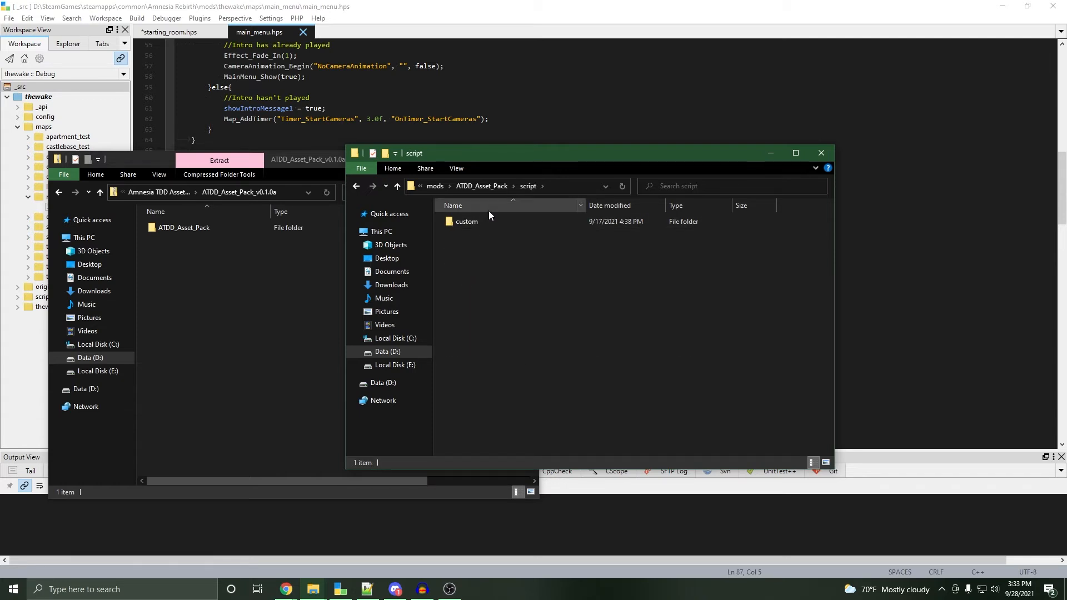
{"action": "double_click", "coordinate": [490, 225]}
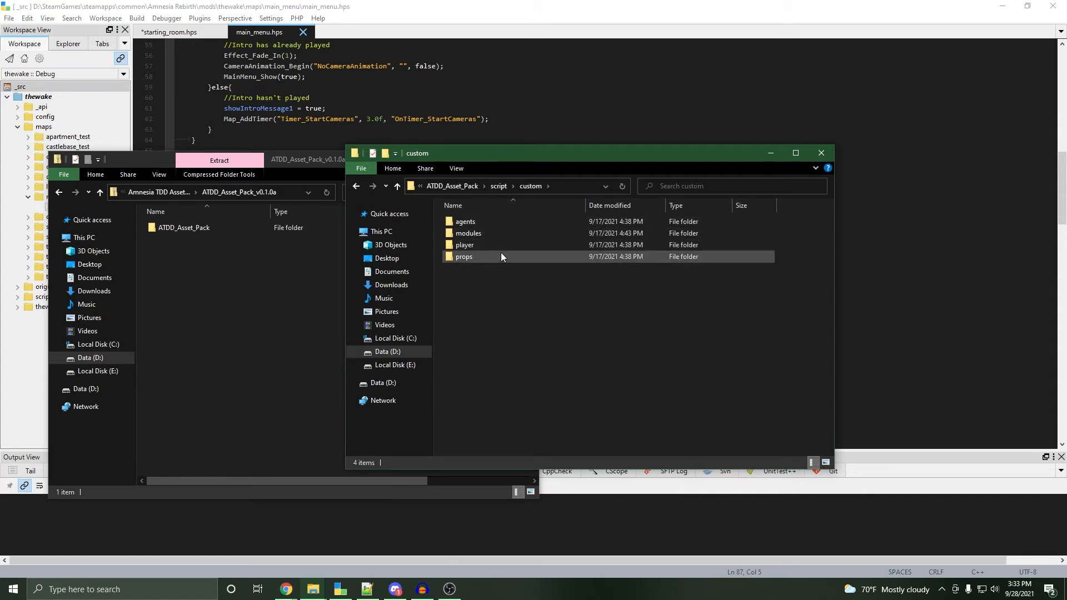
{"action": "double_click", "coordinate": [503, 224]}
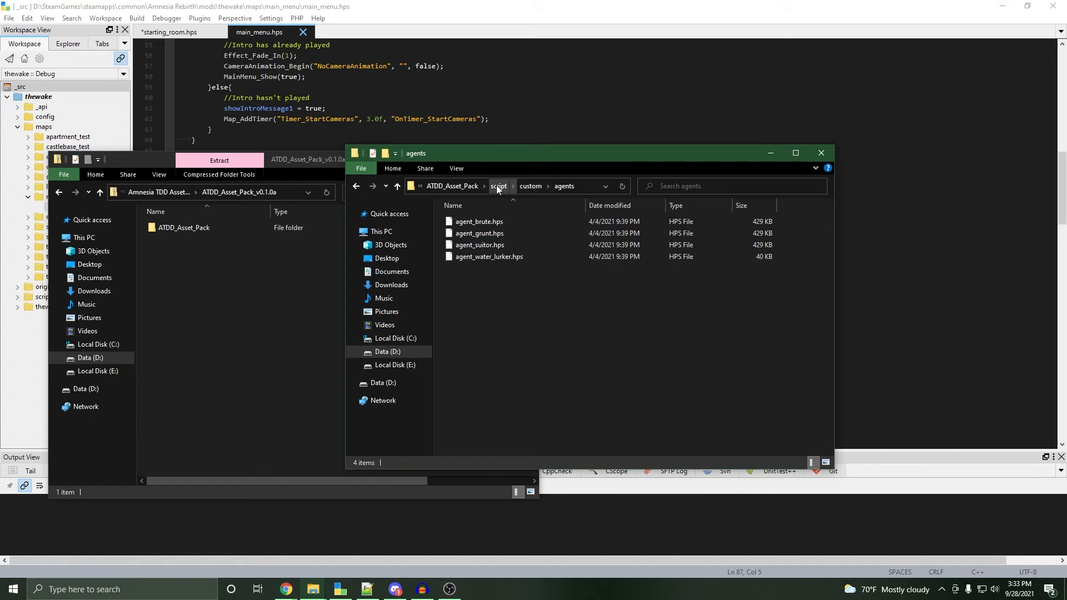
{"action": "left_click", "coordinate": [452, 186]}
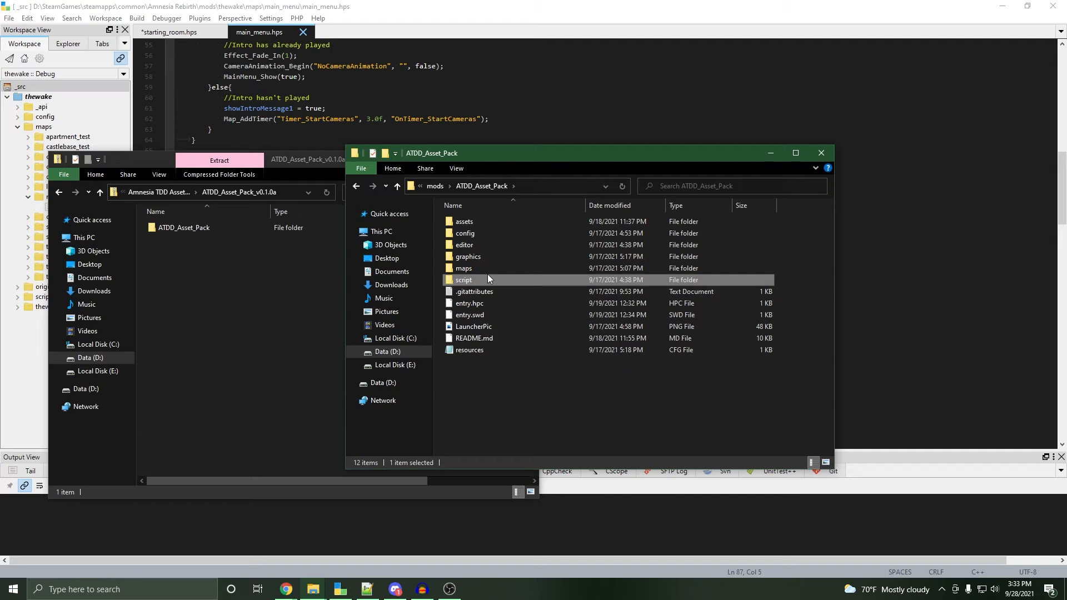
{"action": "left_click", "coordinate": [544, 378]}
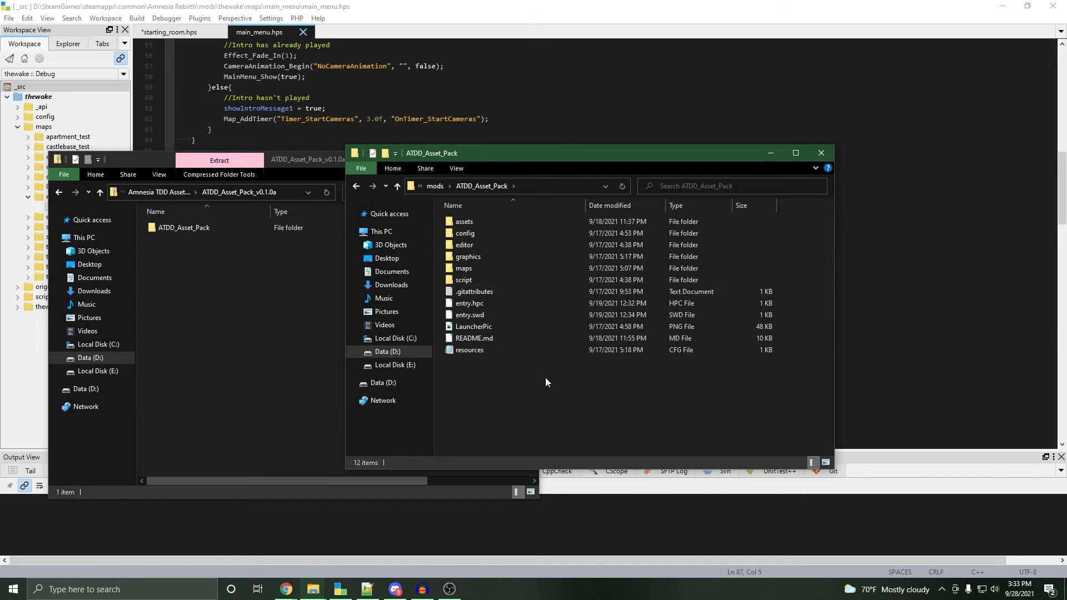
Highlight the .gitattributes and entry.swd files in the pack folder and clear the selection
{"action": "left_click", "coordinate": [516, 291]}
{"action": "left_click", "coordinate": [509, 314], "text": "ctrl"}
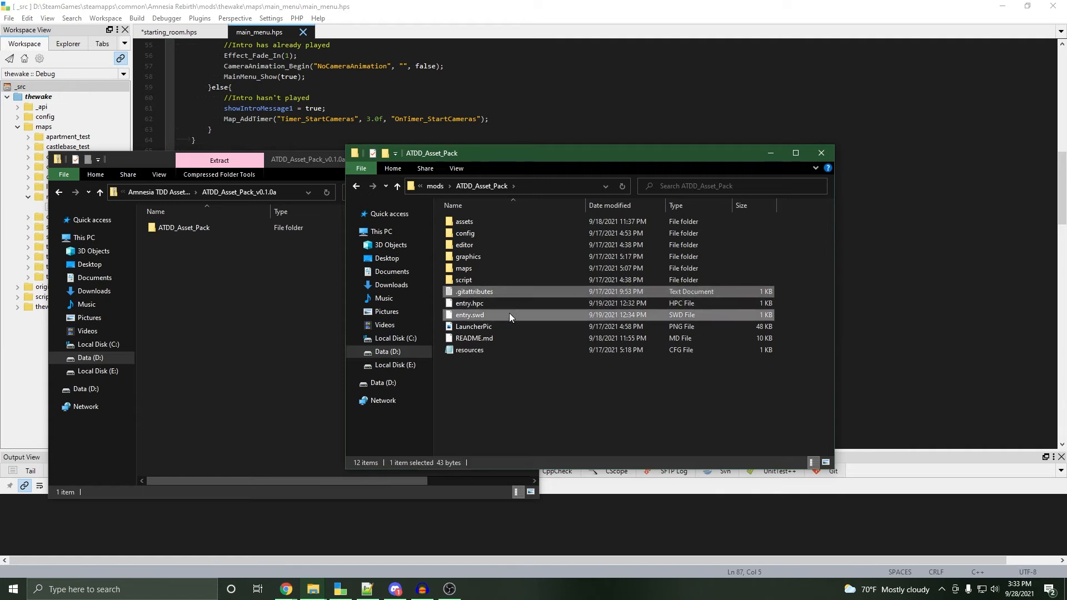
{"action": "left_click", "coordinate": [512, 365]}
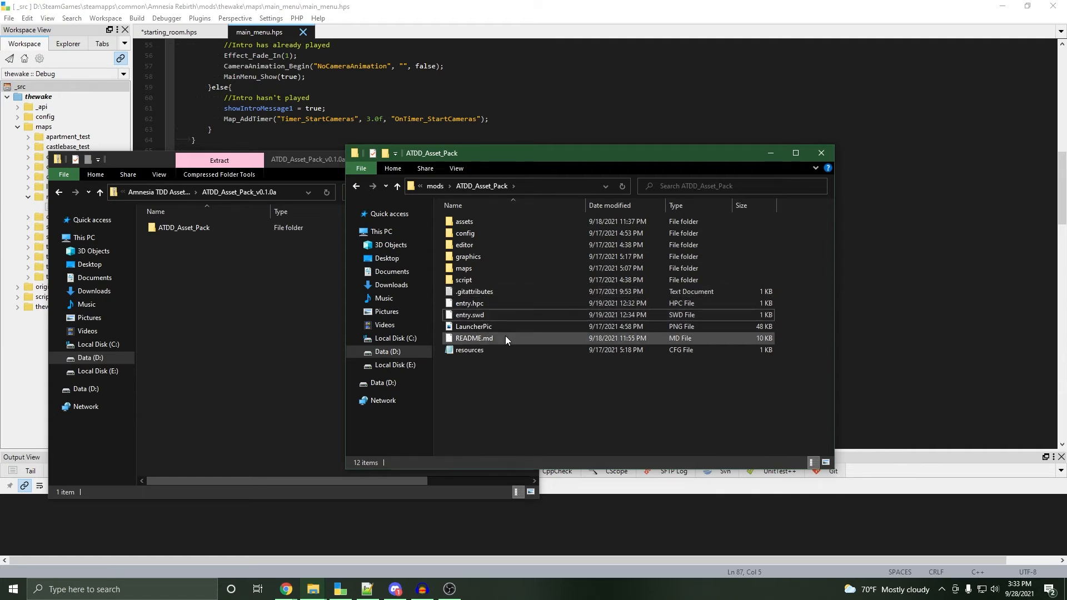
Open entry.hpc in Notepad++, highlight its whole XML content and clear the selection
{"action": "right_click", "coordinate": [491, 304]}
{"action": "left_click", "coordinate": [551, 360]}
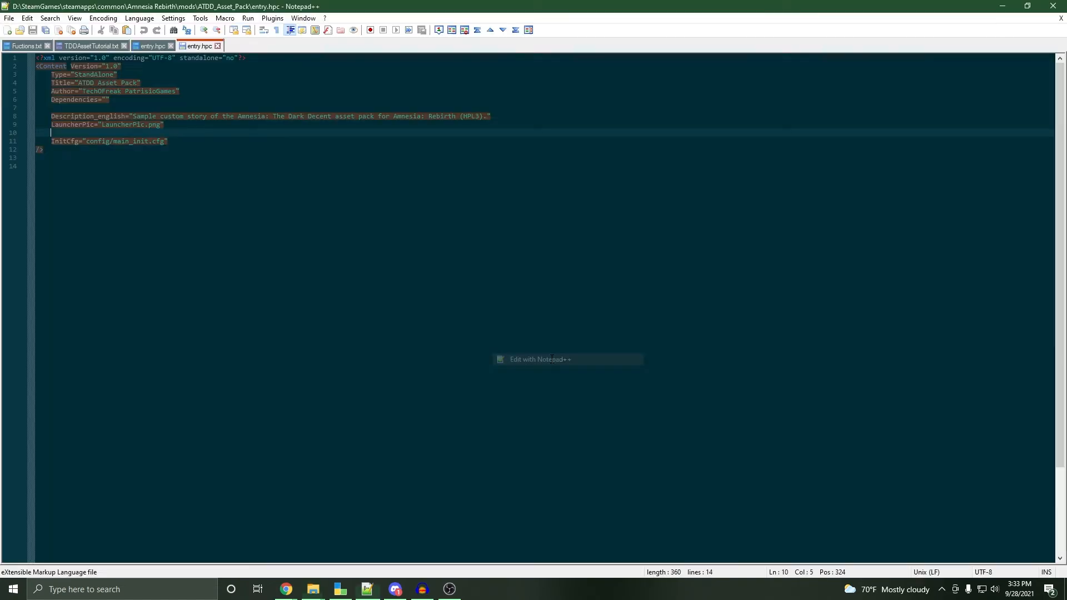
{"action": "key", "text": "shift+Up"}
{"action": "key", "text": "shift+Up"}
{"action": "key", "text": "shift+Up"}
{"action": "key", "text": "shift+Up"}
{"action": "key", "text": "shift+Up"}
{"action": "key", "text": "shift+Up"}
{"action": "key", "text": "shift+Up"}
{"action": "key", "text": "shift+Up"}
{"action": "key", "text": "shift+Up"}
{"action": "key", "text": "shift+Up"}
{"action": "key", "text": "shift+Up"}
{"action": "key", "text": "shift+Up"}
{"action": "key", "text": "shift+Up"}
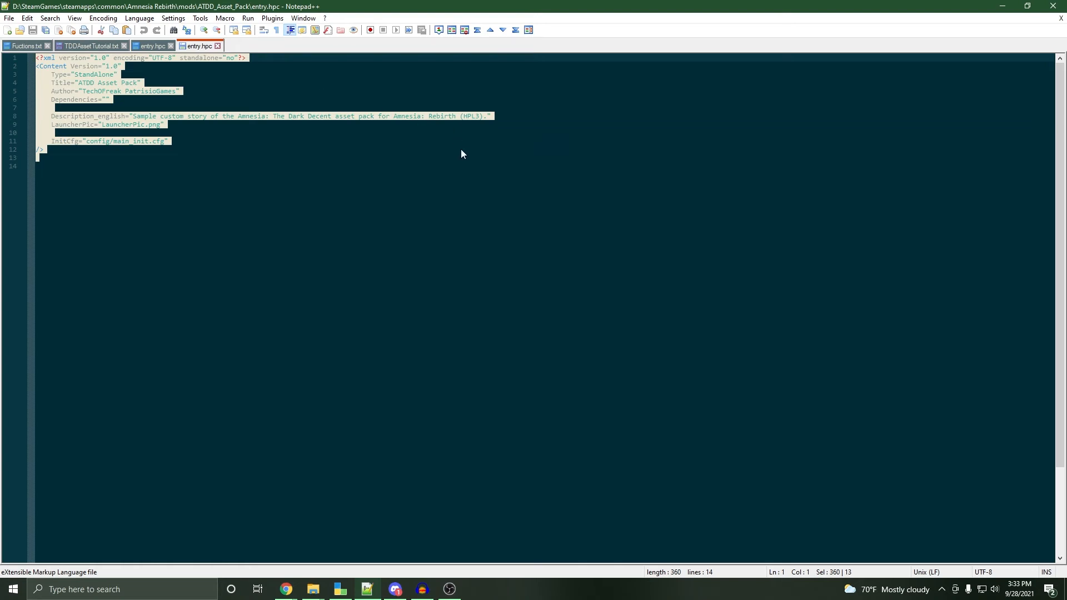
{"action": "left_click", "coordinate": [229, 154]}
{"action": "key", "text": "Down"}
{"action": "key", "text": "Down"}
{"action": "key", "text": "shift+Up"}
{"action": "key", "text": "shift+Up"}
{"action": "key", "text": "shift+Up"}
{"action": "key", "text": "shift+Up"}
{"action": "key", "text": "shift+Up"}
{"action": "key", "text": "shift+Up"}
{"action": "key", "text": "shift+Up"}
{"action": "key", "text": "shift+Up"}
{"action": "key", "text": "shift+Up"}
{"action": "key", "text": "shift+Up"}
{"action": "key", "text": "shift+Up"}
{"action": "key", "text": "shift+Up"}
{"action": "key", "text": "shift+Up"}
{"action": "left_click", "coordinate": [187, 139]}
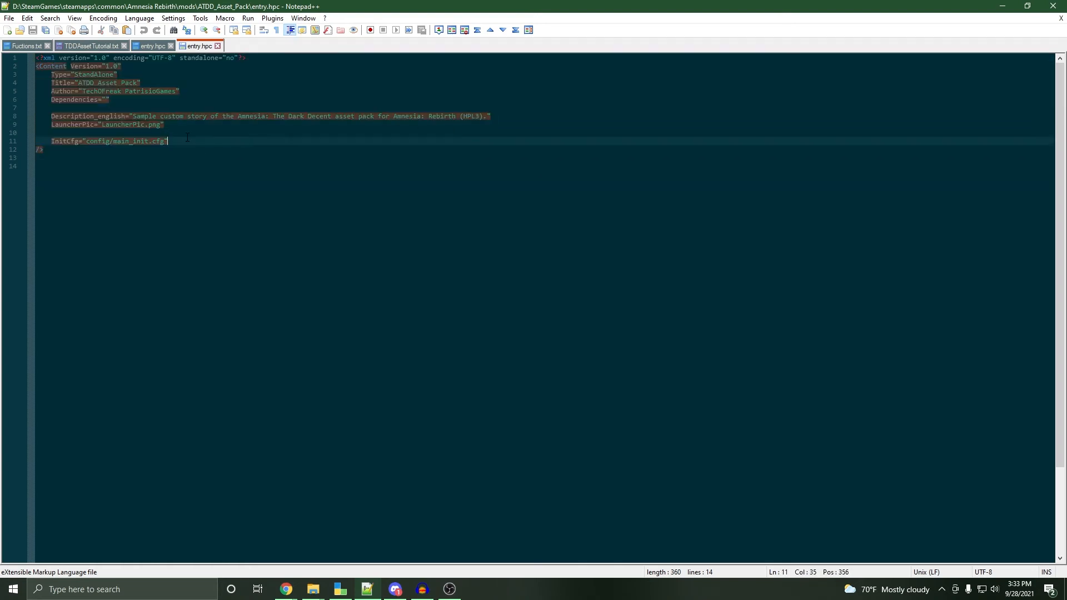
Highlight the Title, Author, Description_english and LauncherPic values of entry.hpc one after another
{"action": "double_click", "coordinate": [103, 84]}
{"action": "left_click", "coordinate": [145, 83]}
{"action": "left_click_drag", "start_coordinate": [140, 82], "coordinate": [79, 83]}
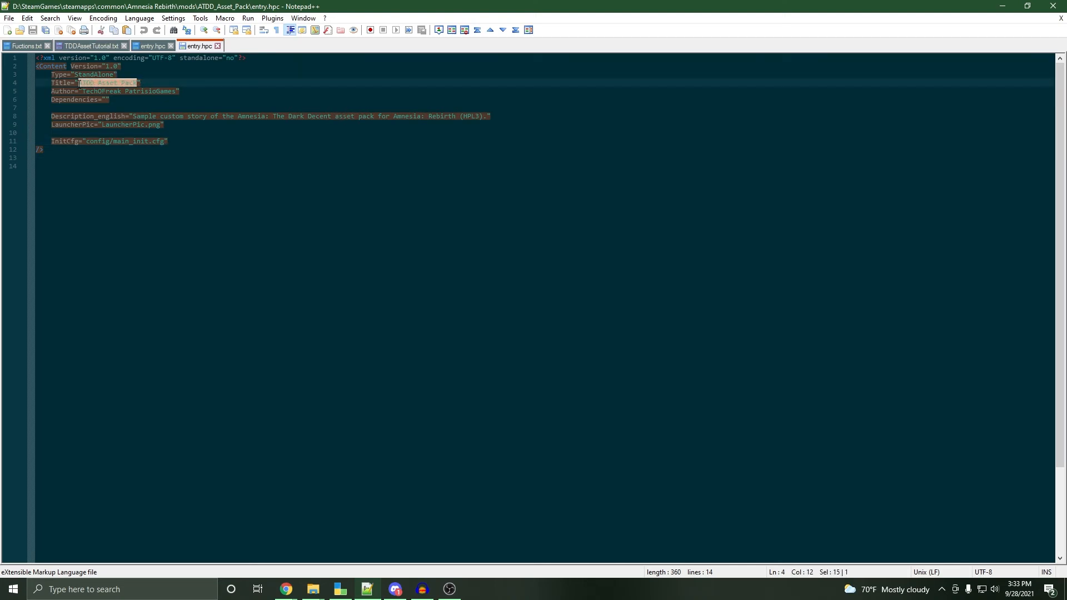
{"action": "left_click_drag", "start_coordinate": [176, 91], "coordinate": [84, 92]}
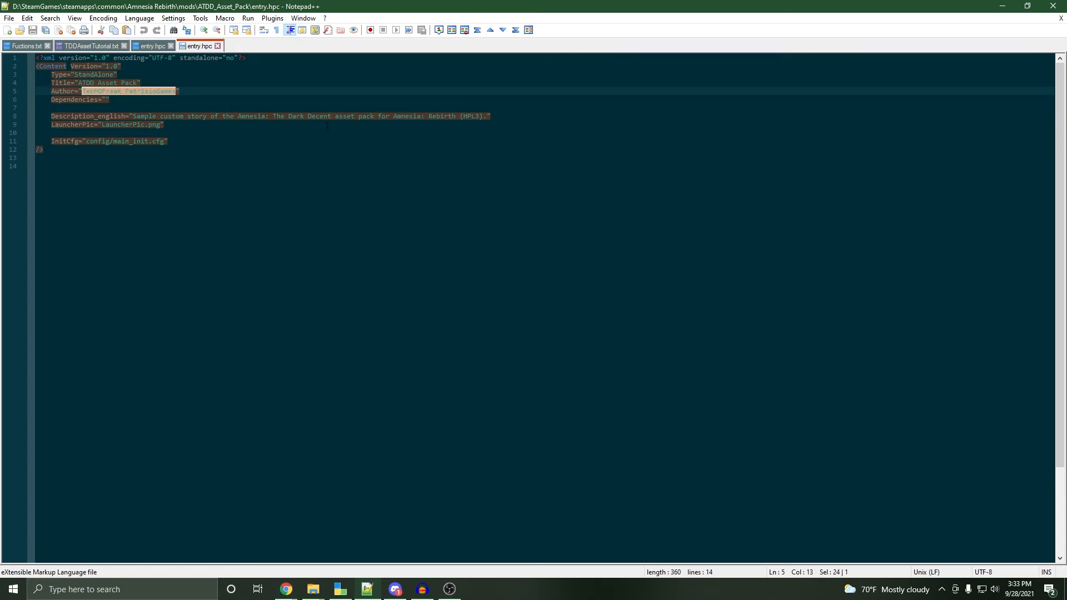
{"action": "left_click_drag", "start_coordinate": [490, 116], "coordinate": [103, 123]}
{"action": "left_click", "coordinate": [180, 143]}
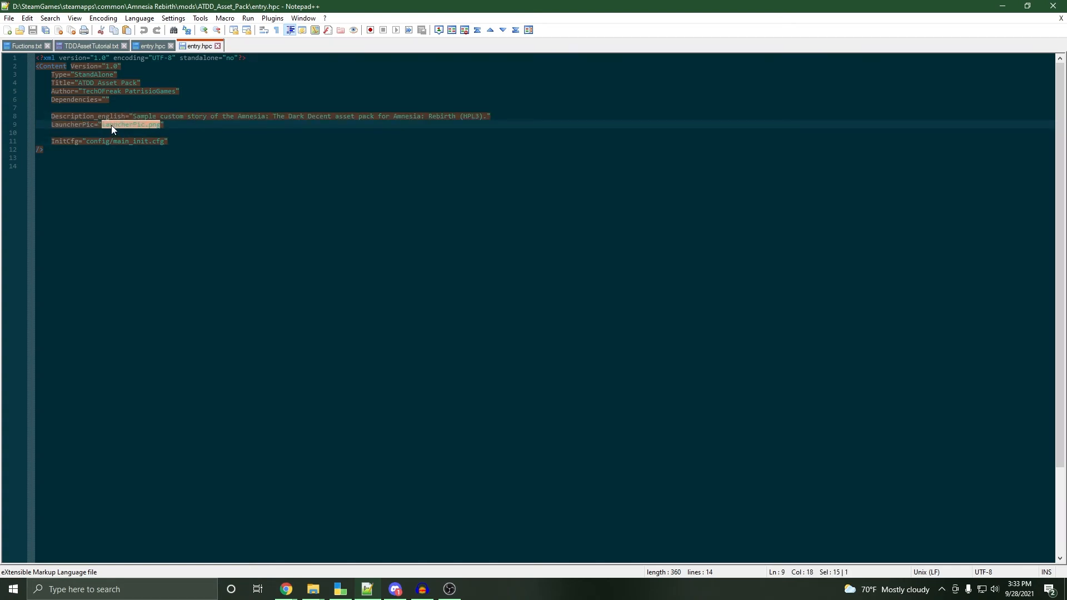
{"action": "left_click", "coordinate": [276, 179]}
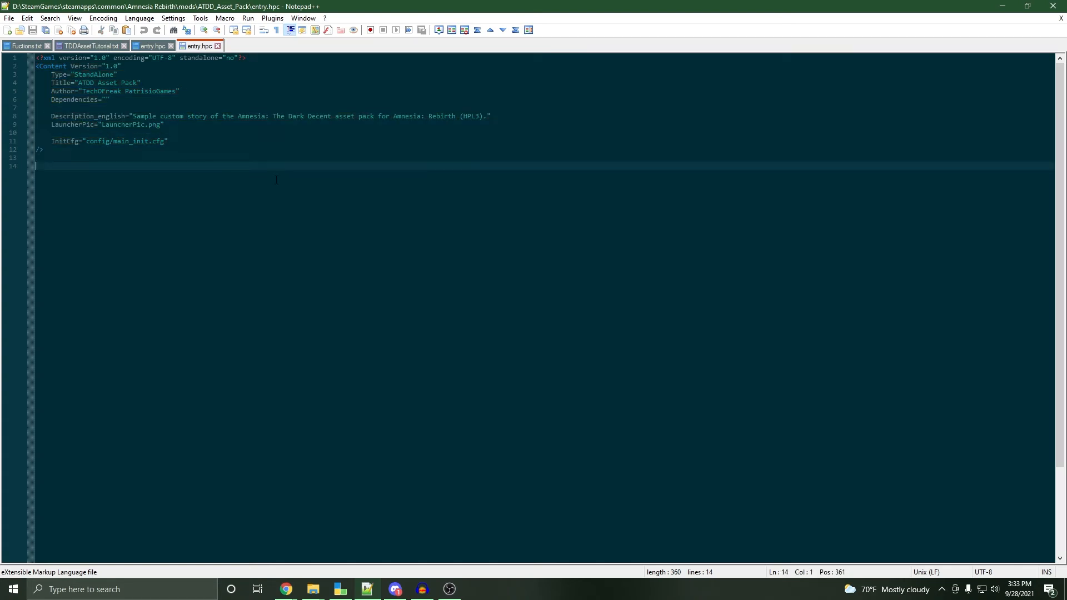
Highlight the InitCfg line of entry.hpc and minimize Notepad++ to return to the pack folder
{"action": "left_click_drag", "start_coordinate": [169, 141], "coordinate": [72, 135]}
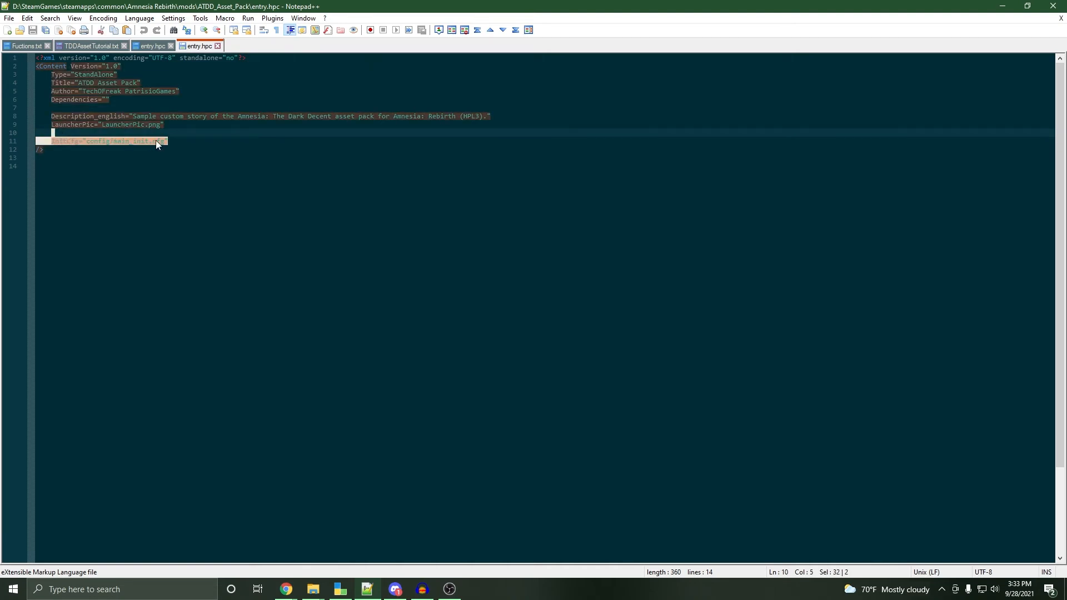
{"action": "left_click", "coordinate": [180, 157]}
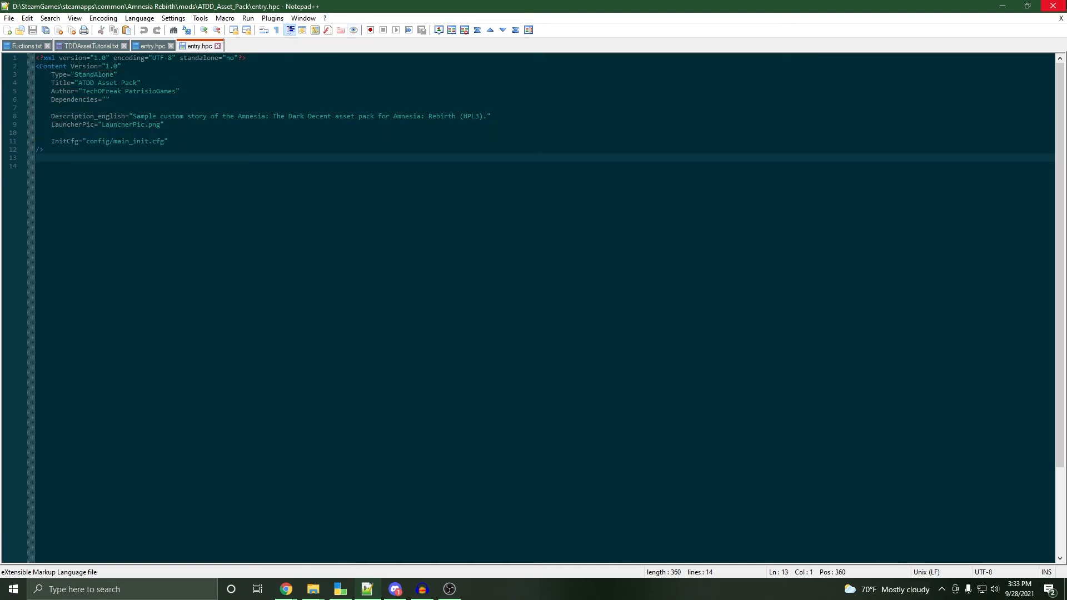
{"action": "left_click", "coordinate": [1002, 6]}
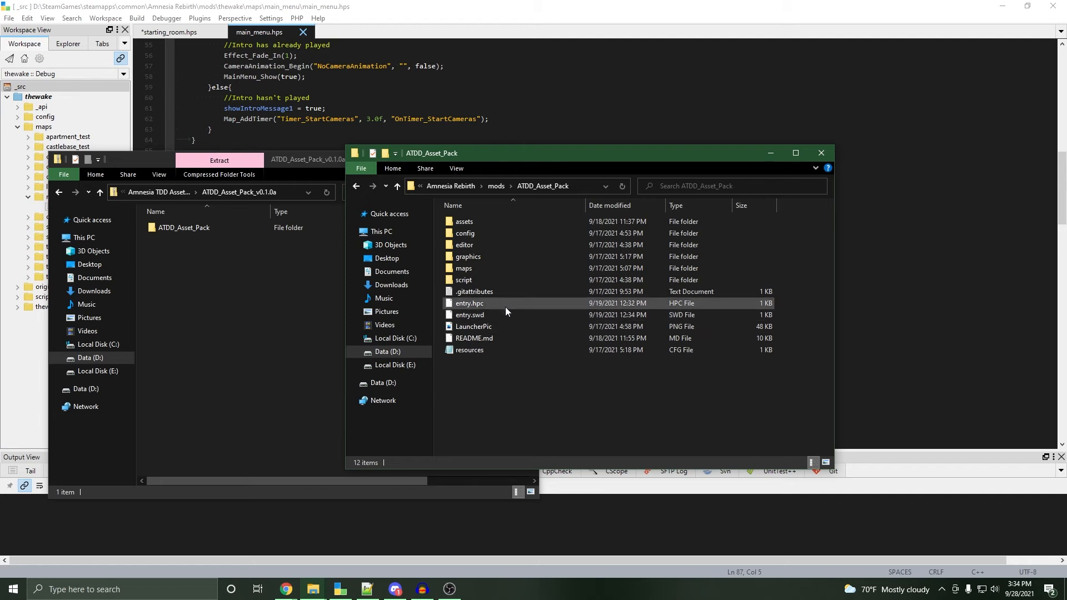
Try to open the LauncherPic image from the ATDD_Asset_Pack folder
{"action": "left_click", "coordinate": [478, 327]}
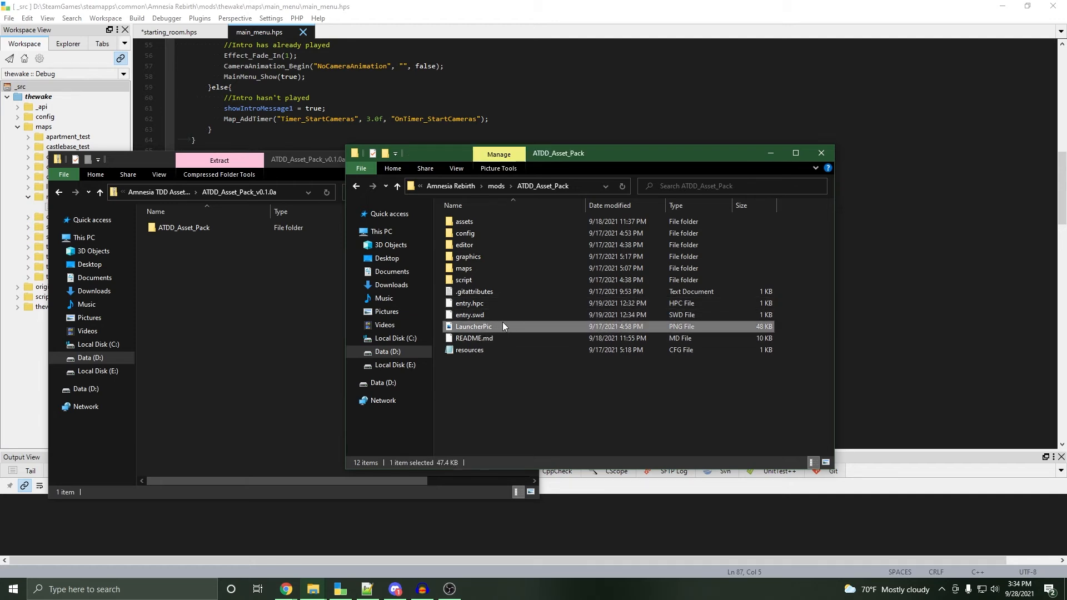
{"action": "double_click", "coordinate": [498, 328]}
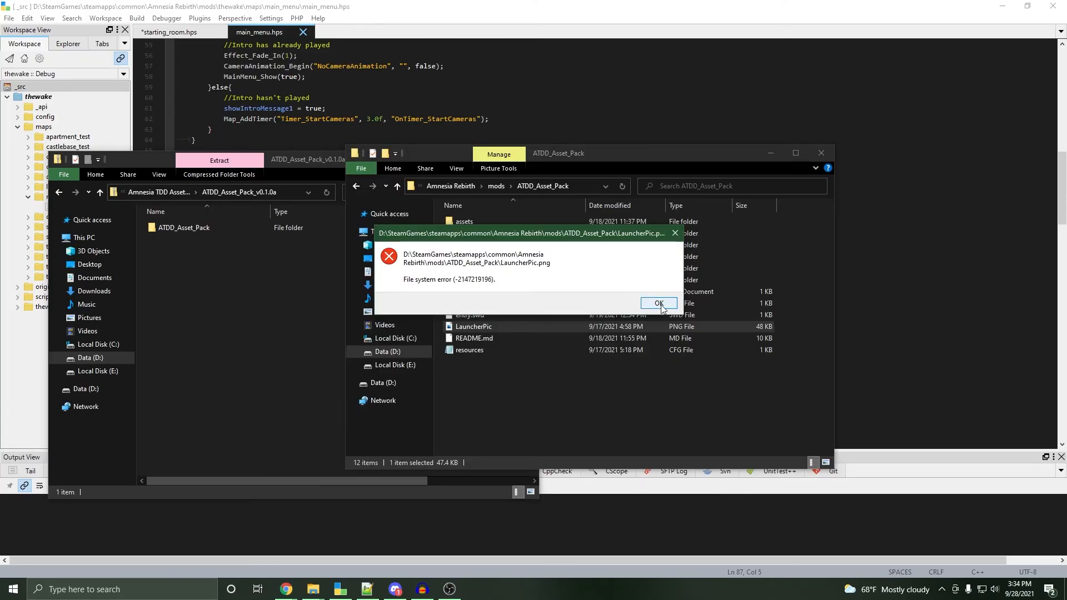
{"action": "left_click", "coordinate": [661, 304]}
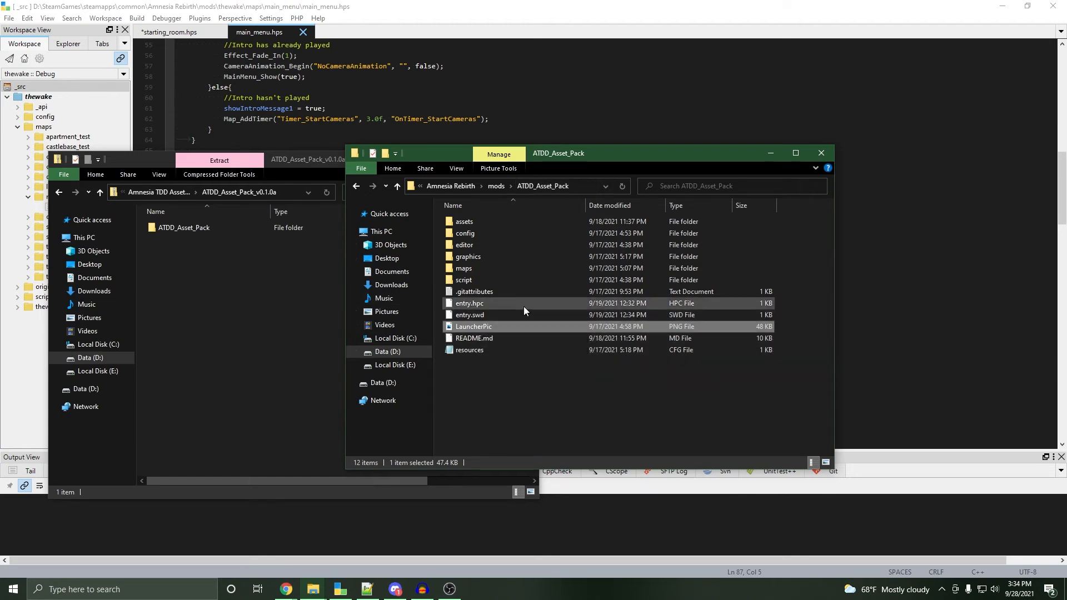
Open the pack's resources file, highlight its five Directory lines beside the folder listing, and close it
{"action": "double_click", "coordinate": [484, 354]}
{"action": "left_click_drag", "start_coordinate": [376, 143], "coordinate": [922, 159]}
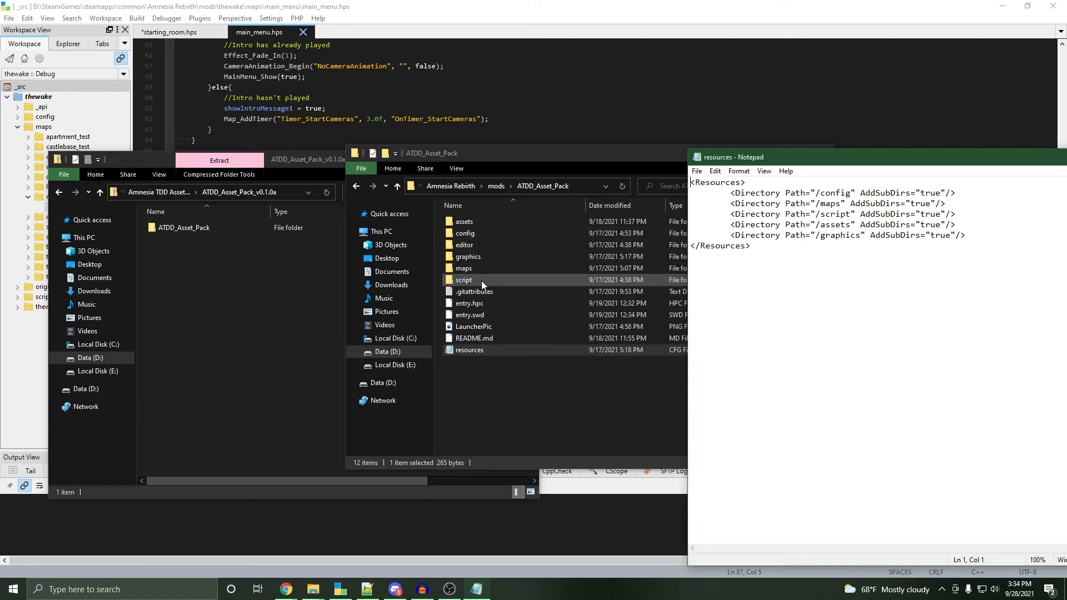
{"action": "left_click", "coordinate": [969, 236]}
{"action": "left_click_drag", "start_coordinate": [969, 236], "coordinate": [717, 193]}
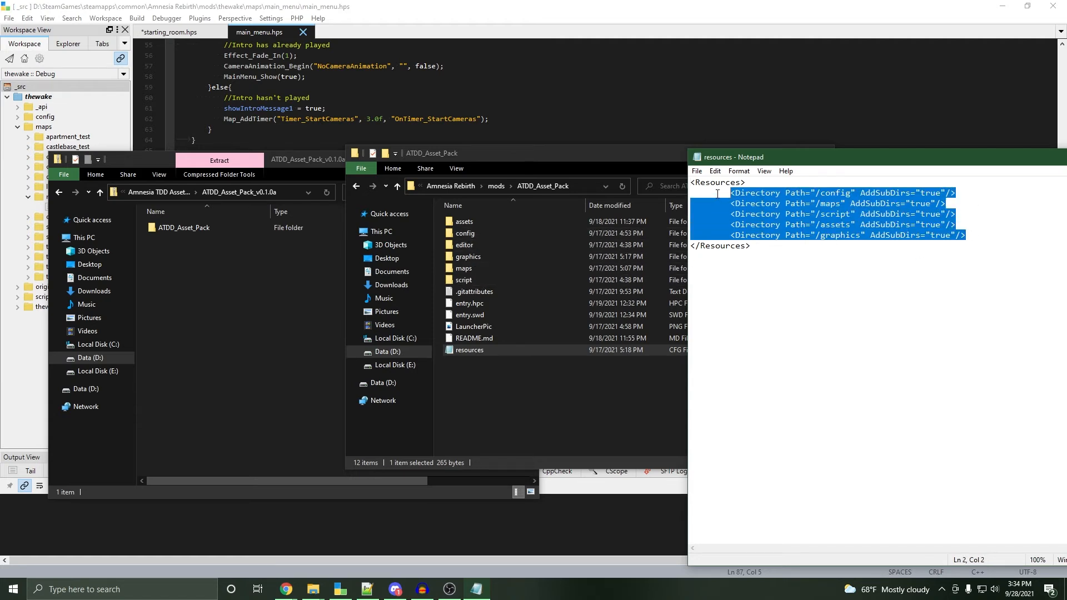
{"action": "left_click_drag", "start_coordinate": [859, 158], "coordinate": [461, 135]}
{"action": "left_click", "coordinate": [788, 135]}
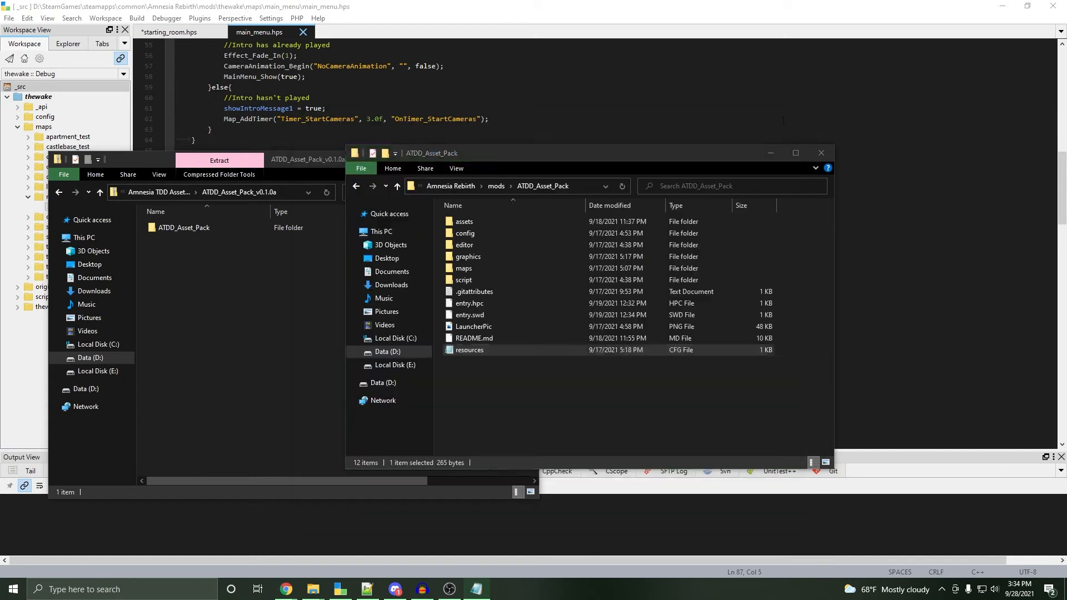
Select the README.md file in the ATDD_Asset_Pack folder
{"action": "left_click", "coordinate": [600, 413]}
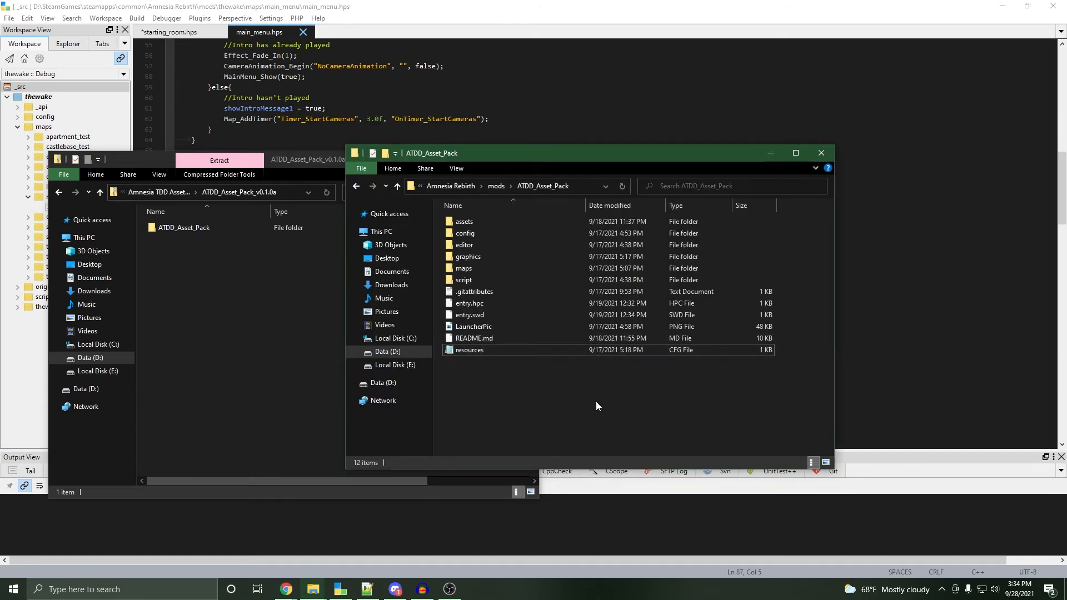
{"action": "left_click", "coordinate": [495, 337]}
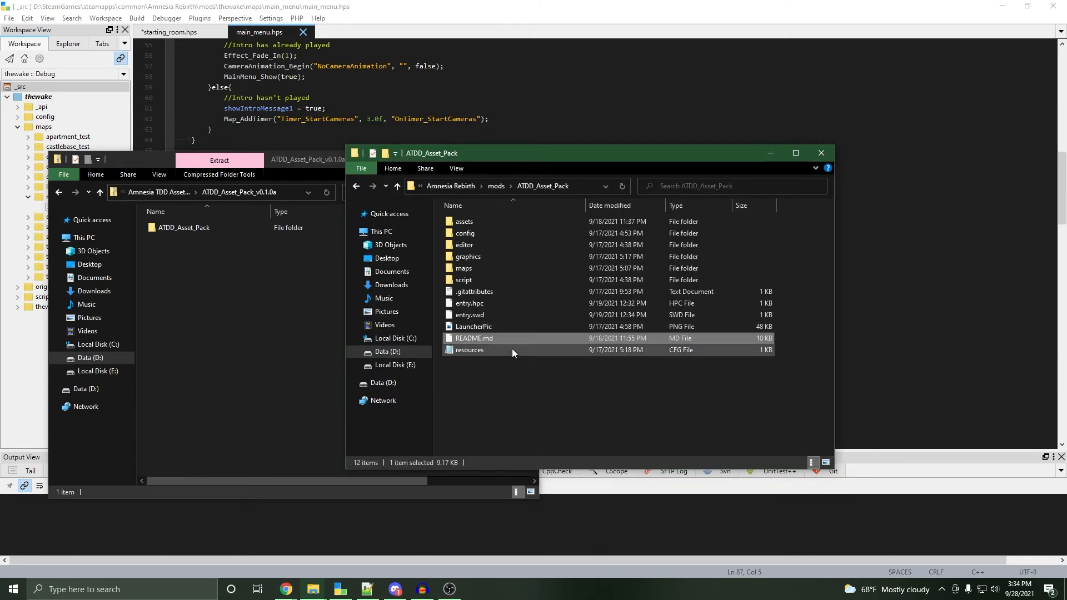
Open ATDD_Asset_Pack in the extracted v0.1.0a archive, select its README.md, and return to the installed pack's folder window
{"action": "left_click", "coordinate": [537, 383]}
{"action": "left_click", "coordinate": [205, 228]}
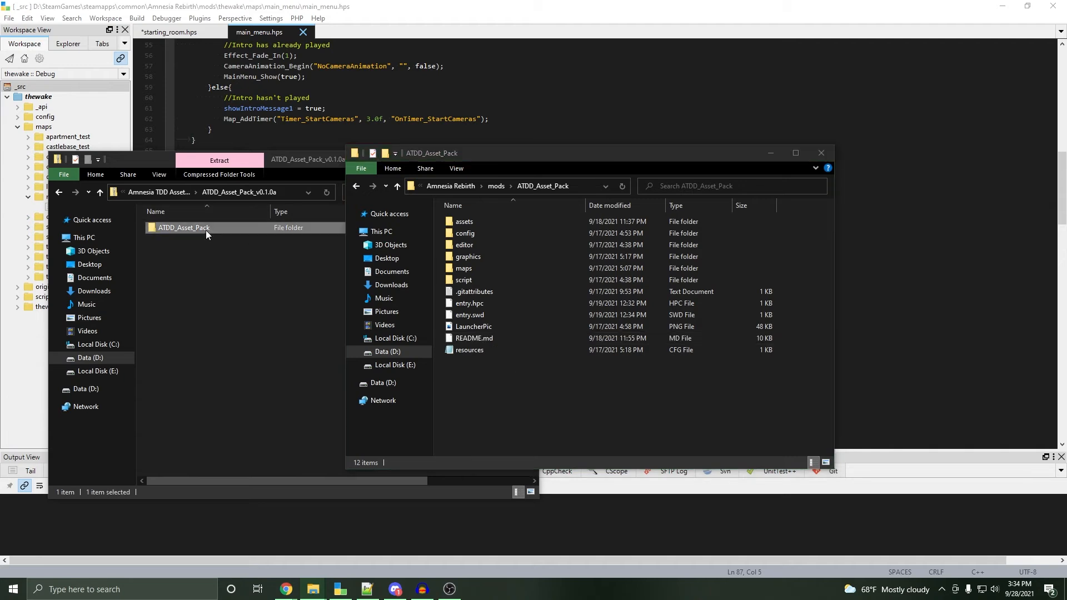
{"action": "double_click", "coordinate": [206, 230]}
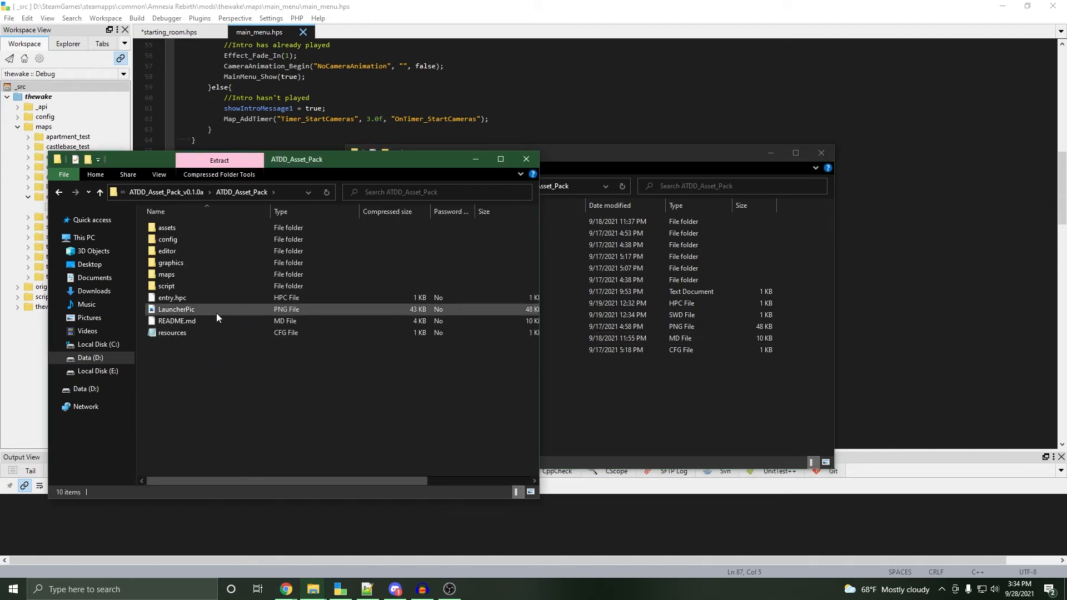
{"action": "left_click", "coordinate": [222, 322]}
{"action": "left_click", "coordinate": [699, 403]}
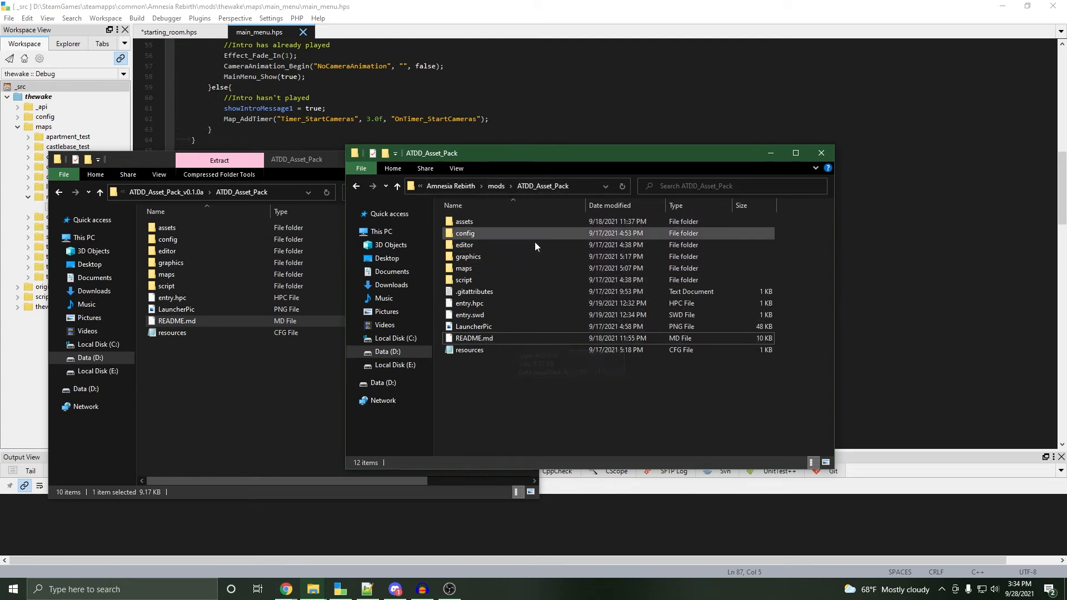
Go up to the mods folder, shift its window aside, and reopen ATDD_Asset_Pack
{"action": "left_click", "coordinate": [501, 186]}
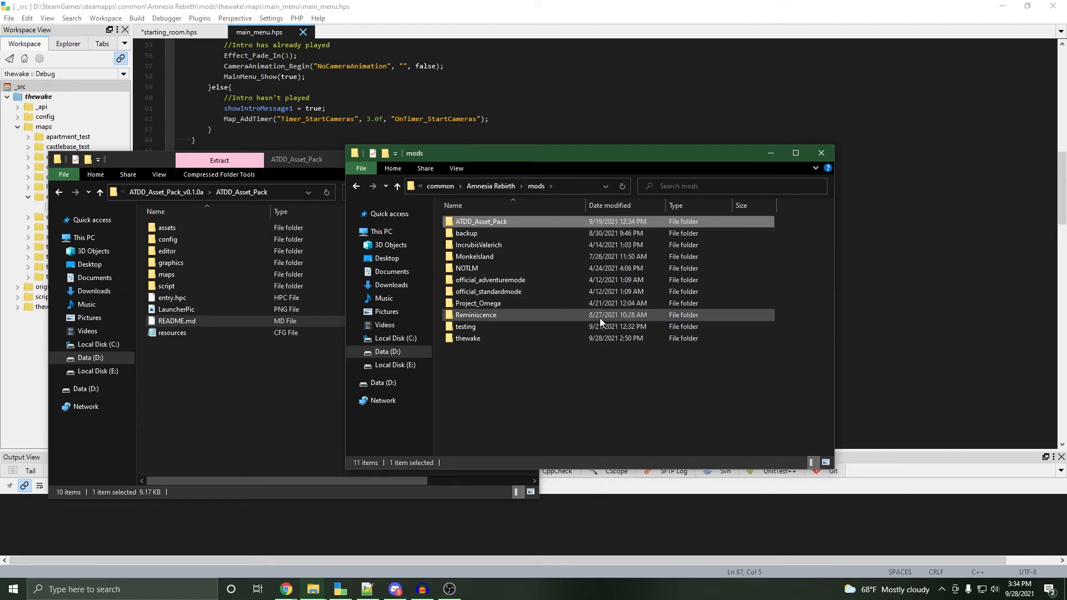
{"action": "left_click", "coordinate": [594, 377]}
{"action": "left_click_drag", "start_coordinate": [631, 158], "coordinate": [655, 176]}
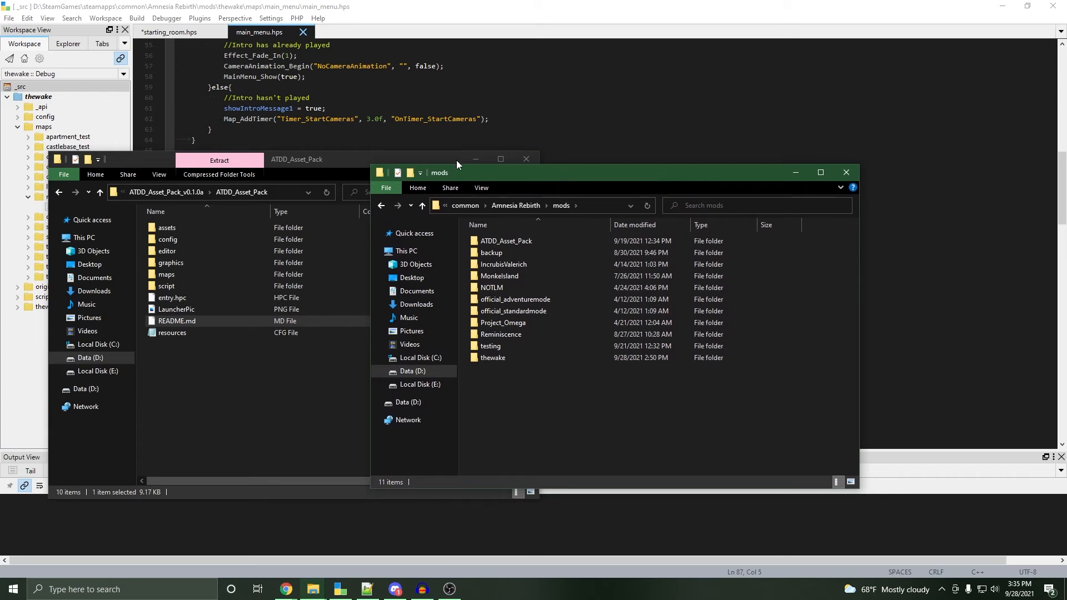
{"action": "double_click", "coordinate": [538, 238]}
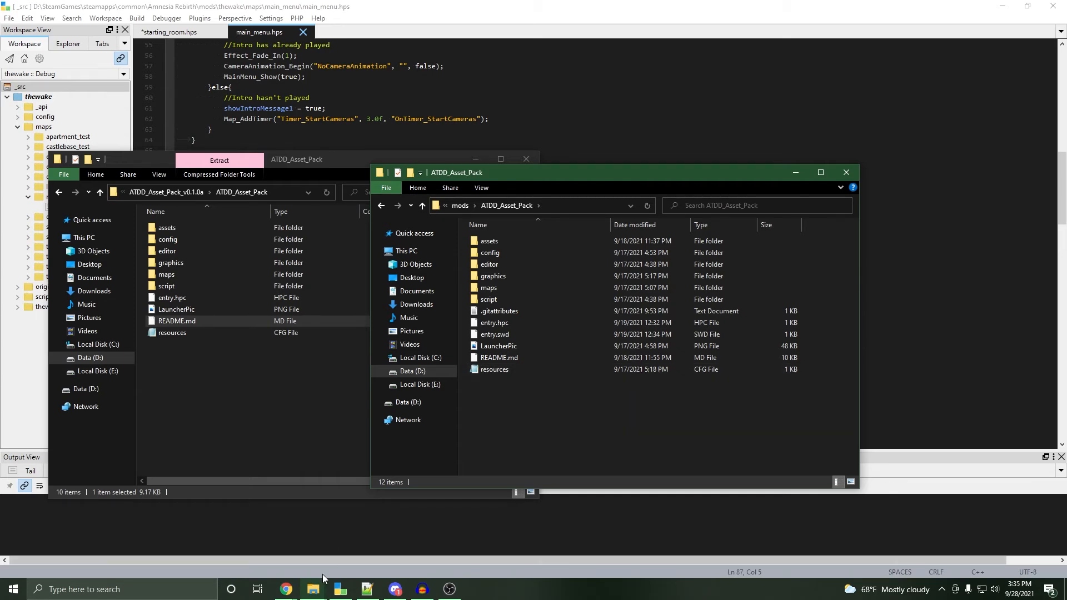
Bring up the Documents HPL3 folder window and move the pack folder window out of its way
{"action": "left_click", "coordinate": [314, 595]}
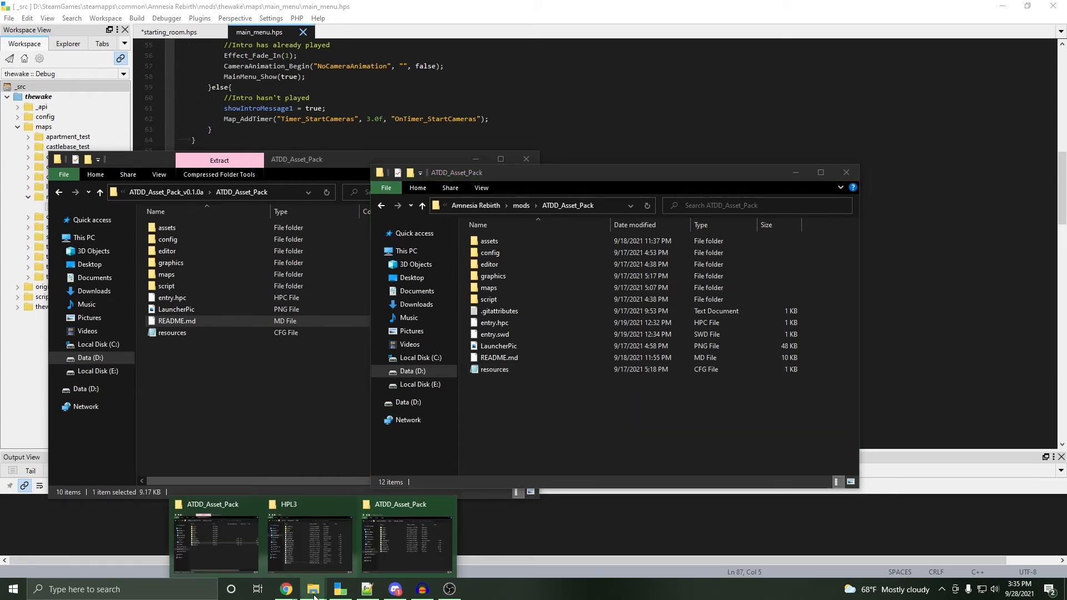
{"action": "left_click", "coordinate": [316, 542]}
{"action": "left_click_drag", "start_coordinate": [651, 176], "coordinate": [827, 85]}
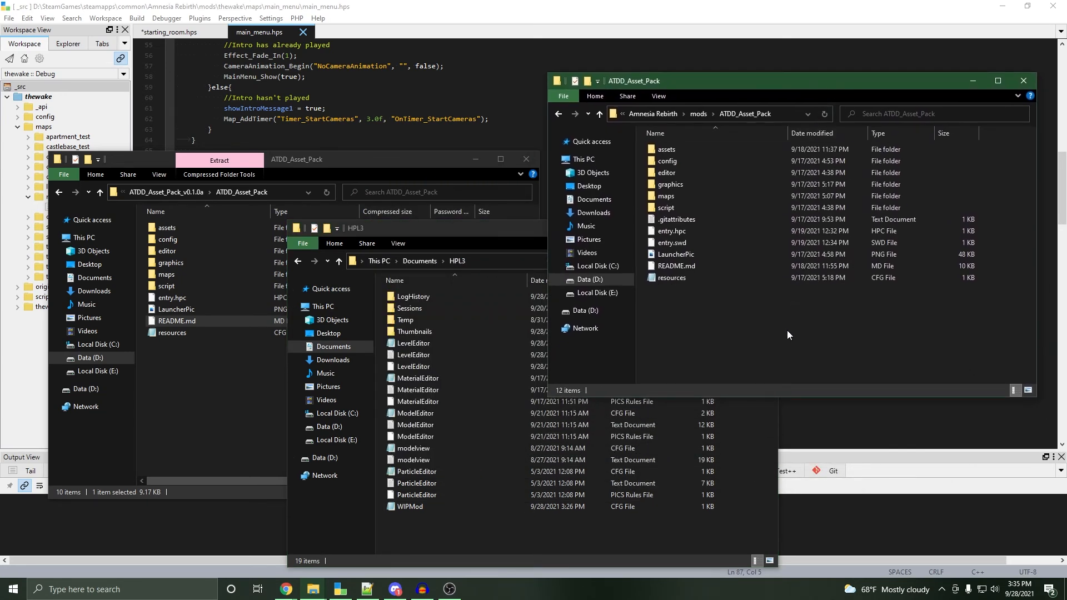
{"action": "left_click", "coordinate": [524, 517]}
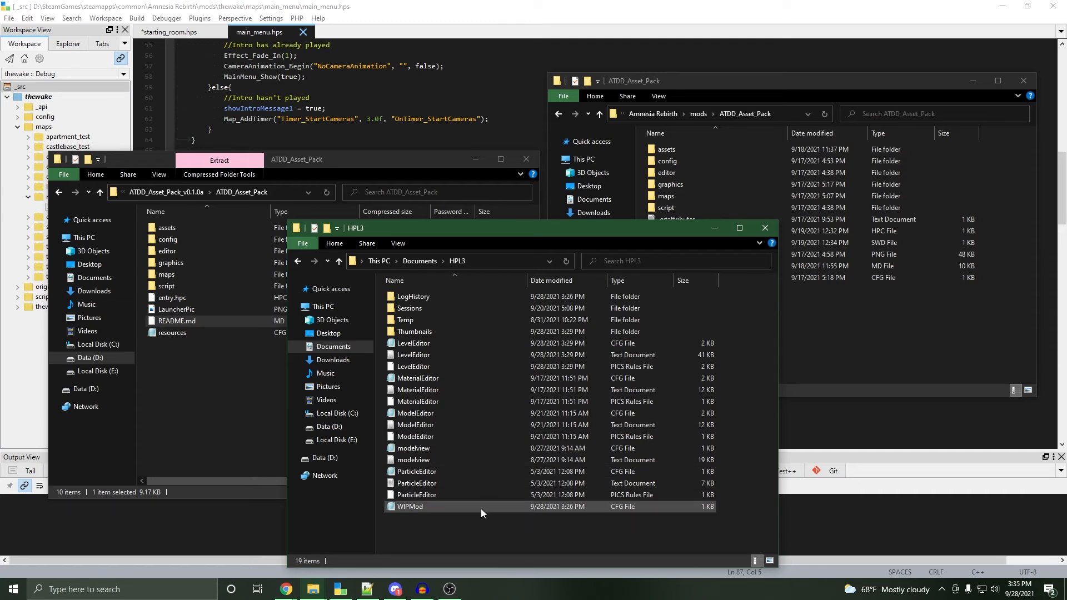
Delete the existing WIPMod CFG file from the HPL3 folder
{"action": "left_click", "coordinate": [410, 508]}
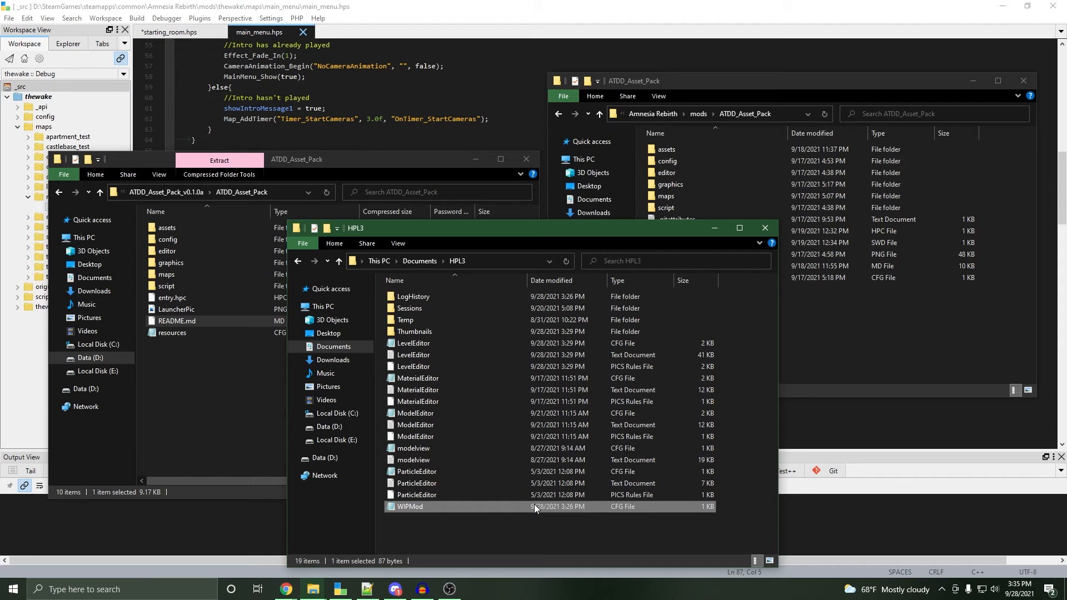
{"action": "left_click", "coordinate": [588, 520]}
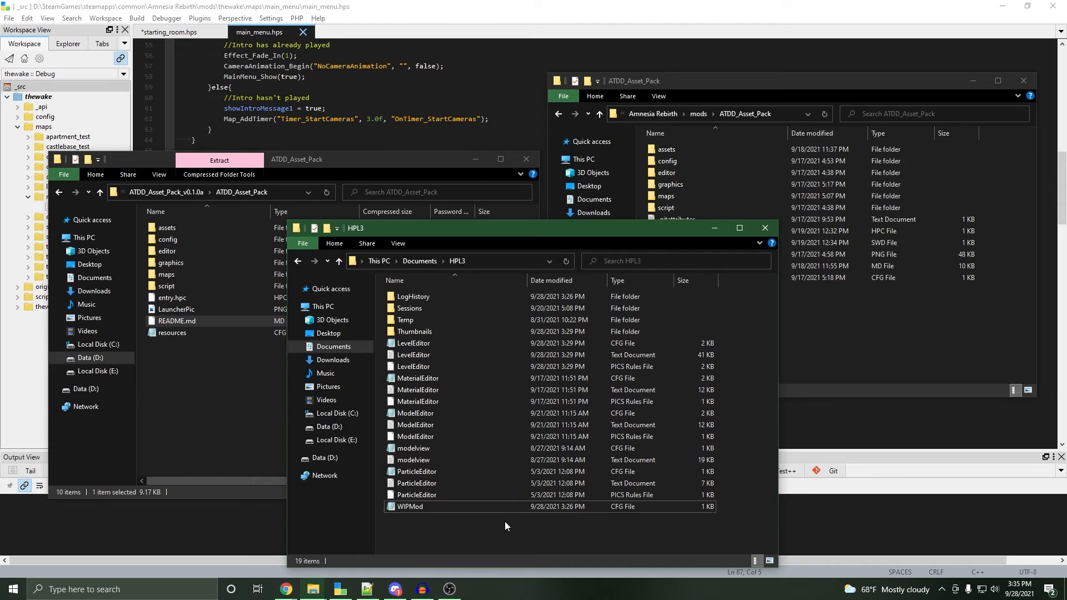
{"action": "left_click", "coordinate": [458, 506]}
{"action": "key", "text": "Delete"}
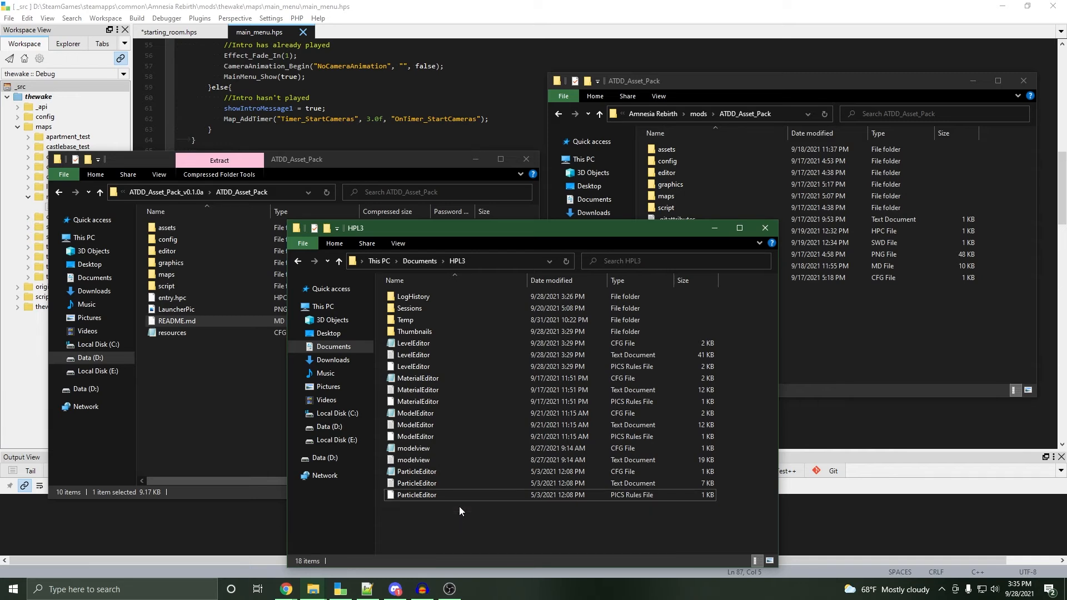
Create a new text document named WIPMod in the HPL3 folder and select it
{"action": "right_click", "coordinate": [434, 515]}
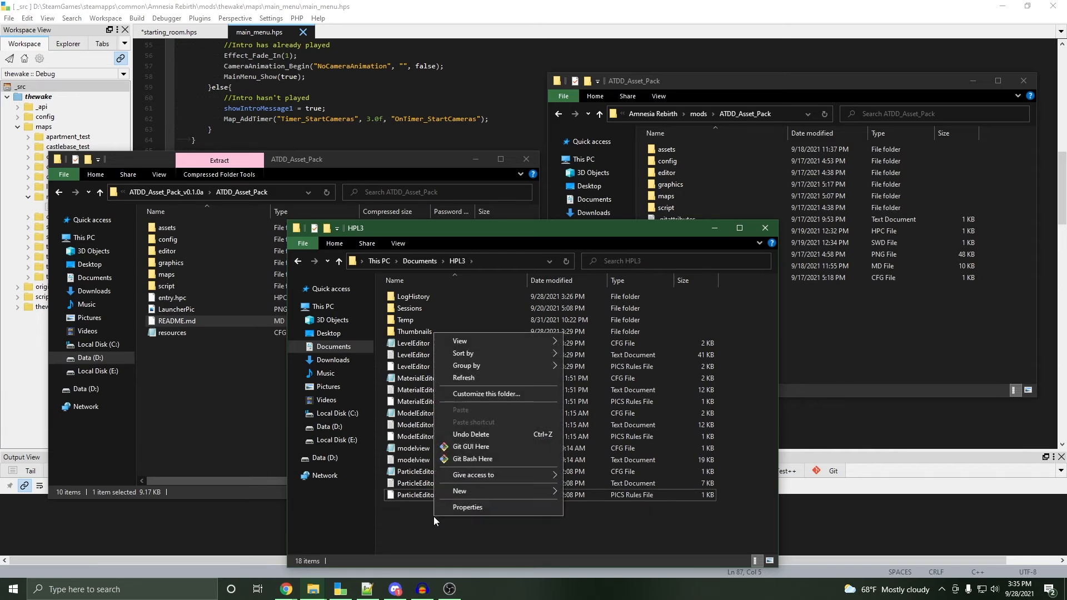
{"action": "mouse_move", "coordinate": [534, 493]}
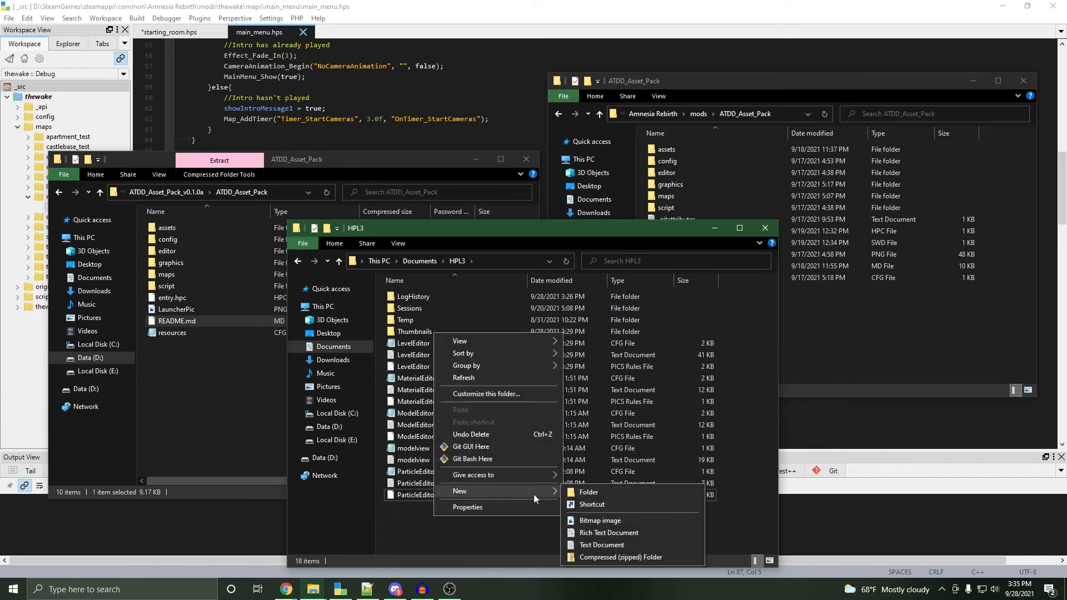
{"action": "left_click", "coordinate": [608, 544]}
{"action": "type", "text": "WIPMod"}
{"action": "key", "text": "BackSpace"}
{"action": "key", "text": "BackSpace"}
{"action": "key", "text": "BackSpace"}
{"action": "type", "text": "Mod"}
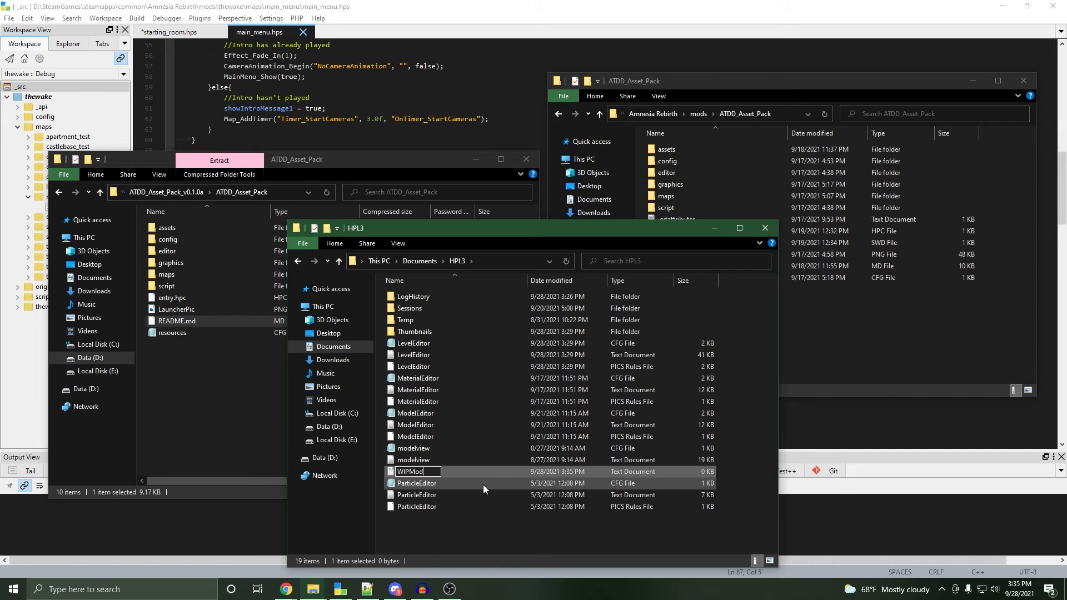
{"action": "left_click", "coordinate": [475, 525]}
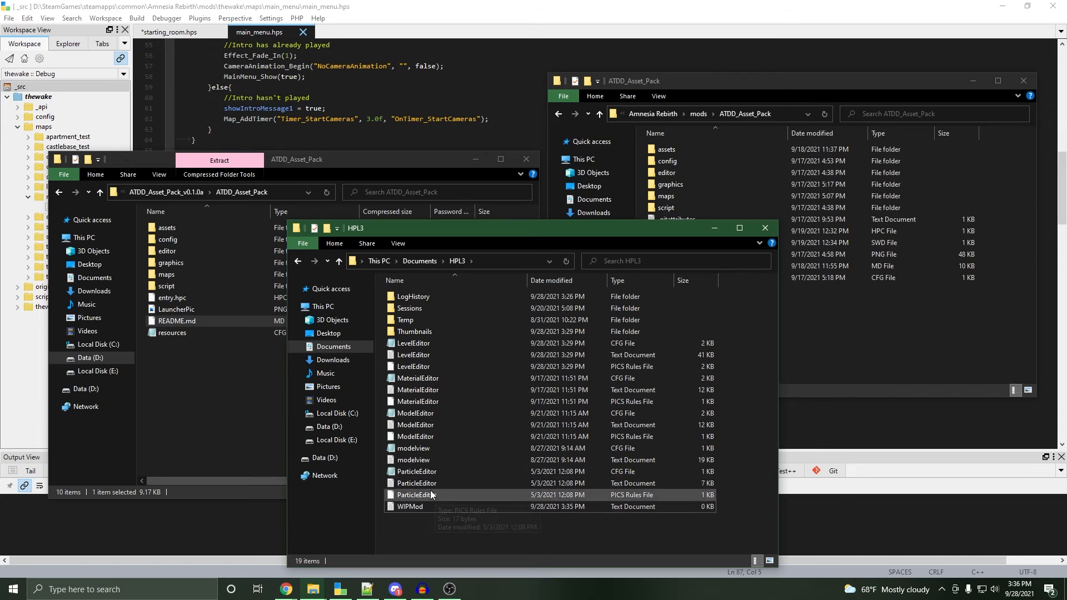
{"action": "left_click", "coordinate": [620, 505]}
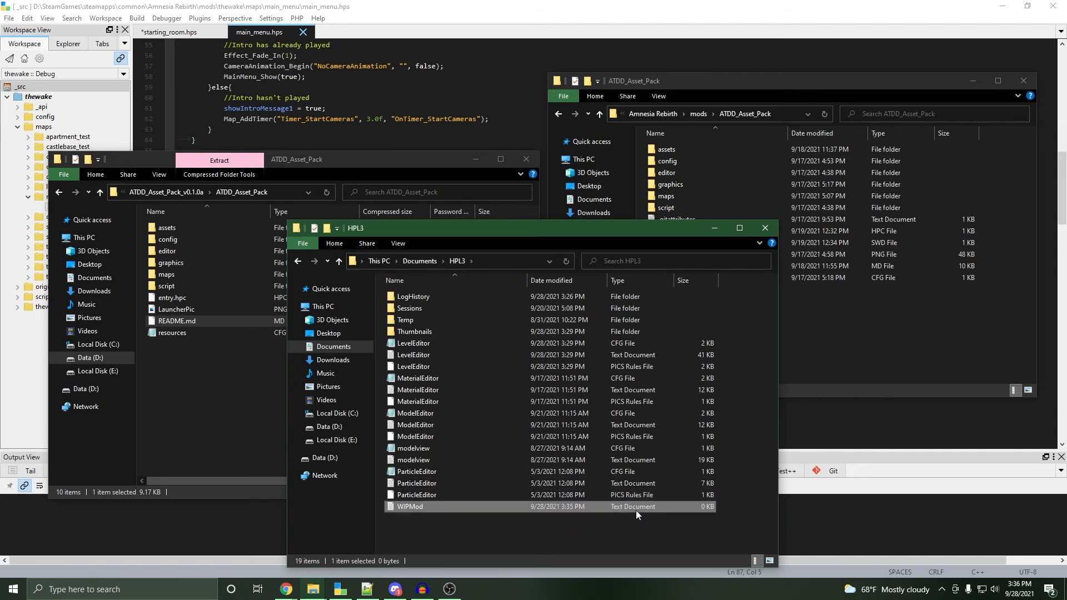
Open WIPMod and insert the line <WIPmod Path="*FULL_PATH_TO_REBIRTH_FOLDER*\Amnesia Rebirth\mods\*YOUR_MOD_NAME*\entry.hpc" />
{"action": "double_click", "coordinate": [450, 506]}
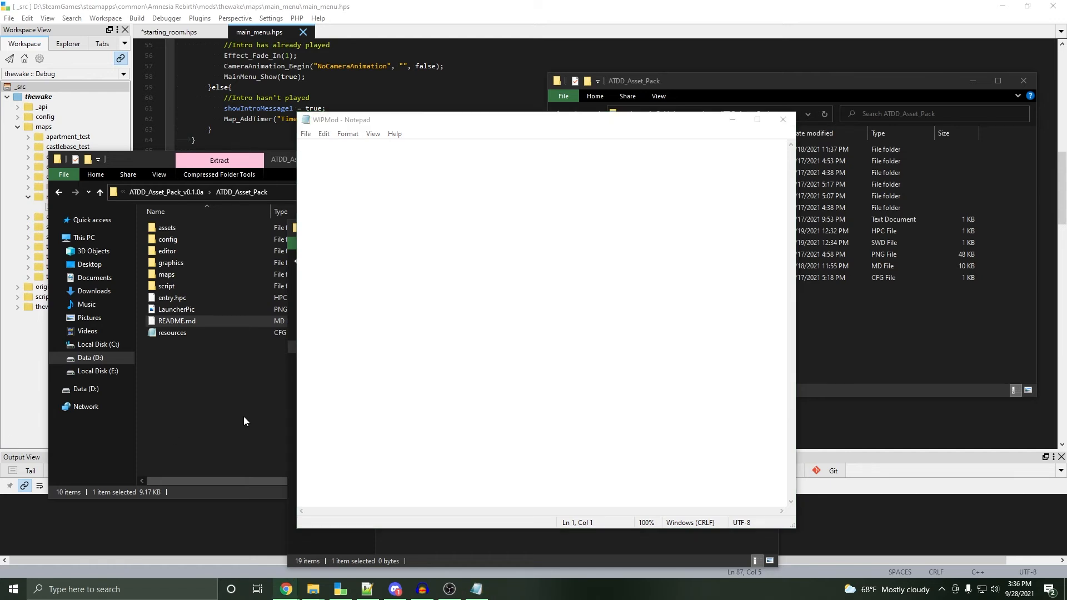
{"action": "left_click", "coordinate": [481, 341]}
{"action": "type", "text": "<WIPmod Path=\"*FULL_PATH_TO_REBIRTH_FOLDER*\\Amnesia Rebirth\\mods\\*YOUR_MOD_NAME*\\entry.hpc\" />"}
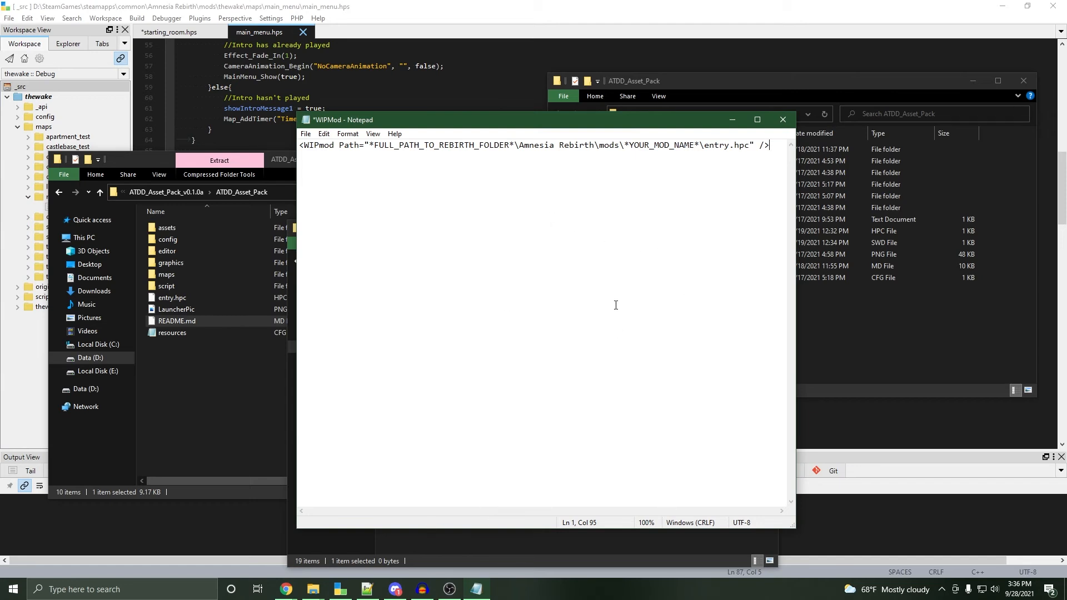
Highlight the Rebirth folder and mod name placeholders, and the whole path between the quotes, in the WIPmod line
{"action": "left_click_drag", "start_coordinate": [515, 146], "coordinate": [371, 147]}
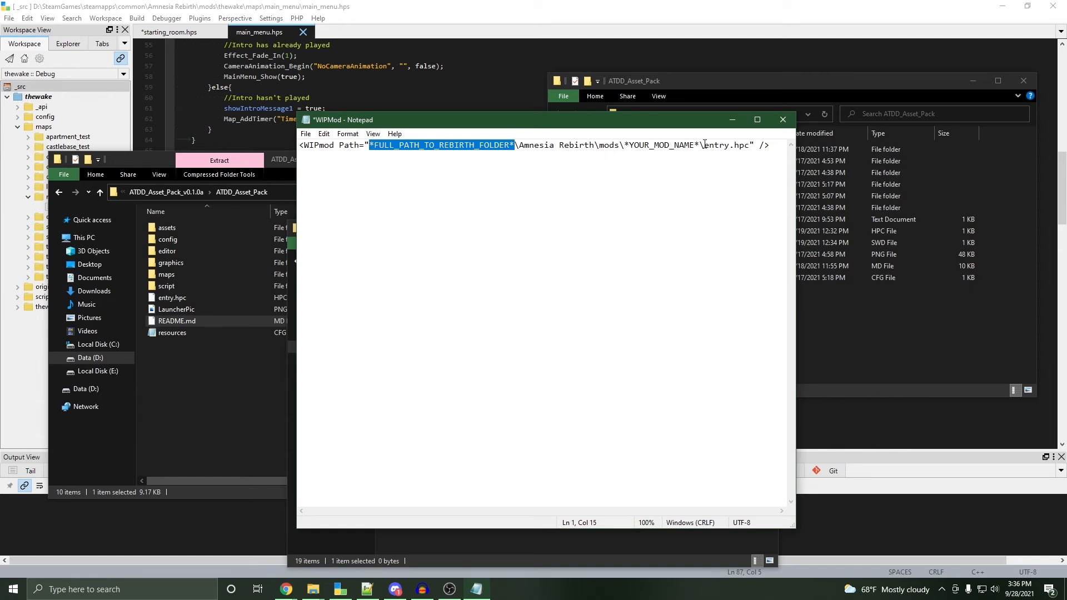
{"action": "left_click_drag", "start_coordinate": [700, 147], "coordinate": [624, 147]}
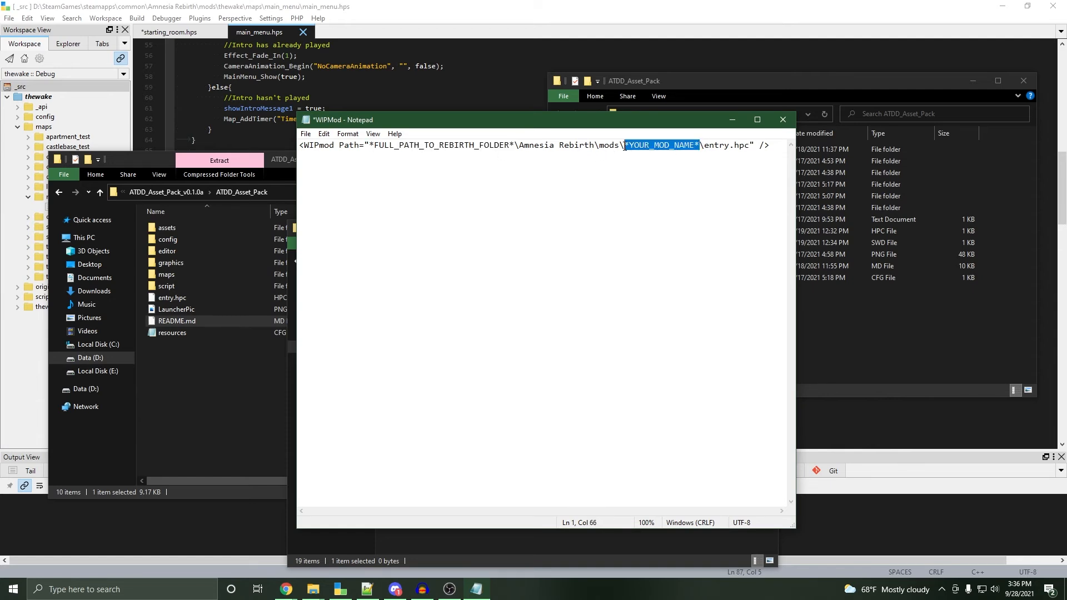
{"action": "left_click", "coordinate": [424, 147]}
{"action": "left_click_drag", "start_coordinate": [372, 143], "coordinate": [756, 145]}
{"action": "left_click", "coordinate": [726, 145]}
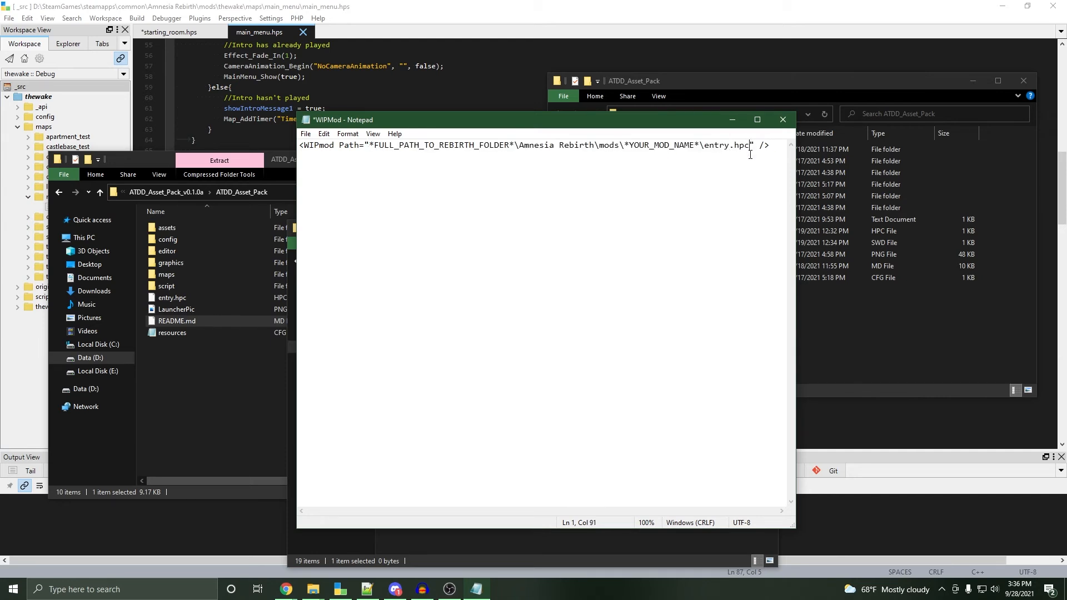
Replace the placeholder path before \entry.hpc with the pack folder's copied path, D:\SteamGames\steamapps\common\Amnesia Rebirth\mods\ATDD_Asset_Pack
{"action": "left_click", "coordinate": [843, 339]}
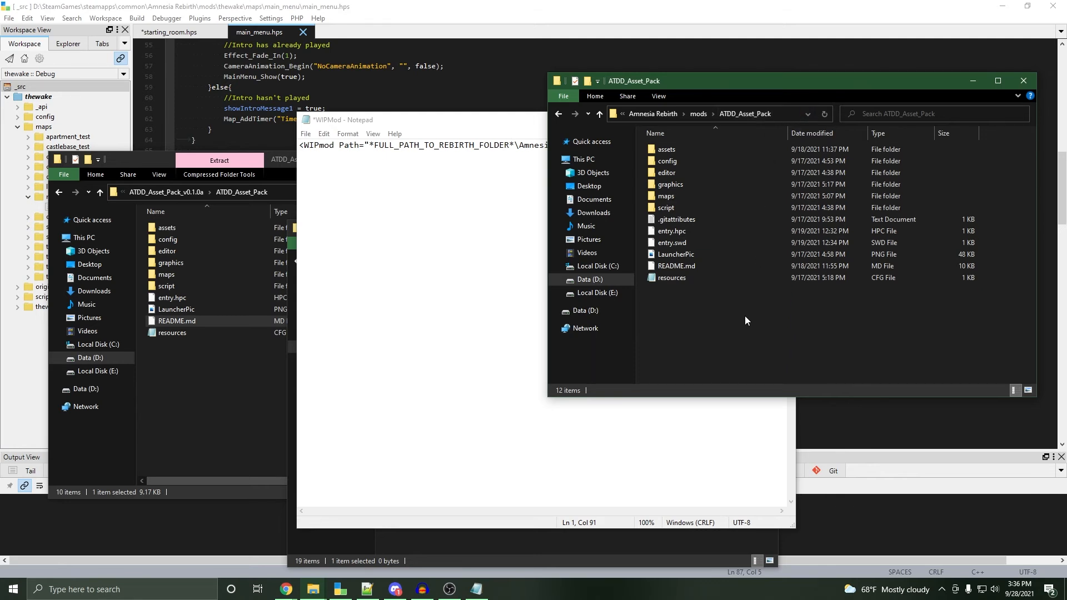
{"action": "left_click", "coordinate": [782, 111]}
{"action": "key", "text": "ctrl+c"}
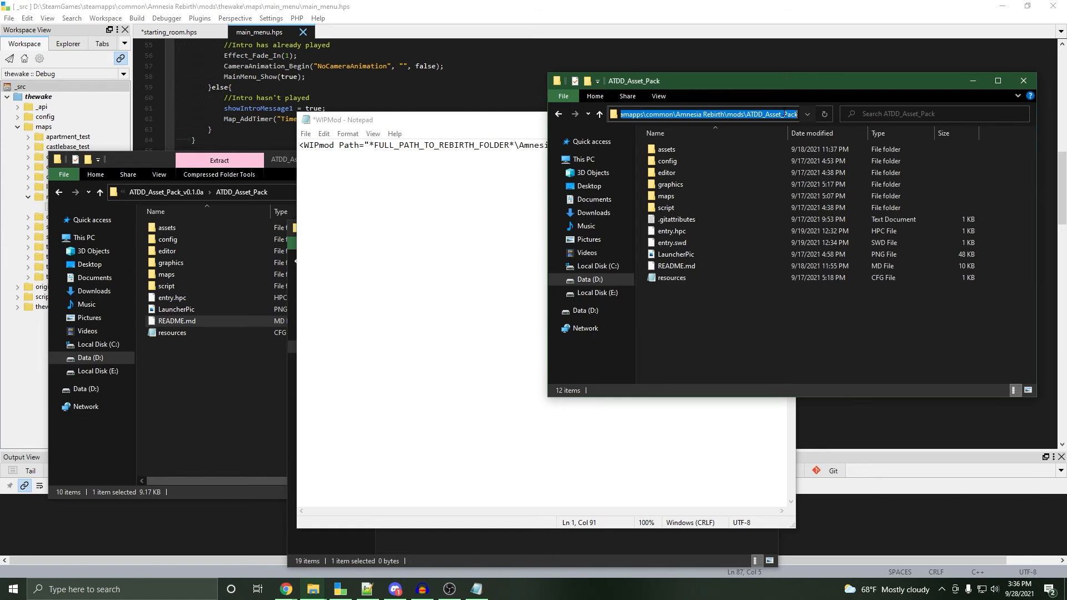
{"action": "left_click", "coordinate": [724, 362]}
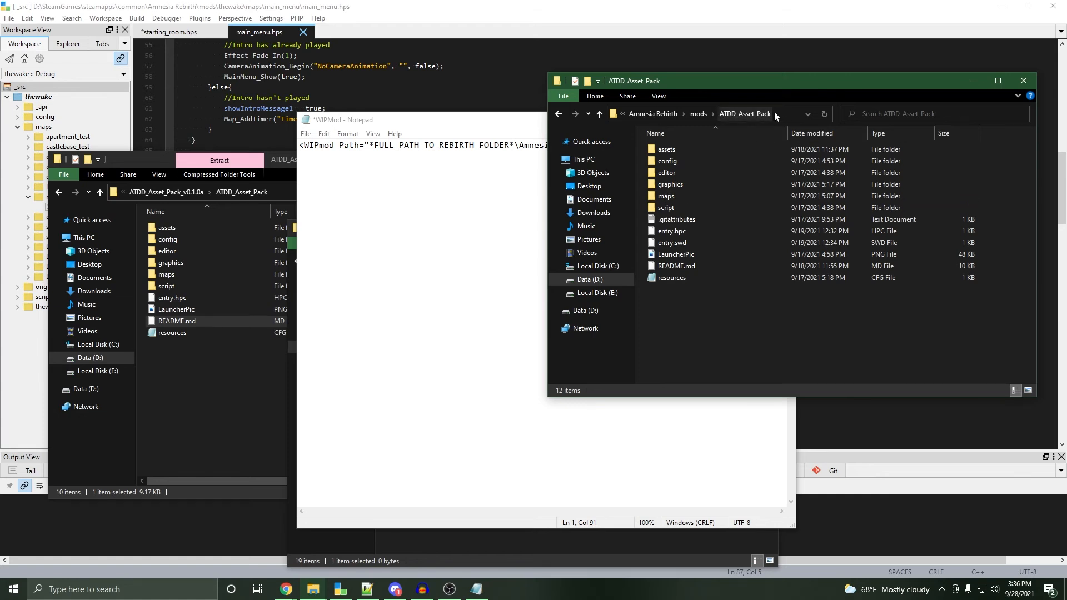
{"action": "left_click", "coordinate": [500, 145]}
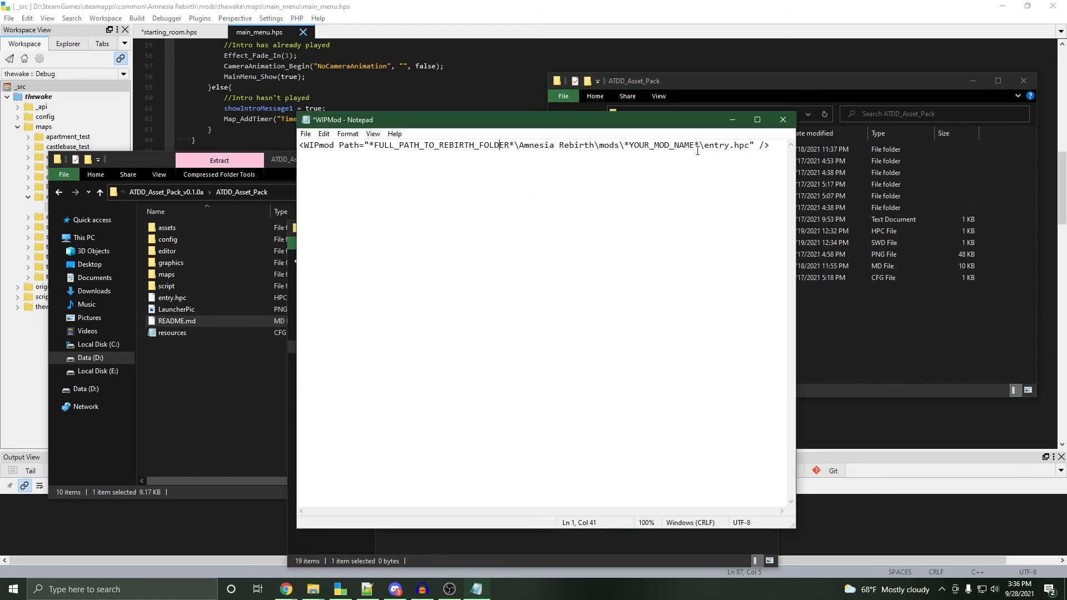
{"action": "left_click_drag", "start_coordinate": [749, 145], "coordinate": [369, 156]}
{"action": "left_click", "coordinate": [697, 173]}
{"action": "key", "text": "ctrl+v"}
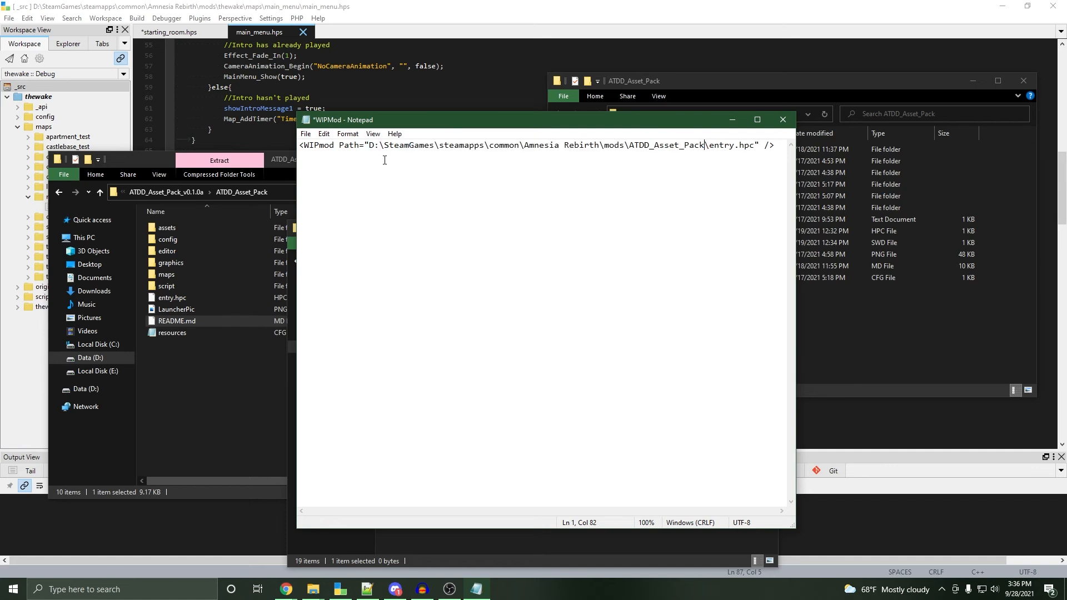
Highlight the mods path, the ATDD_Asset_Pack name and entry.hpc in the WIPmod line, selecting the matching entry.hpc file in the pack folder
{"action": "left_click_drag", "start_coordinate": [370, 143], "coordinate": [628, 148]}
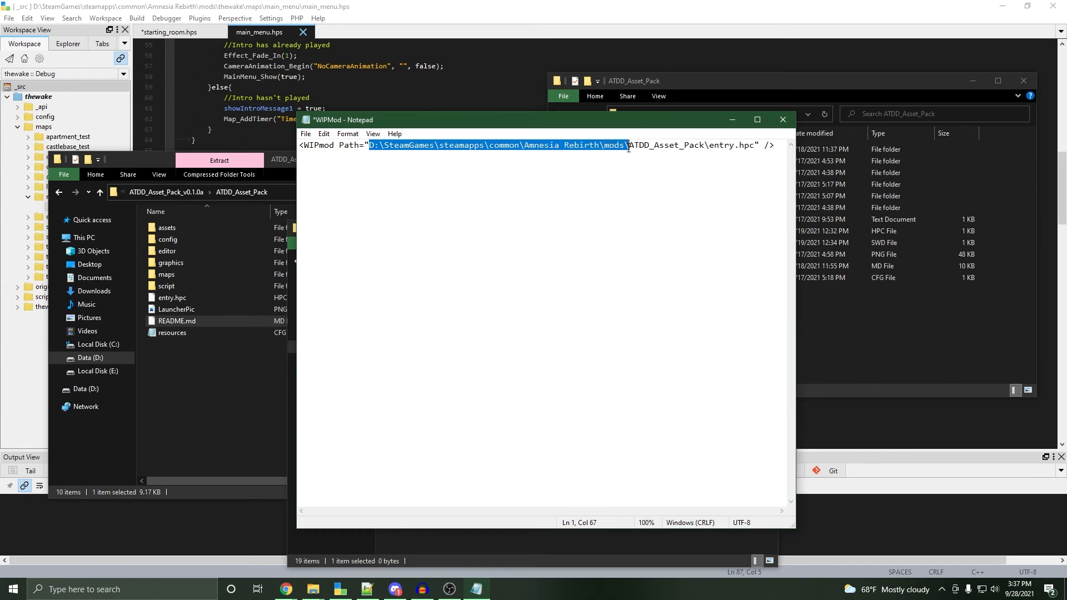
{"action": "left_click_drag", "start_coordinate": [705, 145], "coordinate": [631, 152]}
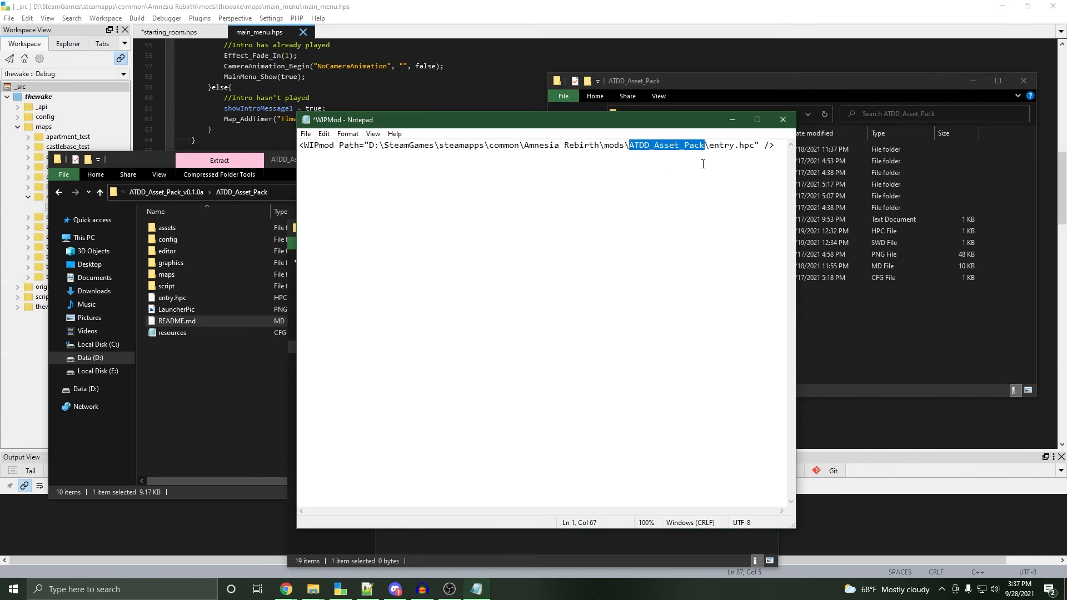
{"action": "left_click", "coordinate": [762, 146]}
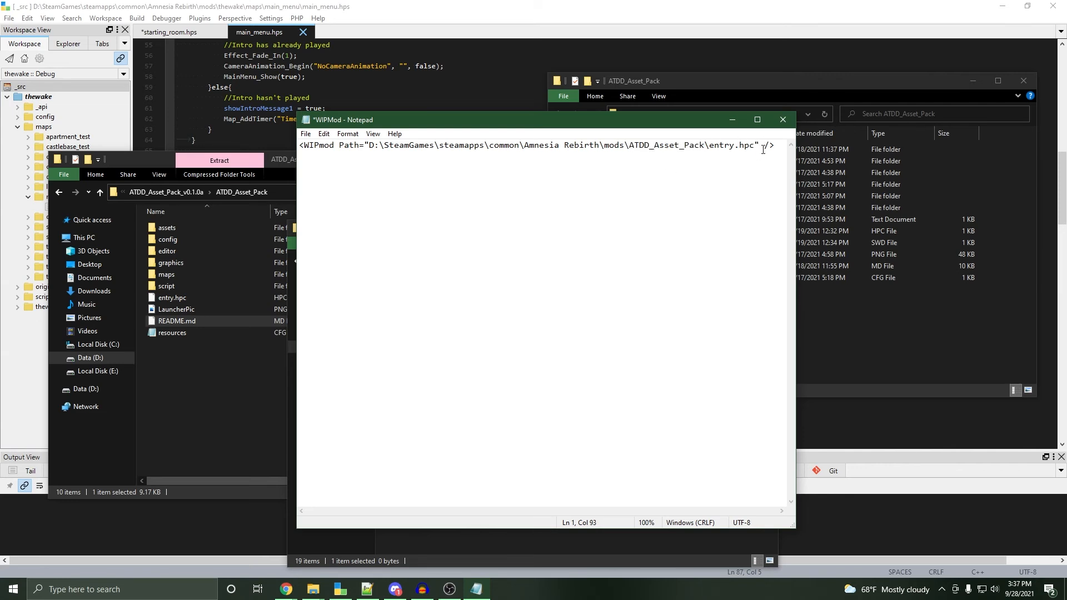
{"action": "left_click", "coordinate": [821, 309]}
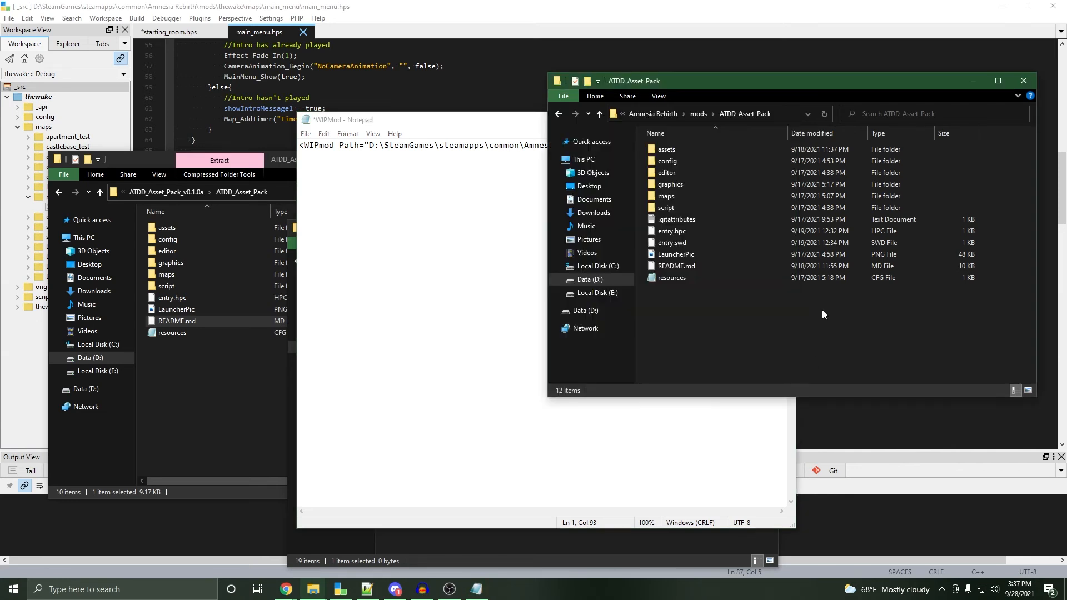
{"action": "left_click", "coordinate": [689, 232]}
{"action": "left_click", "coordinate": [499, 259]}
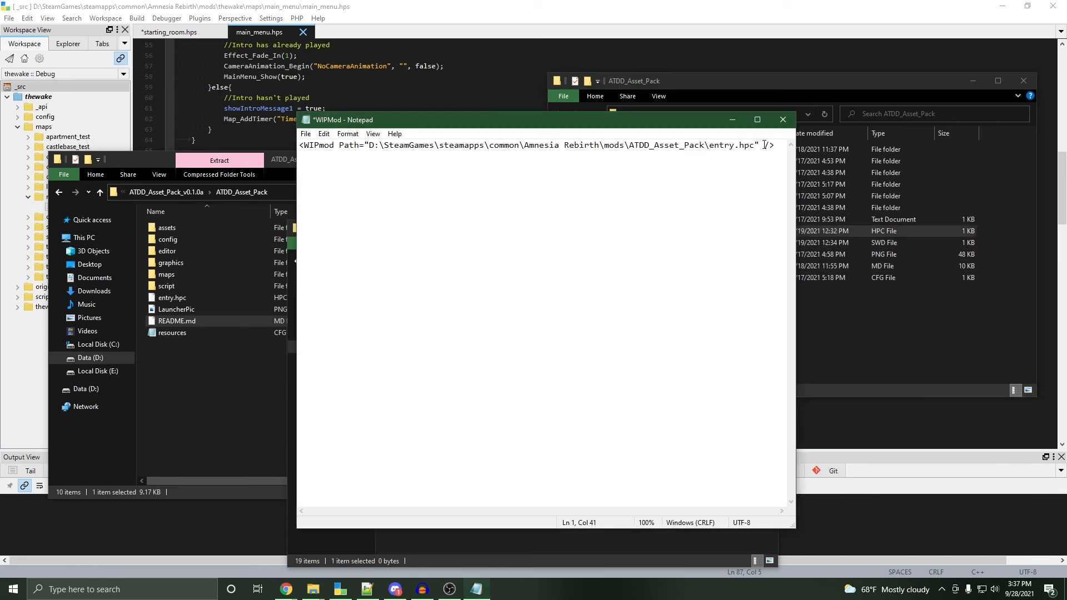
{"action": "left_click_drag", "start_coordinate": [759, 144], "coordinate": [710, 145]}
{"action": "left_click", "coordinate": [753, 172]}
Save the WIPMod text file, also save it as WIPMod.cfg with the All Files type in Documents\HPL3, and close it
{"action": "left_click", "coordinate": [306, 133]}
{"action": "left_click", "coordinate": [334, 184]}
{"action": "left_click", "coordinate": [306, 135]}
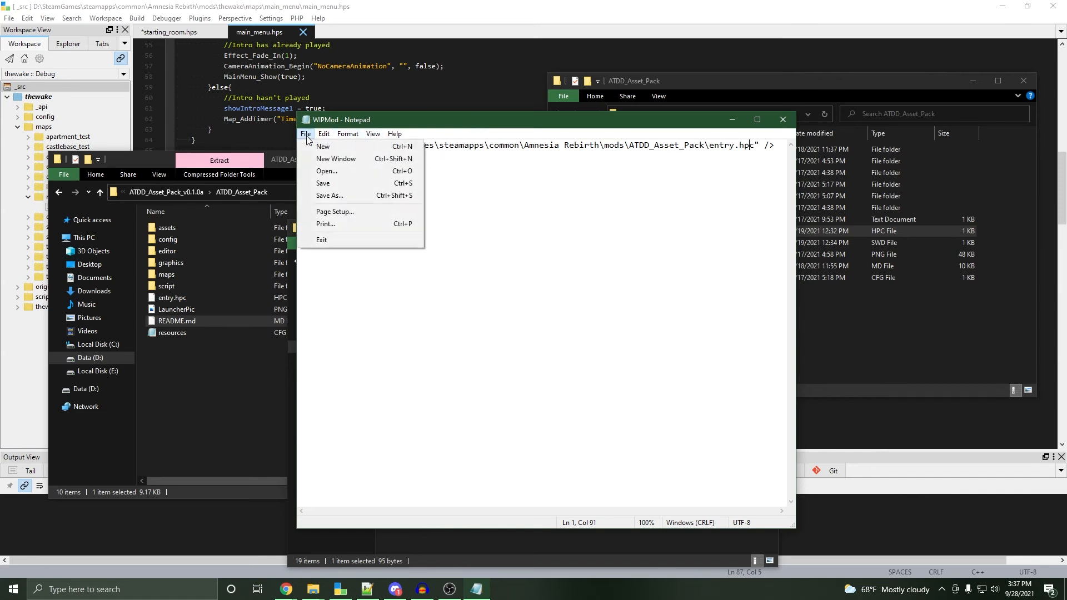
{"action": "left_click", "coordinate": [340, 201]}
{"action": "left_click", "coordinate": [409, 396]}
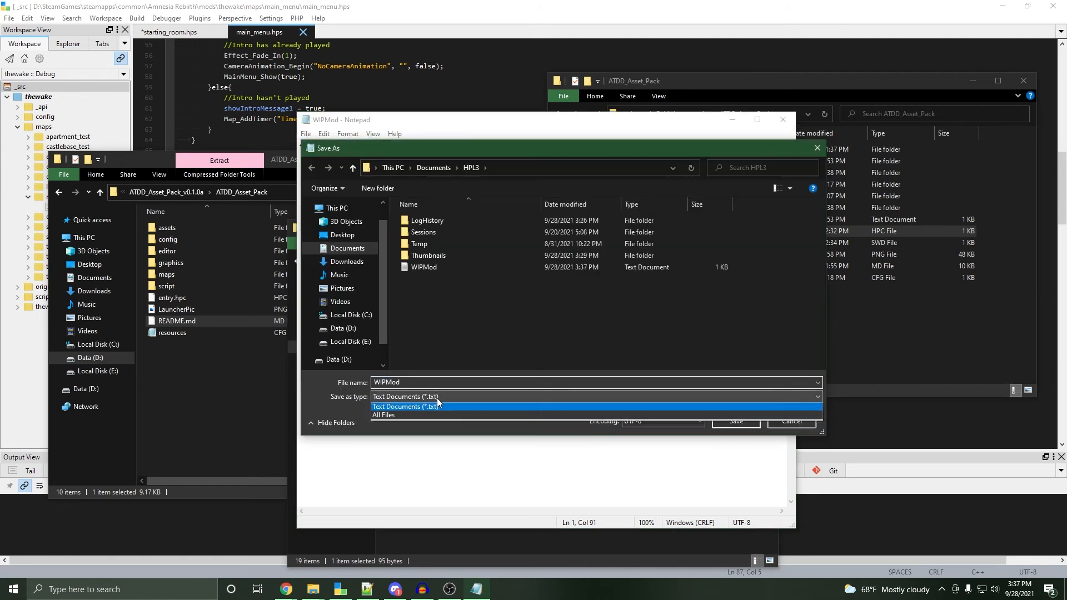
{"action": "left_click", "coordinate": [408, 416]}
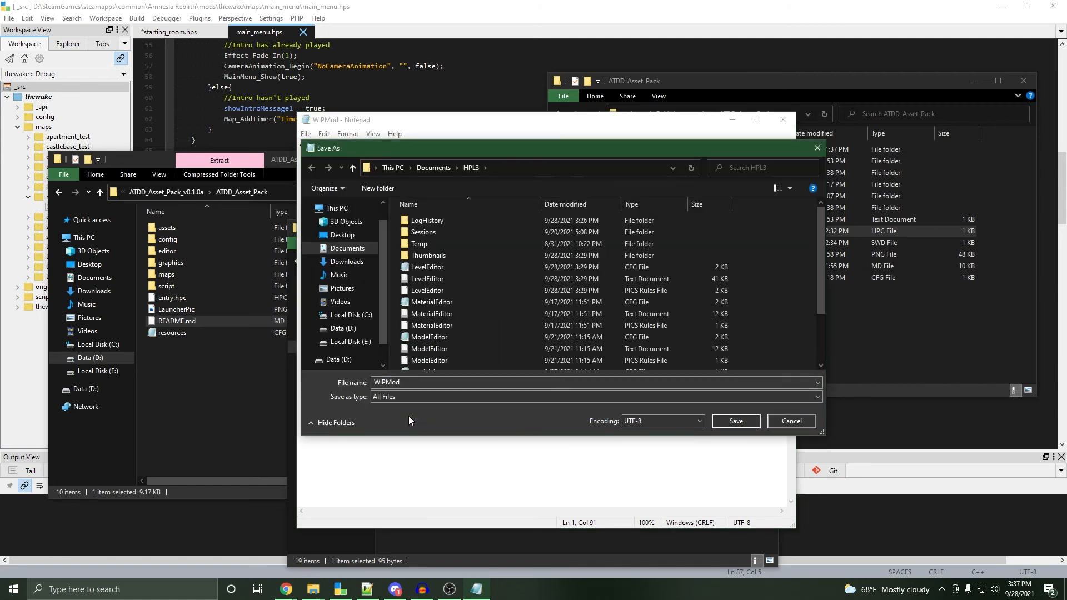
{"action": "double_click", "coordinate": [419, 383]}
{"action": "left_click", "coordinate": [432, 380]}
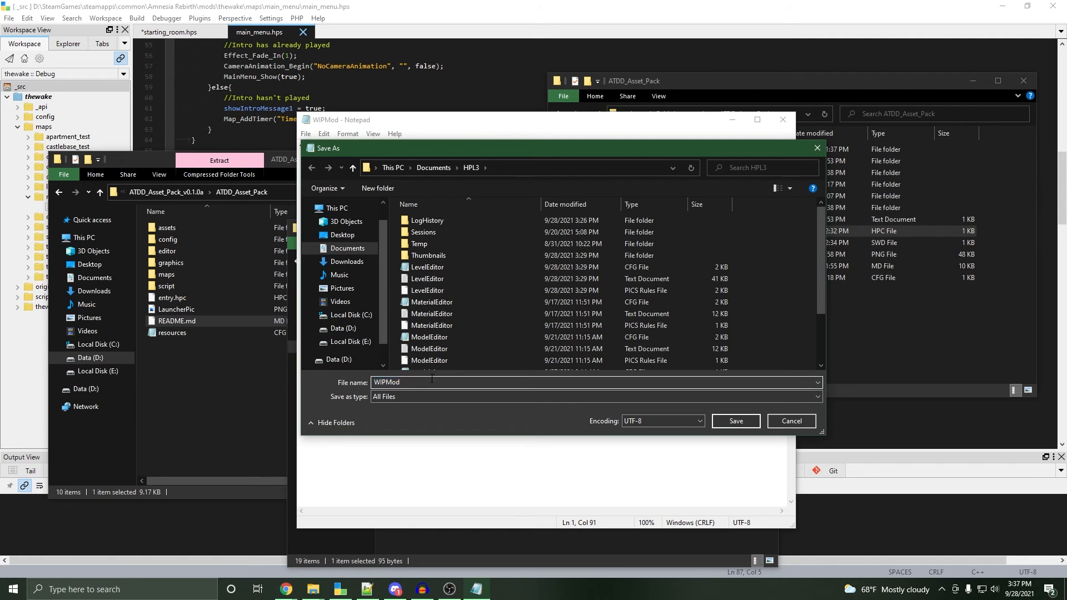
{"action": "type", "text": ".cfg"}
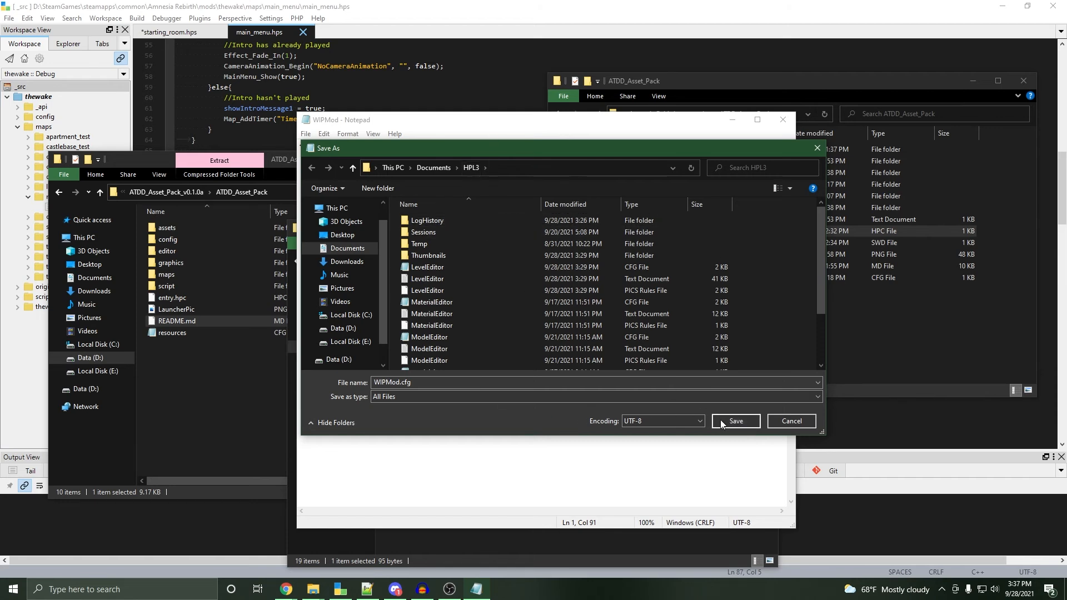
{"action": "left_click", "coordinate": [746, 422]}
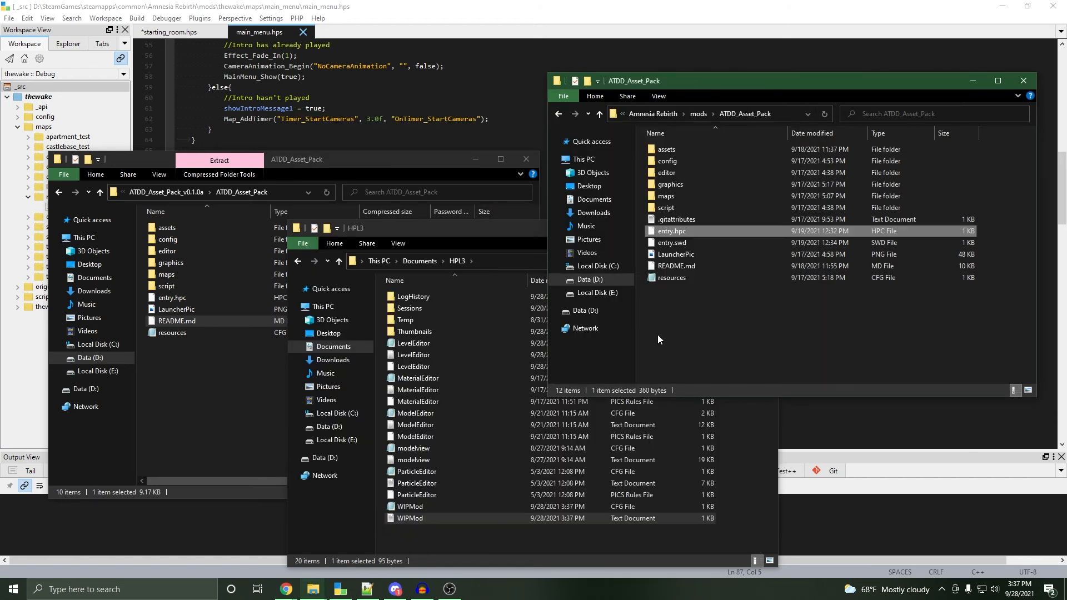
{"action": "left_click", "coordinate": [782, 120]}
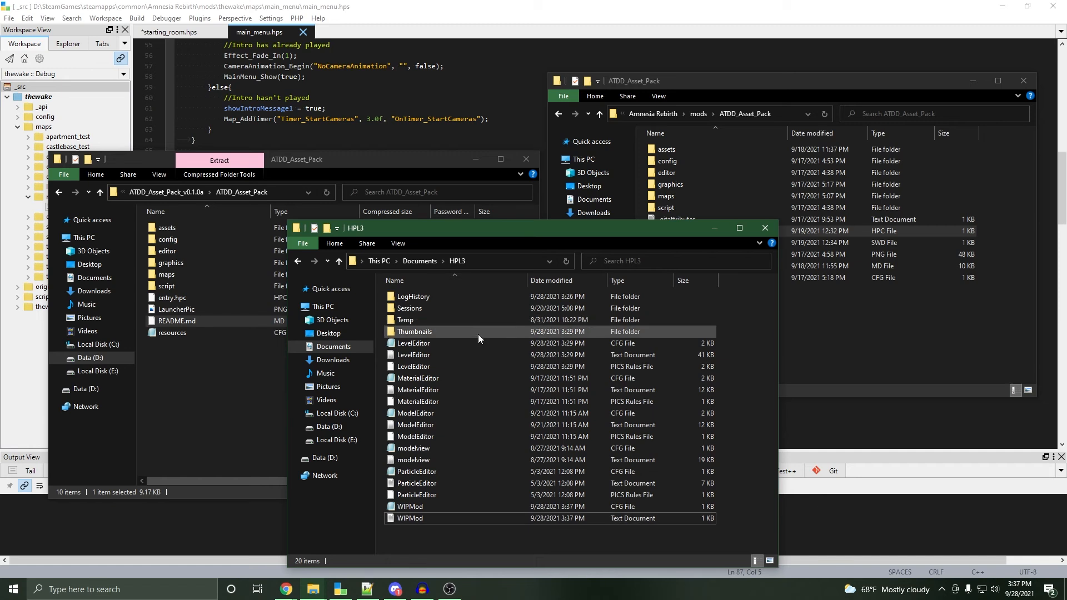
Delete the WIPMod text document from the HPL3 folder, keeping the CFG file
{"action": "left_click", "coordinate": [485, 509]}
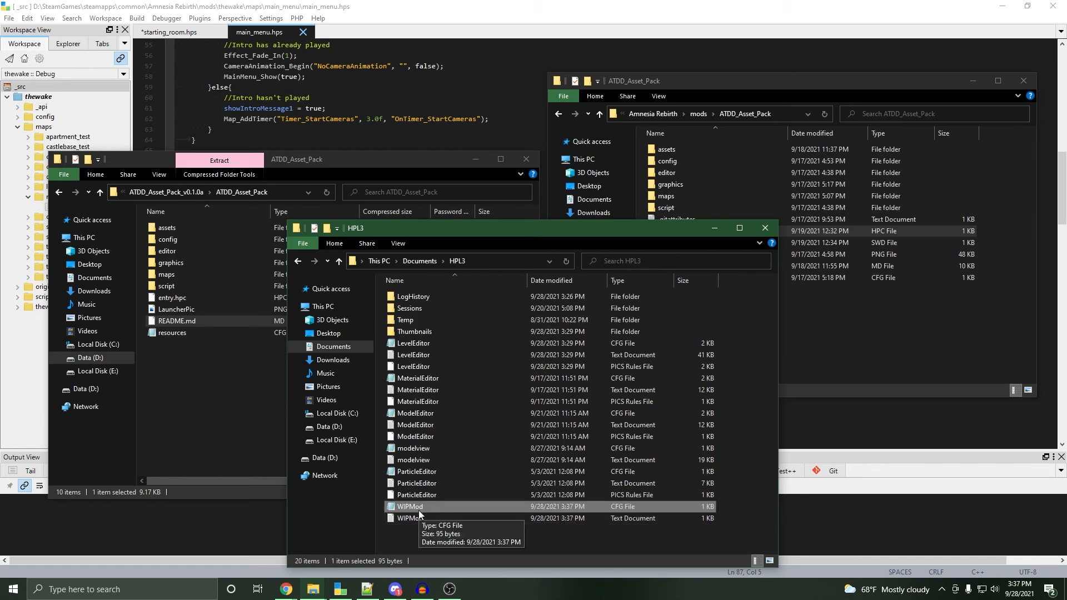
{"action": "left_click", "coordinate": [418, 520]}
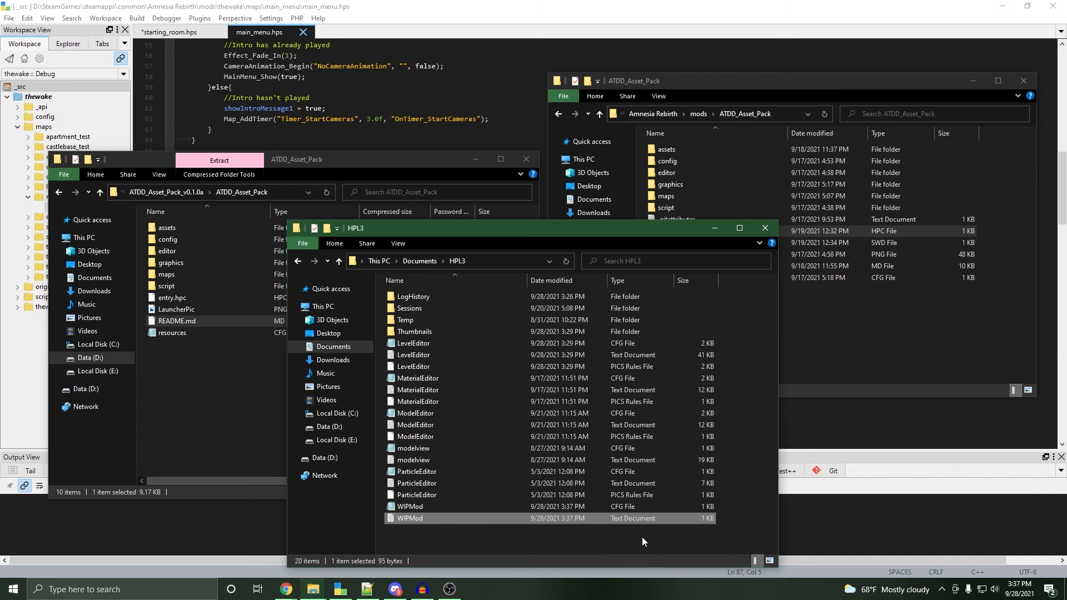
{"action": "key", "text": "Delete"}
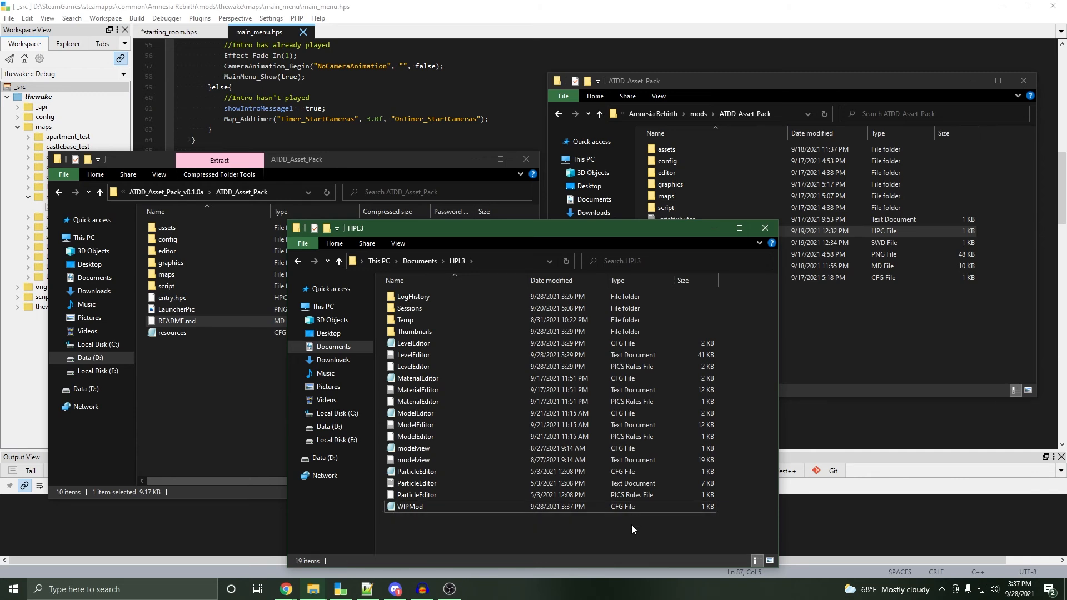
Open the WIPMod CFG file to check its mod path line, and close it
{"action": "left_click", "coordinate": [459, 507]}
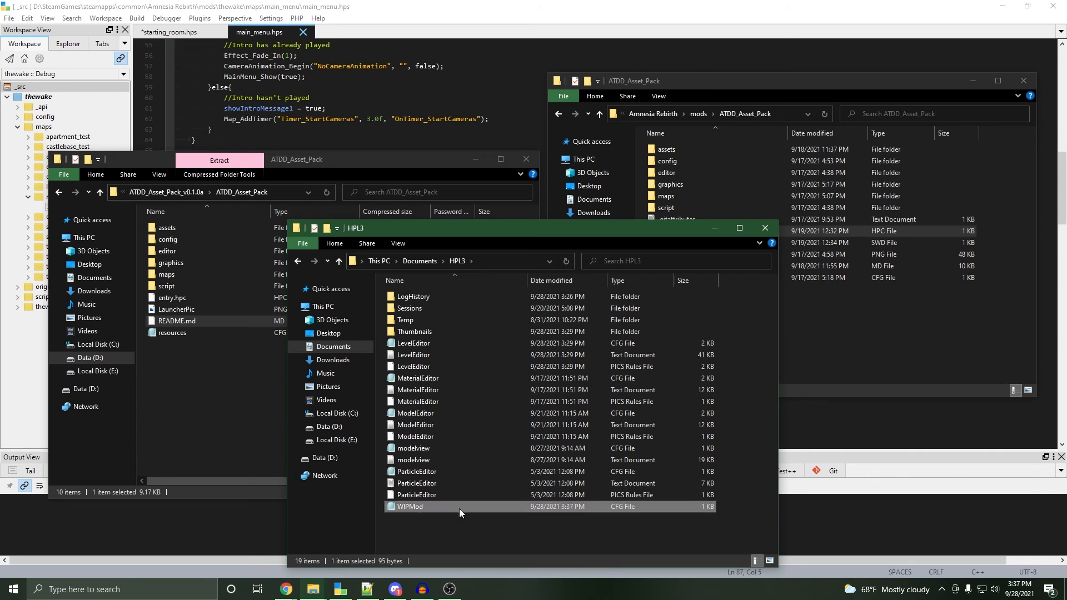
{"action": "double_click", "coordinate": [463, 506]}
{"action": "left_click_drag", "start_coordinate": [306, 147], "coordinate": [710, 149]}
{"action": "left_click", "coordinate": [725, 146]}
{"action": "left_click", "coordinate": [725, 147]}
{"action": "left_click", "coordinate": [783, 120]}
{"action": "left_click", "coordinate": [578, 545]}
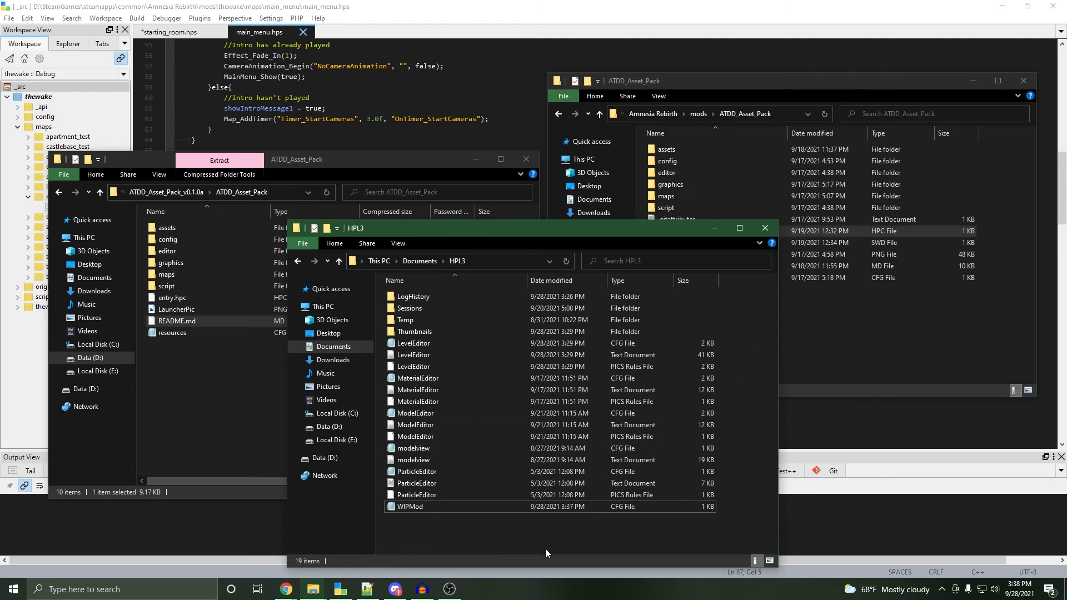
Launch LevelEditor and enlarge the perspective view to fill the viewport area
{"action": "left_click_drag", "start_coordinate": [665, 229], "coordinate": [640, 208]}
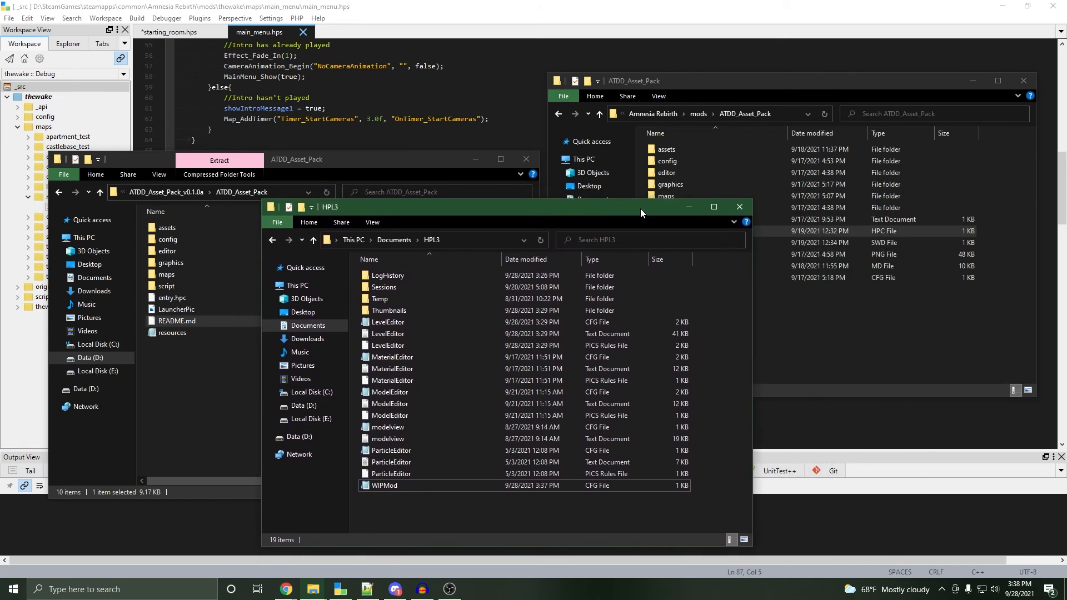
{"action": "left_click", "coordinate": [13, 589]}
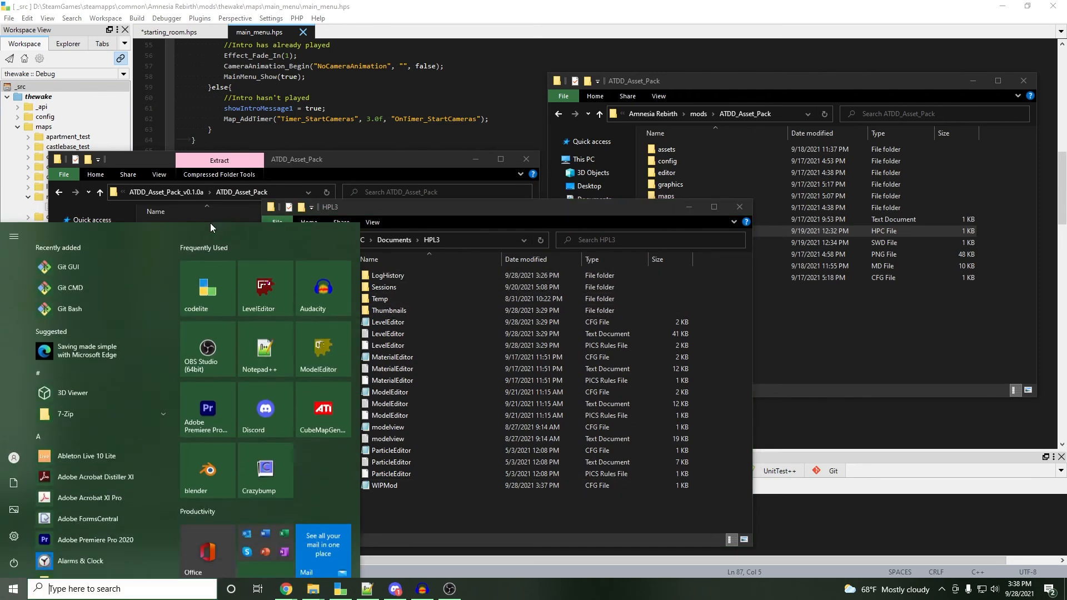
{"action": "left_click", "coordinate": [275, 283]}
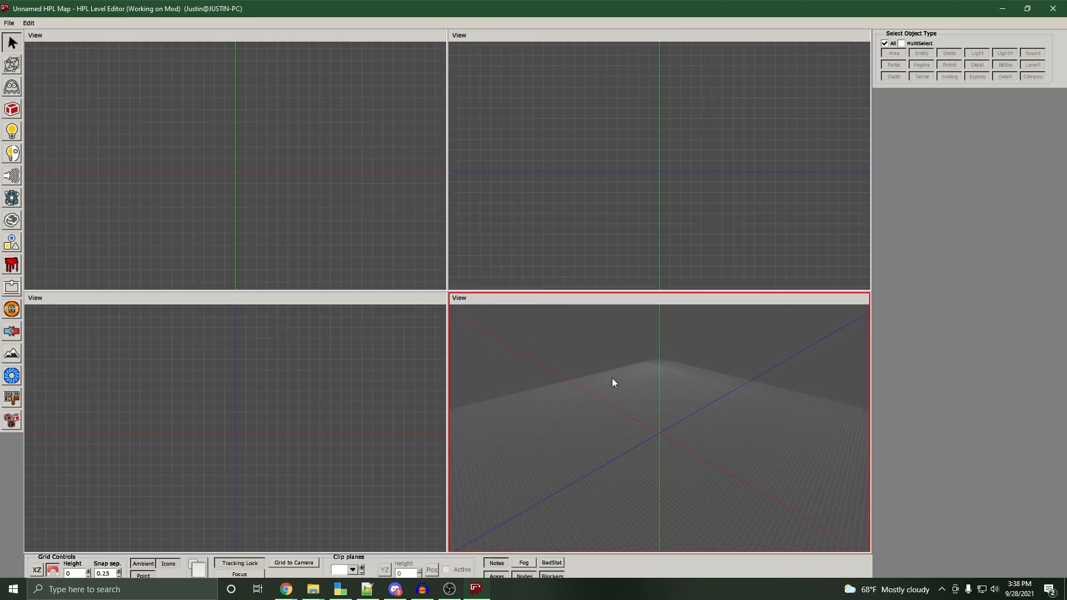
{"action": "key", "text": "space"}
Switch to entity placement and browse the categories to show the enemy entities
{"action": "left_click", "coordinate": [11, 88]}
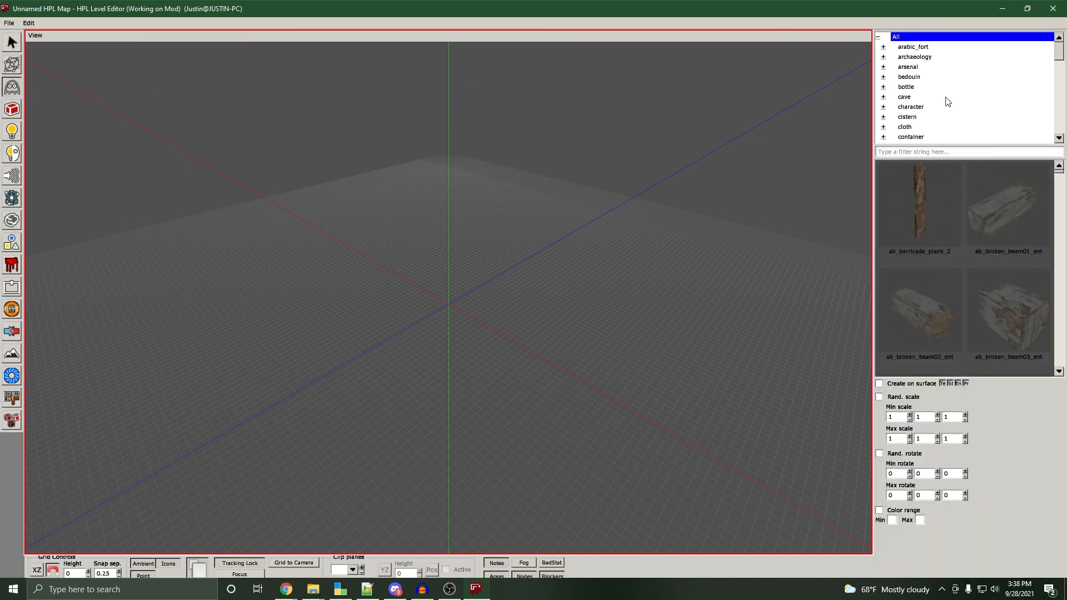
{"action": "scroll", "coordinate": [939, 97], "scroll_direction": "down", "scroll_amount": 4}
{"action": "scroll", "coordinate": [937, 94], "scroll_direction": "down", "scroll_amount": 3}
{"action": "scroll", "coordinate": [922, 92], "scroll_direction": "up", "scroll_amount": 3}
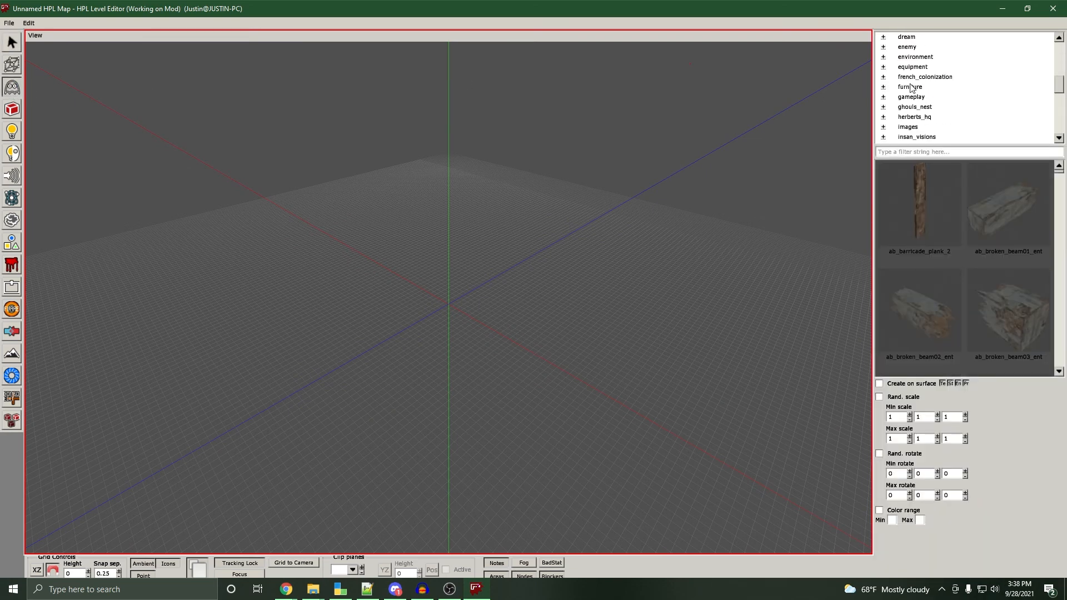
{"action": "left_click", "coordinate": [906, 96]}
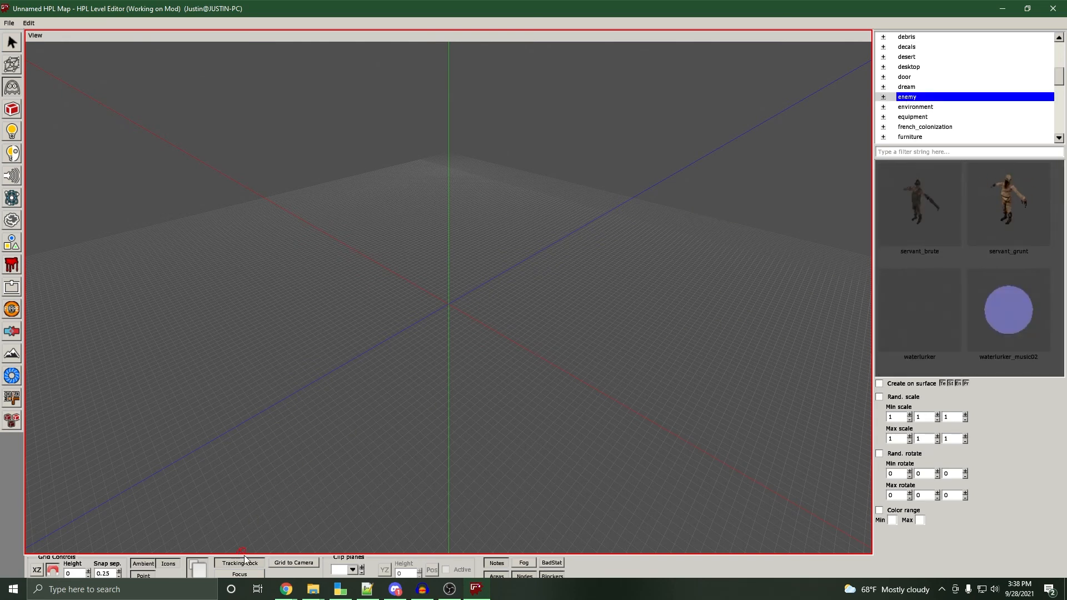
Switch to File Explorer and examine the ATDD_Asset_Pack folder's assets\entities subfolders, selecting enemy, beside the editor's category list
{"action": "mouse_move", "coordinate": [312, 589]}
{"action": "left_click", "coordinate": [395, 554]}
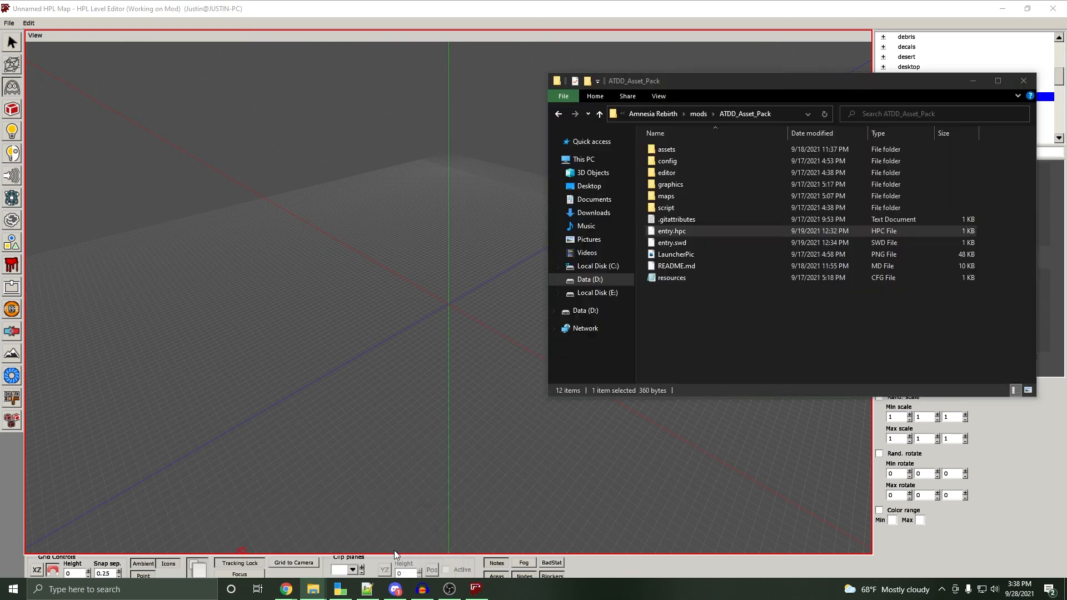
{"action": "double_click", "coordinate": [677, 150]}
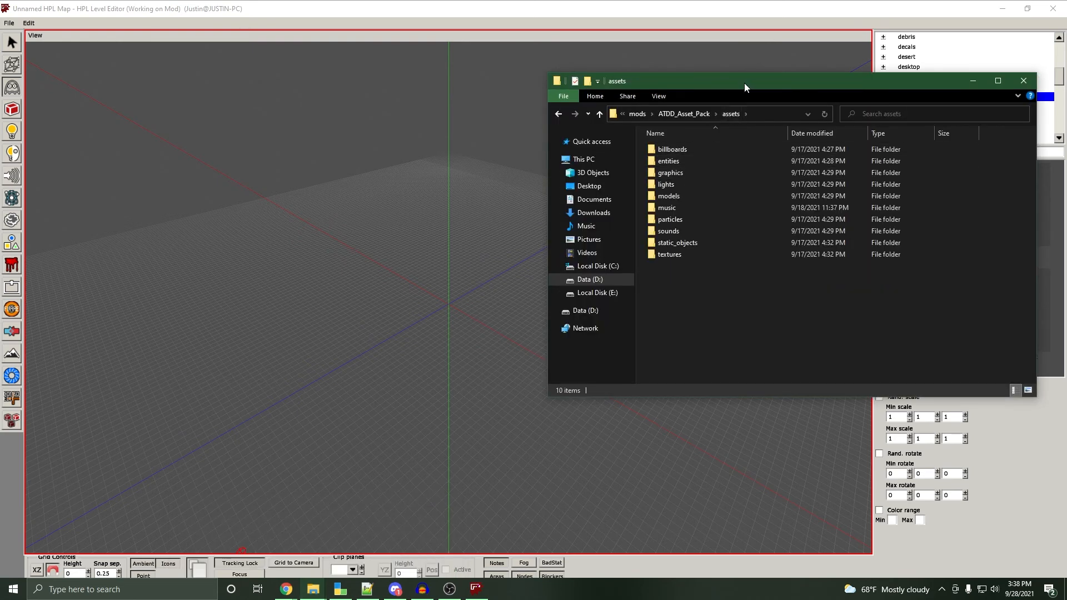
{"action": "left_click_drag", "start_coordinate": [745, 82], "coordinate": [484, 155]}
{"action": "double_click", "coordinate": [434, 230]}
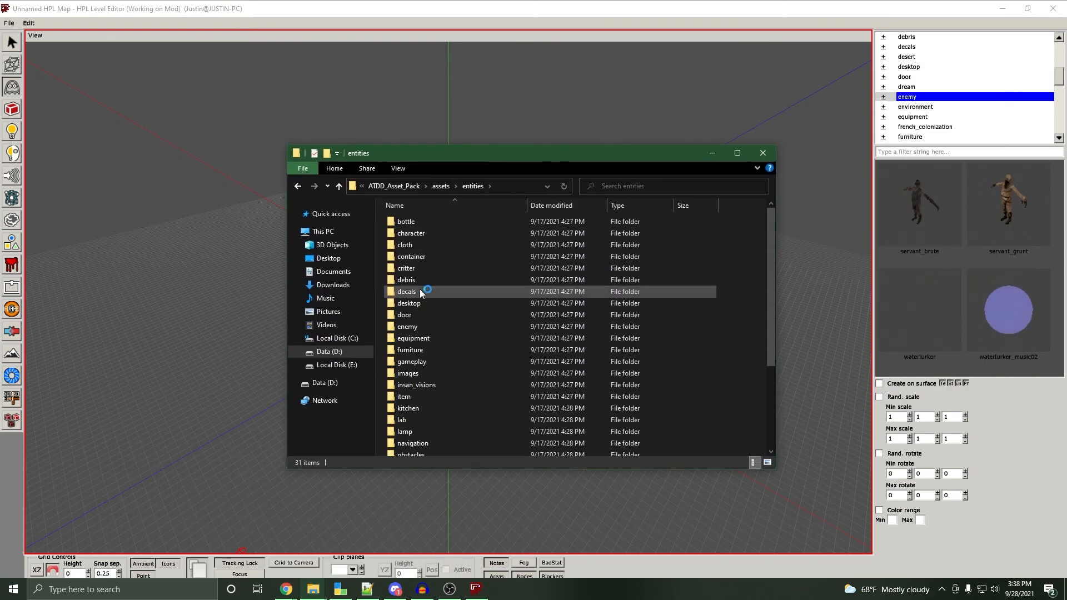
{"action": "left_click", "coordinate": [411, 327]}
{"action": "left_click_drag", "start_coordinate": [752, 221], "coordinate": [615, 217]}
Return to the level editor and place a servant_grunt and a servant_brute near the grid's centre
{"action": "left_click", "coordinate": [969, 89]}
{"action": "left_click_drag", "start_coordinate": [1059, 77], "coordinate": [1062, 51]}
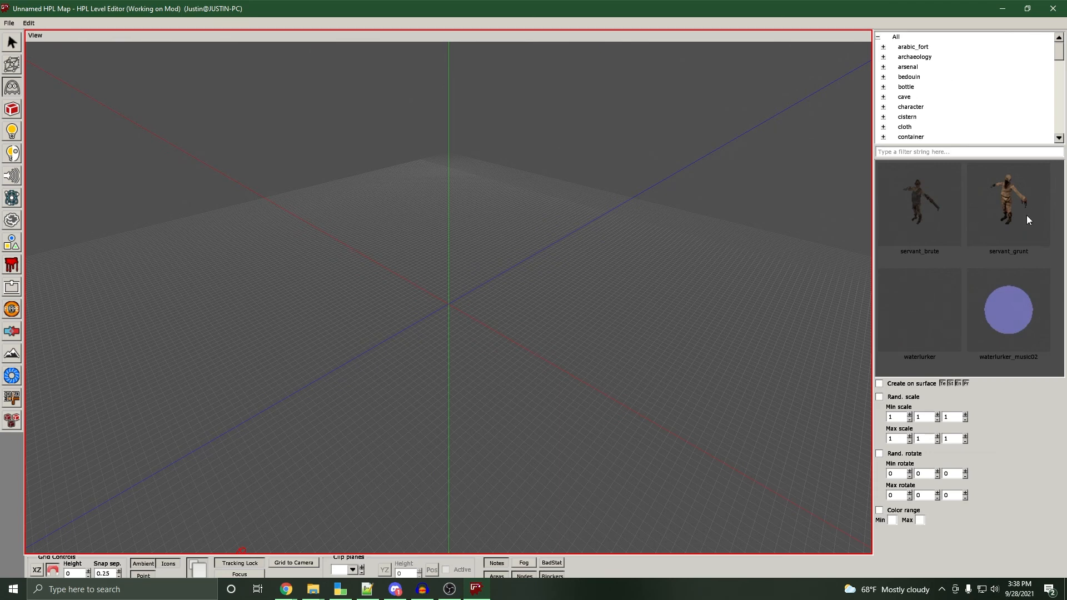
{"action": "left_click", "coordinate": [1028, 216]}
{"action": "left_click", "coordinate": [543, 299]}
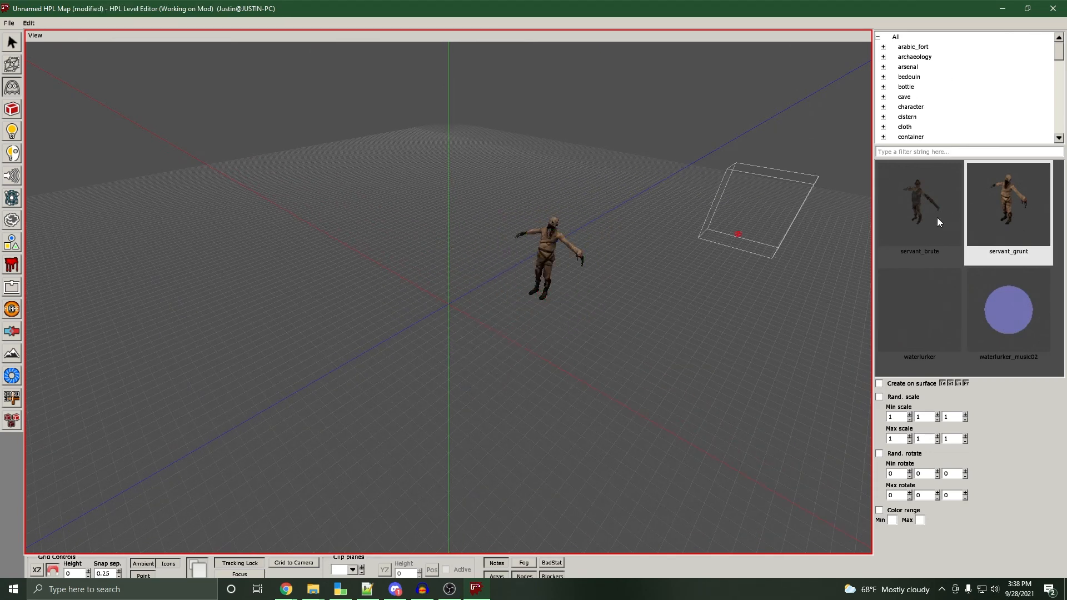
{"action": "left_click", "coordinate": [955, 218]}
{"action": "left_click", "coordinate": [596, 347]}
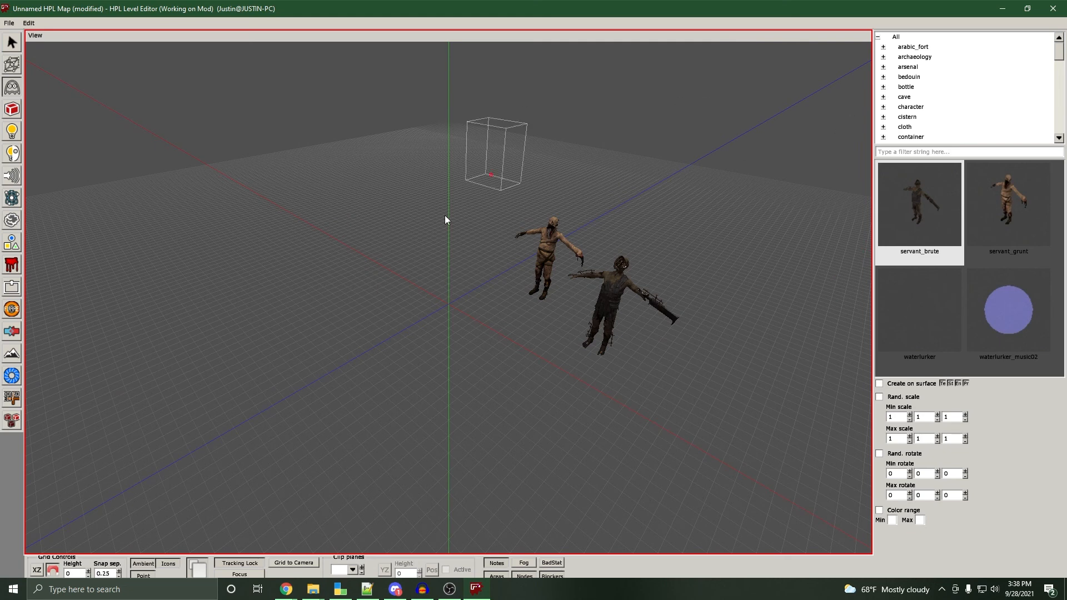
Place a cornered stone piece from the castlebase static objects on the grid beyond the servant_brute
{"action": "left_click", "coordinate": [17, 110]}
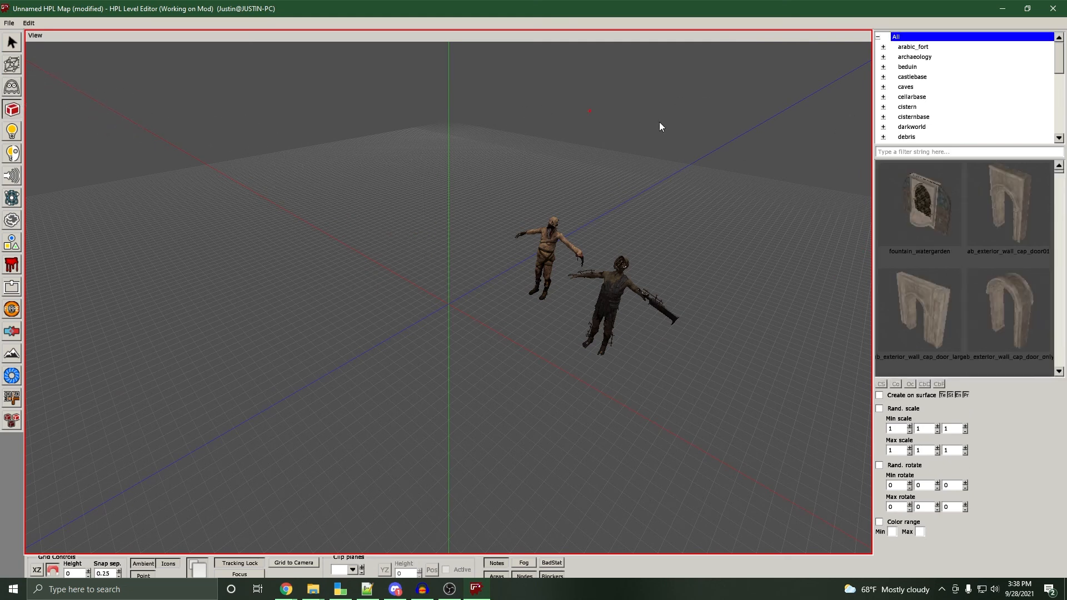
{"action": "left_click", "coordinate": [923, 76]}
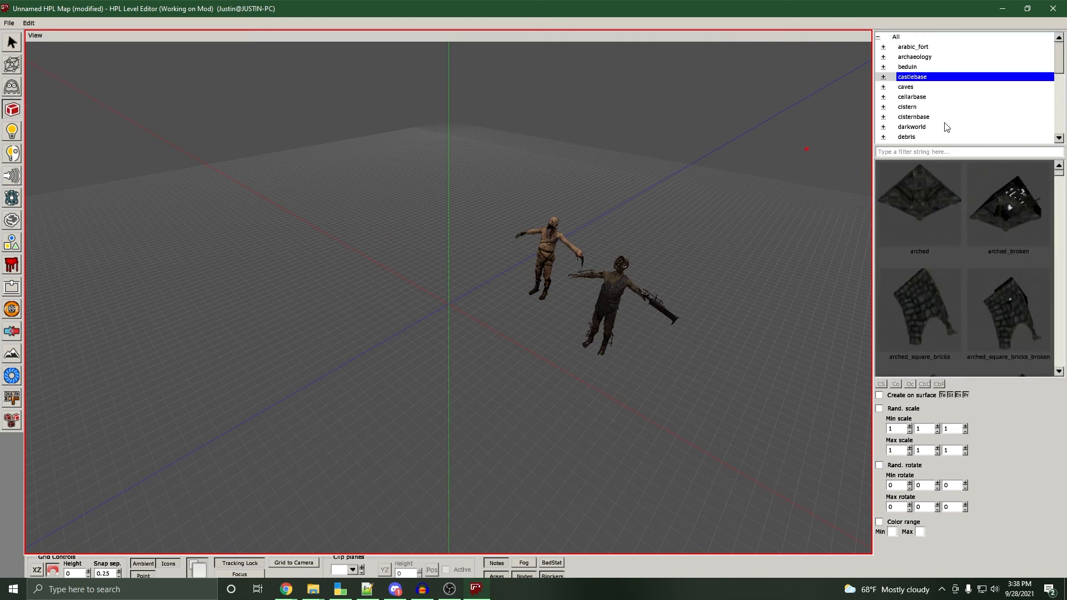
{"action": "scroll", "coordinate": [1029, 261], "scroll_direction": "down", "scroll_amount": 2}
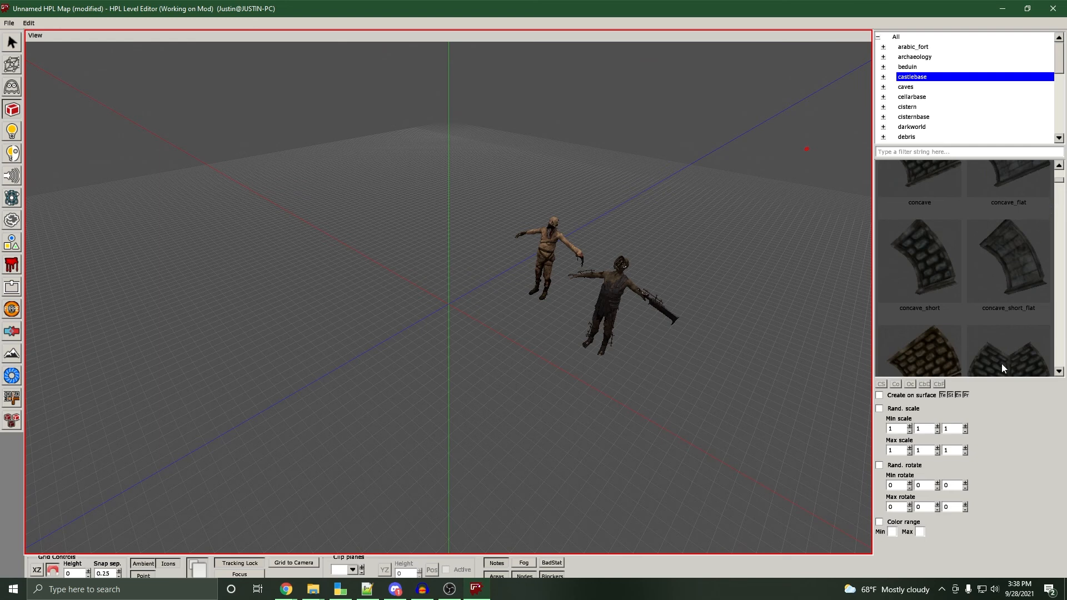
{"action": "left_click", "coordinate": [1001, 364]}
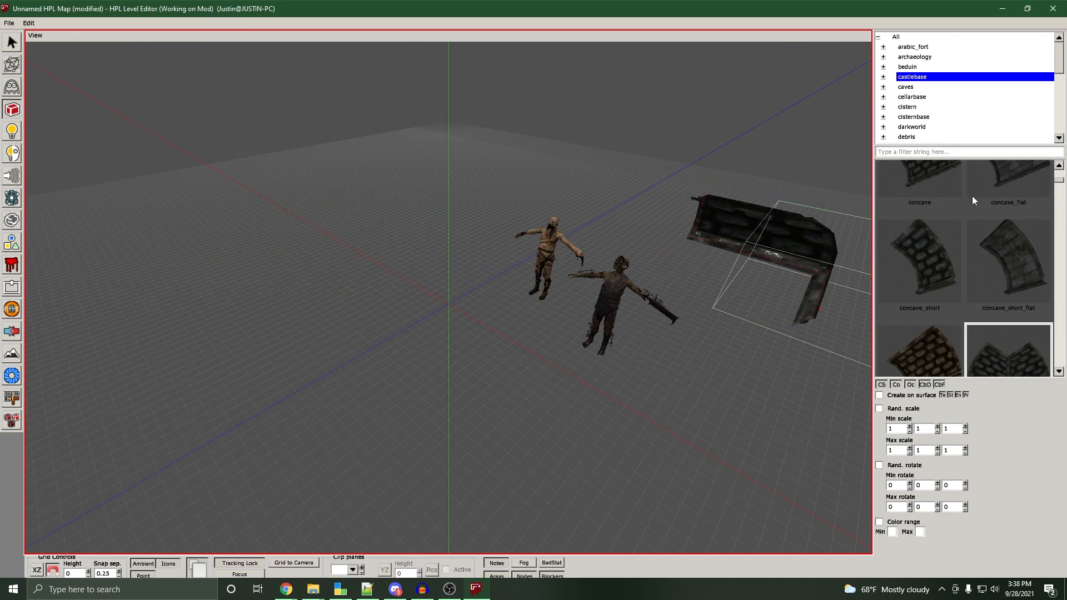
Place the default staircase from the mansionbase static objects beside the servant_grunt
{"action": "scroll", "coordinate": [938, 104], "scroll_direction": "down", "scroll_amount": 3}
{"action": "left_click", "coordinate": [938, 105]}
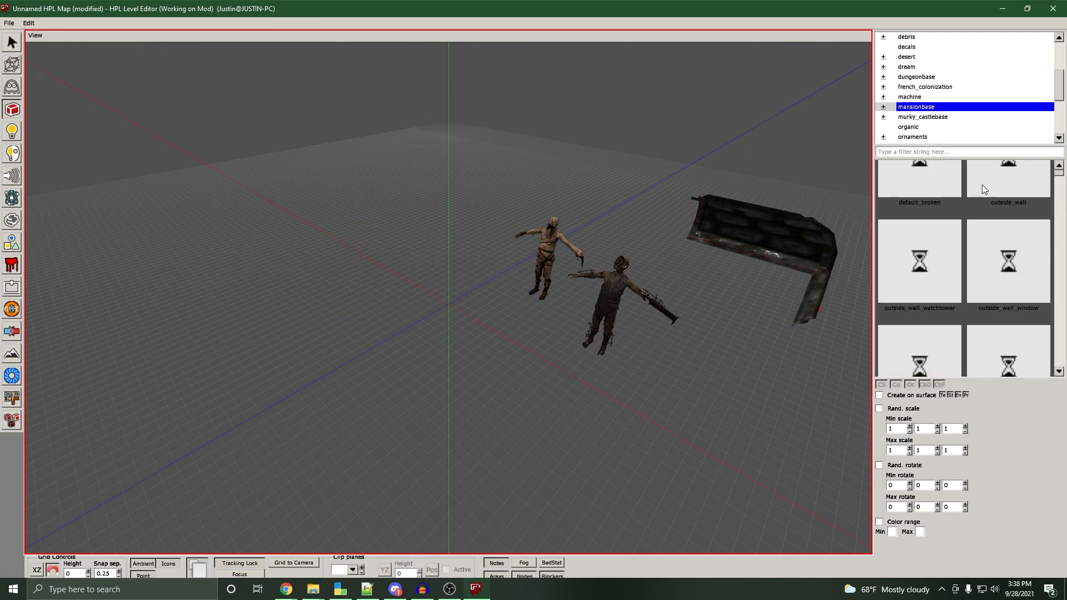
{"action": "scroll", "coordinate": [1011, 278], "scroll_direction": "down", "scroll_amount": 3}
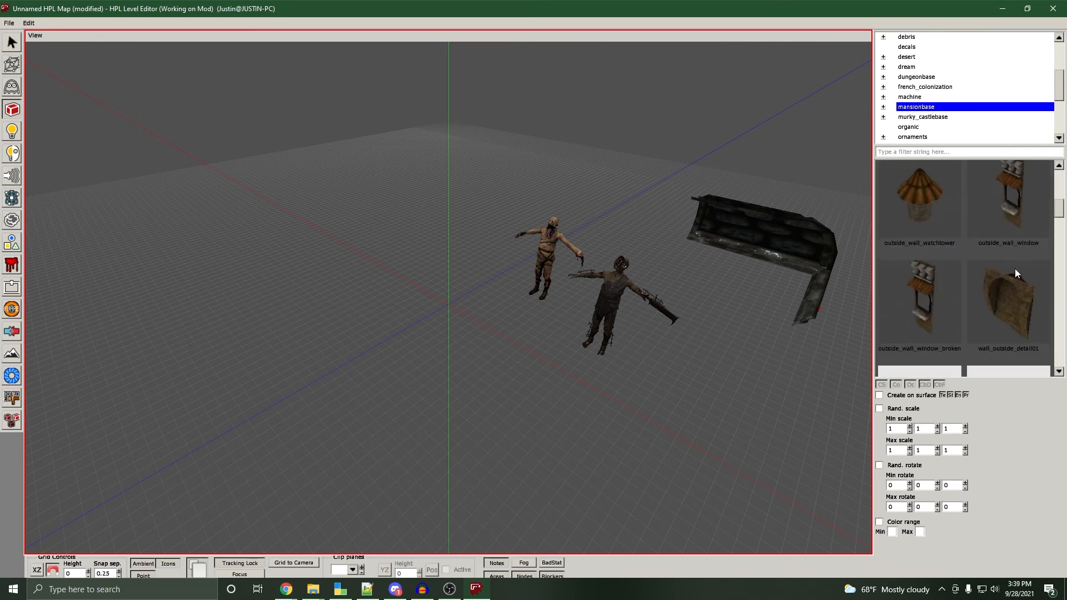
{"action": "scroll", "coordinate": [1014, 268], "scroll_direction": "down", "scroll_amount": 5}
{"action": "left_click", "coordinate": [1009, 278]}
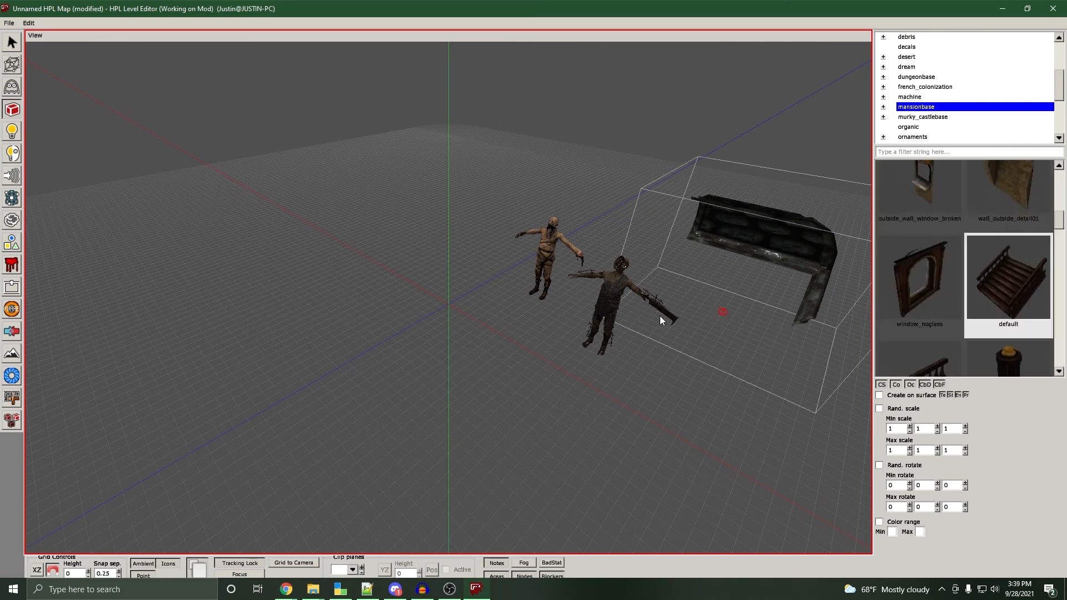
{"action": "left_click", "coordinate": [400, 312]}
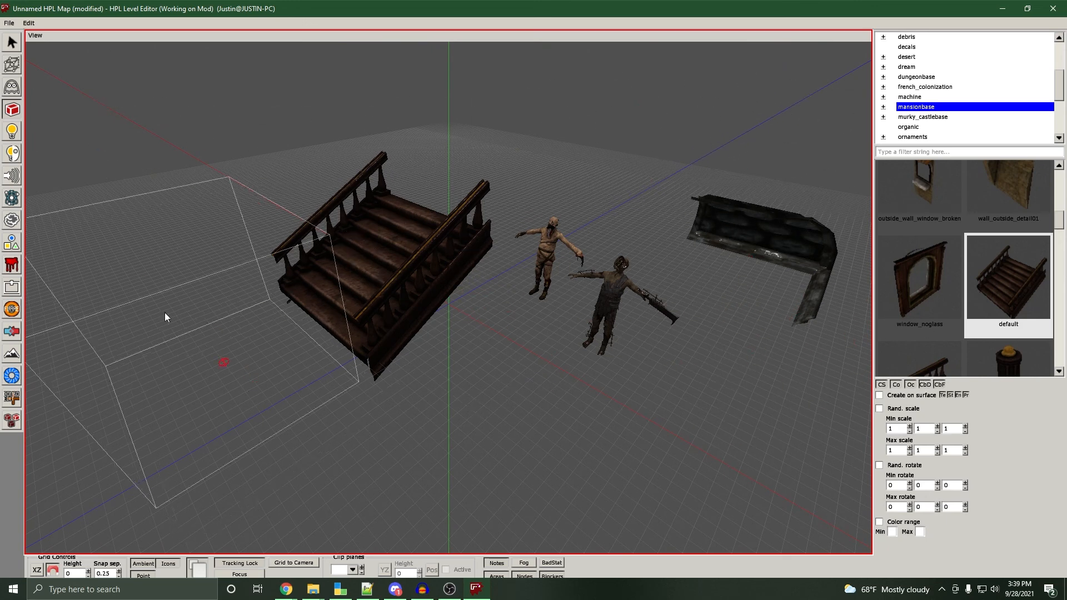
Browse for a new sound's file in Sound Entity mode and go to the ATDD_Asset_Pack folder under Amnesia Rebirth's mods
{"action": "left_click", "coordinate": [8, 179]}
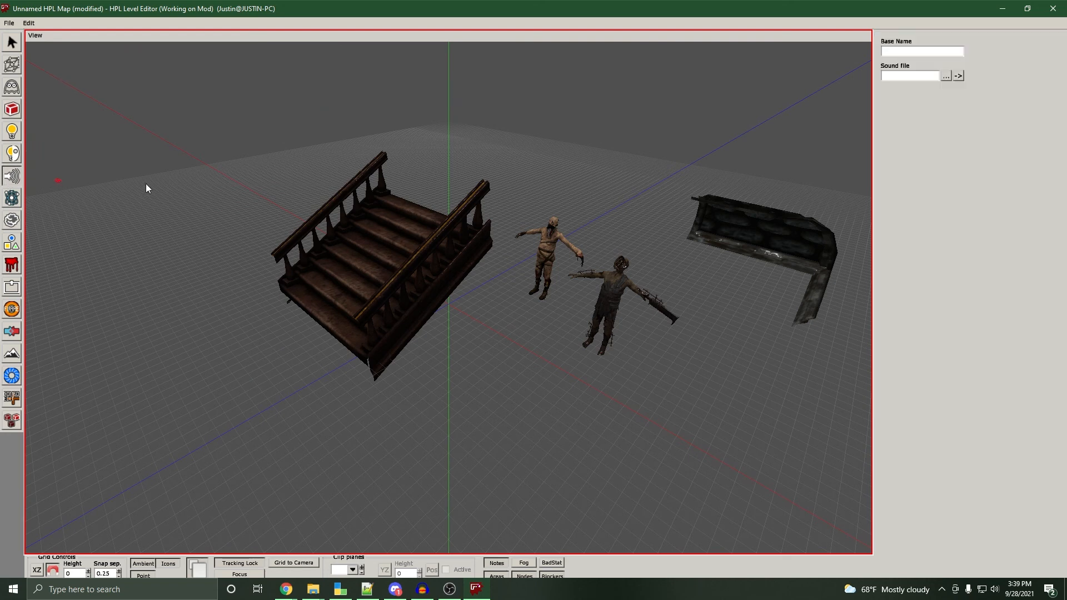
{"action": "left_click", "coordinate": [946, 75]}
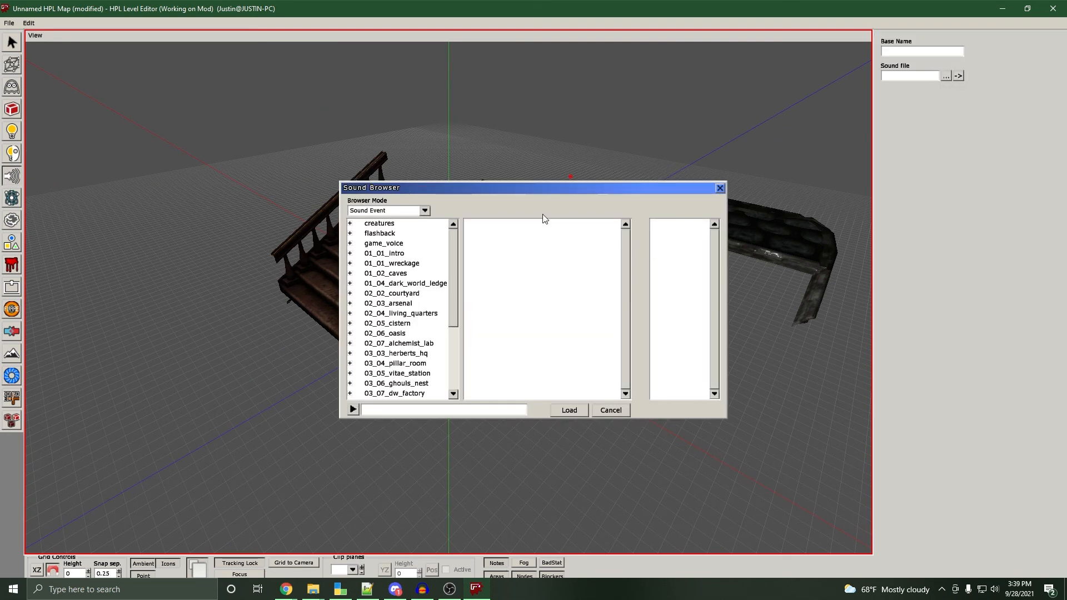
{"action": "left_click", "coordinate": [425, 210]}
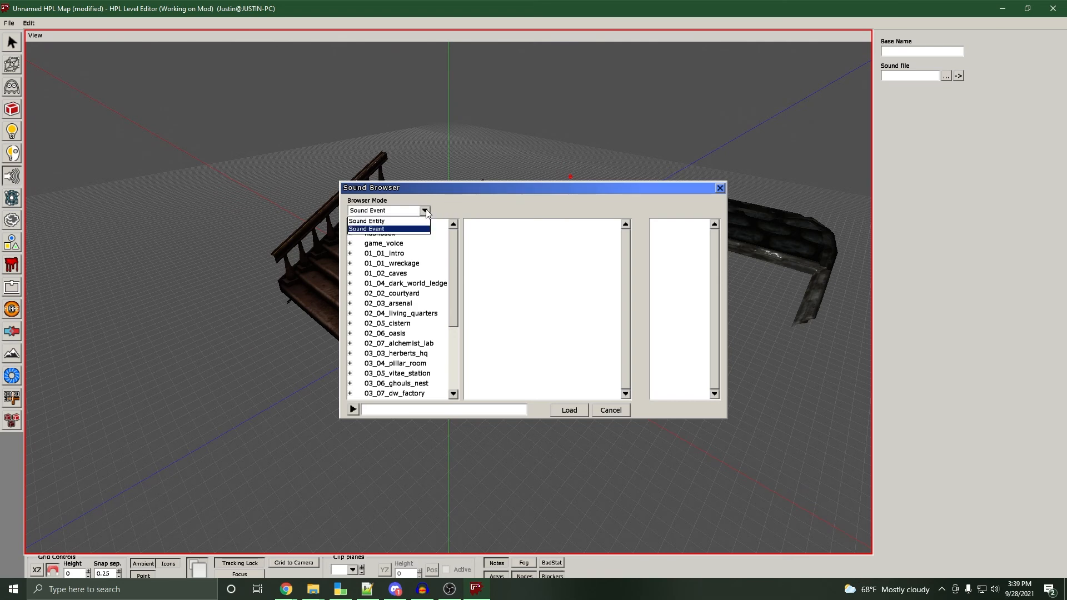
{"action": "left_click", "coordinate": [369, 221]}
{"action": "left_click", "coordinate": [384, 248]}
{"action": "double_click", "coordinate": [384, 248]}
{"action": "scroll", "coordinate": [411, 339], "scroll_direction": "down", "scroll_amount": 3}
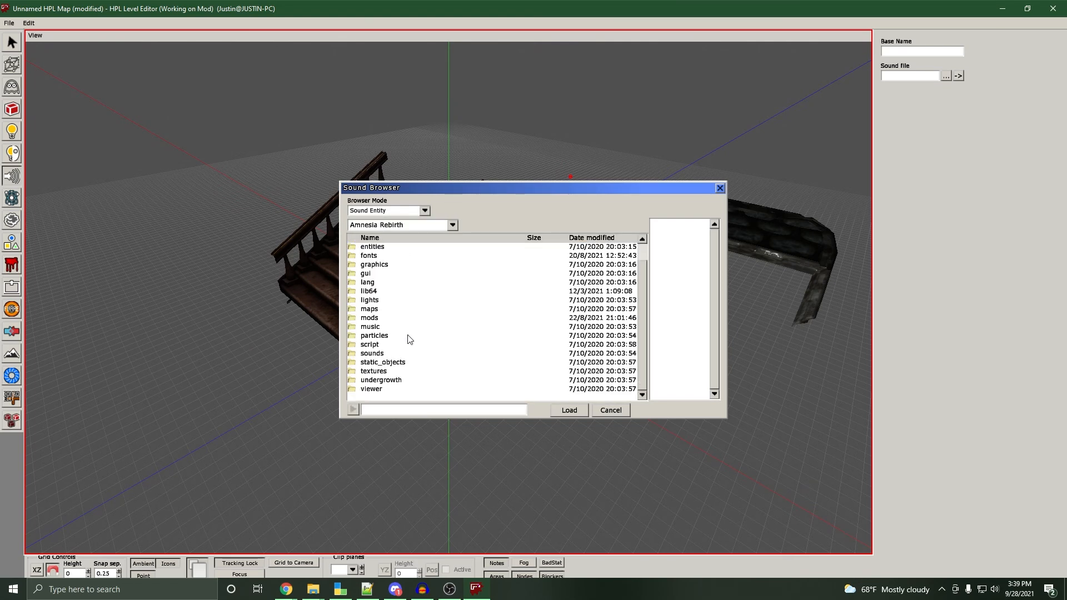
{"action": "double_click", "coordinate": [373, 323]}
{"action": "left_click", "coordinate": [394, 256]}
{"action": "double_click", "coordinate": [394, 257]}
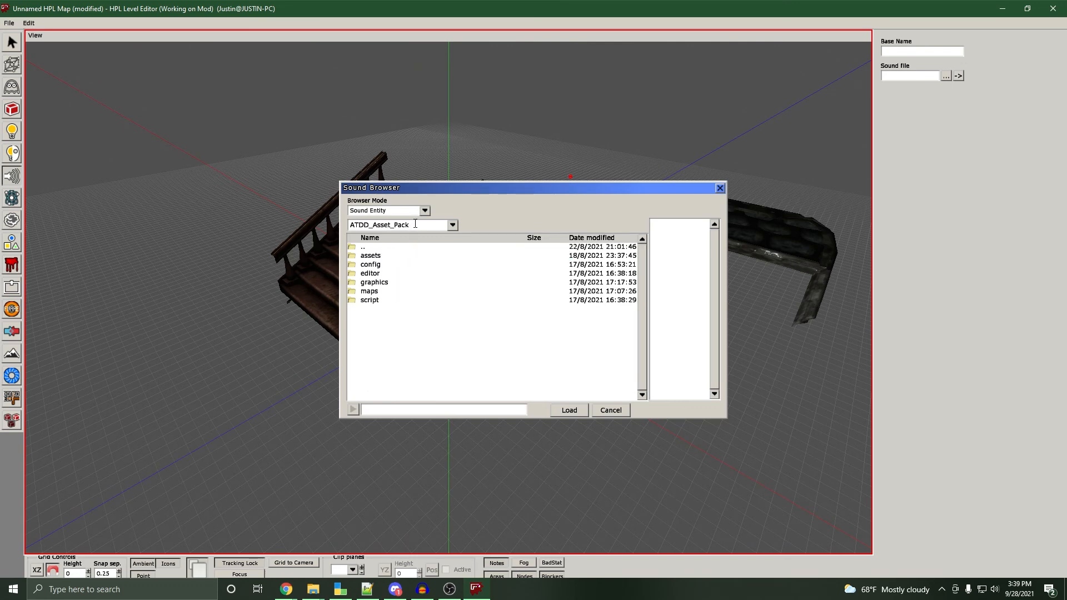
Preview break_glass_bottle.snt from the pack's assets\sounds\break folder and close the sound browser without loading it
{"action": "double_click", "coordinate": [382, 257]}
{"action": "double_click", "coordinate": [375, 310]}
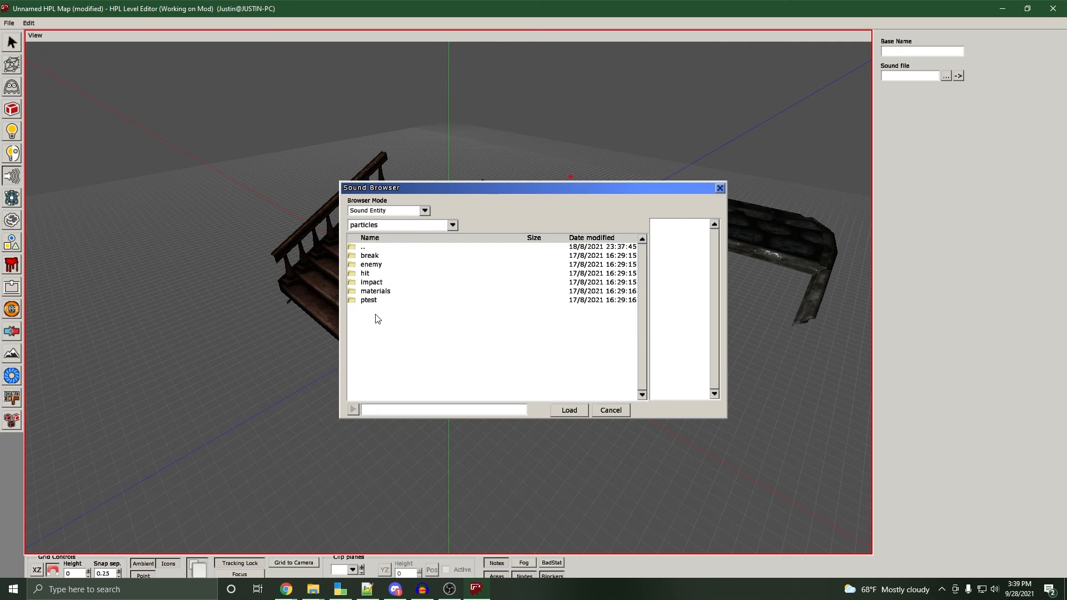
{"action": "double_click", "coordinate": [368, 248]}
{"action": "double_click", "coordinate": [401, 319]}
{"action": "scroll", "coordinate": [400, 318], "scroll_direction": "down", "scroll_amount": 7}
{"action": "scroll", "coordinate": [413, 311], "scroll_direction": "down", "scroll_amount": 2}
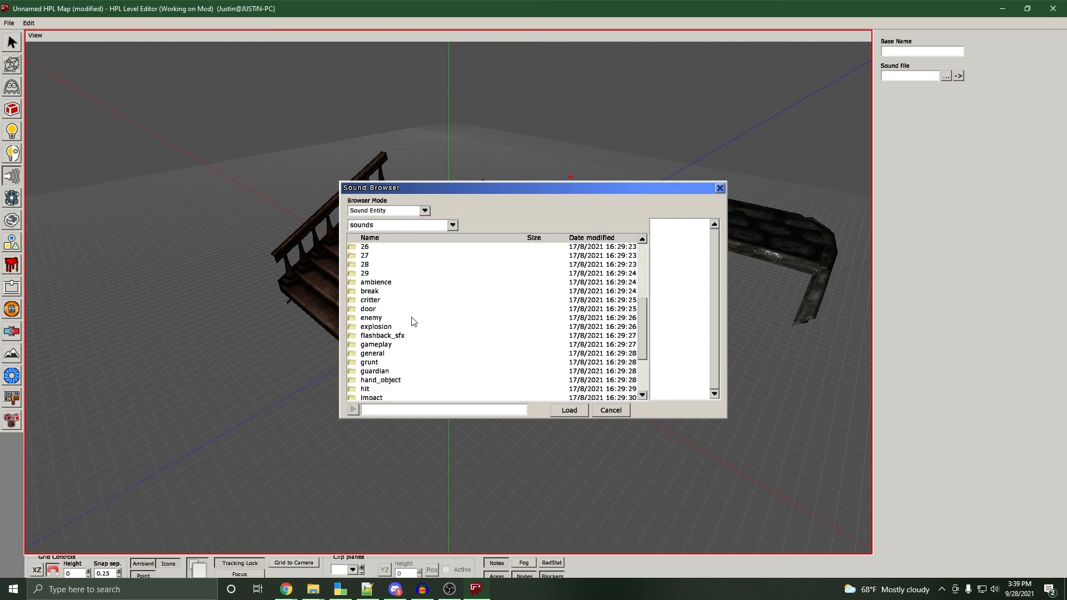
{"action": "double_click", "coordinate": [371, 295]}
{"action": "left_click", "coordinate": [388, 255]}
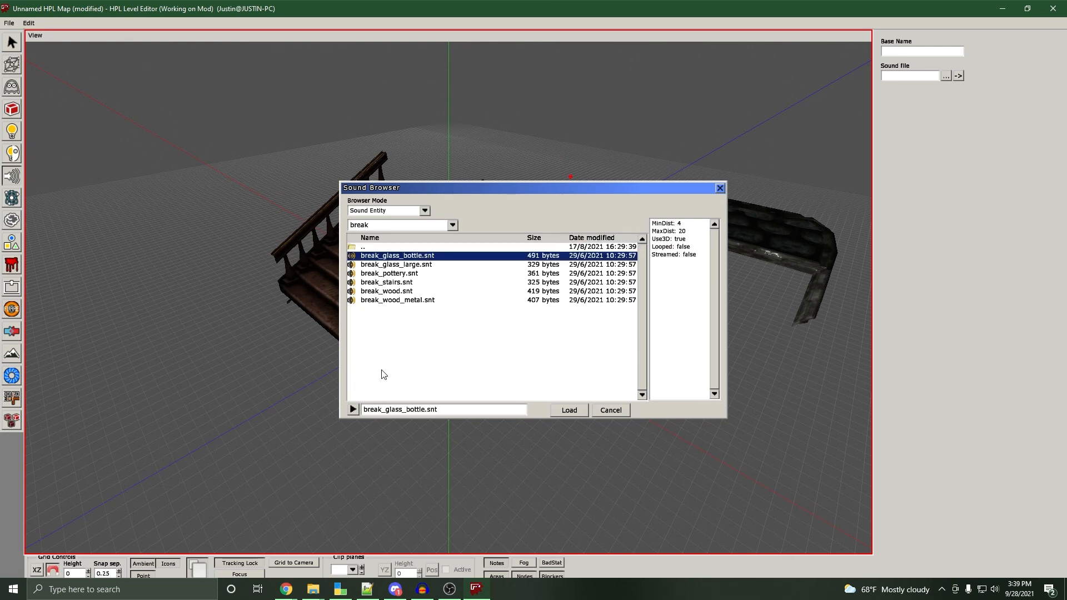
{"action": "left_click", "coordinate": [354, 409]}
{"action": "left_click", "coordinate": [404, 287]}
{"action": "left_click", "coordinate": [610, 410]}
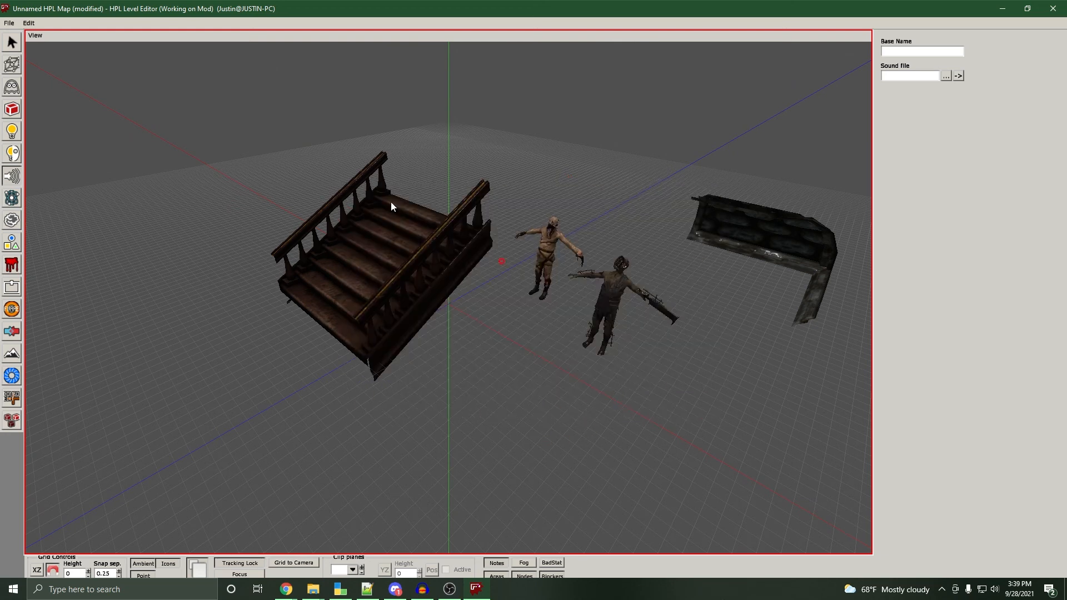
Browse for a particle system file, examine the .ps files in ATDD_Asset_Pack\assets\particles, and cancel without loading one
{"action": "left_click", "coordinate": [20, 198]}
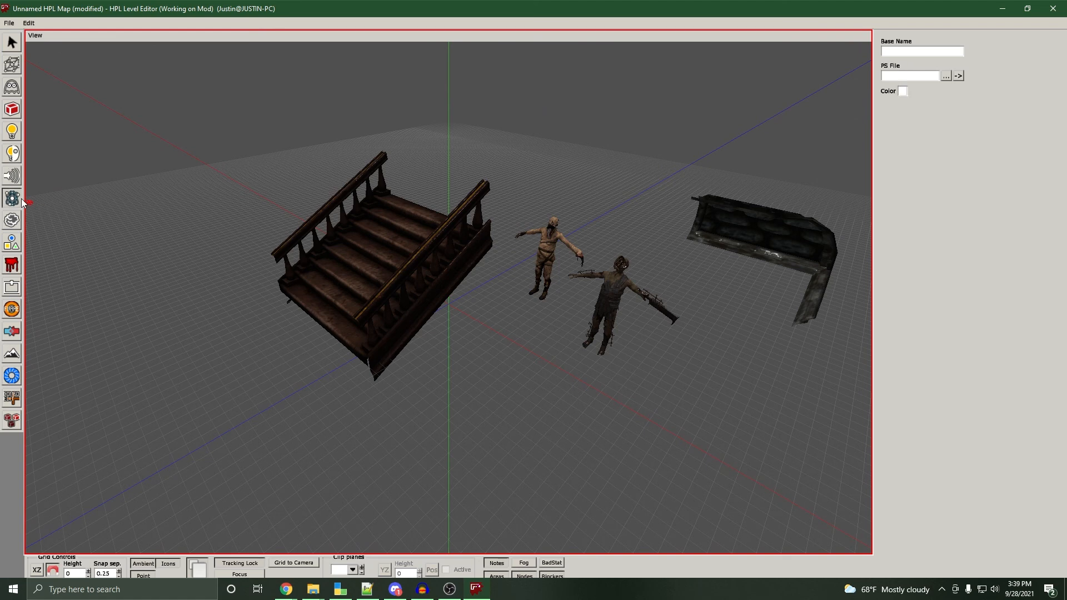
{"action": "left_click", "coordinate": [946, 77]}
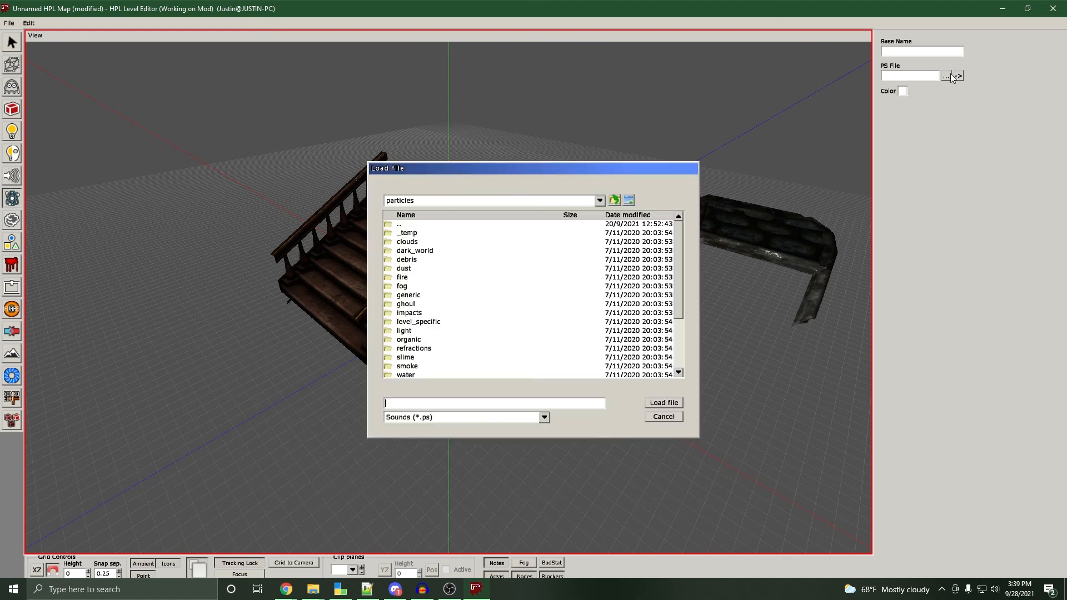
{"action": "scroll", "coordinate": [519, 292], "scroll_direction": "down", "scroll_amount": 1}
{"action": "scroll", "coordinate": [518, 289], "scroll_direction": "up", "scroll_amount": 1}
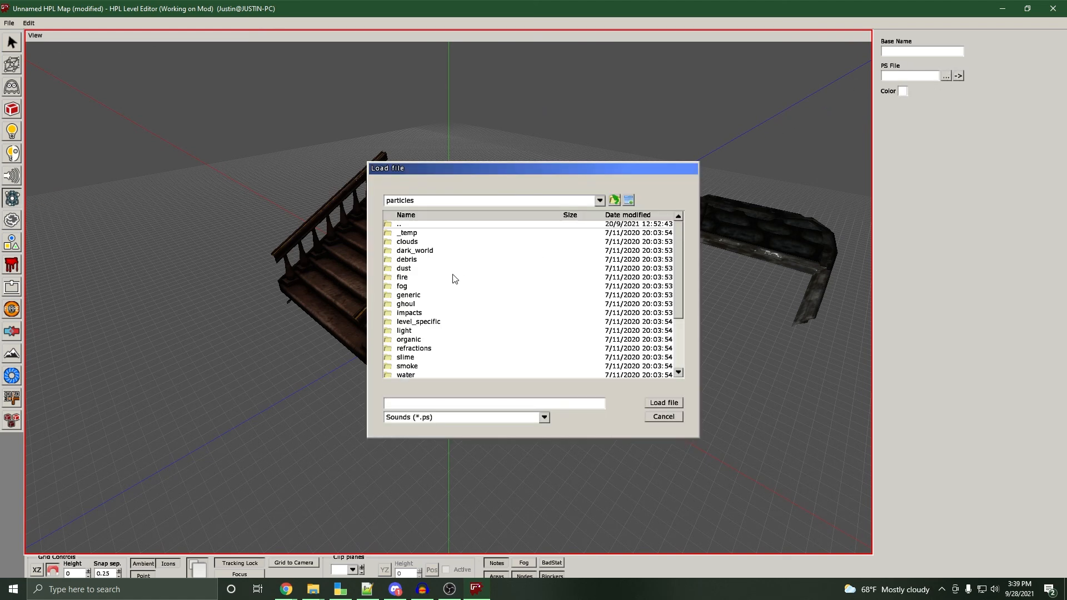
{"action": "double_click", "coordinate": [422, 224]}
{"action": "double_click", "coordinate": [406, 367]}
{"action": "double_click", "coordinate": [426, 233]}
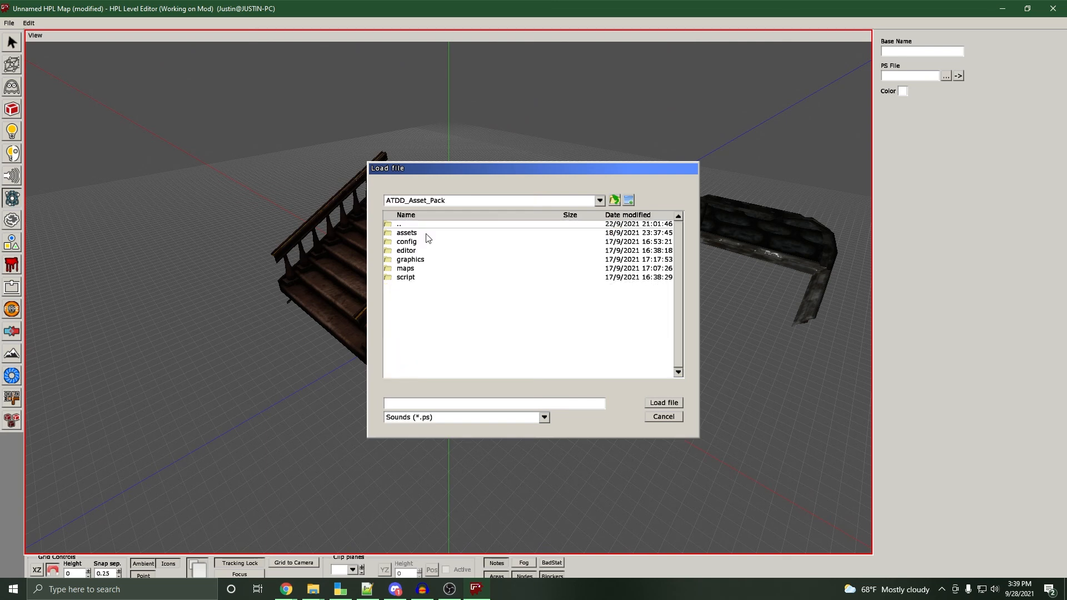
{"action": "double_click", "coordinate": [426, 233]}
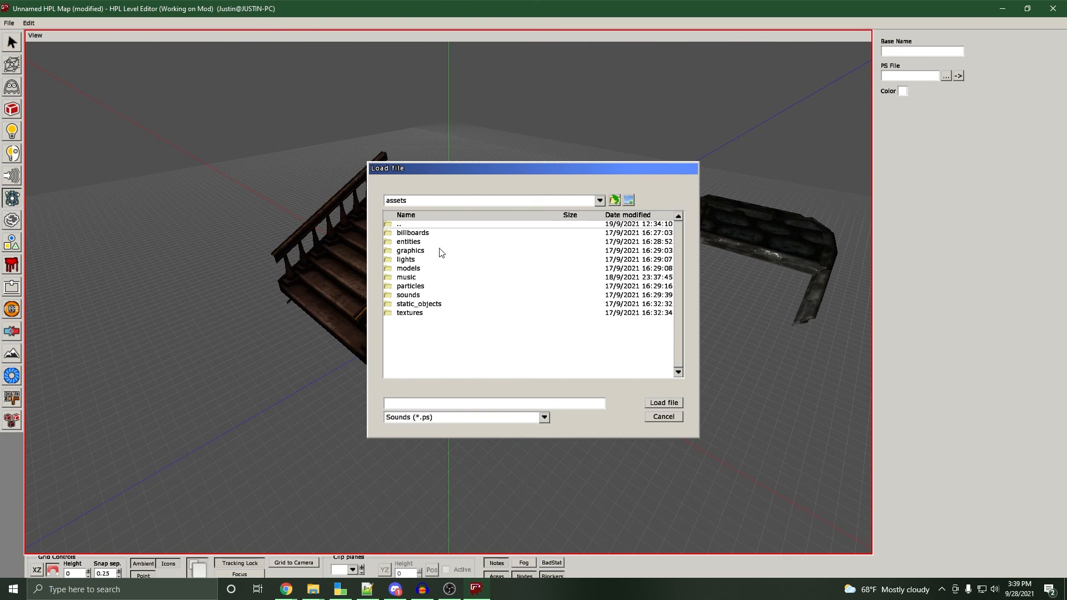
{"action": "left_click", "coordinate": [410, 286]}
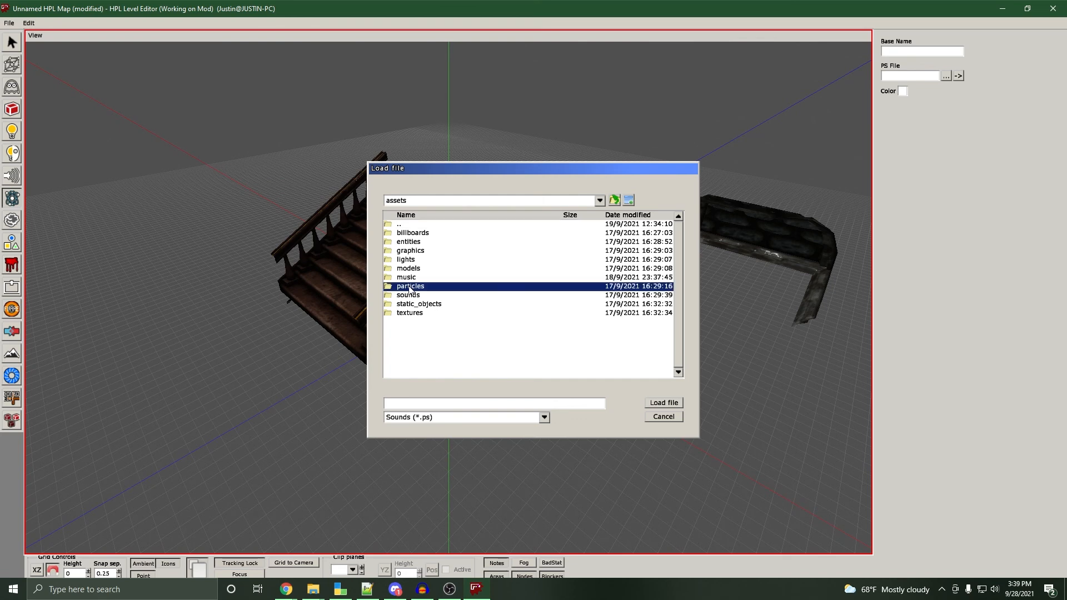
{"action": "double_click", "coordinate": [439, 287]}
{"action": "scroll", "coordinate": [500, 272], "scroll_direction": "down", "scroll_amount": 3}
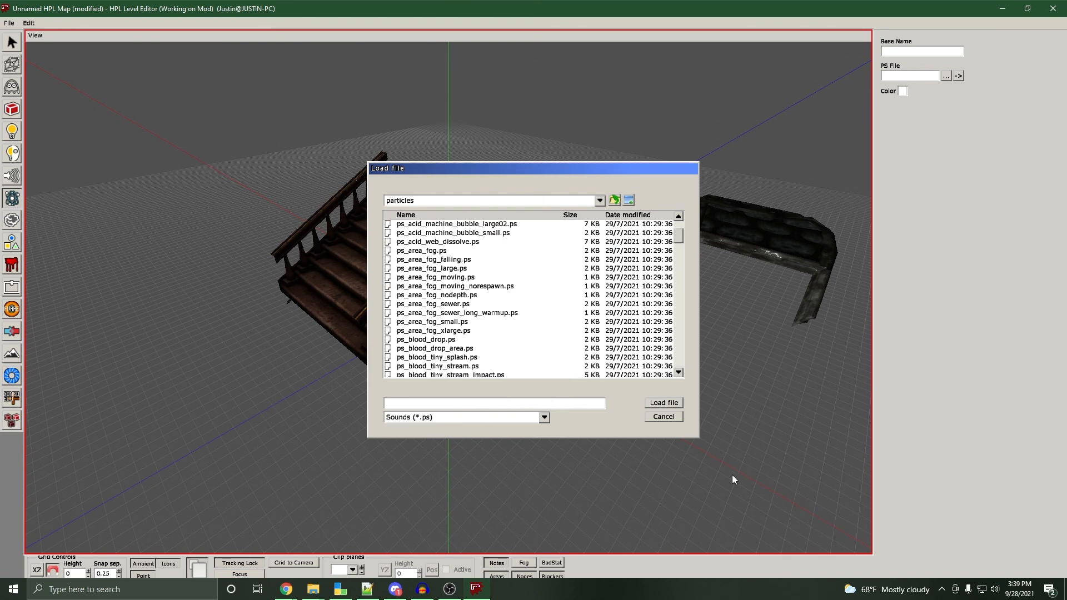
{"action": "left_click", "coordinate": [661, 417]}
{"action": "scroll", "coordinate": [513, 268], "scroll_direction": "down", "scroll_amount": 3}
{"action": "scroll", "coordinate": [546, 295], "scroll_direction": "up", "scroll_amount": 2}
{"action": "scroll", "coordinate": [545, 295], "scroll_direction": "up", "scroll_amount": 2}
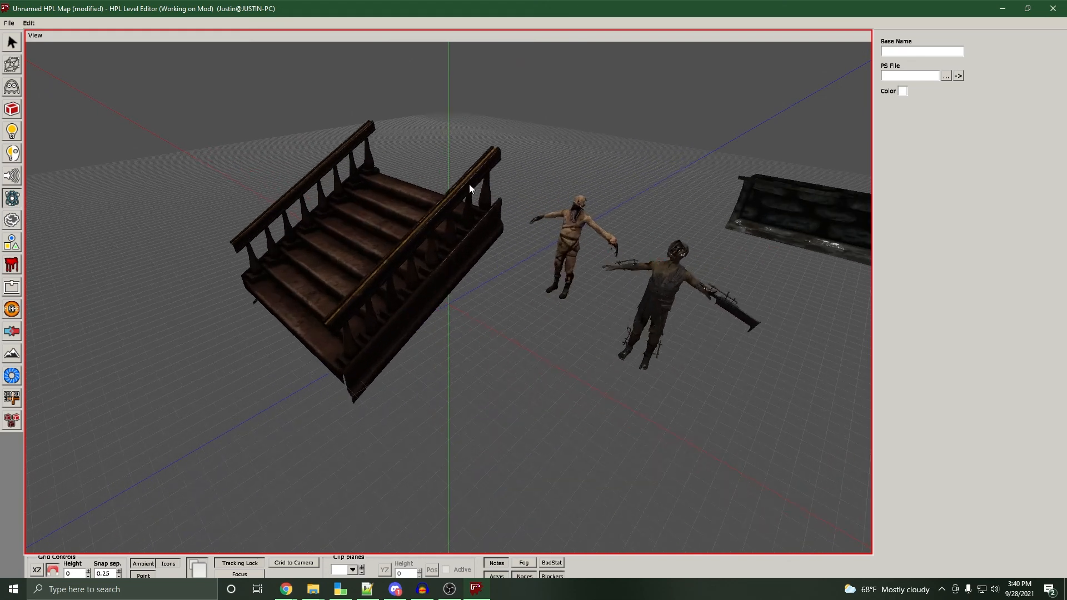
{"action": "scroll", "coordinate": [225, 188], "scroll_direction": "up", "scroll_amount": 2}
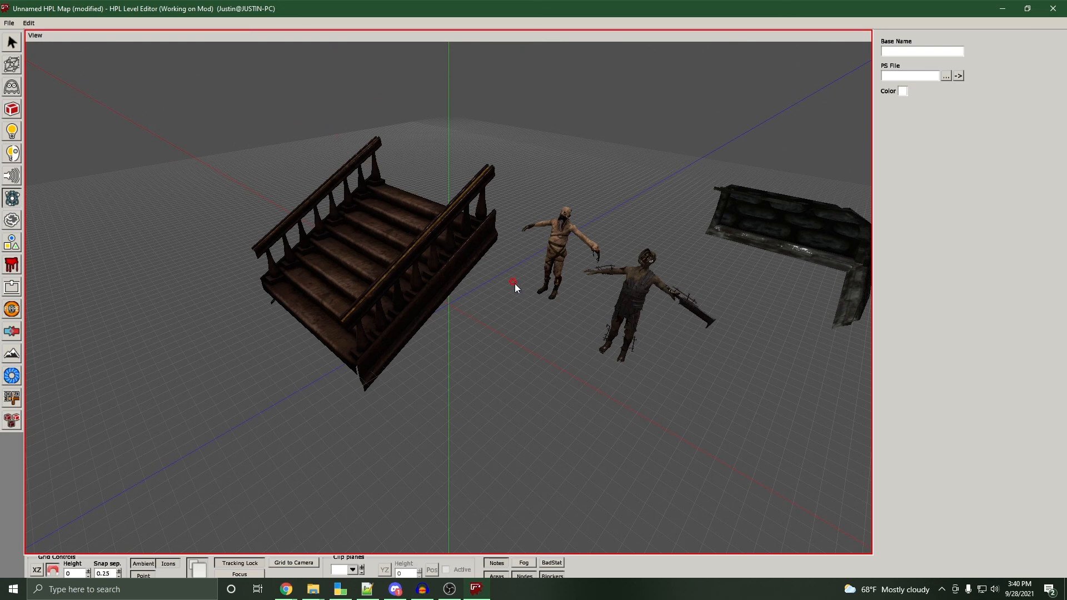
{"action": "left_click", "coordinate": [16, 88]}
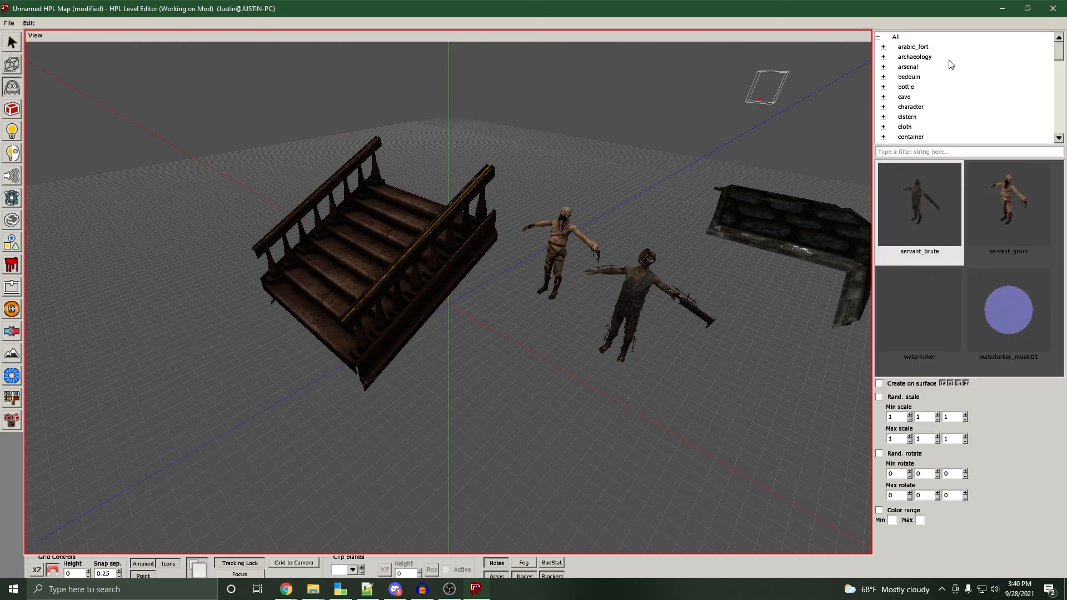
{"action": "left_click", "coordinate": [12, 110]}
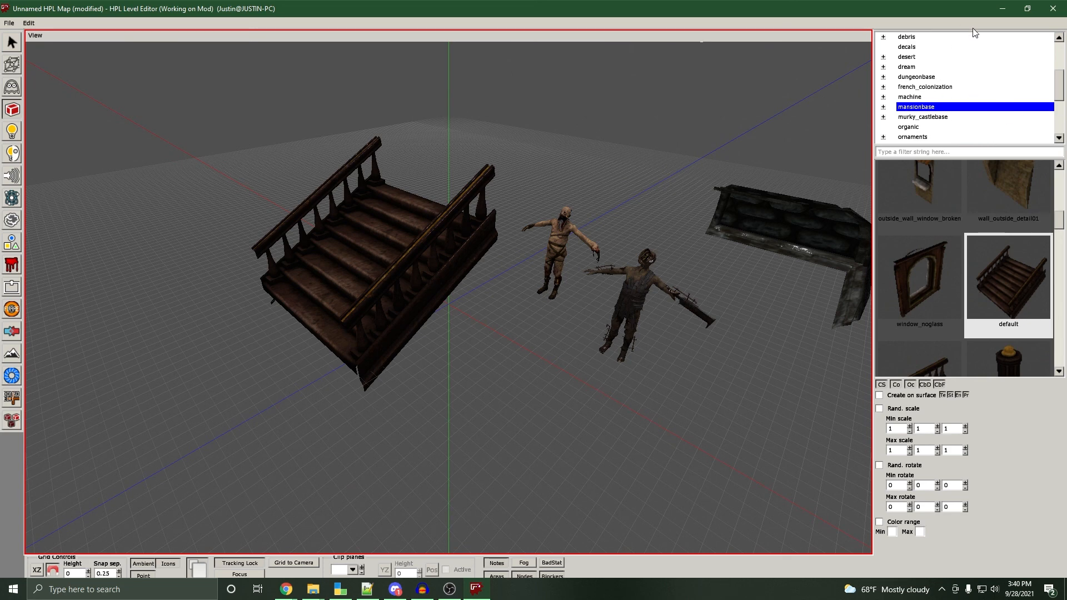
{"action": "scroll", "coordinate": [602, 222], "scroll_direction": "down", "scroll_amount": 3}
{"action": "scroll", "coordinate": [722, 239], "scroll_direction": "up", "scroll_amount": 2}
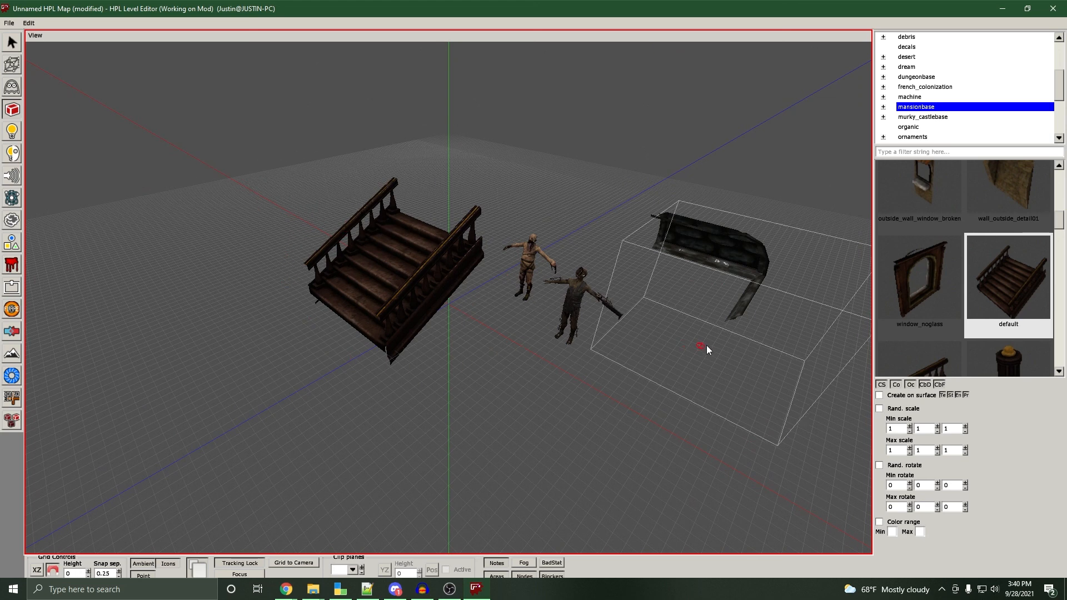
{"action": "scroll", "coordinate": [648, 270], "scroll_direction": "down", "scroll_amount": 1}
{"action": "scroll", "coordinate": [648, 271], "scroll_direction": "up", "scroll_amount": 2}
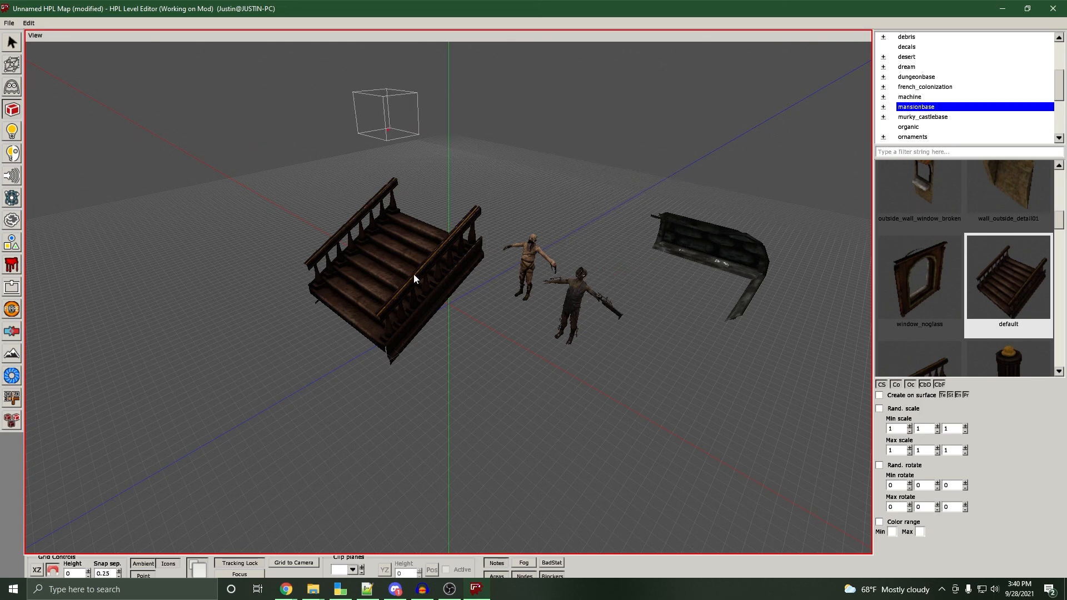
{"action": "left_click", "coordinate": [340, 589]}
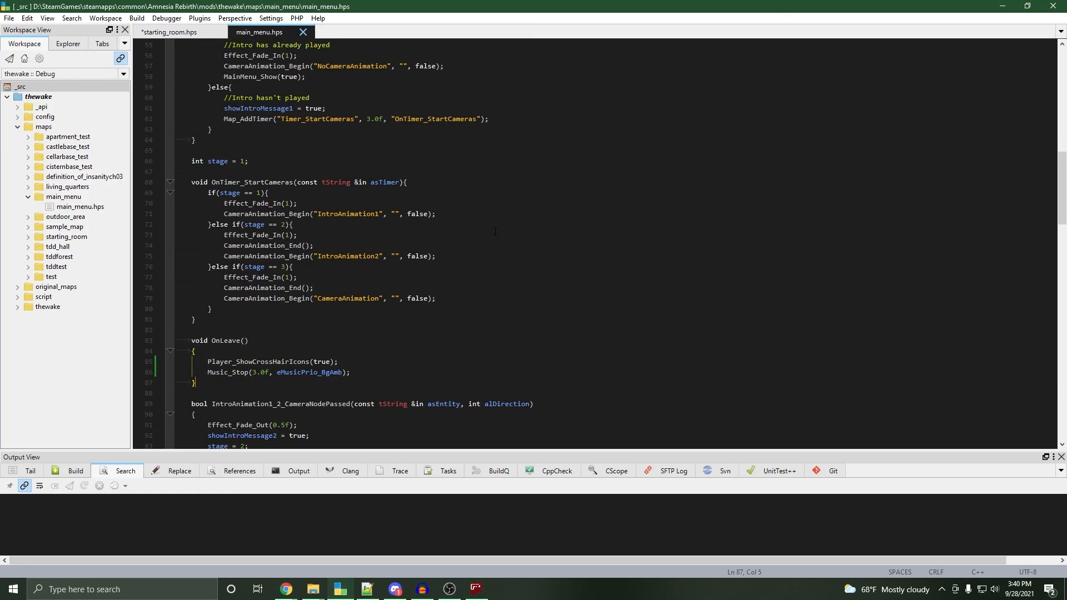
{"action": "left_click", "coordinate": [1000, 8]}
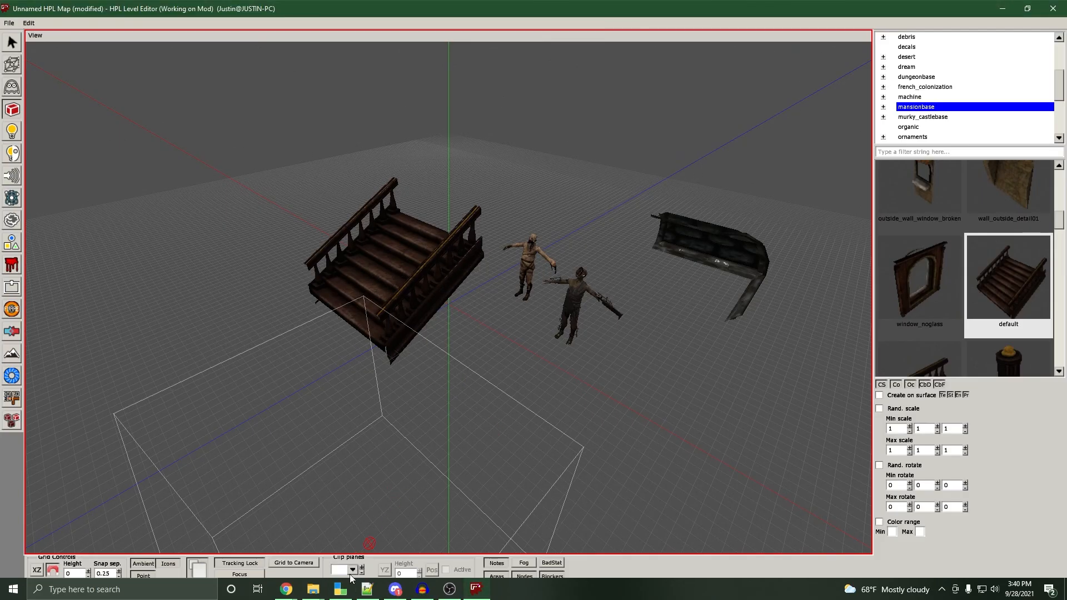
{"action": "left_click", "coordinate": [340, 589]}
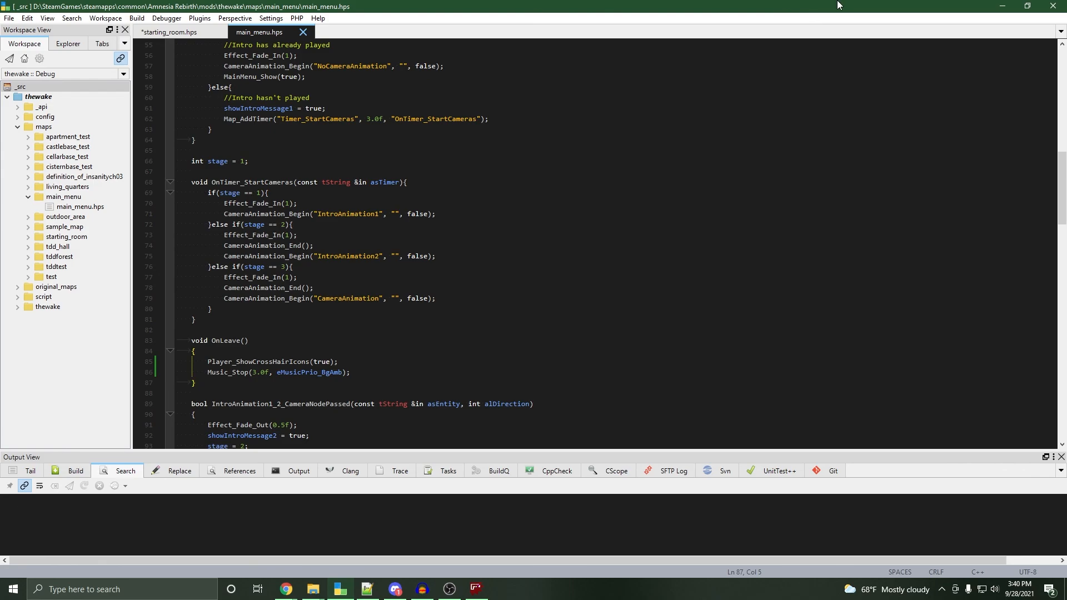
{"action": "left_click", "coordinate": [1001, 5]}
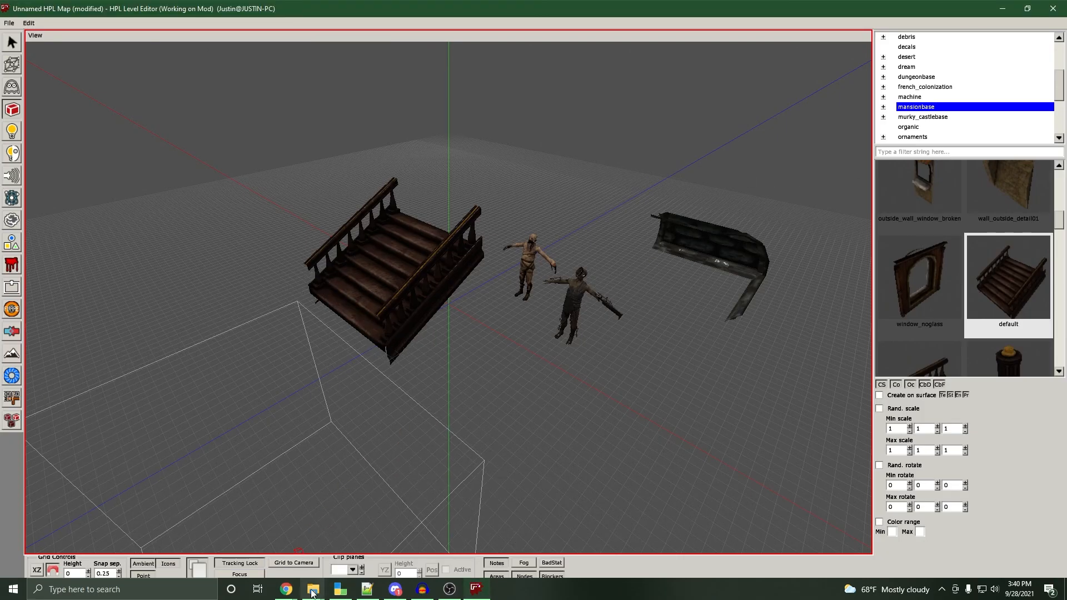
Switch to File Explorer, examine the ATDD_Asset_Pack folder inside the ATDD_Asset_Pack_v0.1.0a archive, and minimize the window
{"action": "mouse_move", "coordinate": [313, 585]}
{"action": "left_click", "coordinate": [248, 545]}
{"action": "left_click", "coordinate": [189, 193]}
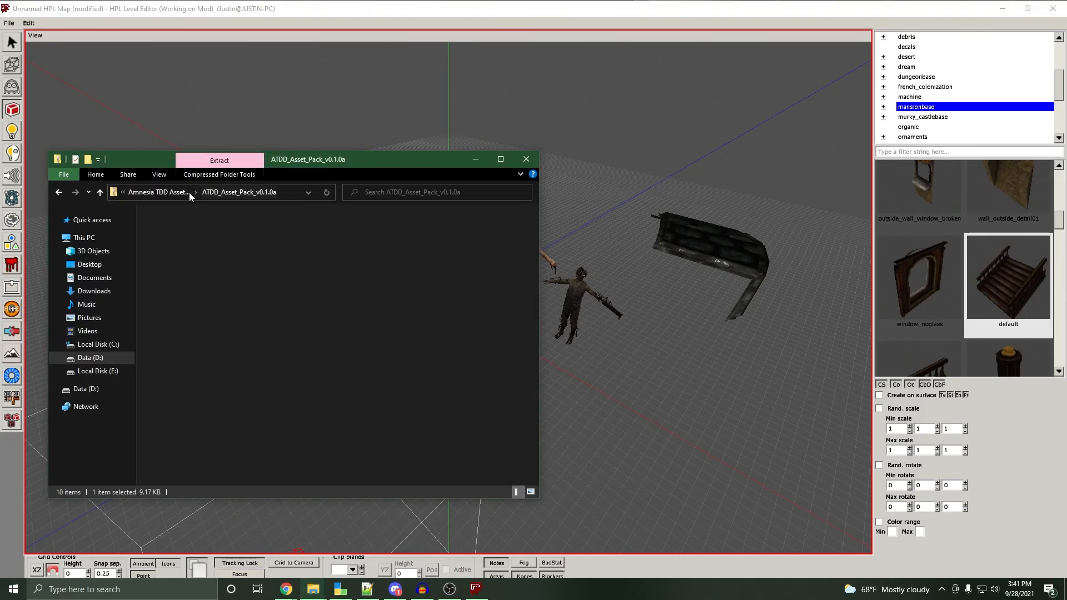
{"action": "left_click", "coordinate": [203, 228]}
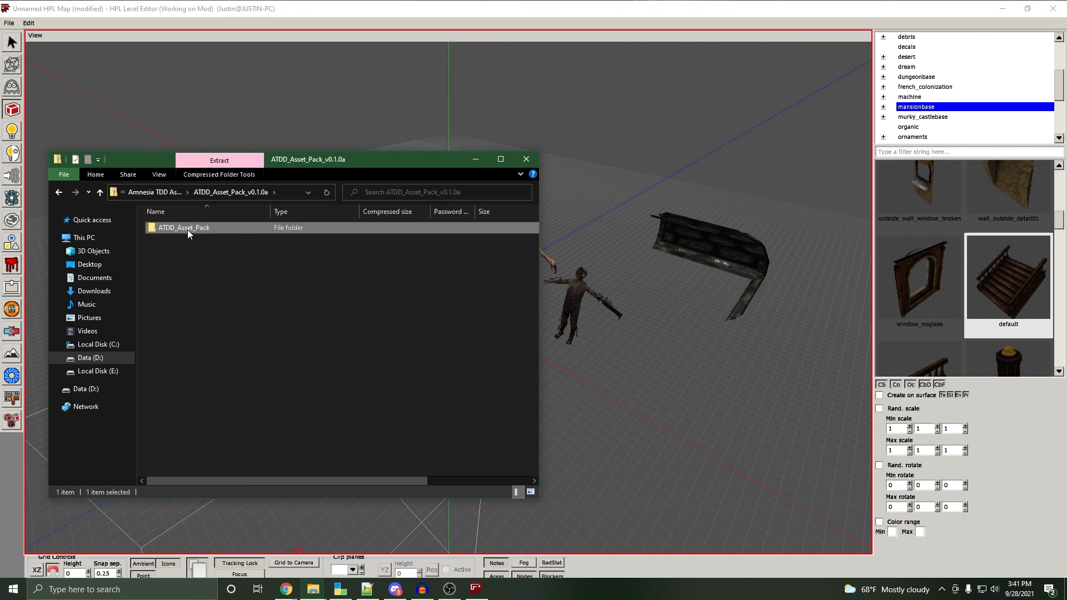
{"action": "left_click", "coordinate": [310, 279]}
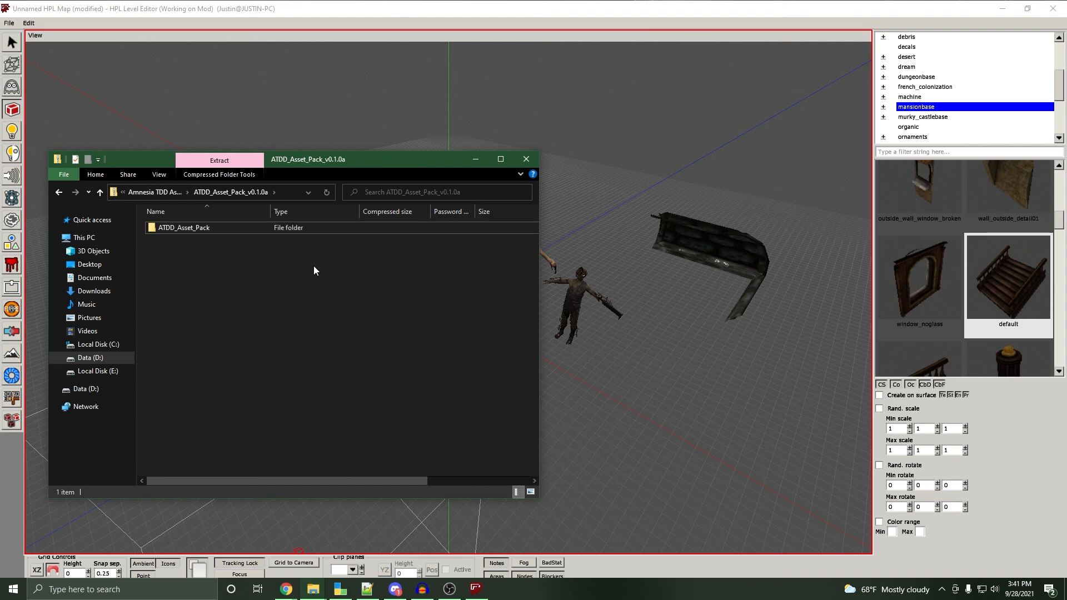
{"action": "left_click", "coordinate": [299, 235]}
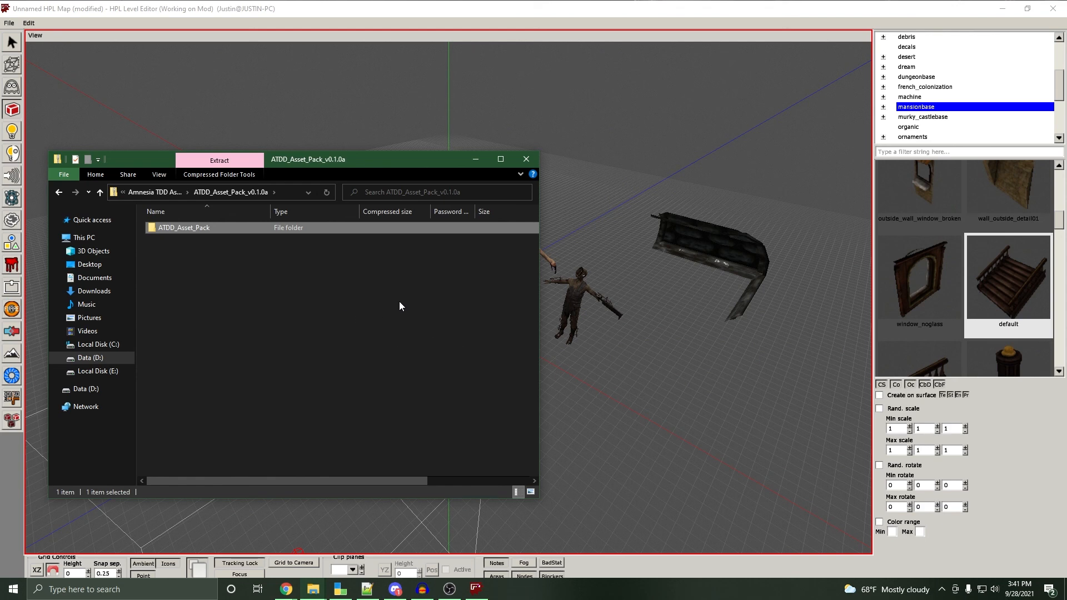
{"action": "left_click_drag", "start_coordinate": [314, 159], "coordinate": [619, 122]}
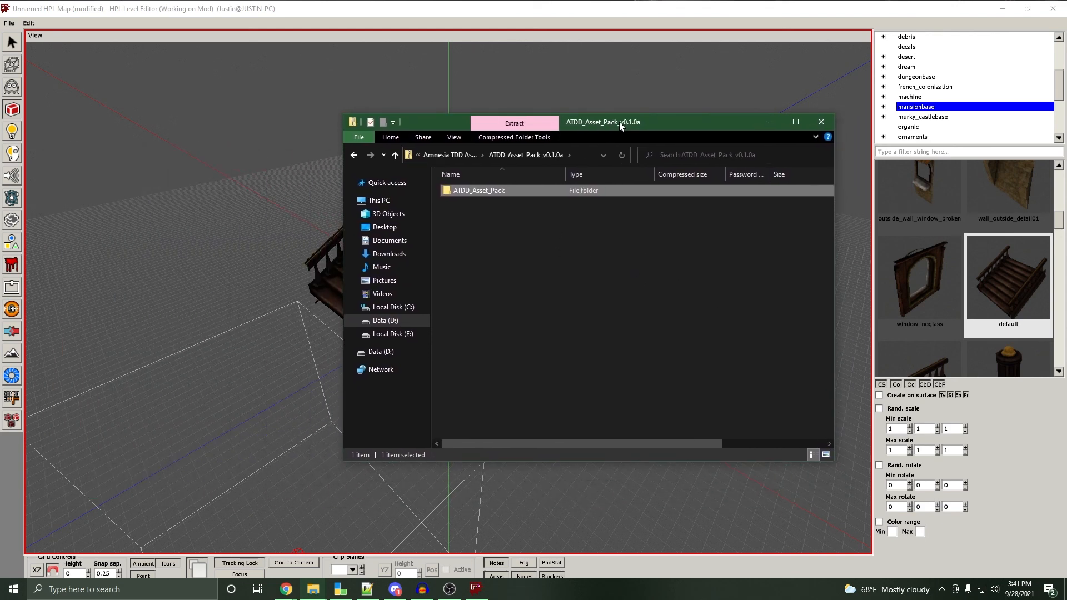
{"action": "left_click", "coordinate": [770, 122]}
{"action": "scroll", "coordinate": [621, 388], "scroll_direction": "down", "scroll_amount": 5}
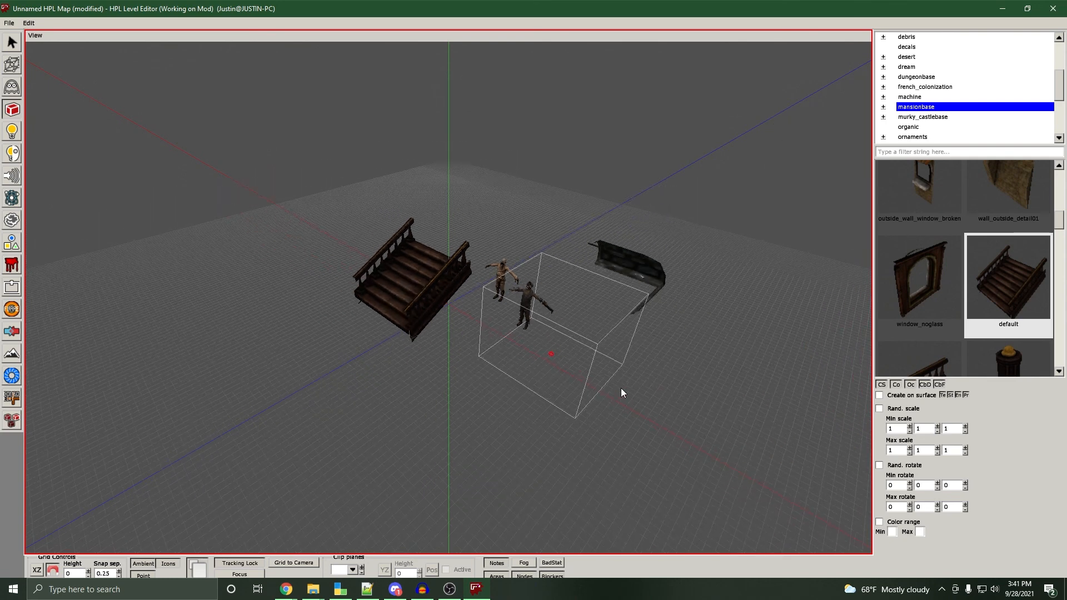
{"action": "scroll", "coordinate": [621, 388], "scroll_direction": "up", "scroll_amount": 5}
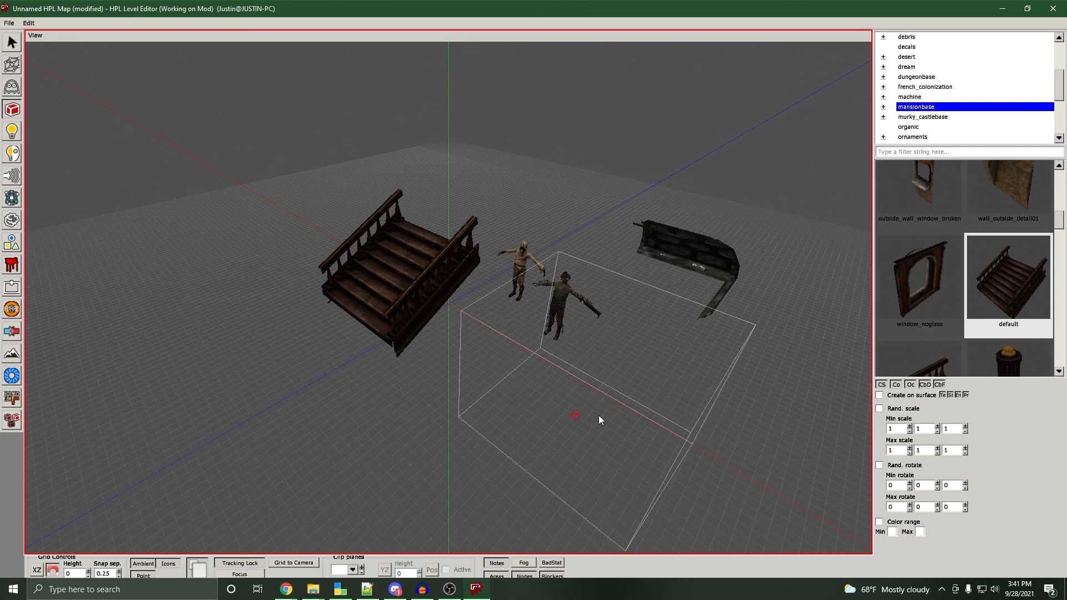
{"action": "scroll", "coordinate": [681, 347], "scroll_direction": "down", "scroll_amount": 1}
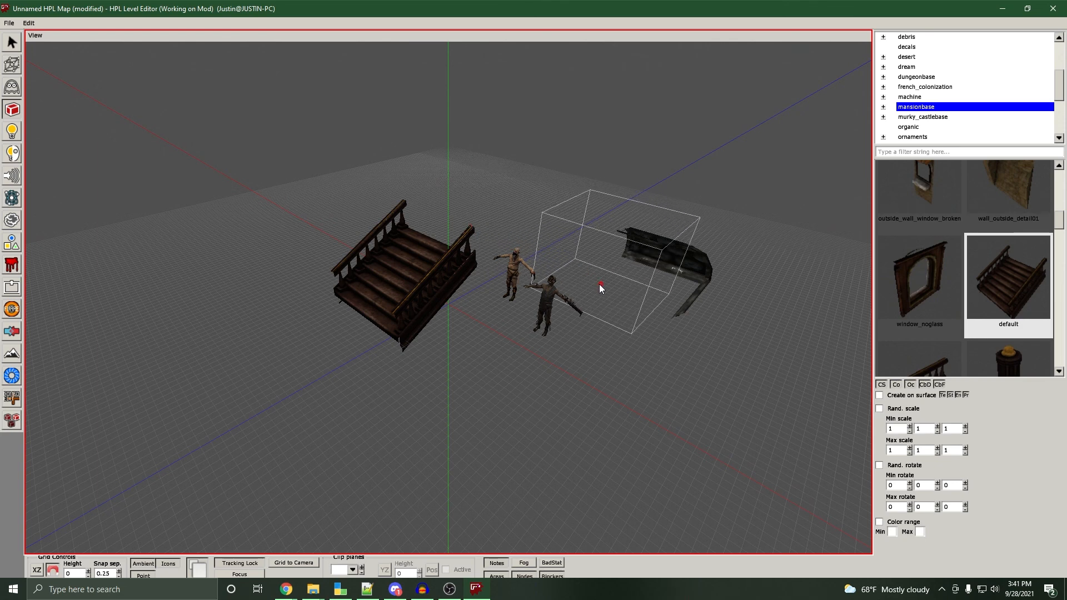
{"action": "scroll", "coordinate": [657, 289], "scroll_direction": "up", "scroll_amount": 2}
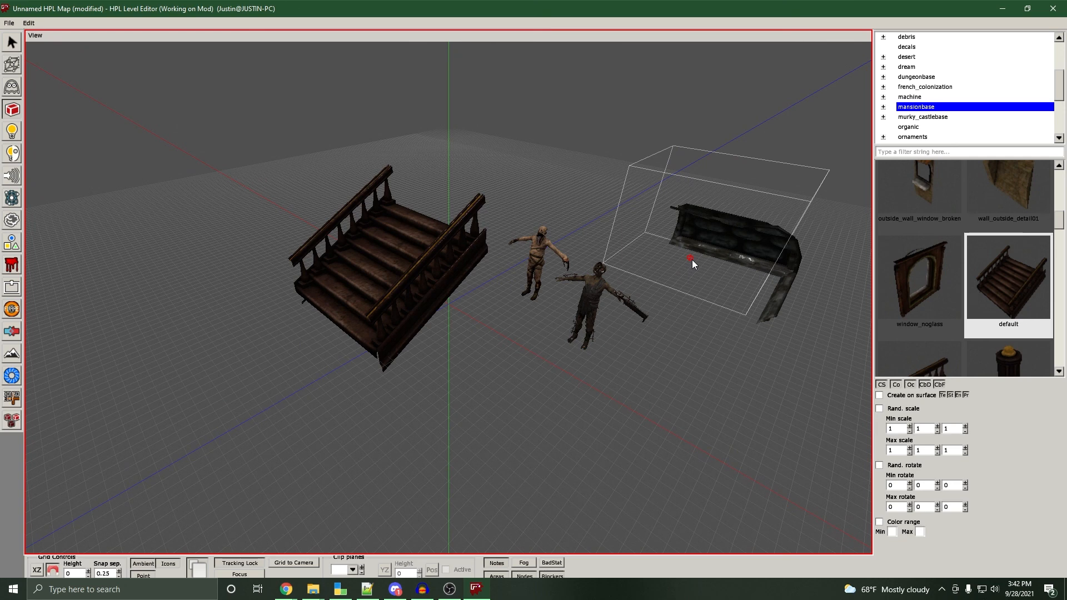